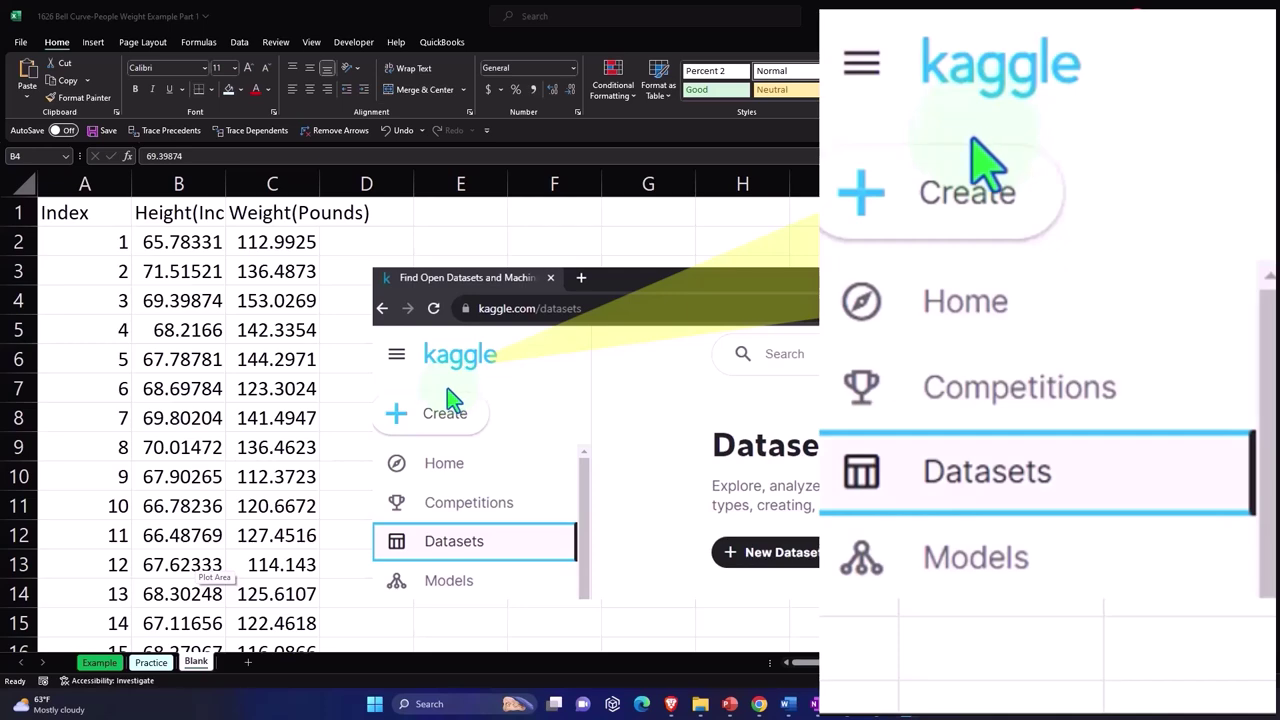
Step: Open the Example sheet and review its weight, height and probability cells
{"action": "left_click", "coordinate": [240, 42]}
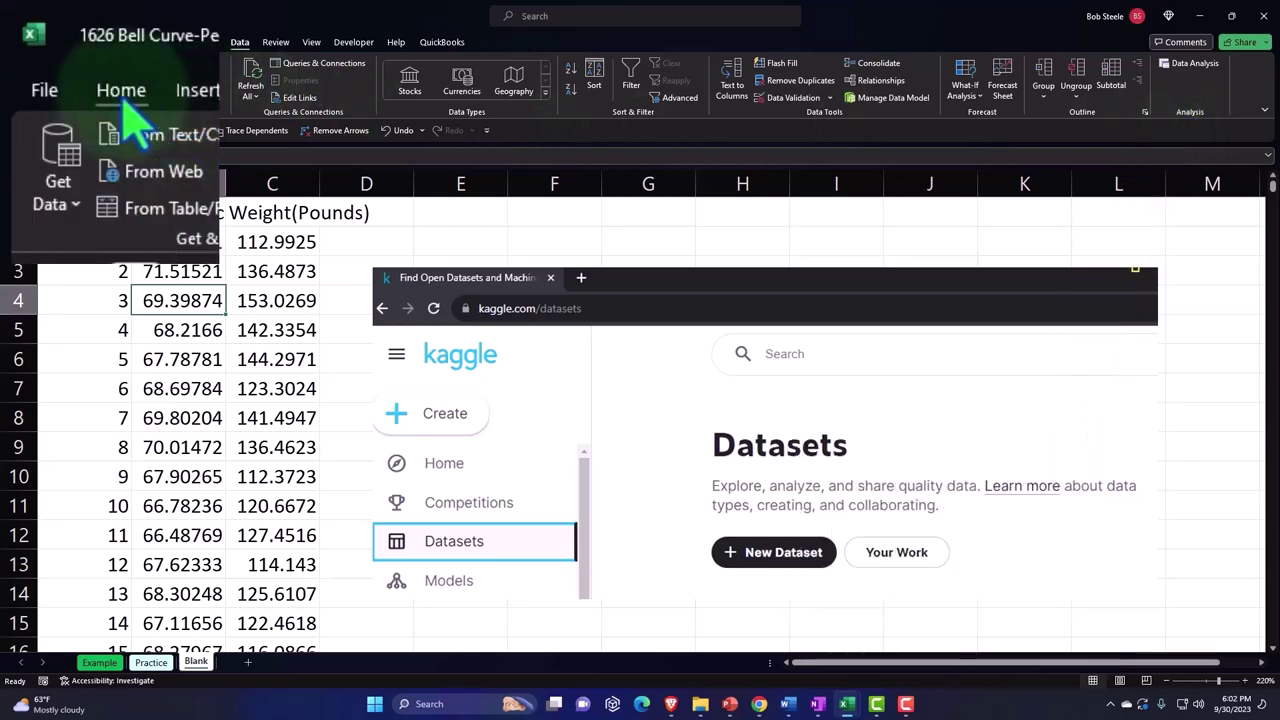
{"action": "left_click", "coordinate": [56, 43]}
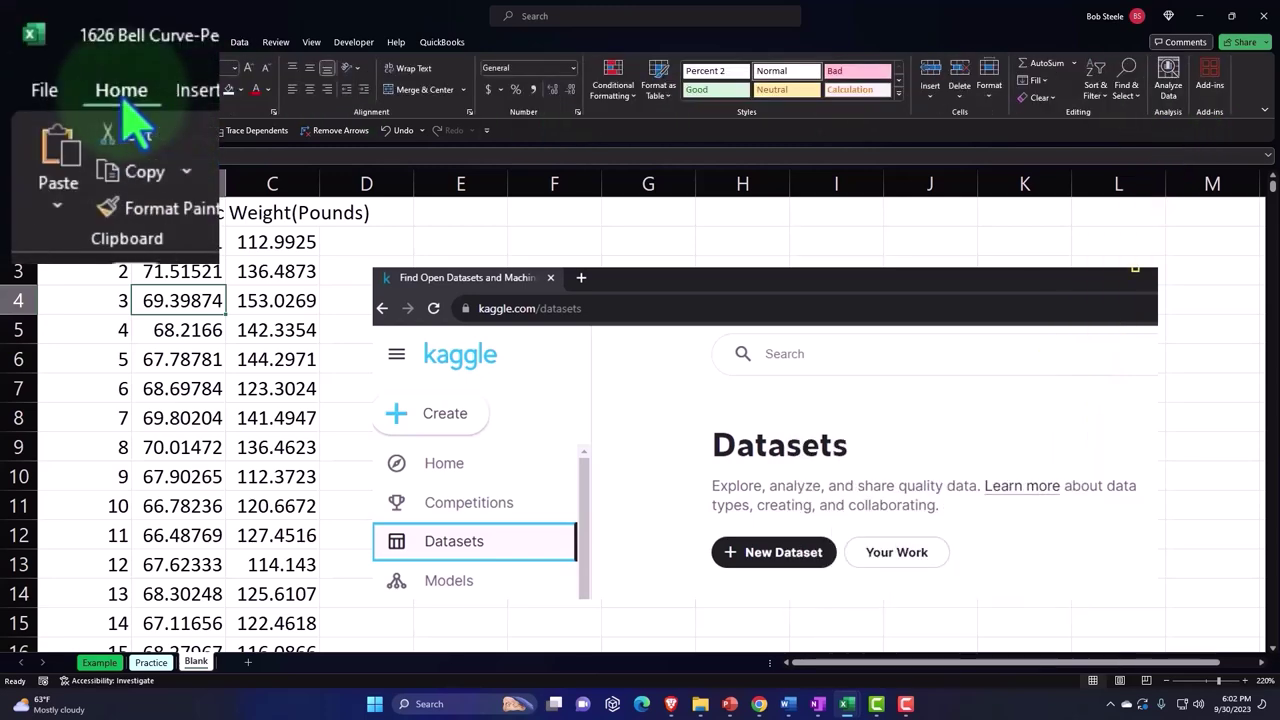
{"action": "left_click", "coordinate": [103, 664]}
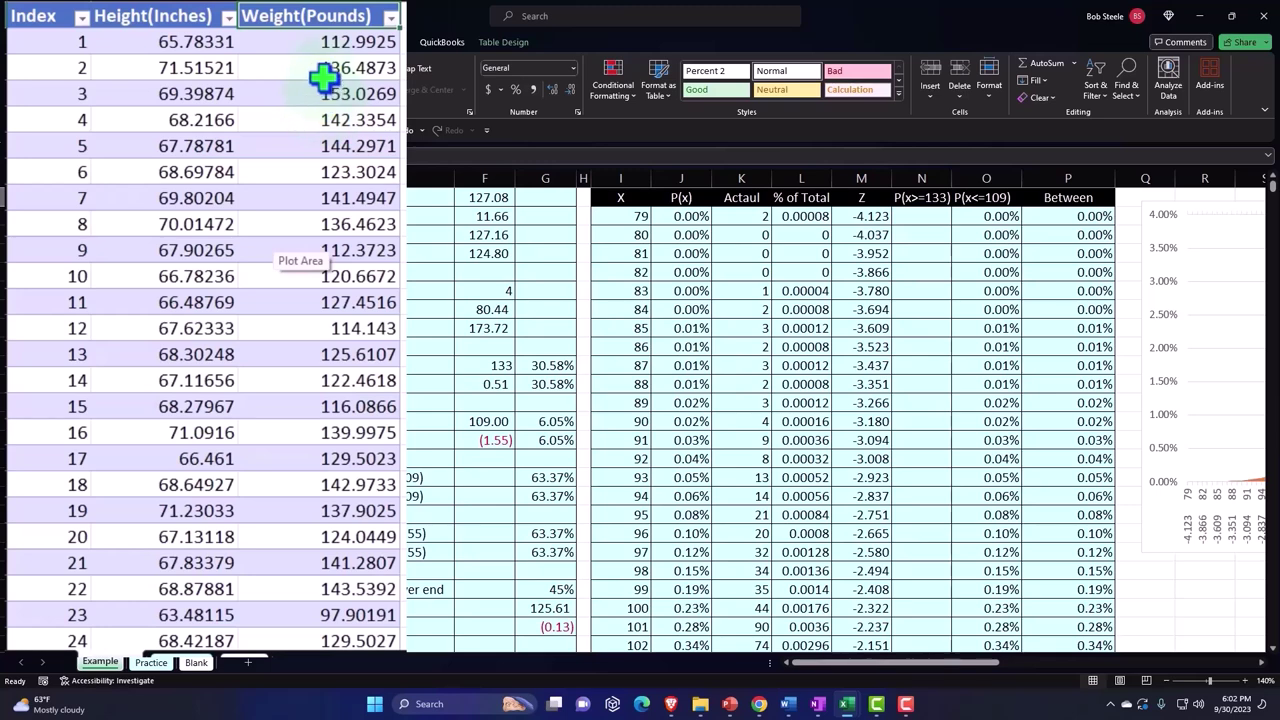
{"action": "left_click", "coordinate": [323, 77]}
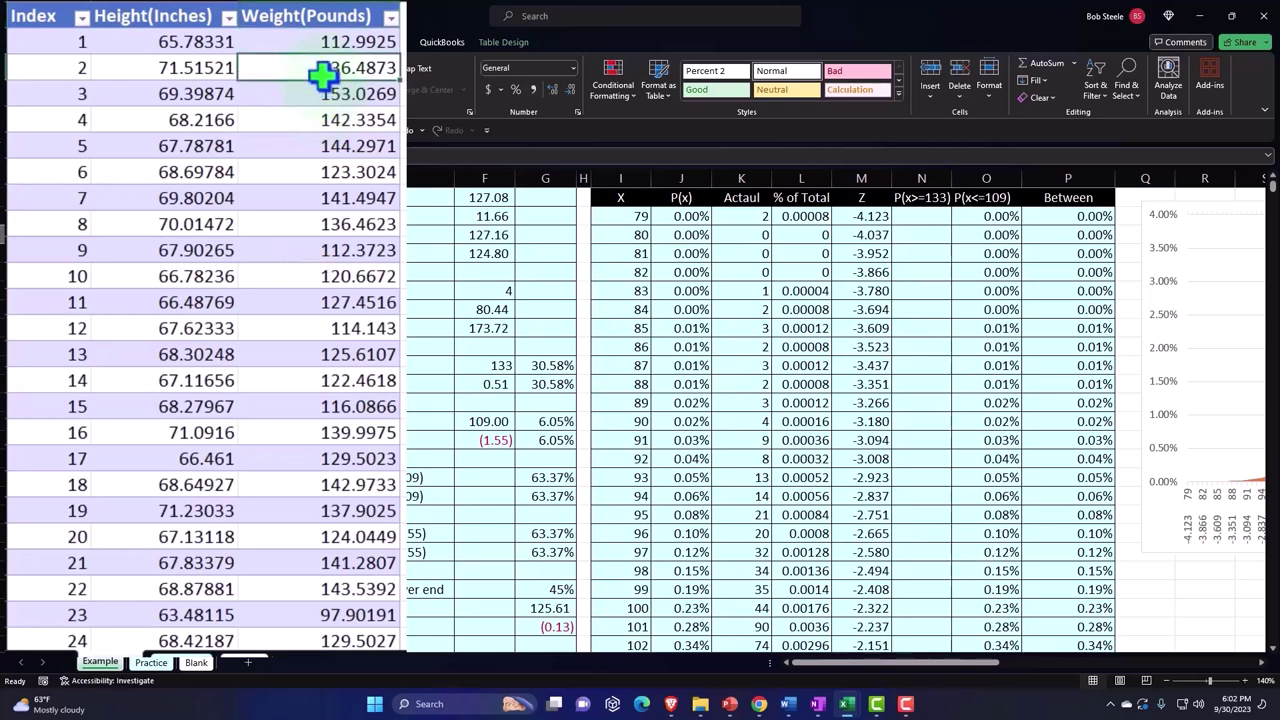
{"action": "key", "text": "Left"}
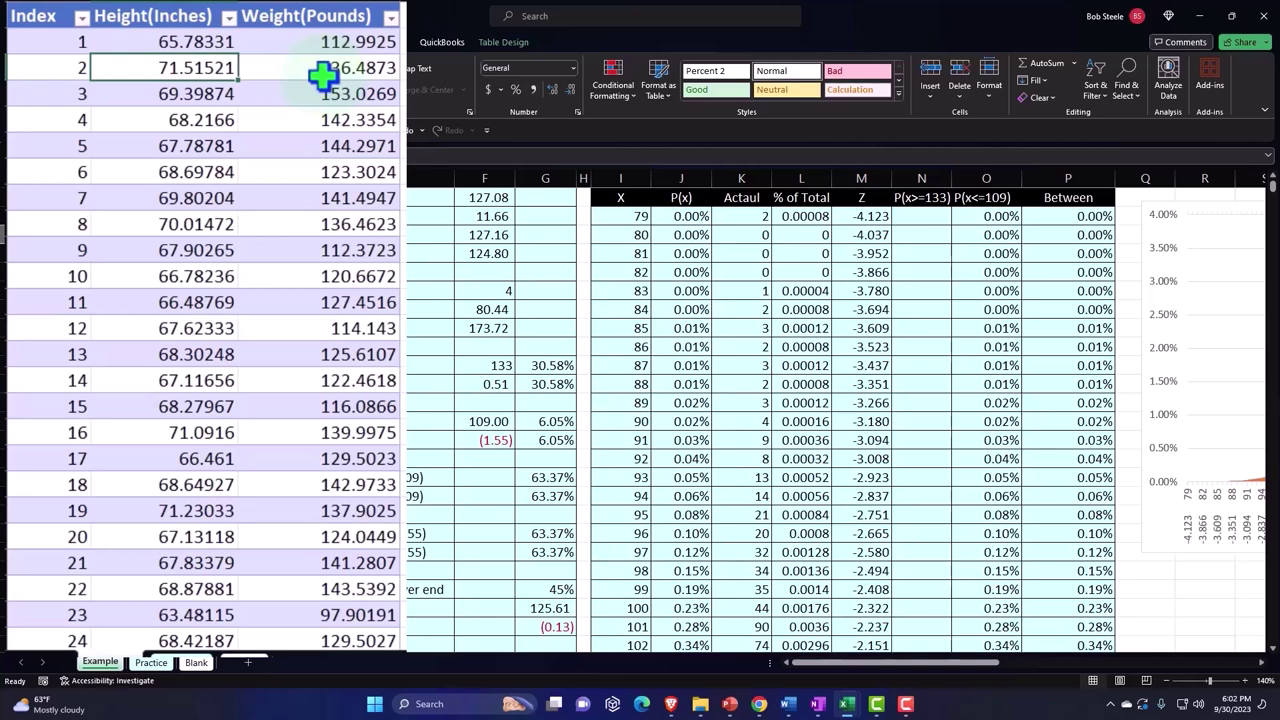
{"action": "left_click", "coordinate": [323, 77]}
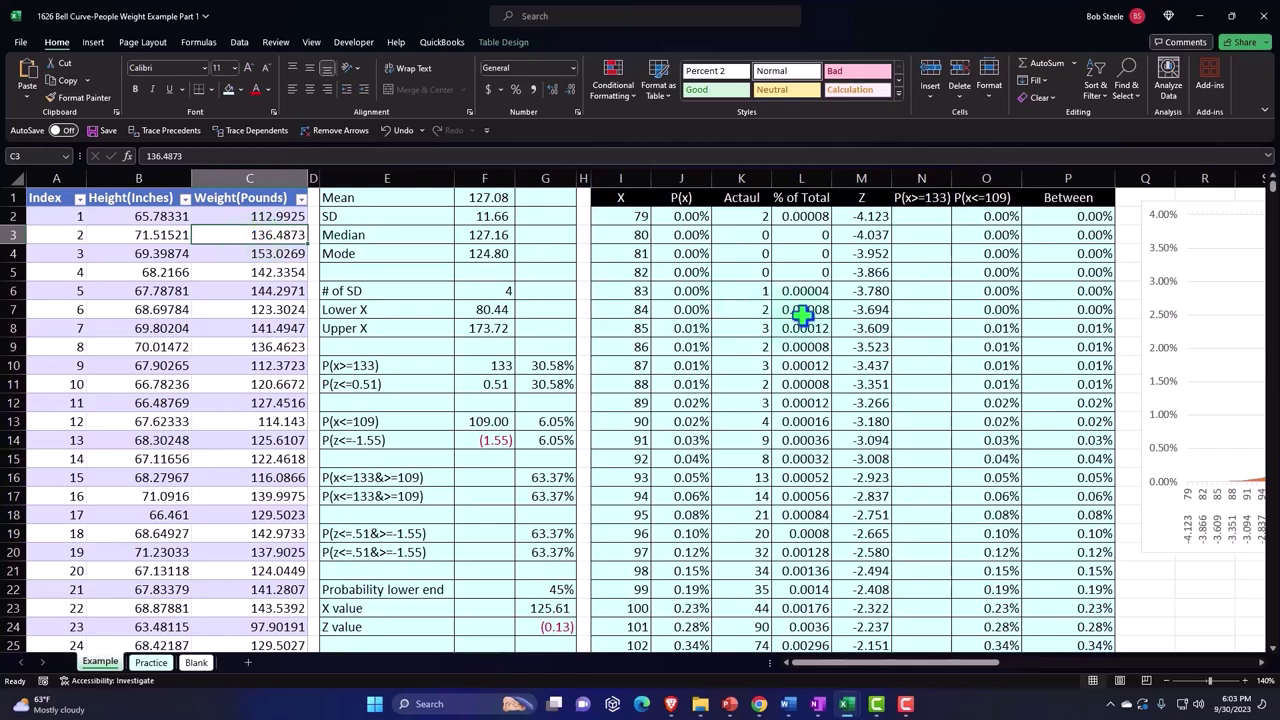
{"action": "left_click", "coordinate": [833, 310]}
Step: Review the bell-curve chart, the Between column, the row 20 NORM.DIST formulas and the Z value
{"action": "key", "text": "Right"}
{"action": "key", "text": "Right"}
{"action": "key", "text": "Right"}
{"action": "key", "text": "Right"}
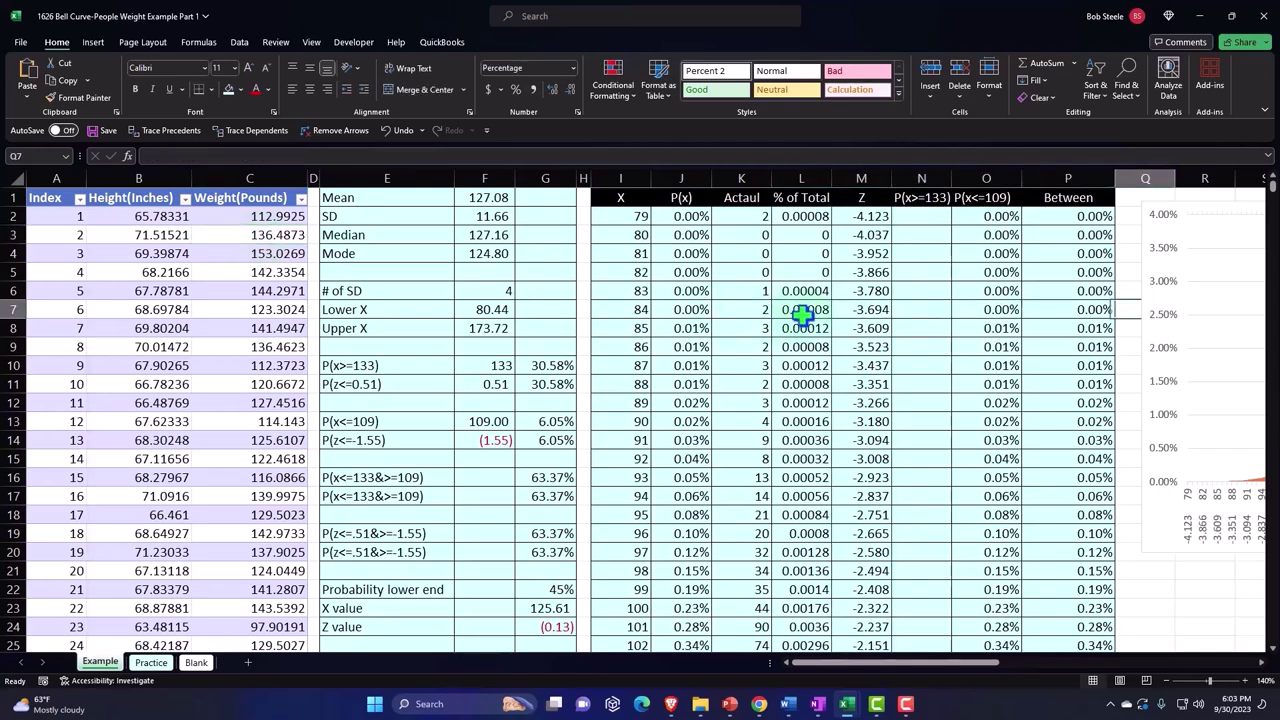
{"action": "key", "text": "Right"}
{"action": "key", "text": "Right"}
{"action": "key", "text": "Right"}
{"action": "key", "text": "Right"}
{"action": "key", "text": "Right"}
{"action": "key", "text": "Right"}
{"action": "key", "text": "Right"}
{"action": "key", "text": "Right"}
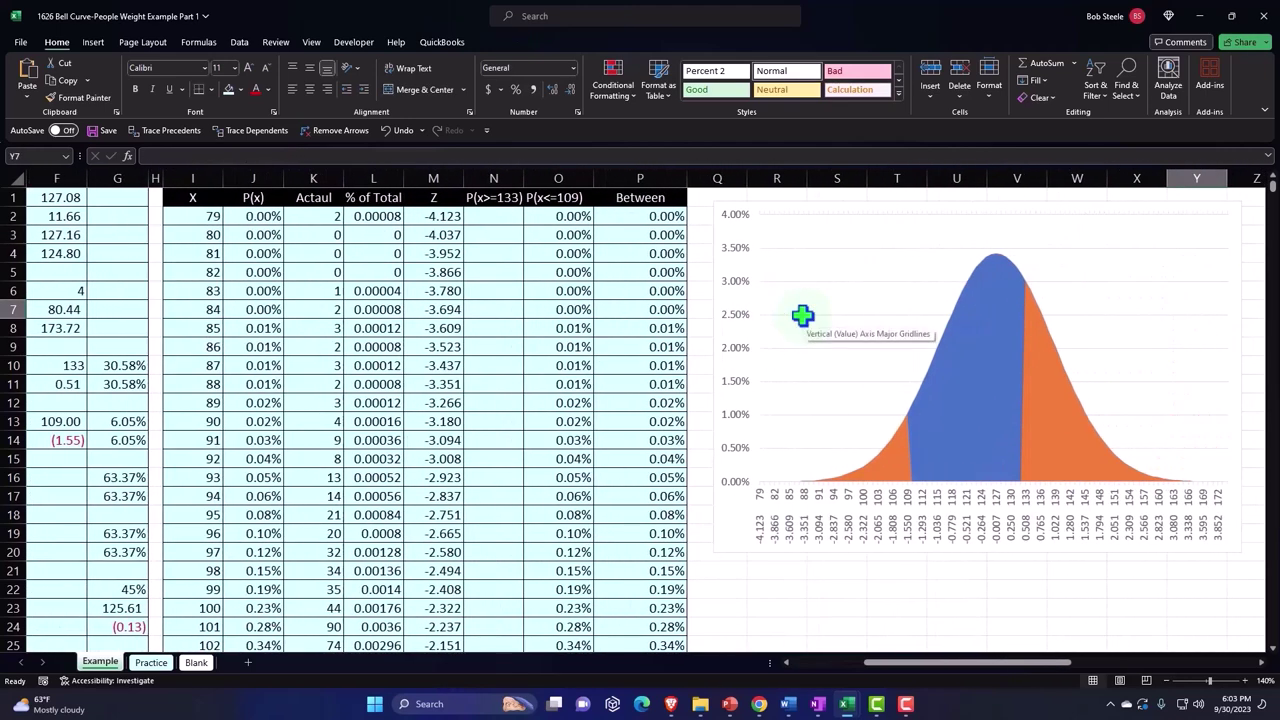
{"action": "mouse_move", "coordinate": [845, 269]}
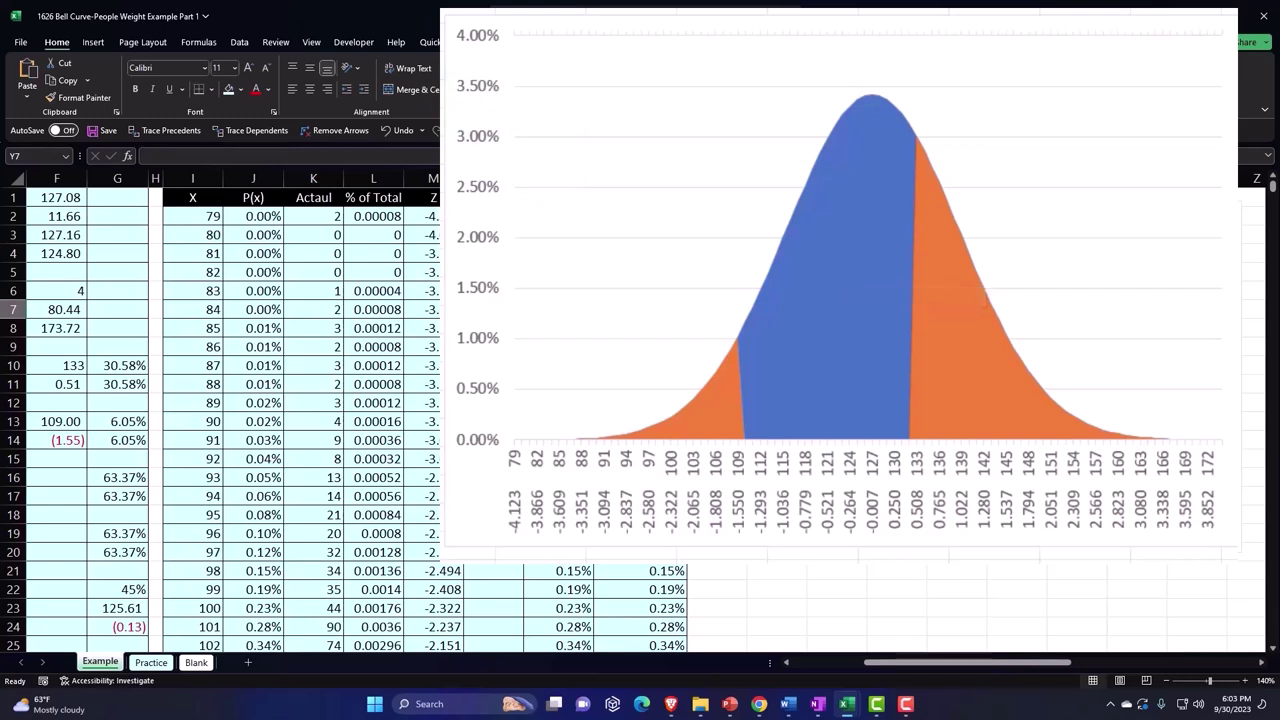
{"action": "left_click", "coordinate": [600, 197]}
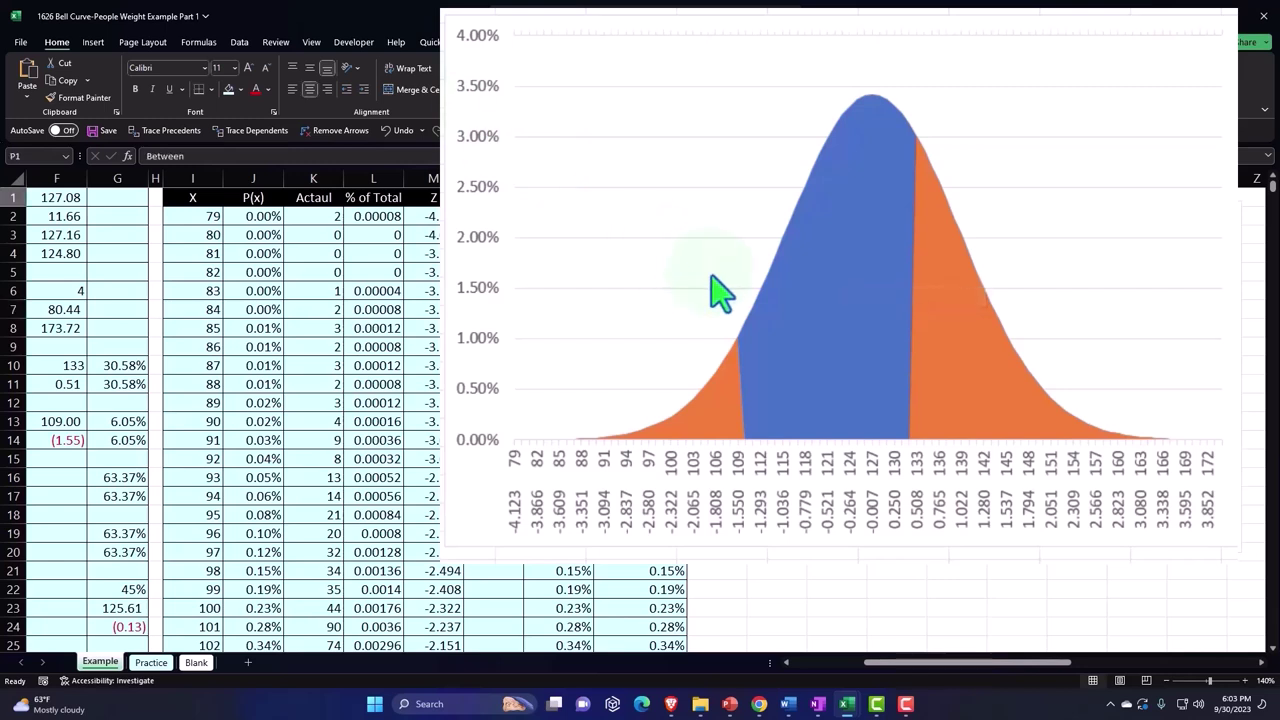
{"action": "left_click", "coordinate": [494, 552]}
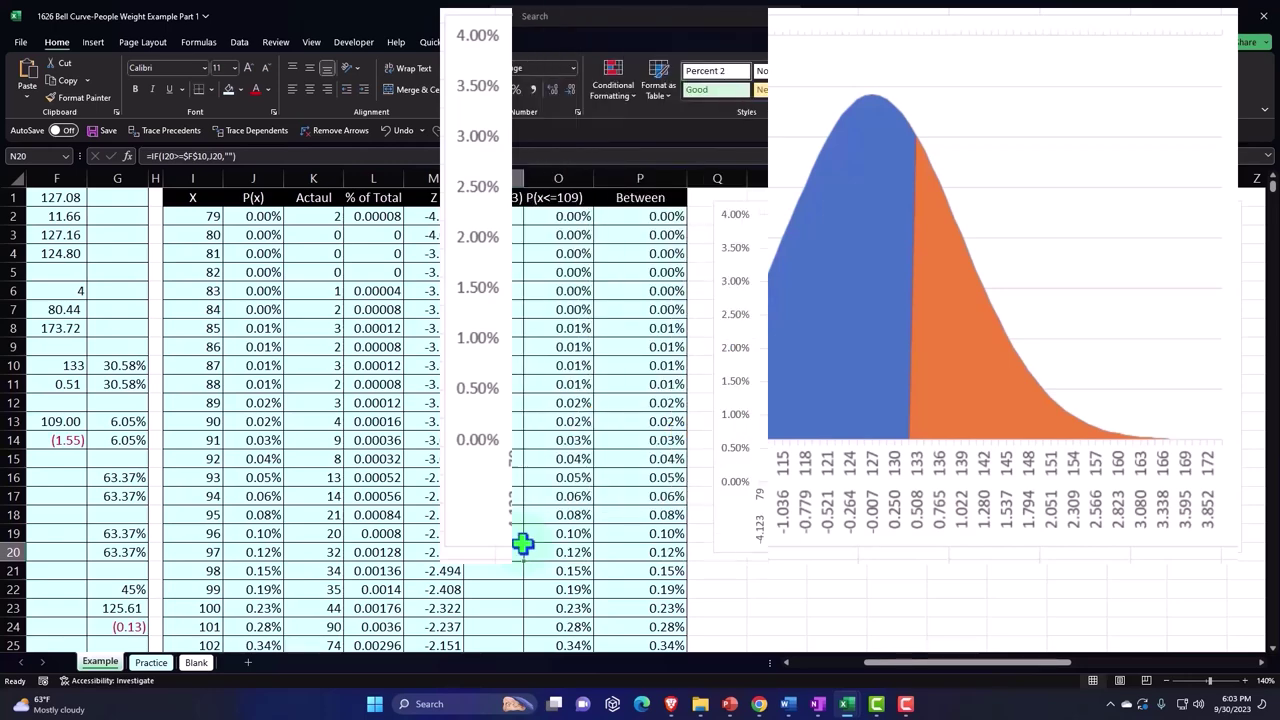
{"action": "key", "text": "Left"}
{"action": "key", "text": "Left"}
{"action": "key", "text": "Left"}
{"action": "key", "text": "Left"}
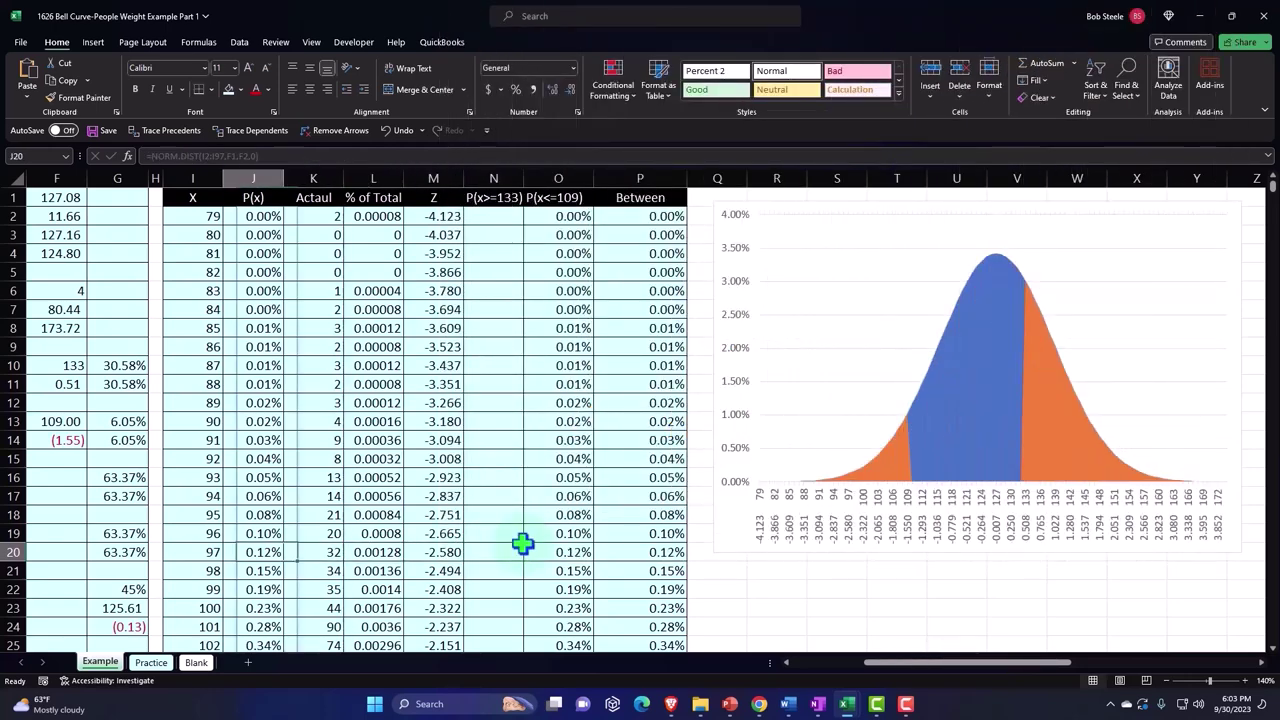
{"action": "key", "text": "Left"}
{"action": "key", "text": "Left"}
{"action": "key", "text": "Left"}
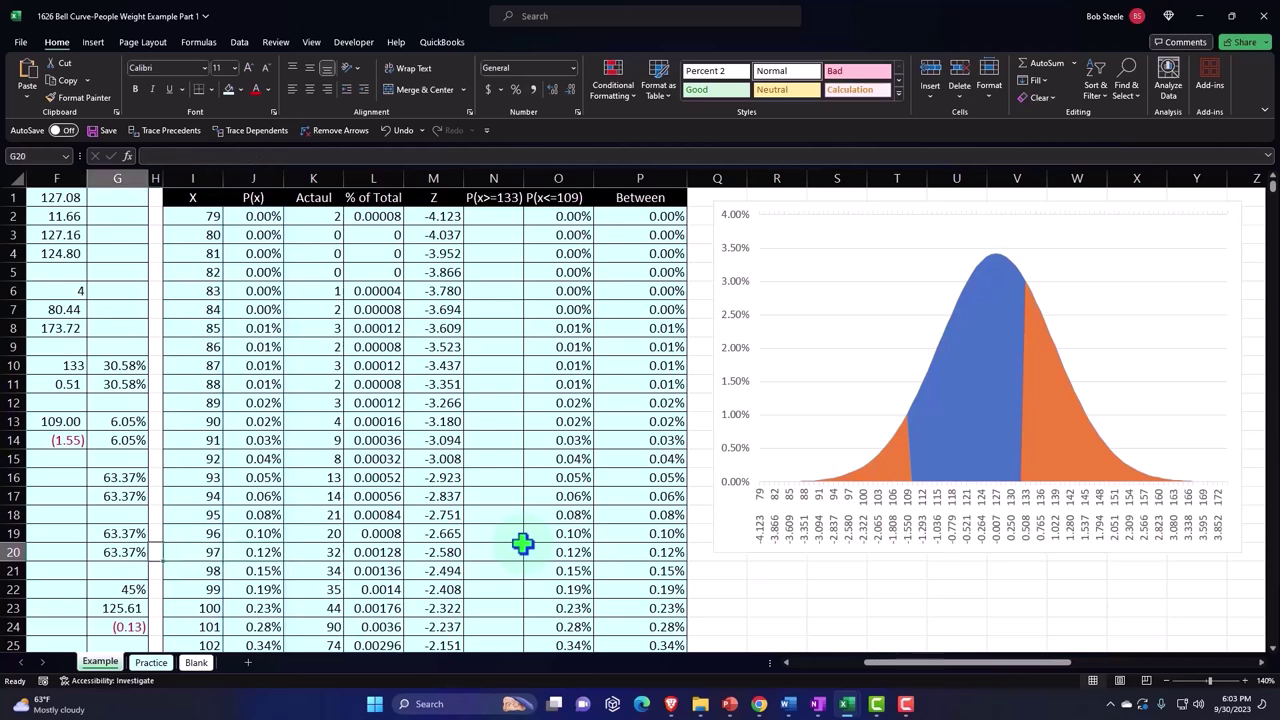
{"action": "key", "text": "Left"}
{"action": "key", "text": "Left"}
{"action": "key", "text": "Left"}
{"action": "key", "text": "Left"}
{"action": "key", "text": "Left"}
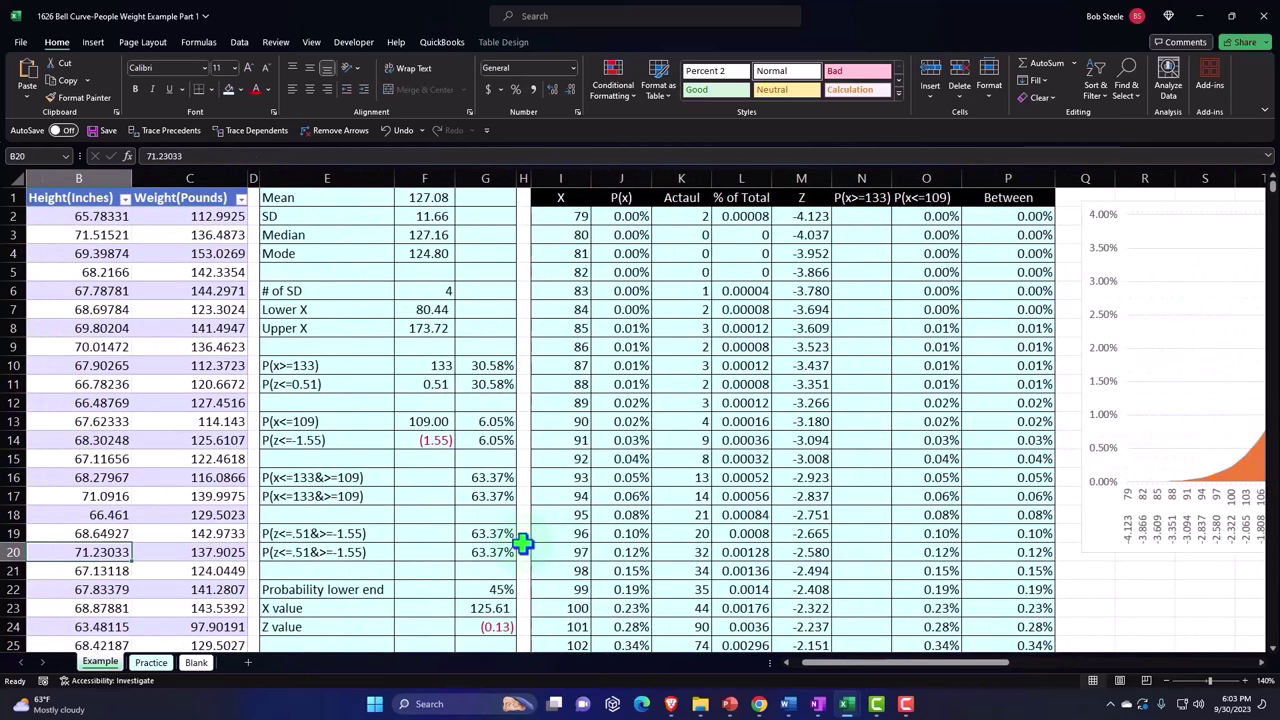
{"action": "scroll", "coordinate": [522, 543], "scroll_direction": "down", "scroll_amount": 1}
{"action": "scroll", "coordinate": [522, 543], "scroll_direction": "down", "scroll_amount": 1}
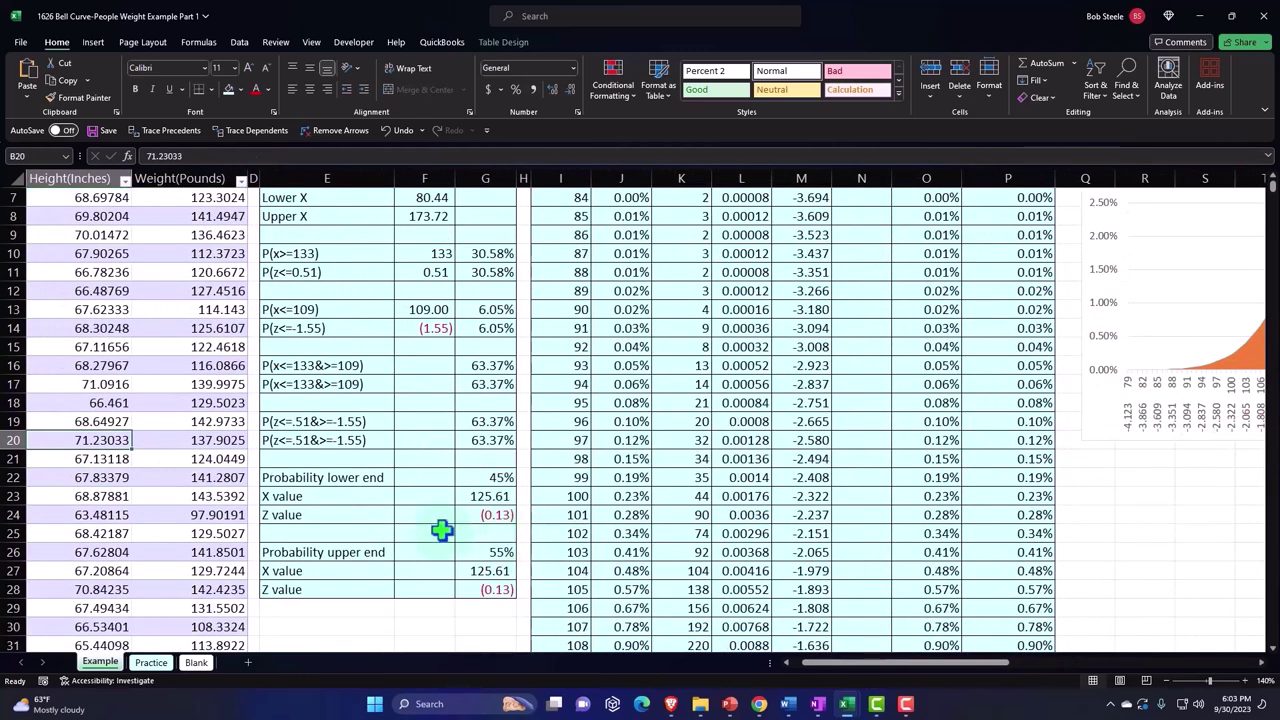
{"action": "left_click", "coordinate": [323, 513]}
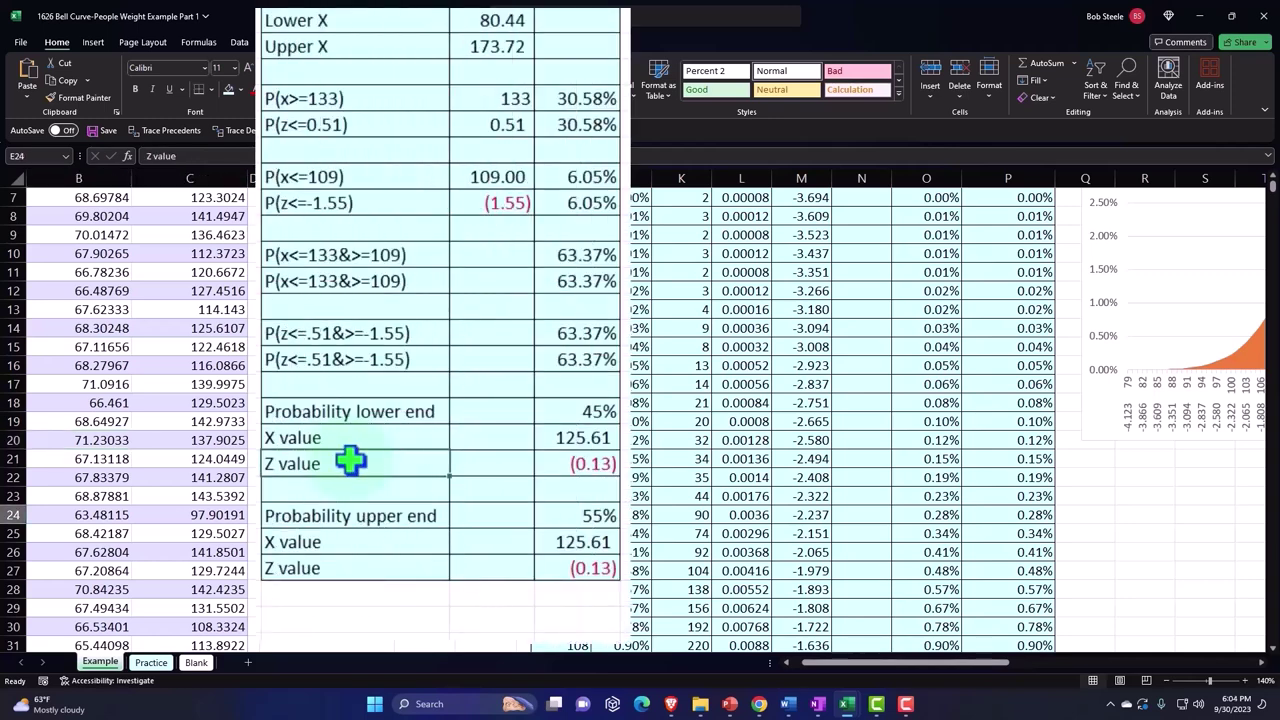
{"action": "scroll", "coordinate": [345, 510], "scroll_direction": "up", "scroll_amount": 2}
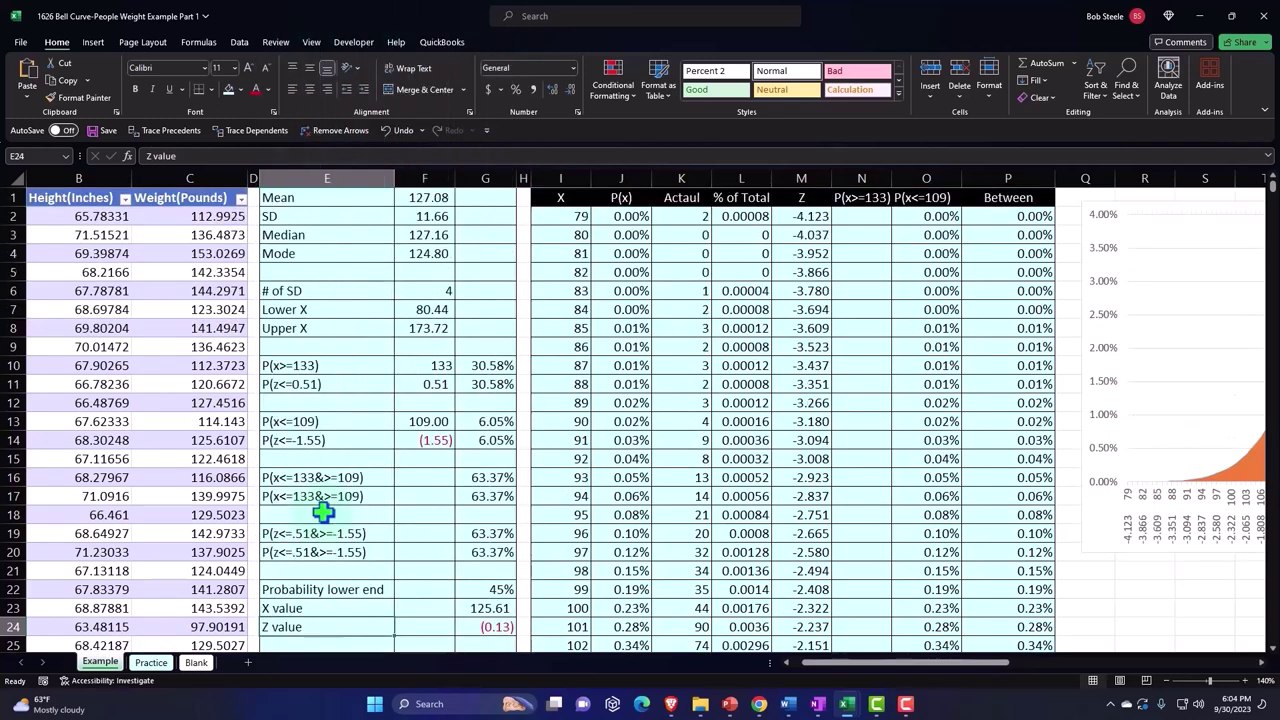
Step: On the Blank sheet, delete the Kaggle screenshot picture
{"action": "left_click", "coordinate": [200, 664]}
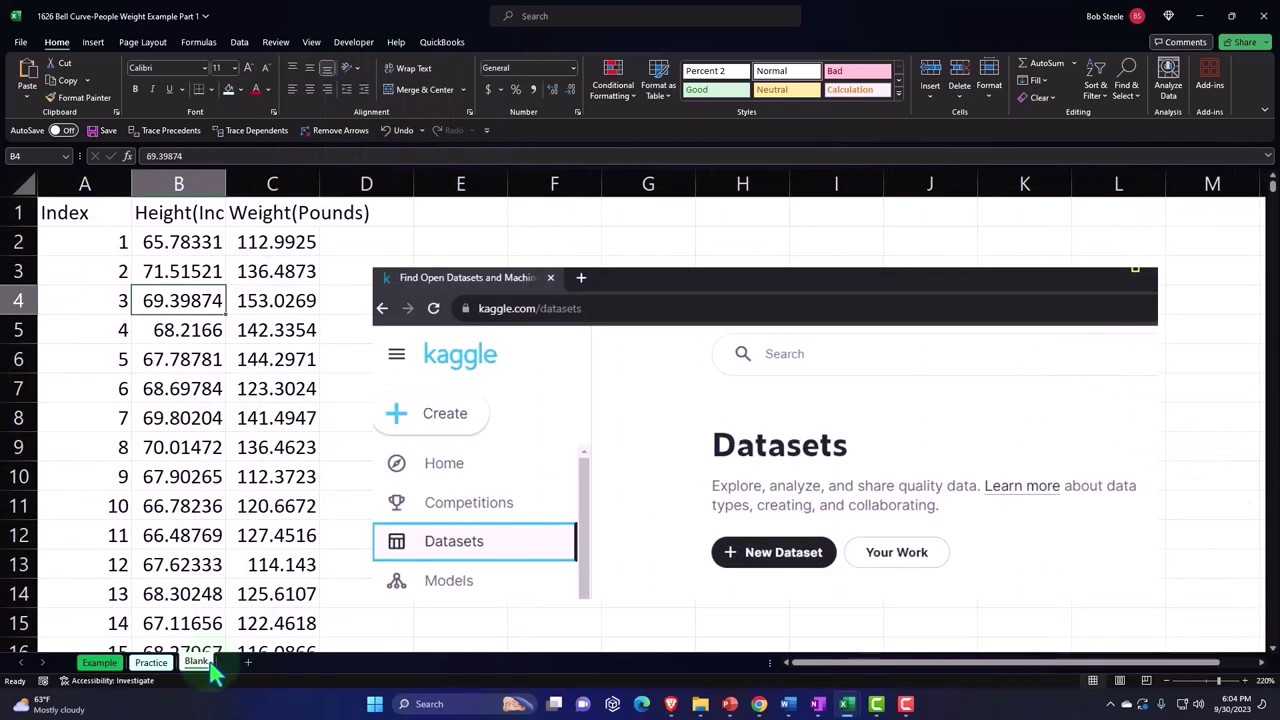
{"action": "left_click", "coordinate": [571, 417]}
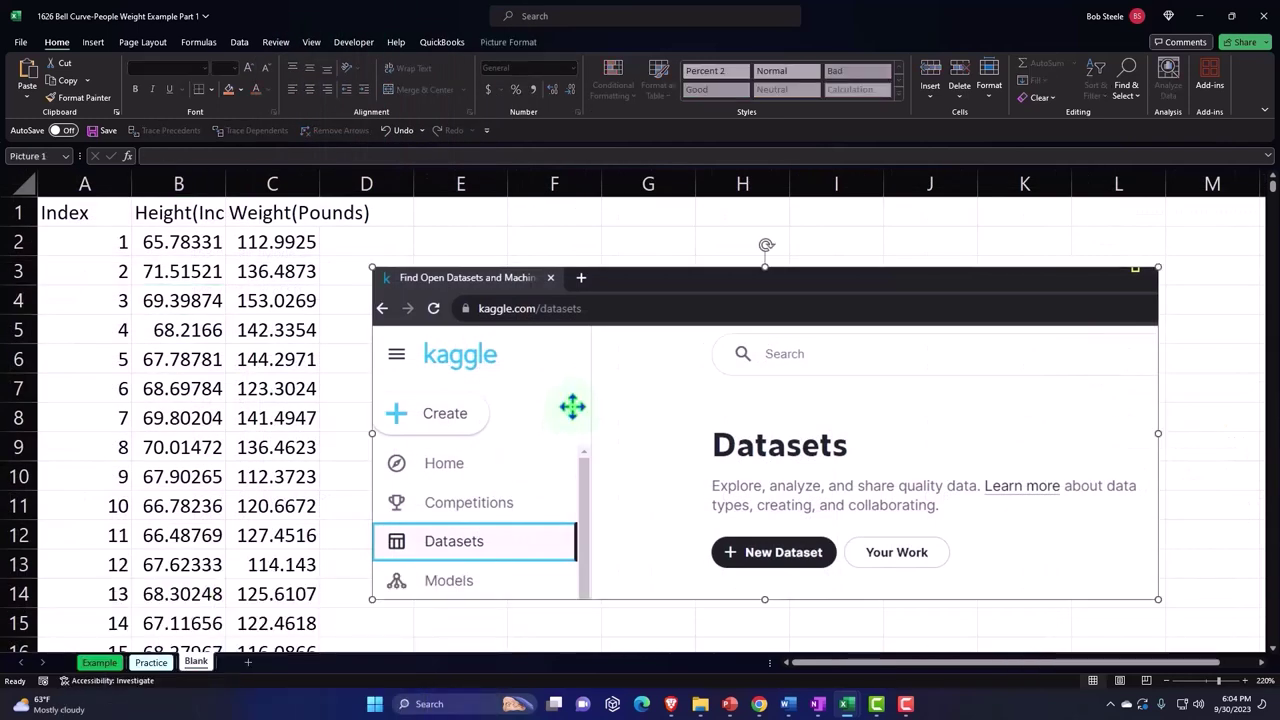
{"action": "key", "text": "Delete"}
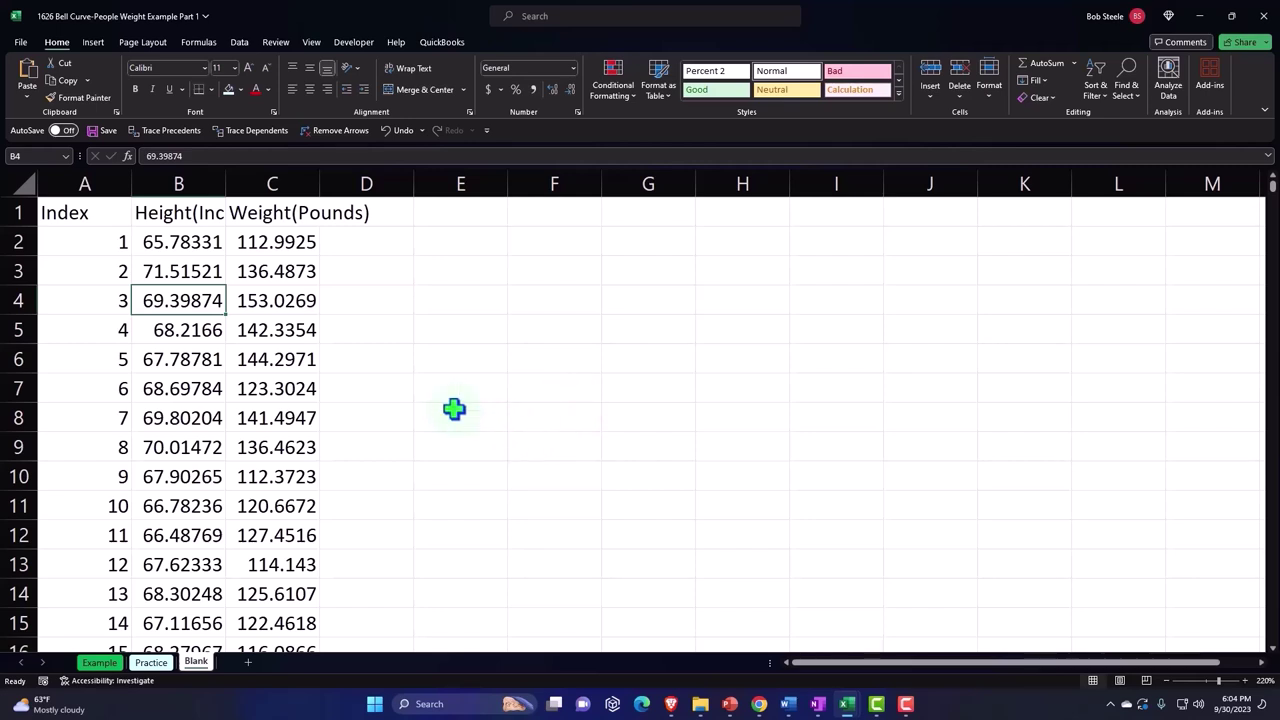
Step: Format the whole sheet as Currency with symbol None and red parenthesized negatives
{"action": "left_click", "coordinate": [25, 183]}
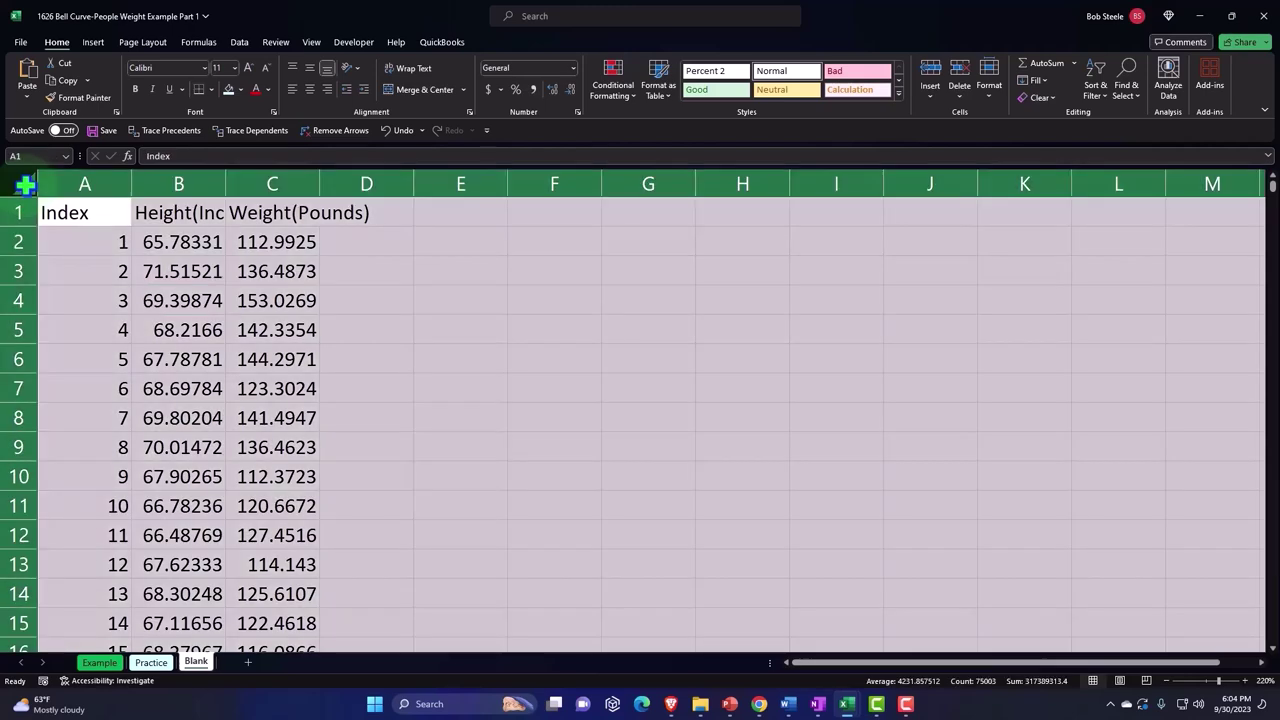
{"action": "right_click", "coordinate": [485, 288]}
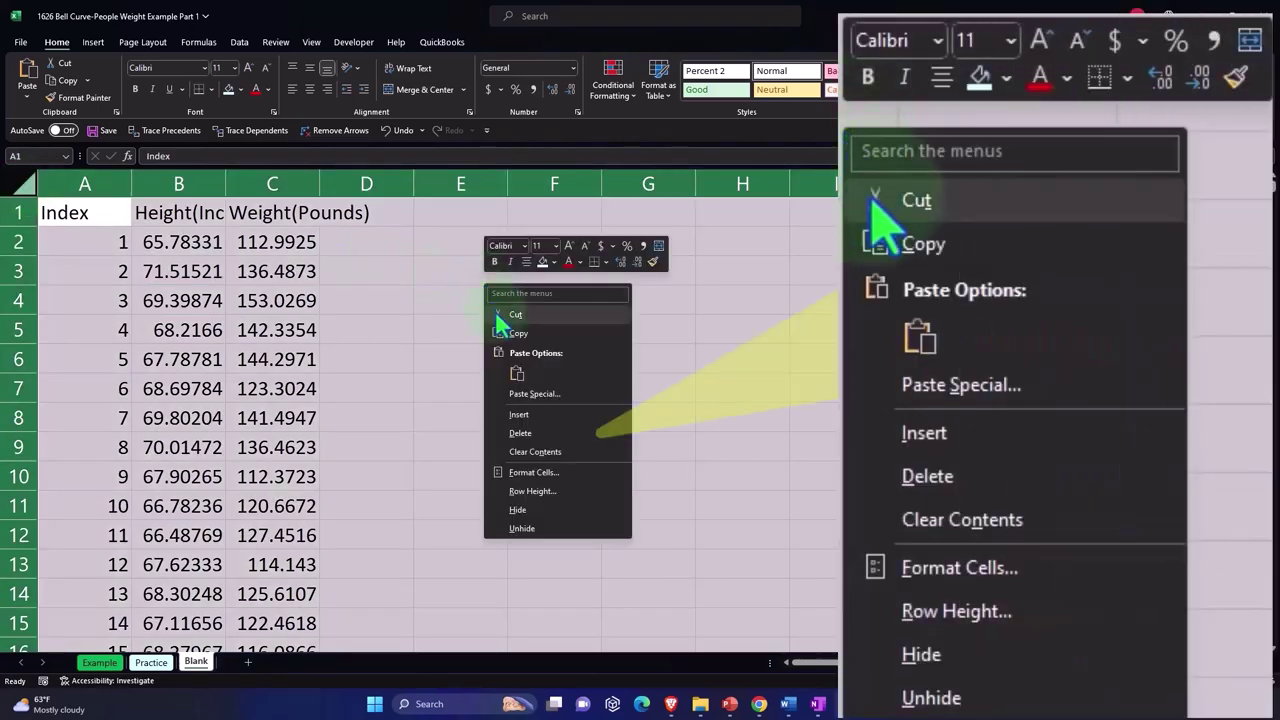
{"action": "left_click", "coordinate": [538, 474]}
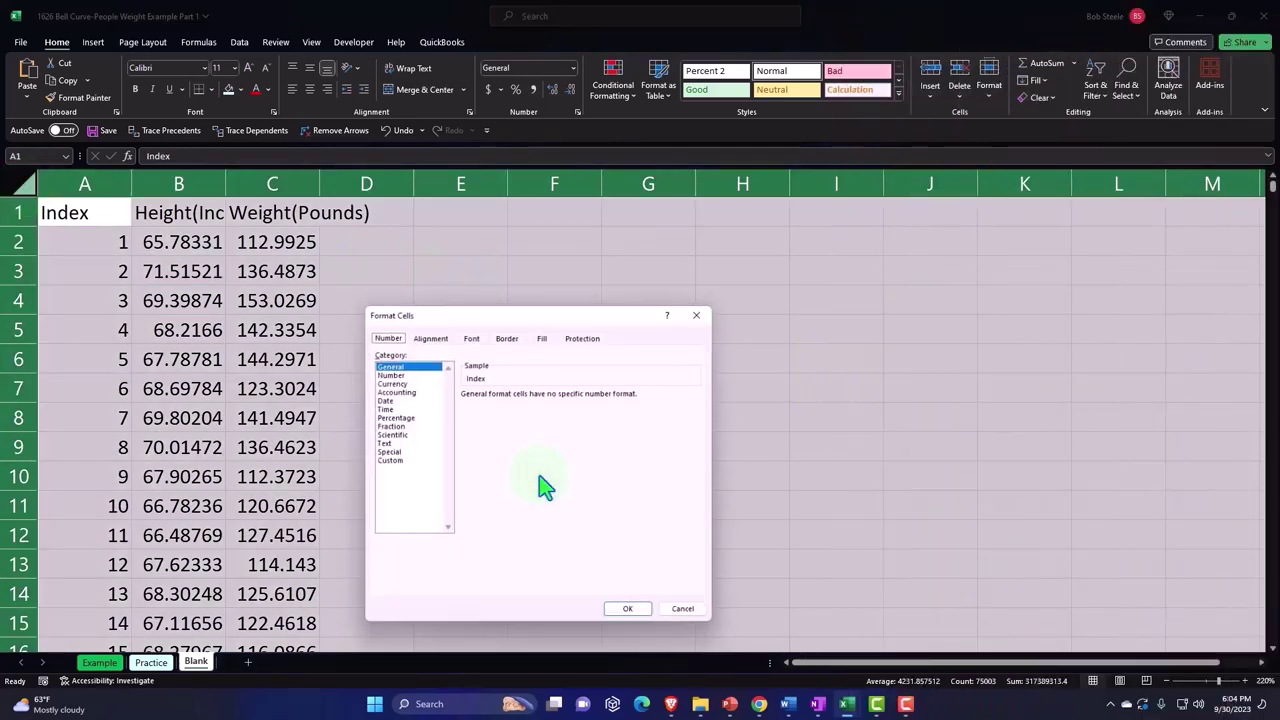
{"action": "left_click", "coordinate": [416, 174]}
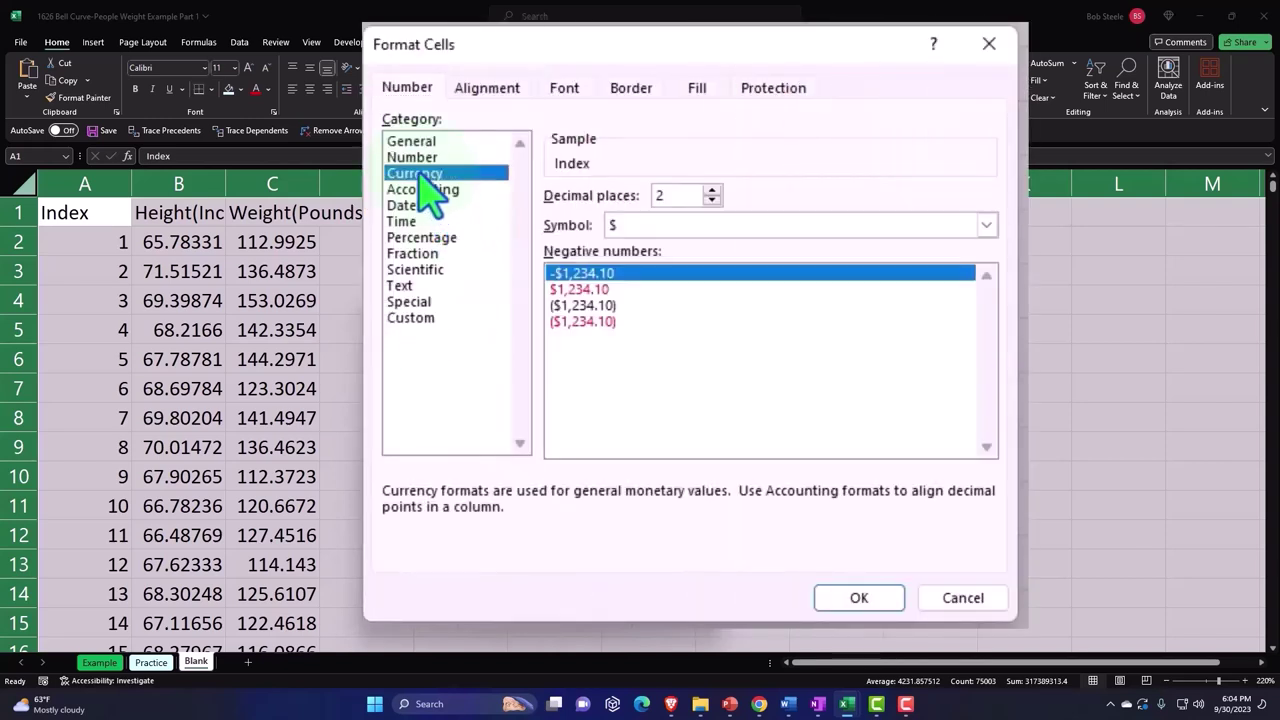
{"action": "left_click", "coordinate": [628, 322]}
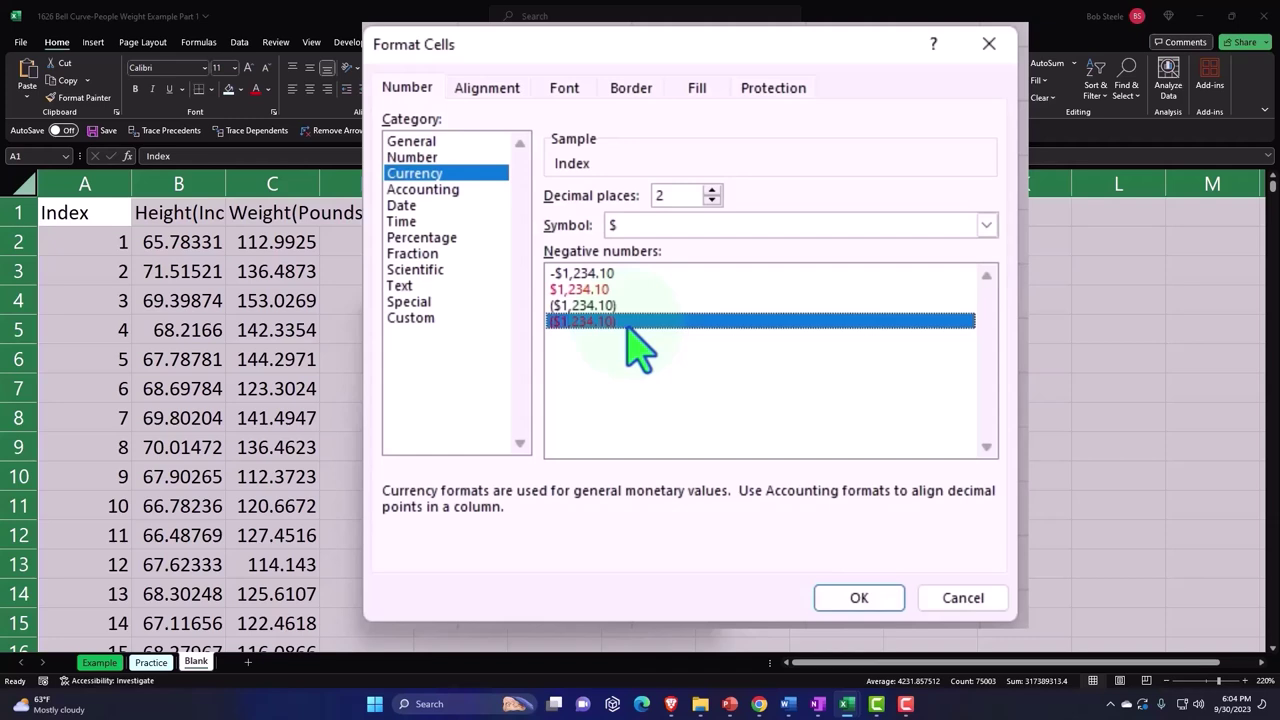
{"action": "left_click", "coordinate": [705, 237]}
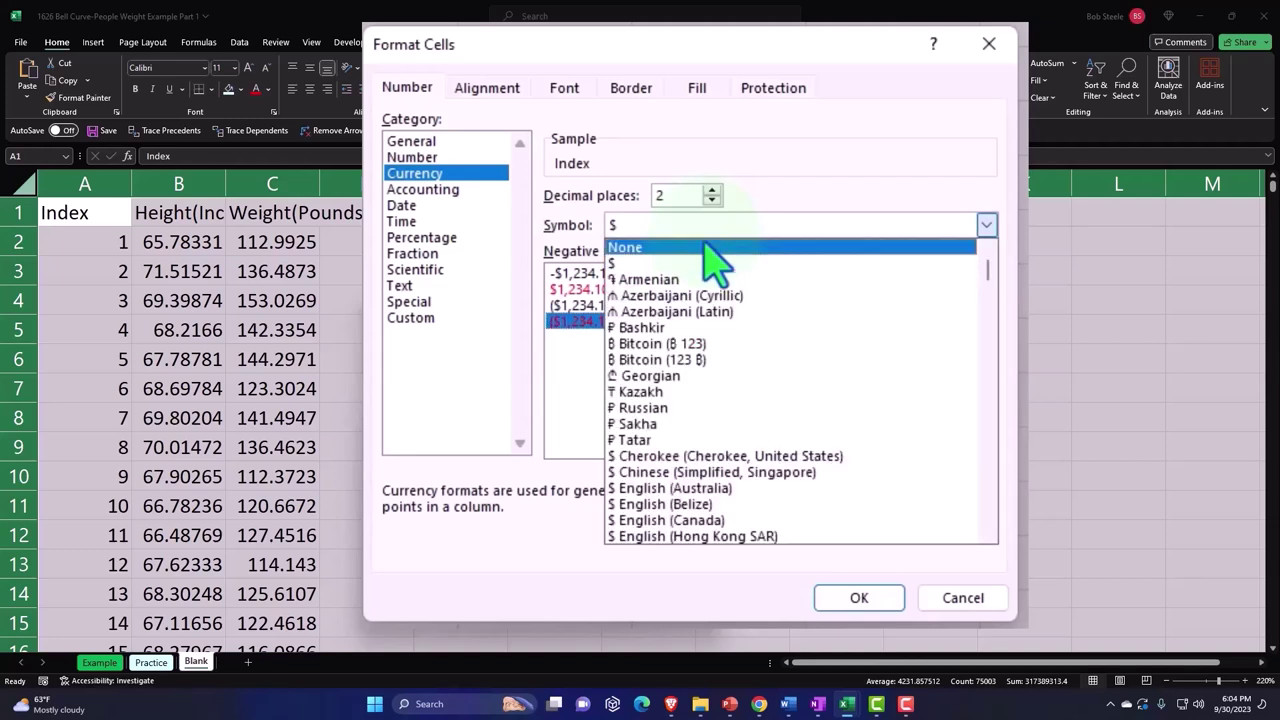
{"action": "left_click", "coordinate": [706, 242]}
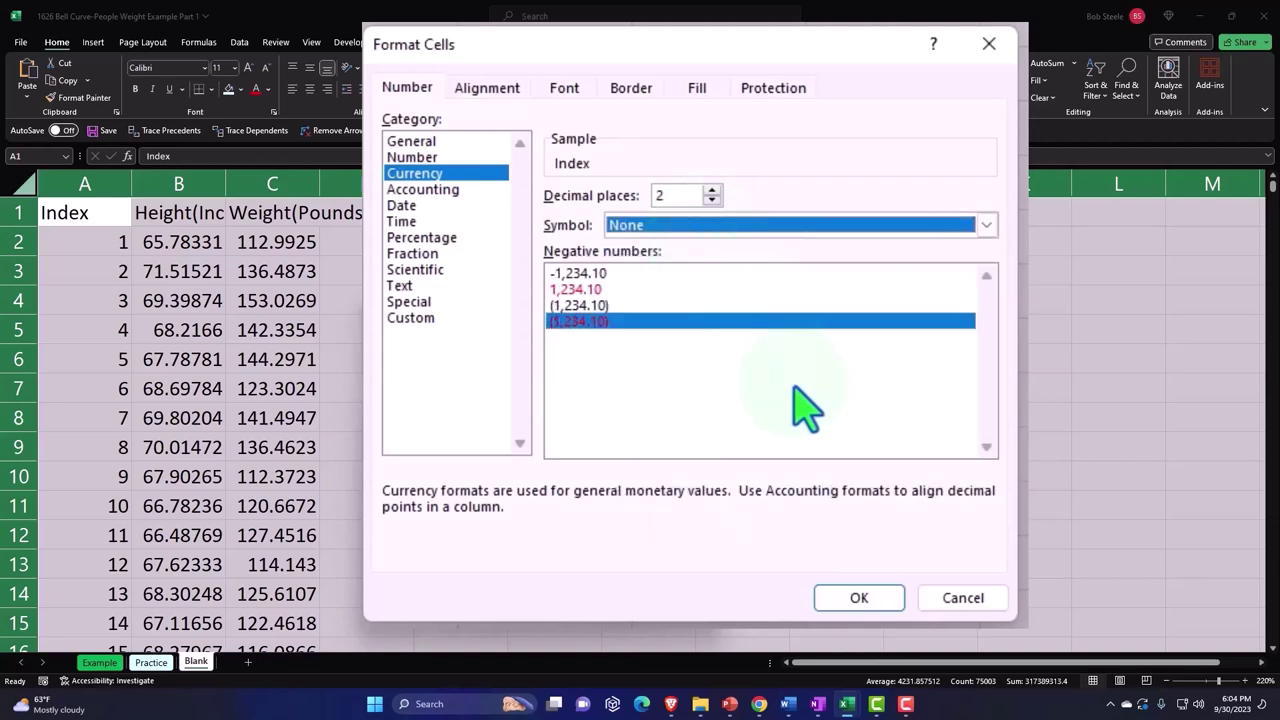
{"action": "left_click", "coordinate": [862, 598]}
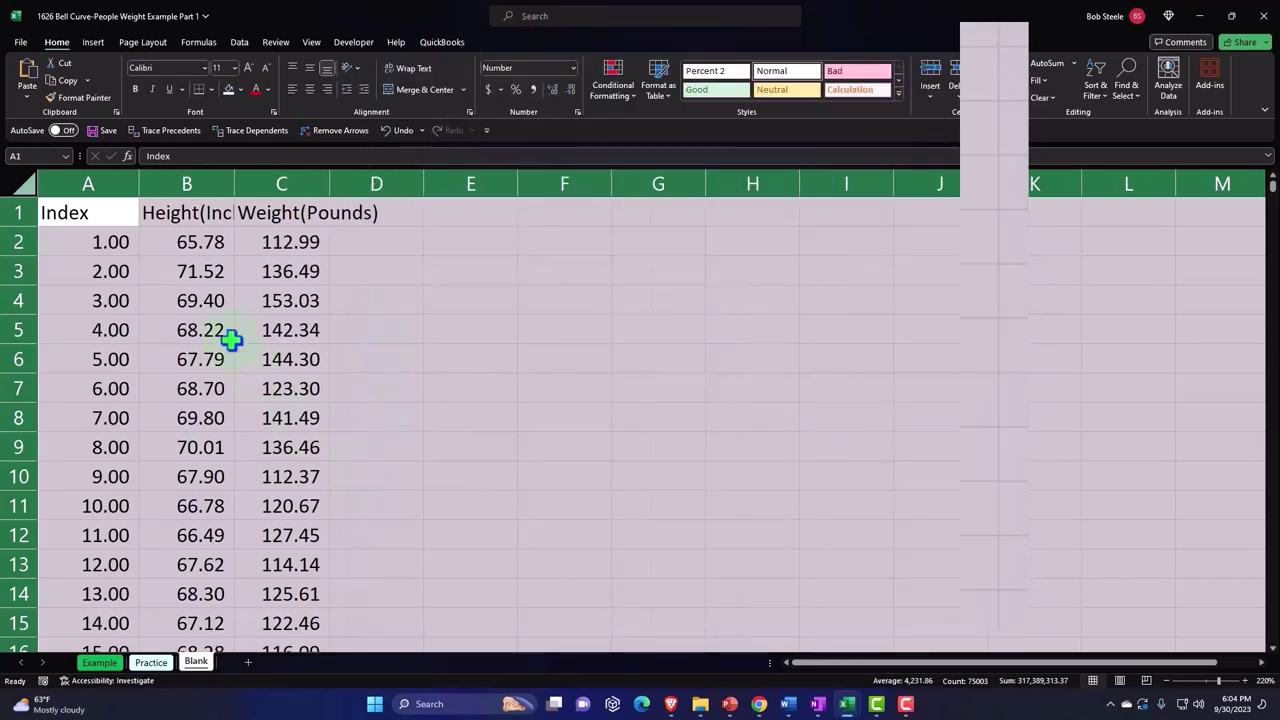
{"action": "left_click", "coordinate": [205, 272]}
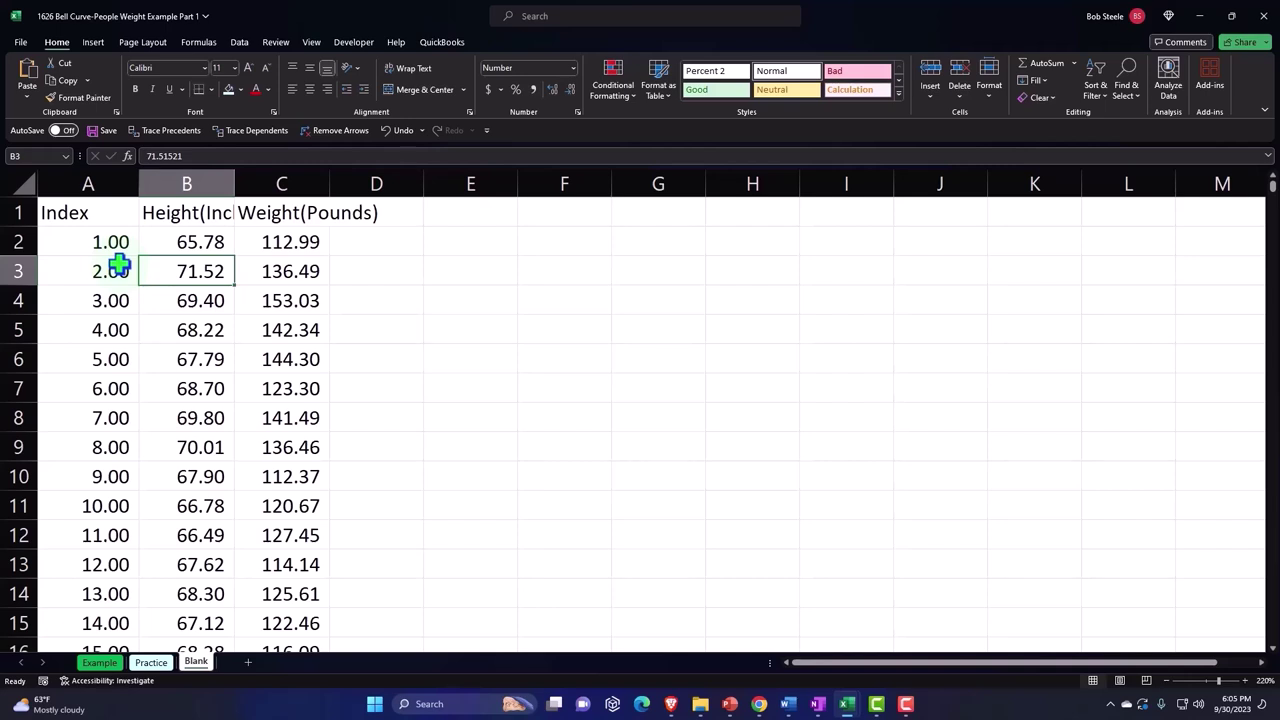
{"action": "left_click_drag", "start_coordinate": [106, 210], "coordinate": [265, 212]}
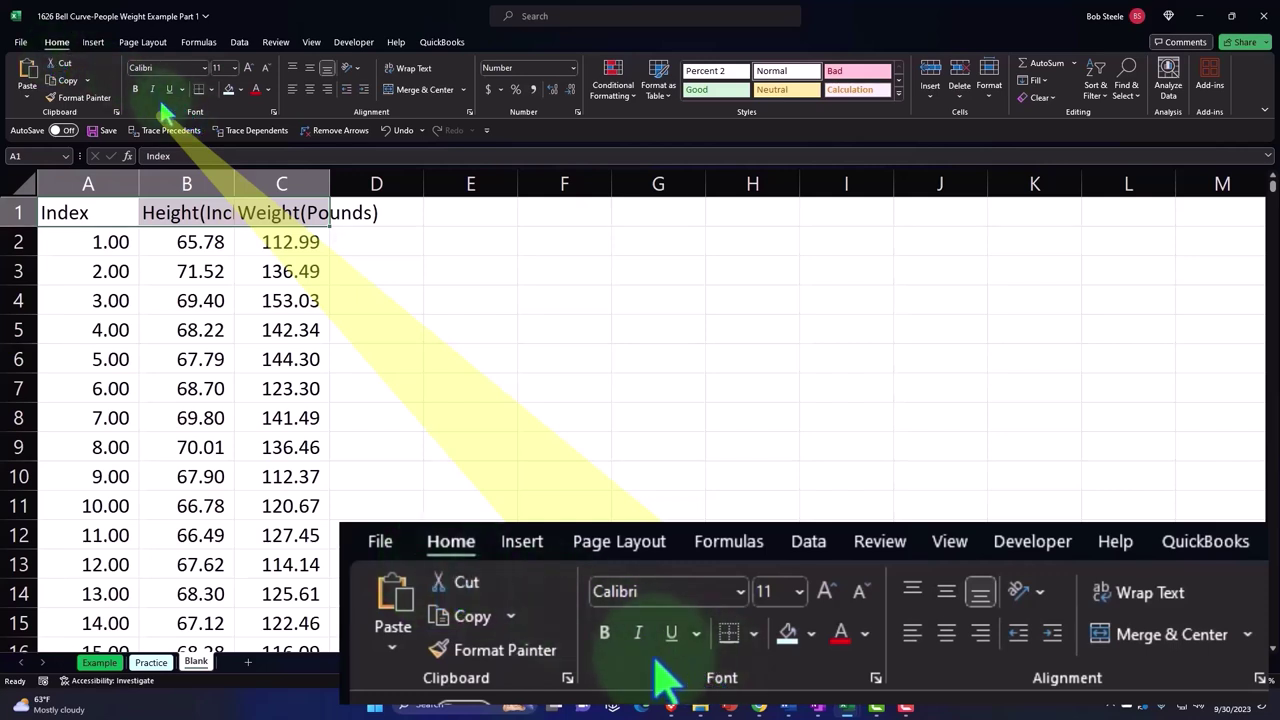
{"action": "left_click", "coordinate": [135, 89]}
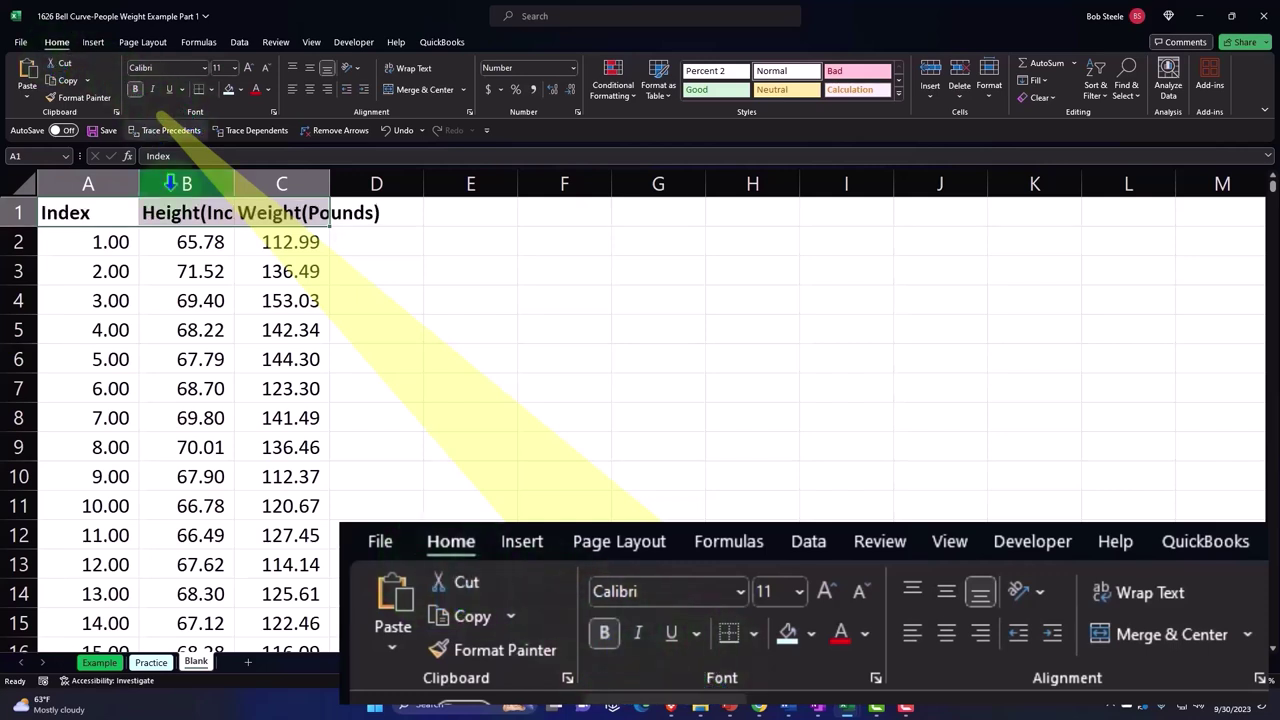
{"action": "left_click", "coordinate": [187, 265]}
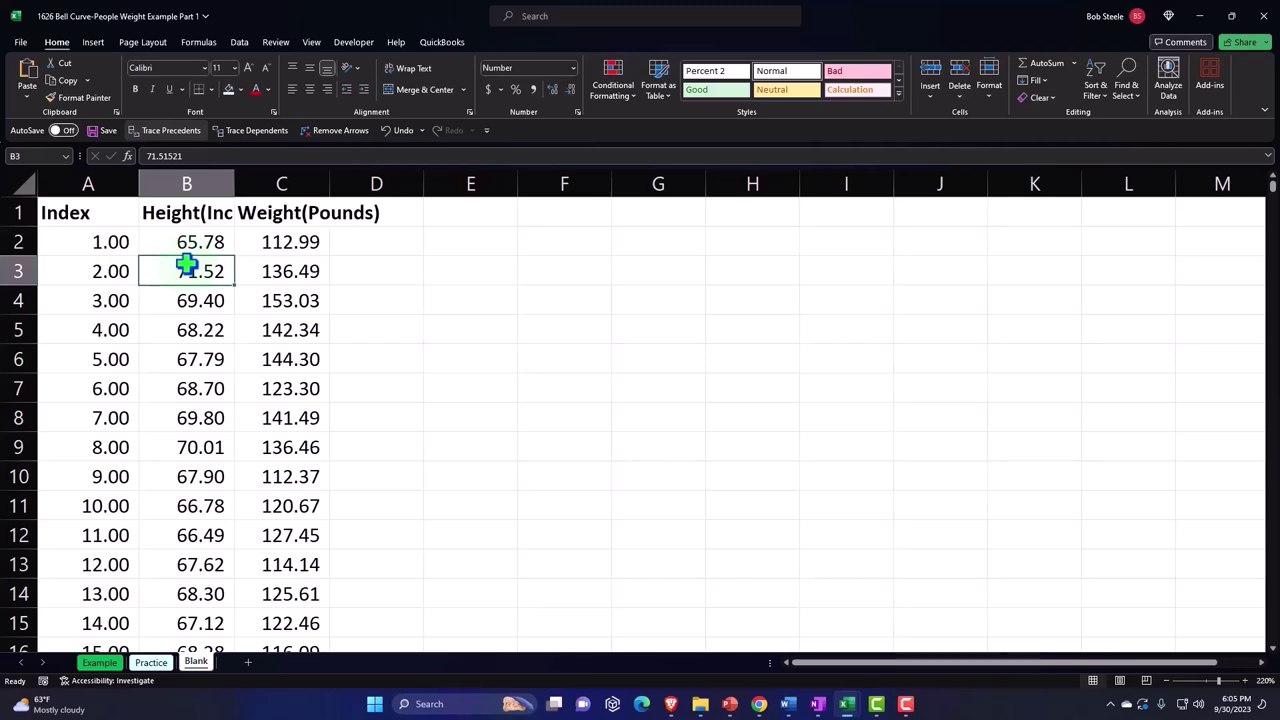
Step: Insert a table over $A$1:$C$25001 with 'My table has headers' checked
{"action": "left_click", "coordinate": [101, 47]}
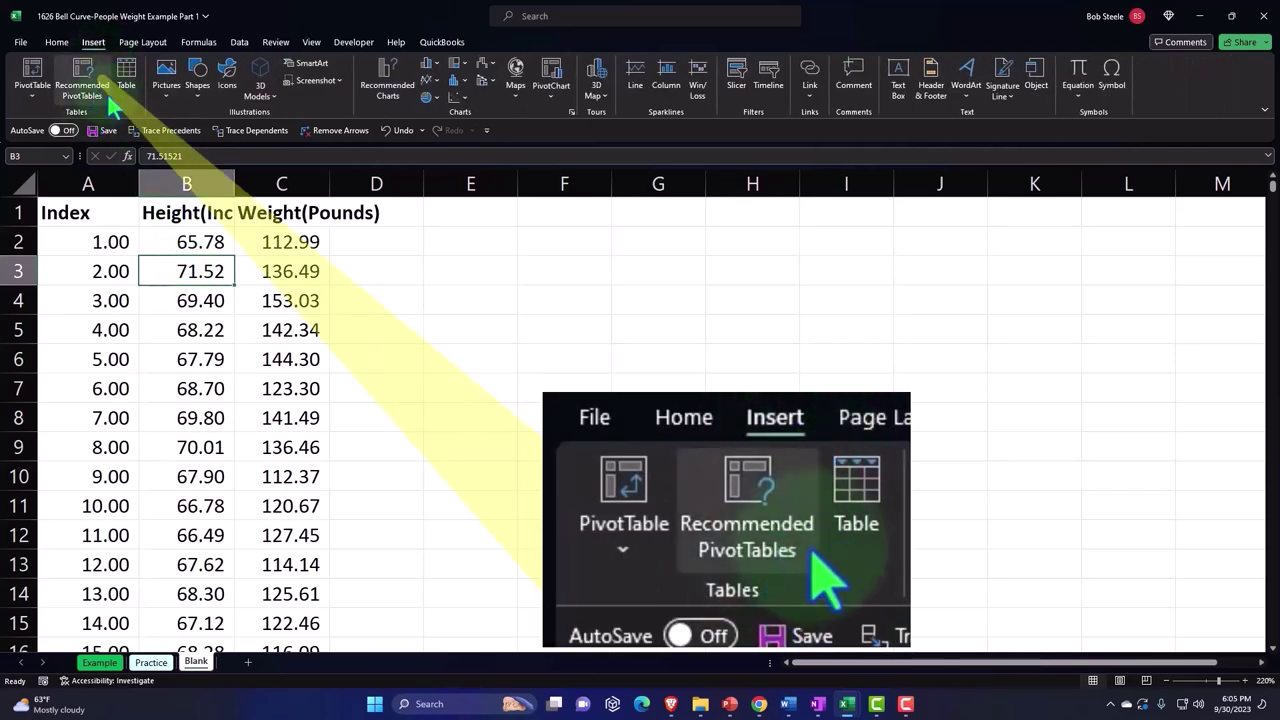
{"action": "left_click", "coordinate": [127, 80]}
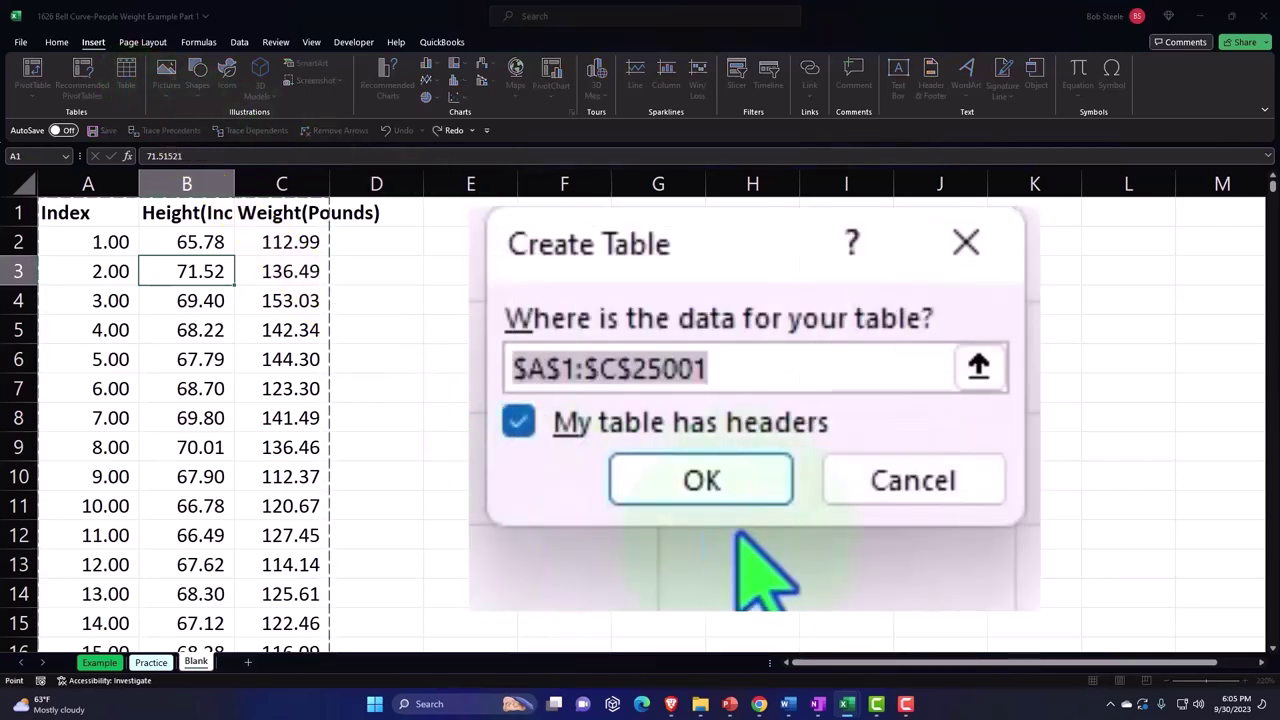
{"action": "left_click", "coordinate": [714, 488]}
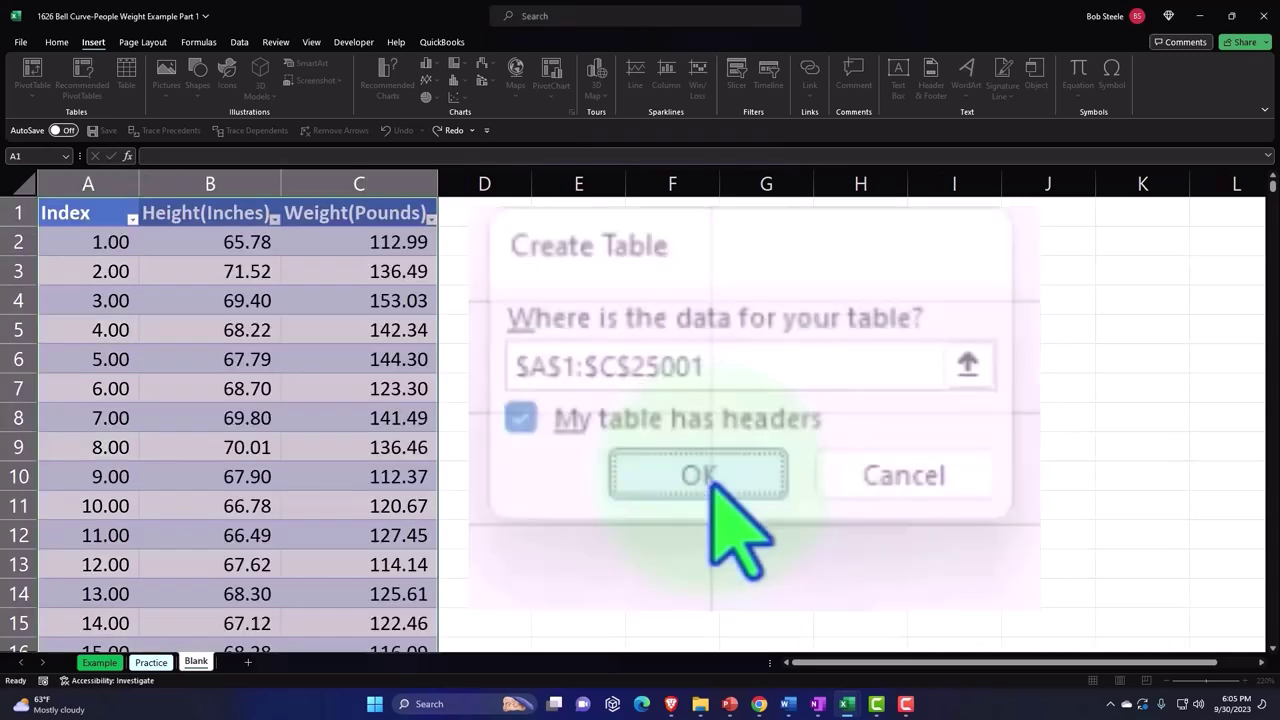
Step: Narrow the Height column and select the three header cells A1:C1
{"action": "left_click", "coordinate": [583, 349]}
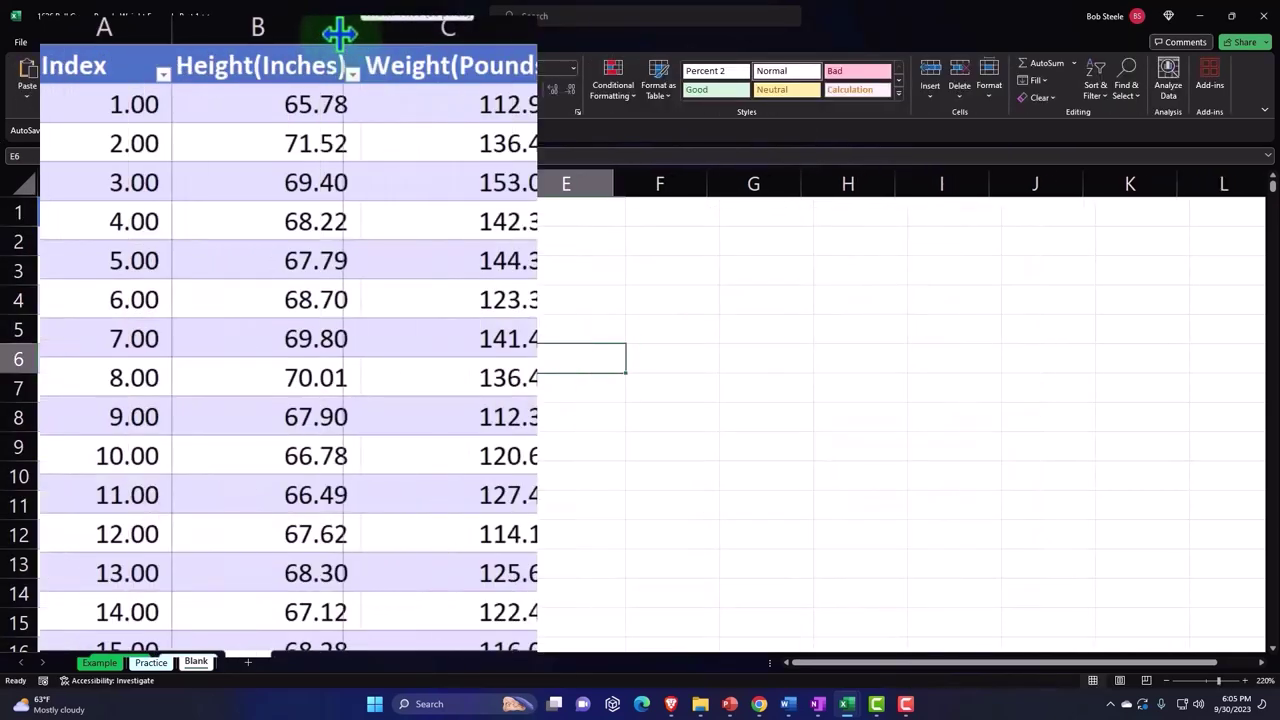
{"action": "left_click_drag", "start_coordinate": [340, 34], "coordinate": [318, 32]}
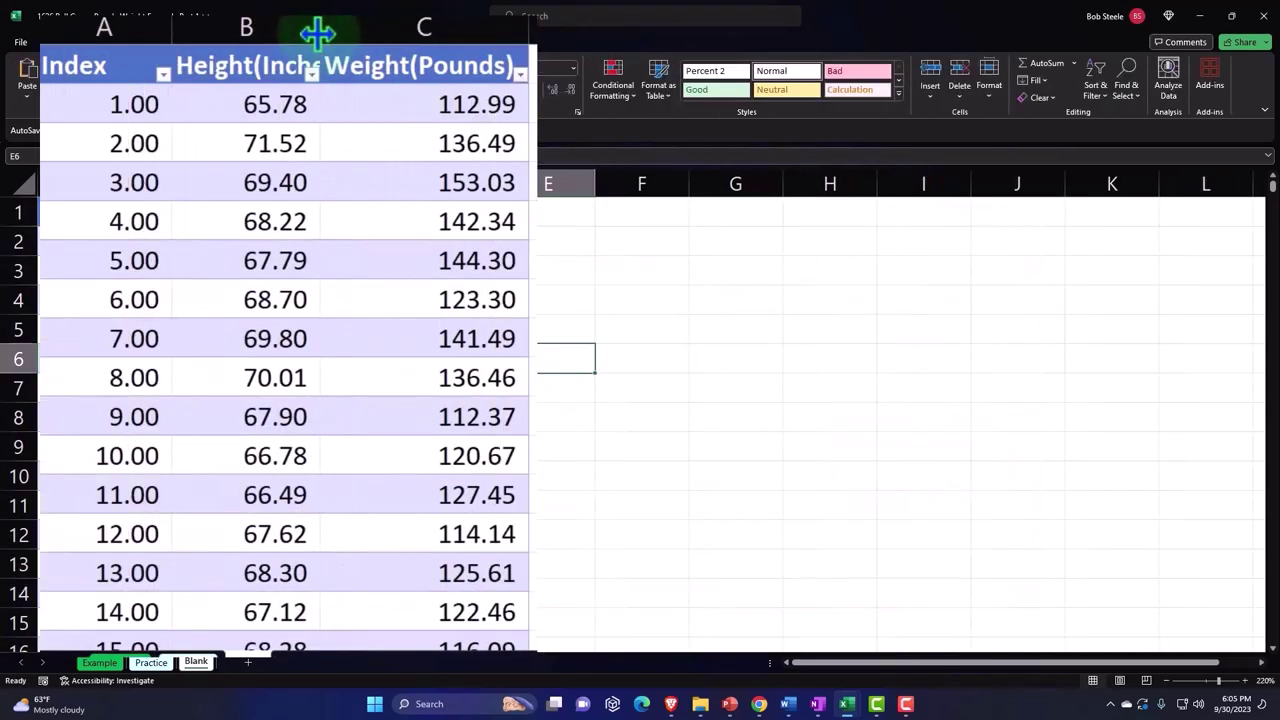
{"action": "left_click_drag", "start_coordinate": [114, 63], "coordinate": [428, 58]}
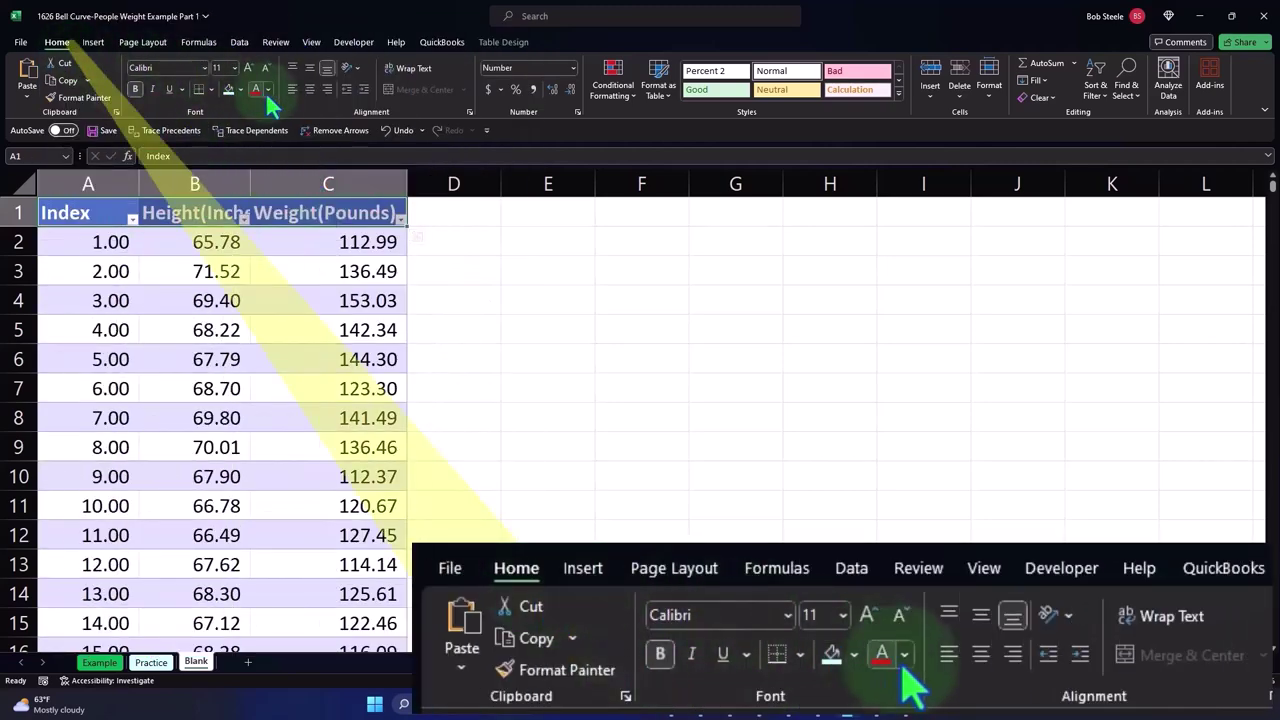
Step: Wrap the header text and add spaces so headers read 'Weight (Pounds)' and 'Height (Inches)'
{"action": "left_click", "coordinate": [397, 75]}
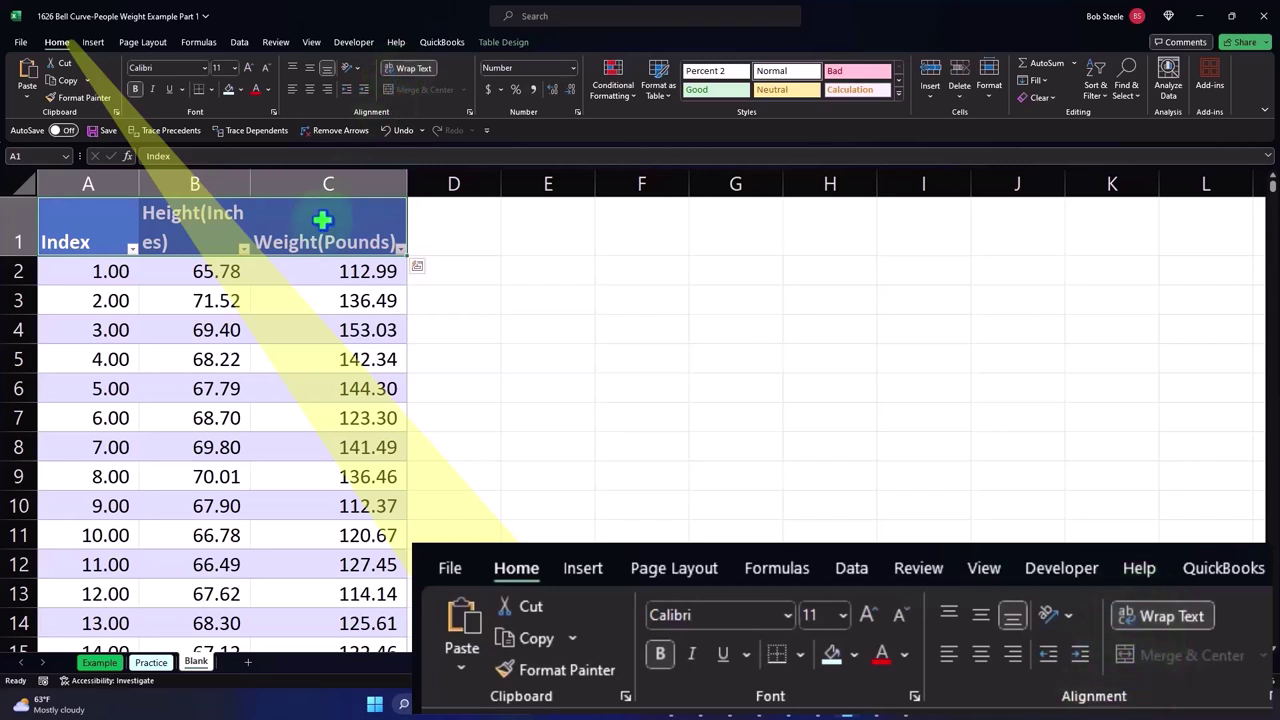
{"action": "double_click", "coordinate": [317, 238]}
{"action": "key", "text": "Return"}
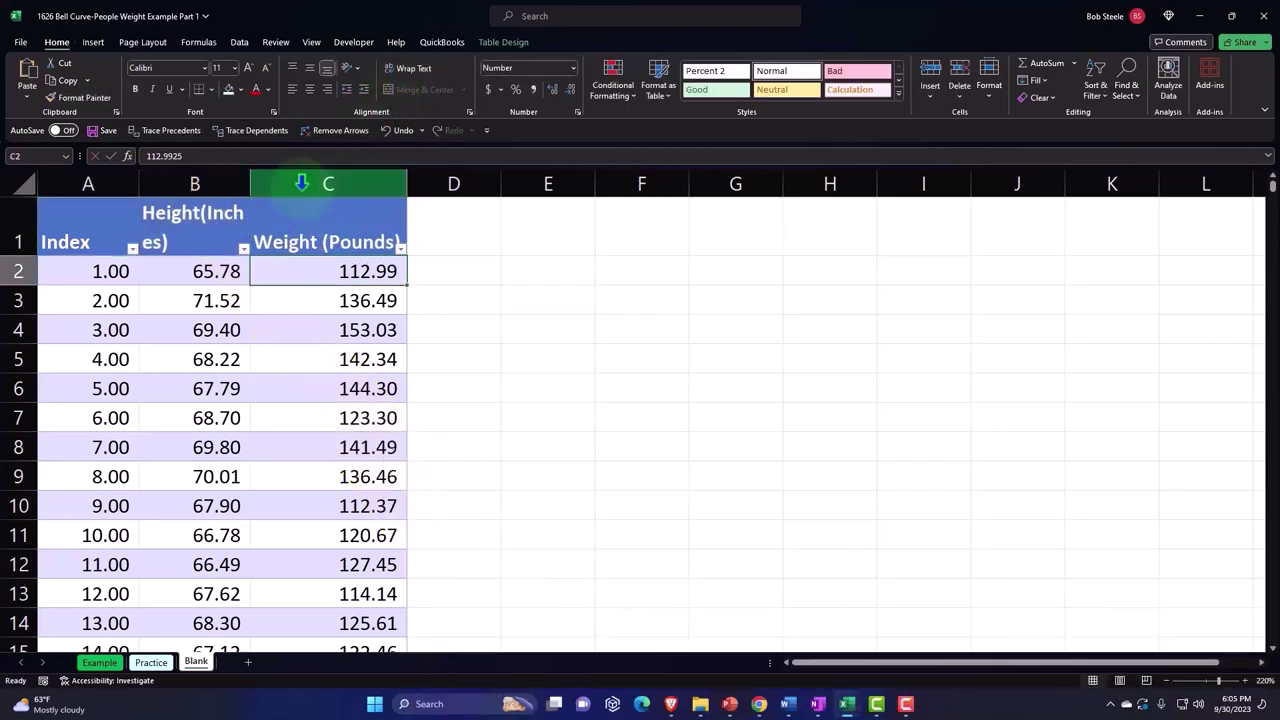
{"action": "left_click", "coordinate": [202, 204]}
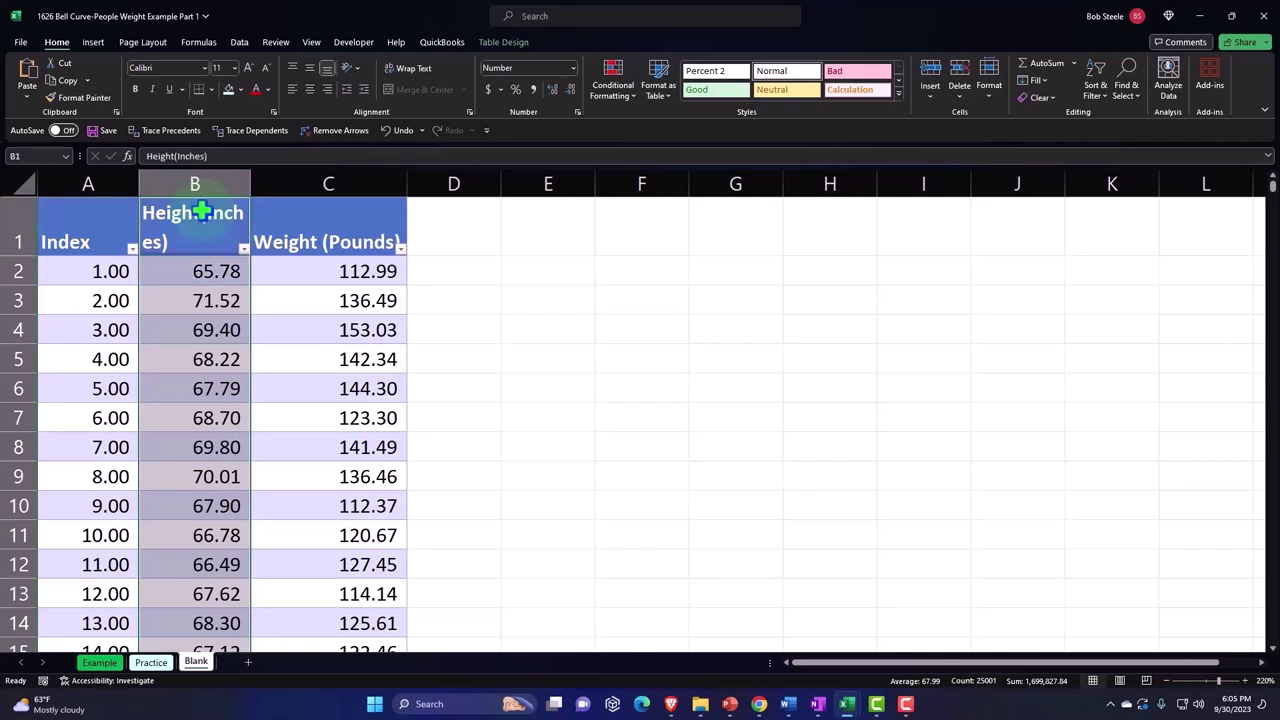
{"action": "left_click", "coordinate": [208, 225]}
{"action": "double_click", "coordinate": [205, 221]}
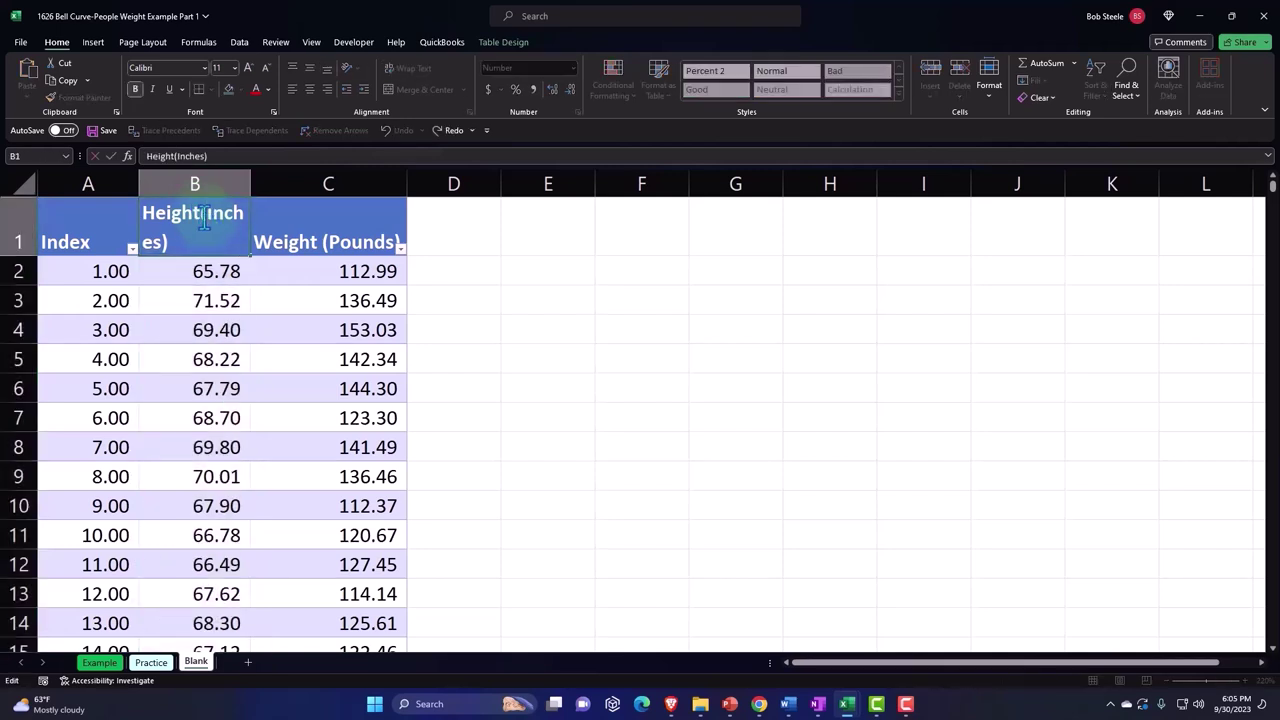
{"action": "key", "text": "Return"}
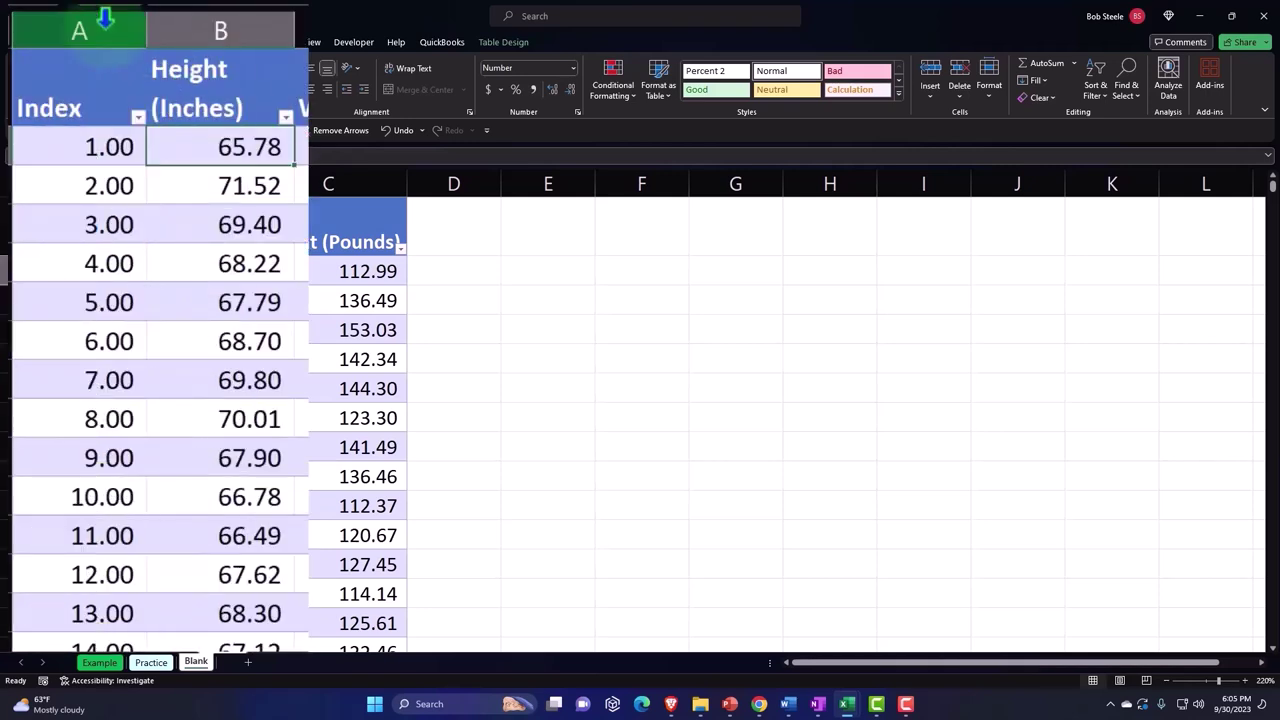
Step: Hide columns A:B (Index, Height) and narrow column C so 'Weight (Pounds)' wraps
{"action": "left_click_drag", "start_coordinate": [105, 18], "coordinate": [151, 23]}
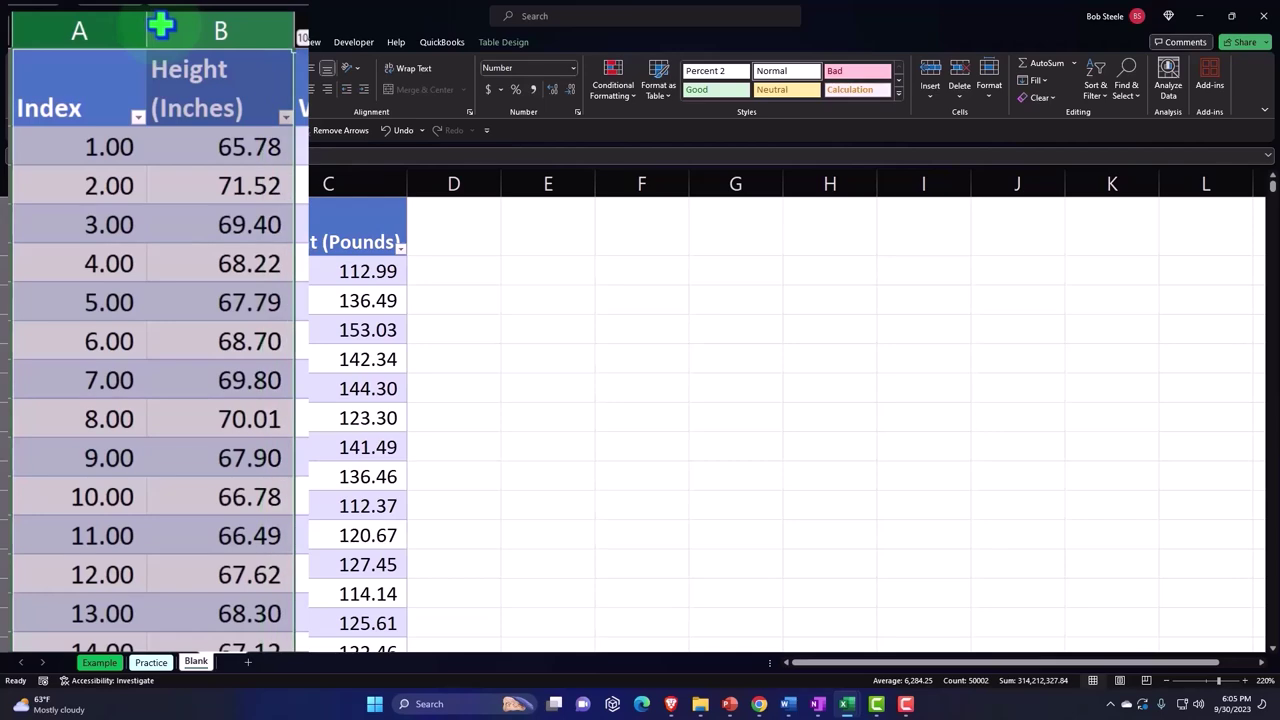
{"action": "right_click", "coordinate": [150, 332]}
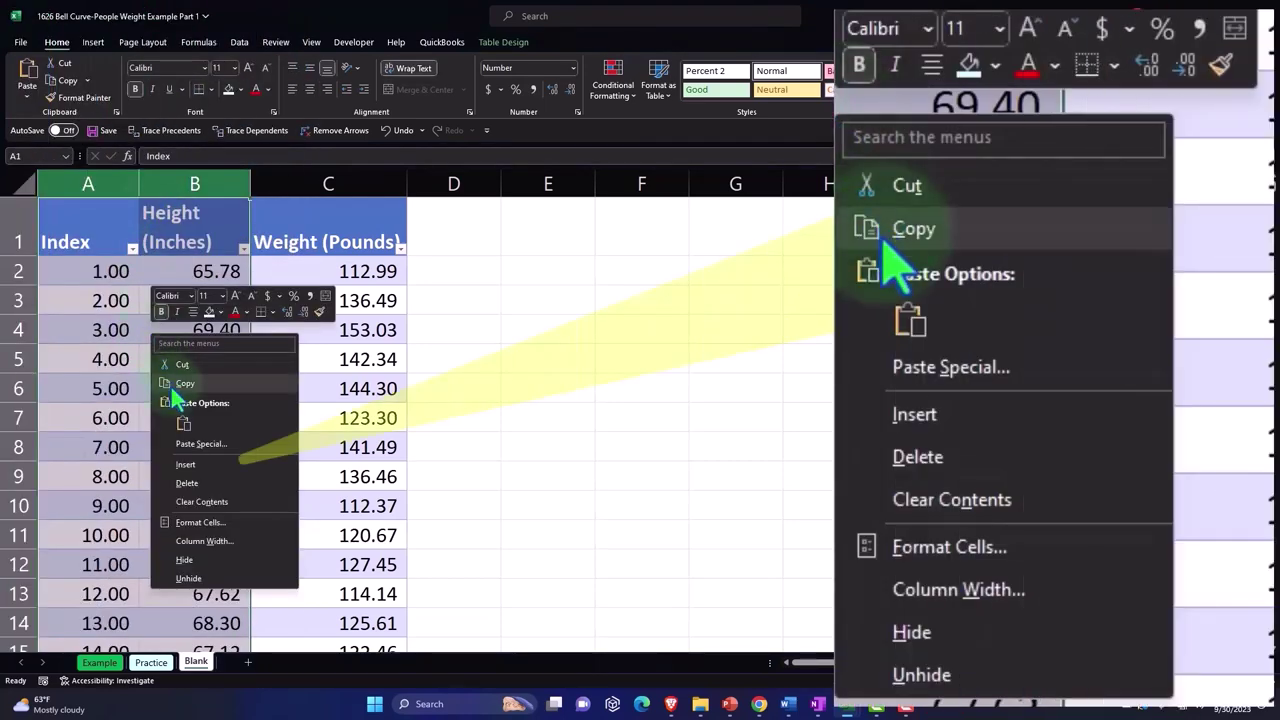
{"action": "left_click", "coordinate": [197, 561]}
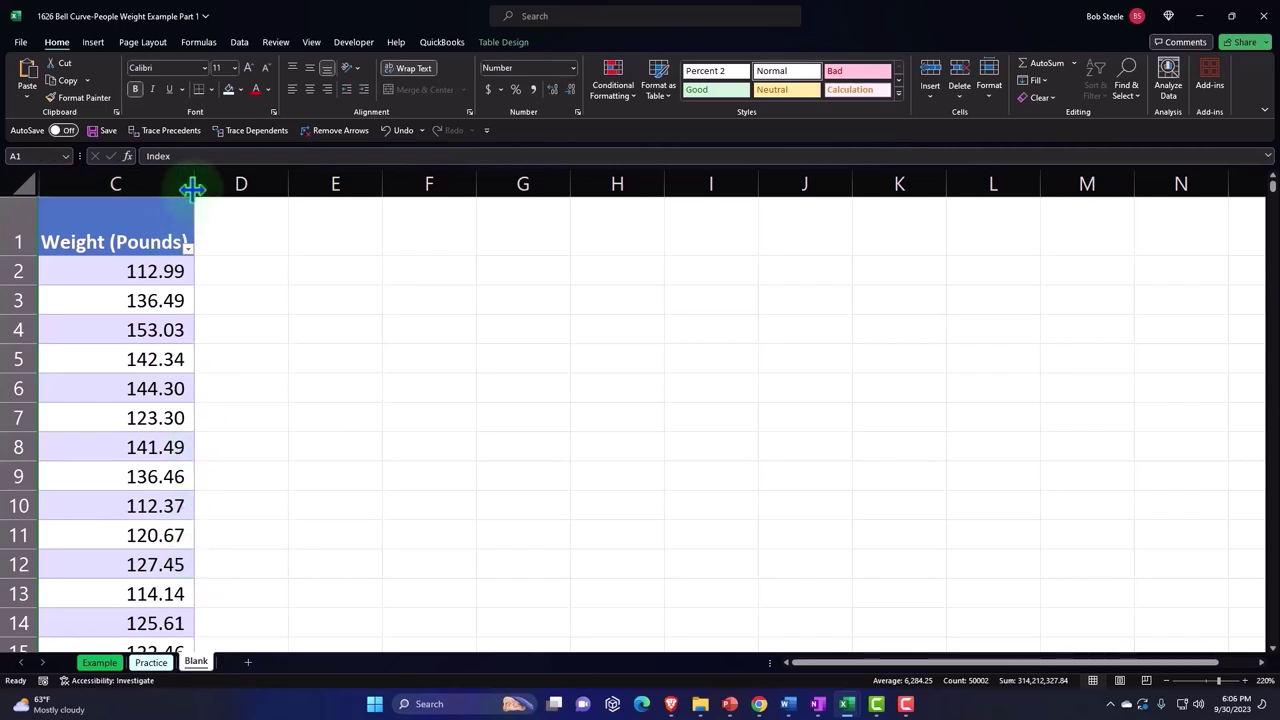
{"action": "left_click_drag", "start_coordinate": [194, 186], "coordinate": [142, 198]}
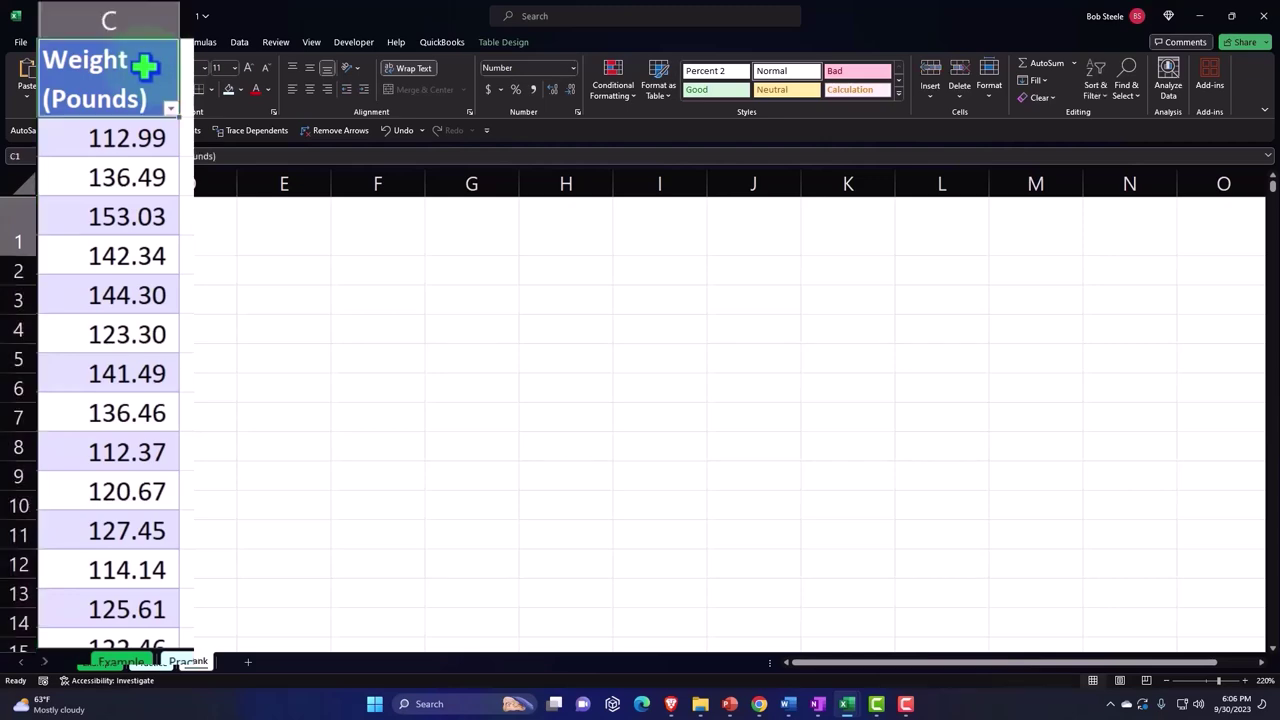
Step: Check the Weight filter list unchanged, then narrow column D to a thin spacer about 3.29 wide
{"action": "scroll", "coordinate": [128, 290], "scroll_direction": "down", "scroll_amount": 4}
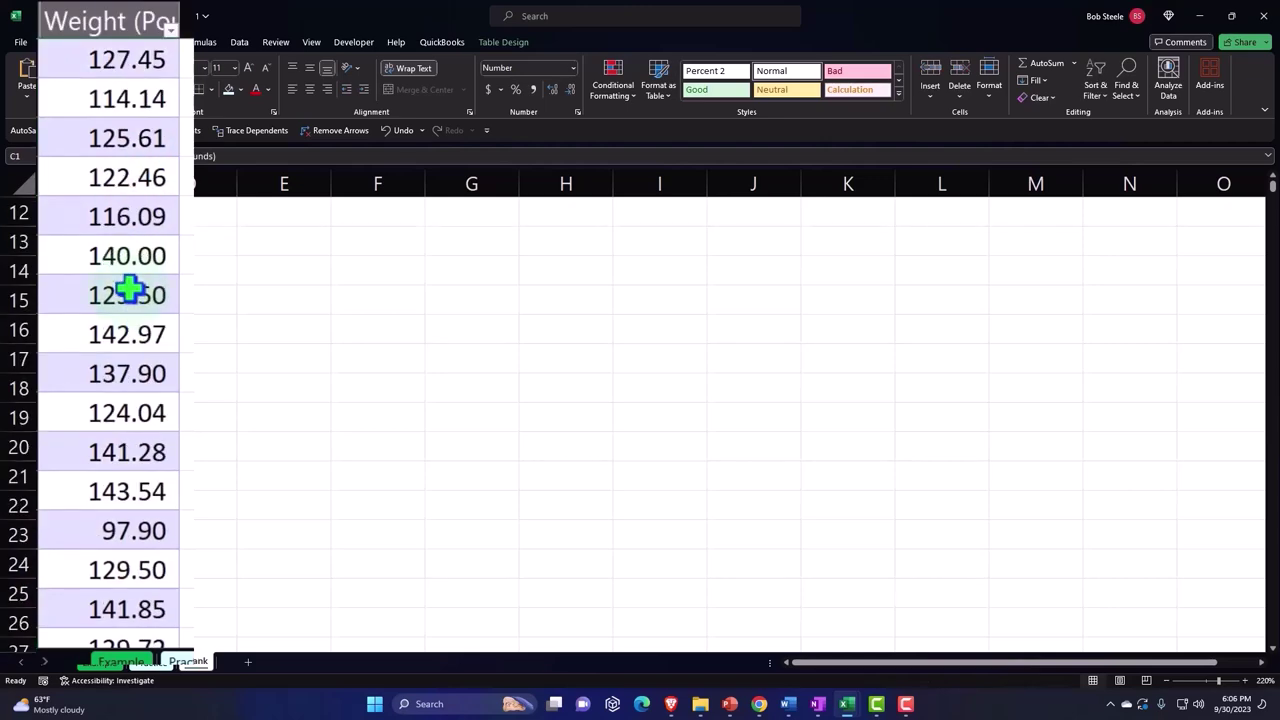
{"action": "scroll", "coordinate": [128, 290], "scroll_direction": "down", "scroll_amount": 4}
{"action": "scroll", "coordinate": [128, 290], "scroll_direction": "up", "scroll_amount": 6}
{"action": "scroll", "coordinate": [128, 290], "scroll_direction": "up", "scroll_amount": 2}
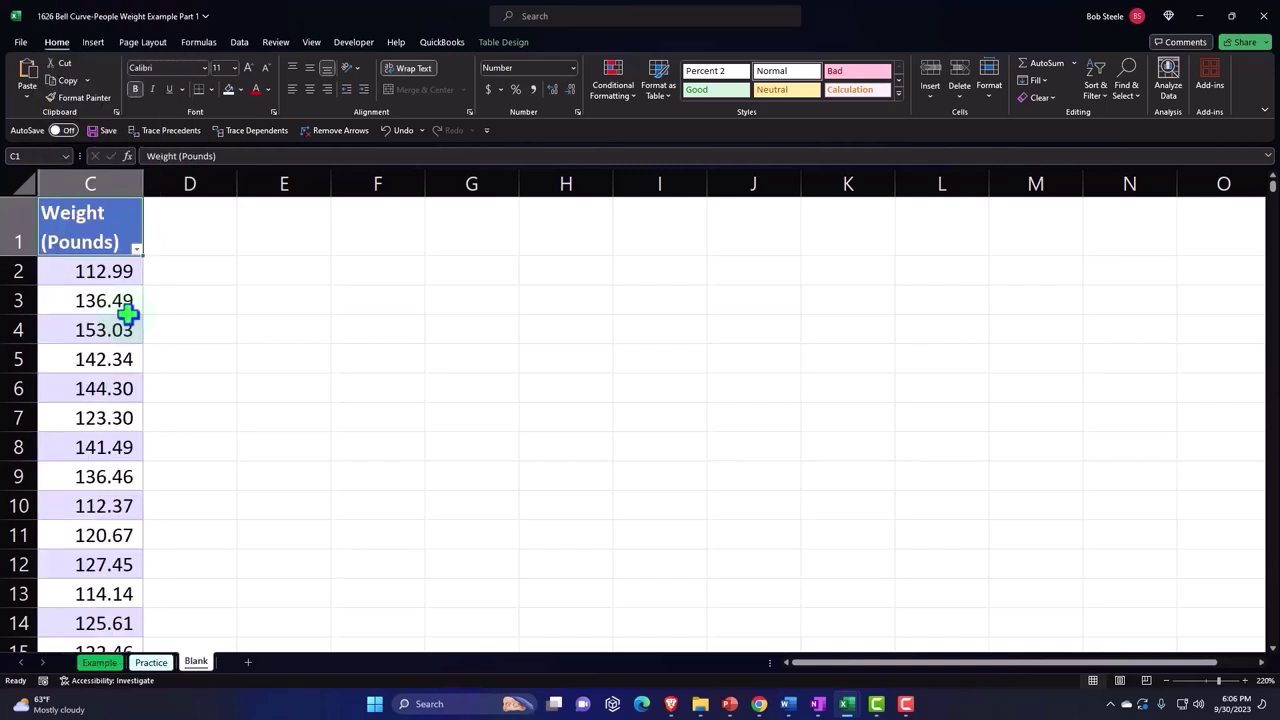
{"action": "left_click", "coordinate": [136, 249]}
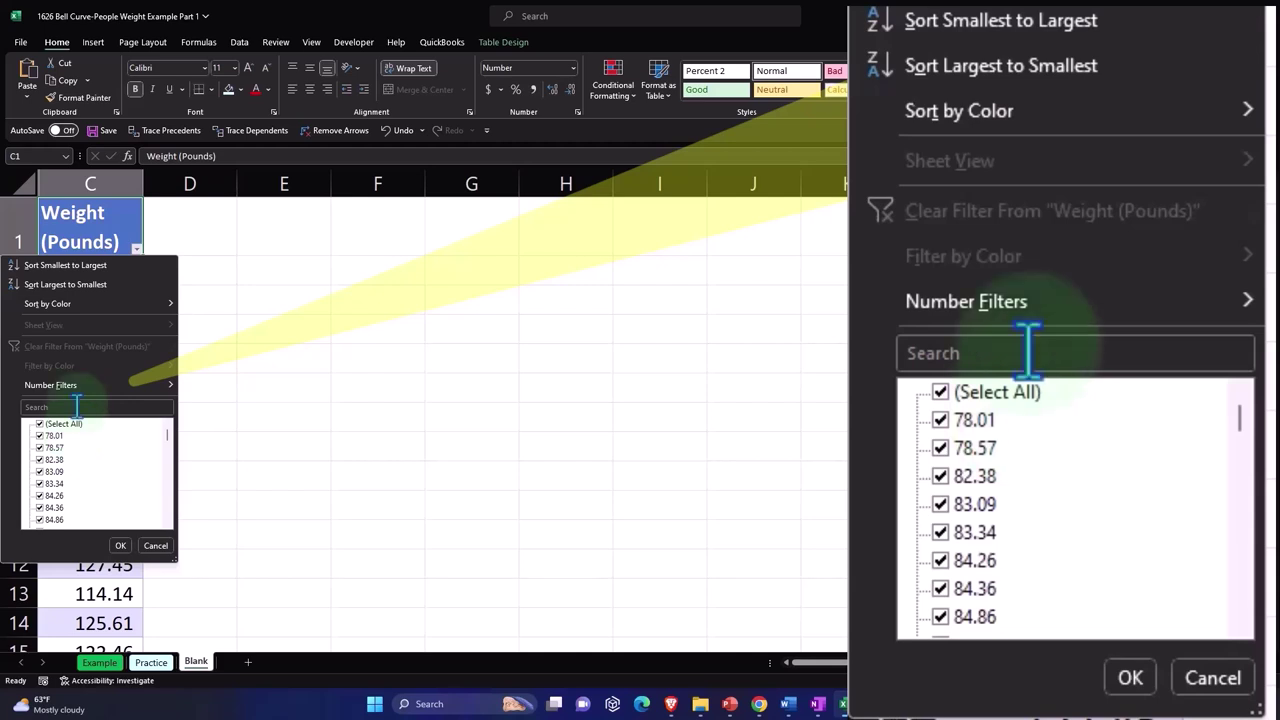
{"action": "left_click", "coordinate": [139, 252]}
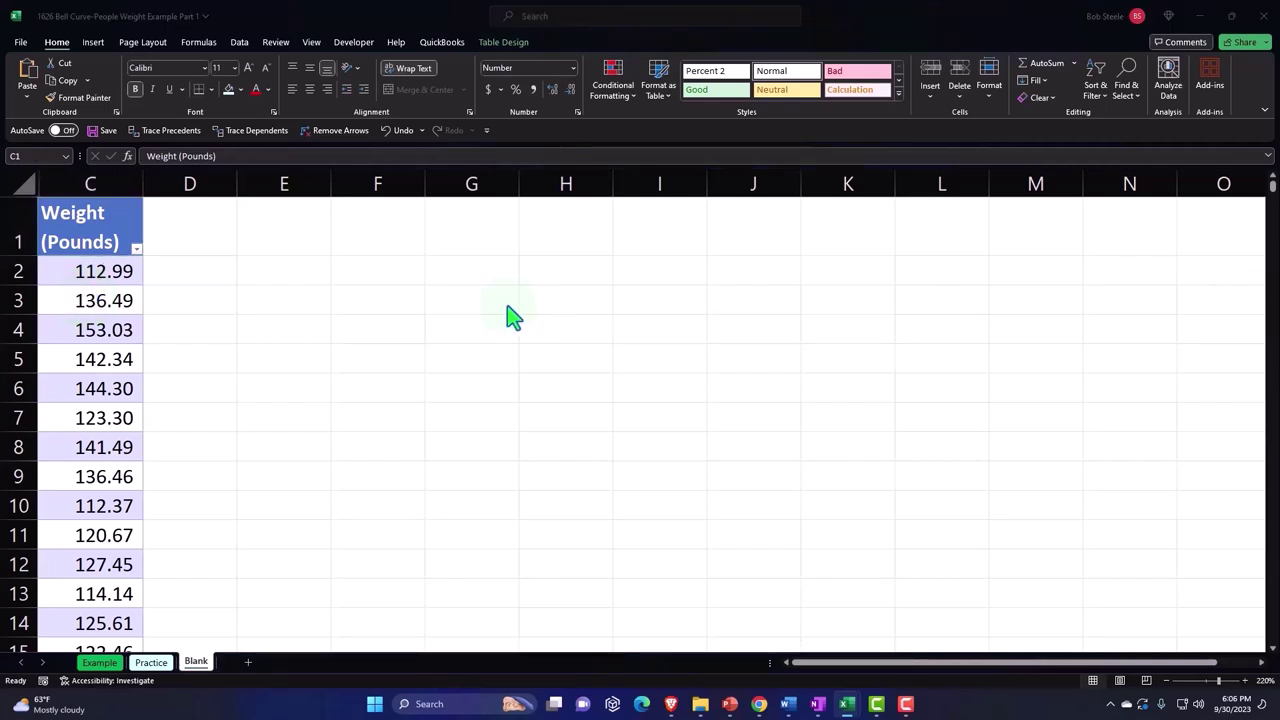
{"action": "left_click_drag", "start_coordinate": [237, 184], "coordinate": [158, 186]}
Step: Type the label 'Mean' in cell E2
{"action": "left_click", "coordinate": [269, 360]}
{"action": "scroll", "coordinate": [277, 372], "scroll_direction": "up", "scroll_amount": 2}
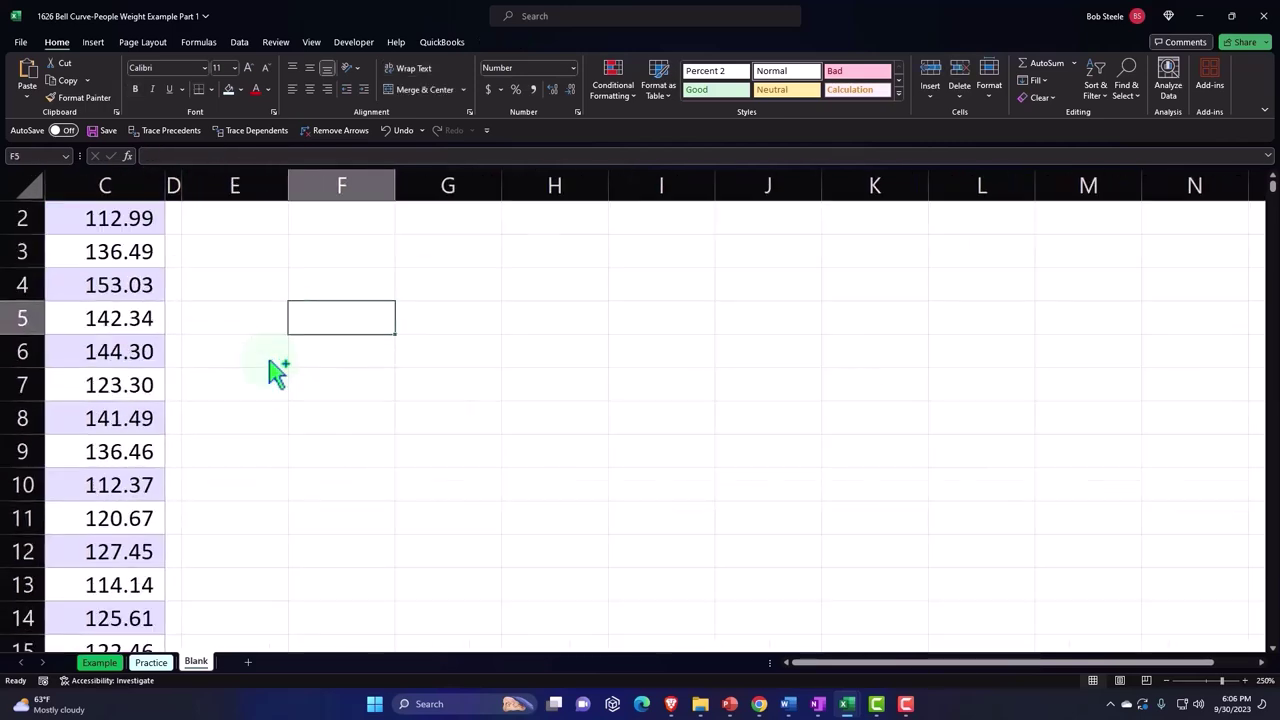
{"action": "scroll", "coordinate": [266, 360], "scroll_direction": "up", "scroll_amount": 1}
{"action": "scroll", "coordinate": [283, 374], "scroll_direction": "up", "scroll_amount": 1}
{"action": "left_click", "coordinate": [271, 311]}
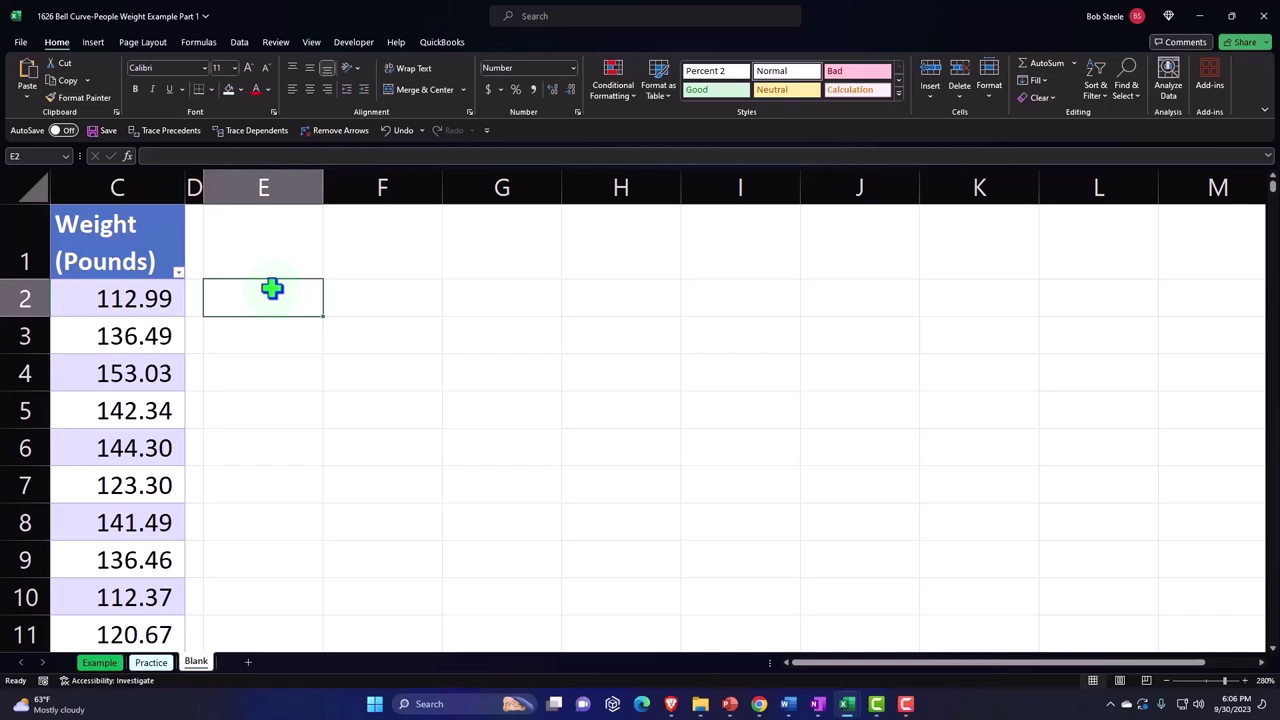
{"action": "type", "text": "Mean"}
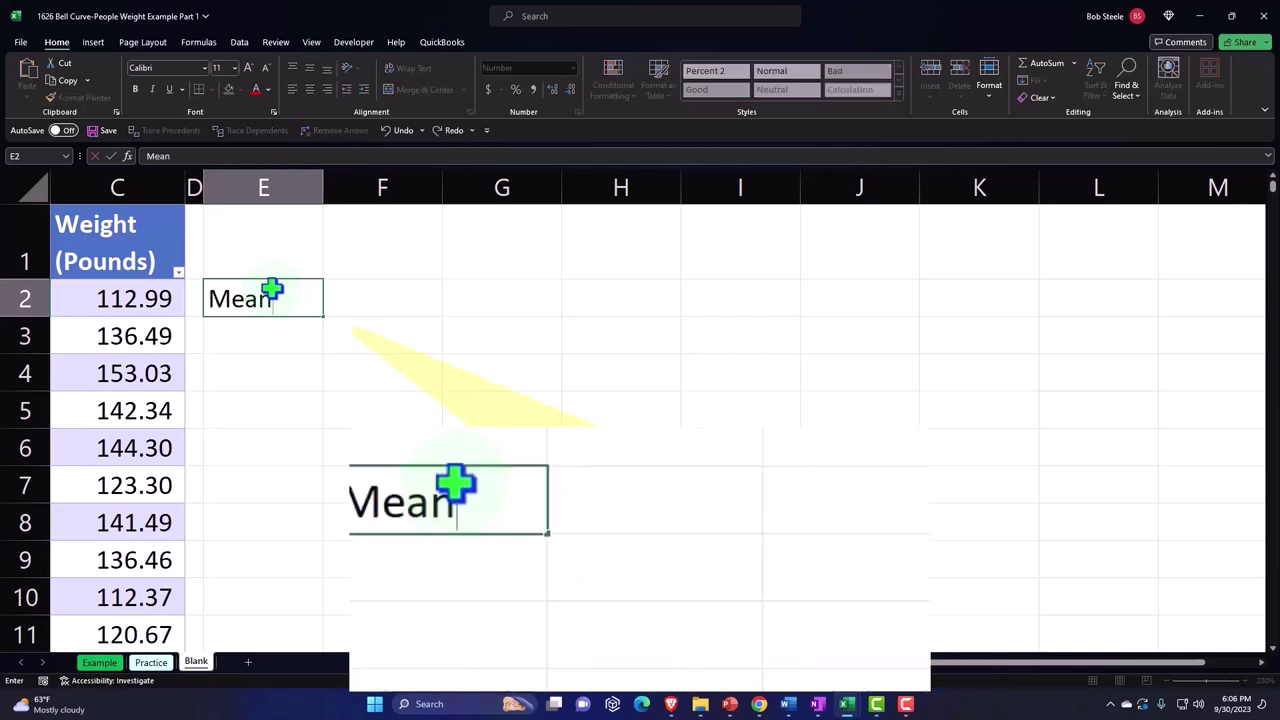
{"action": "key", "text": "Tab"}
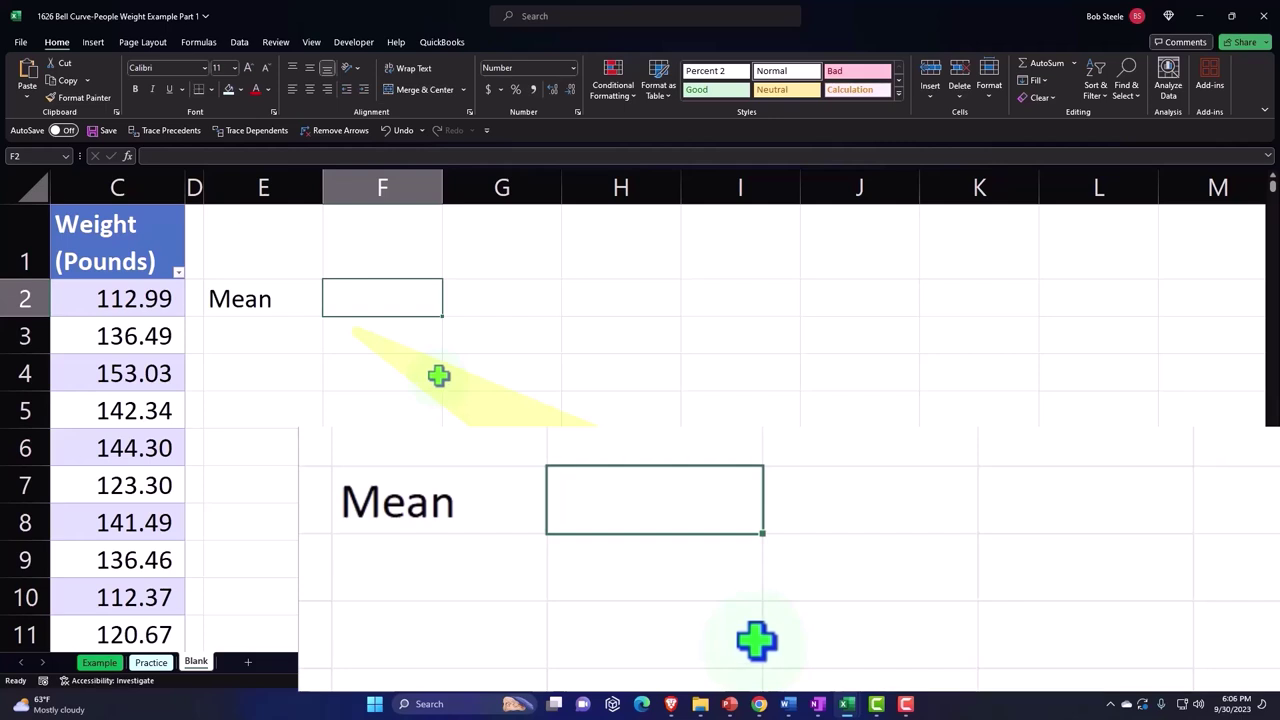
Step: Enter =AVERAGE(Table3[Weight (Pounds)]) in F2, returning 127.08
{"action": "type", "text": "="}
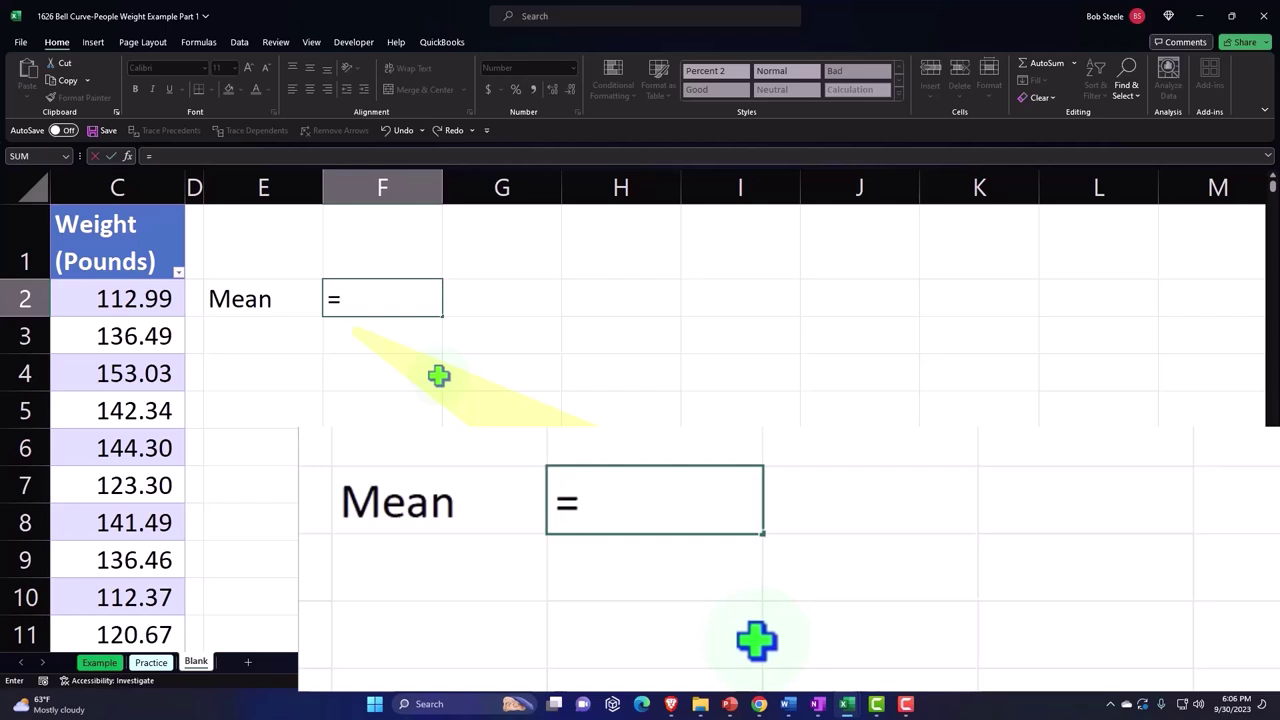
{"action": "type", "text": "aver"}
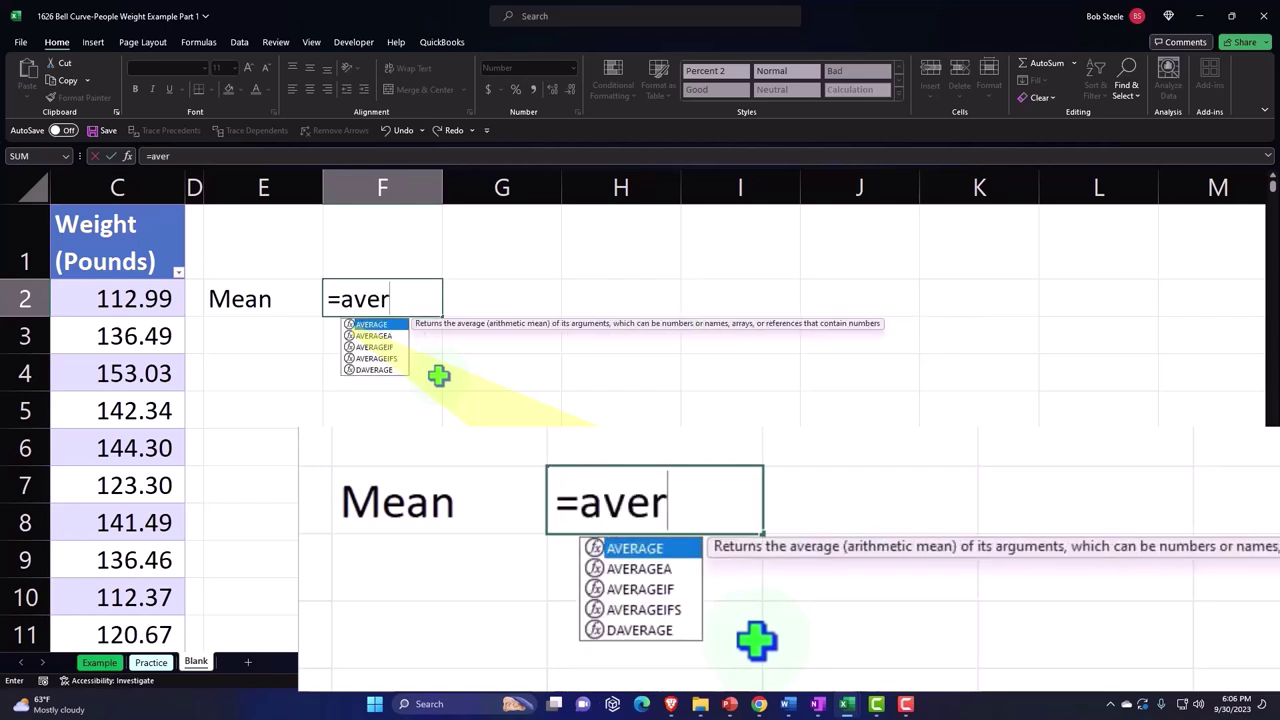
{"action": "key", "text": "Tab"}
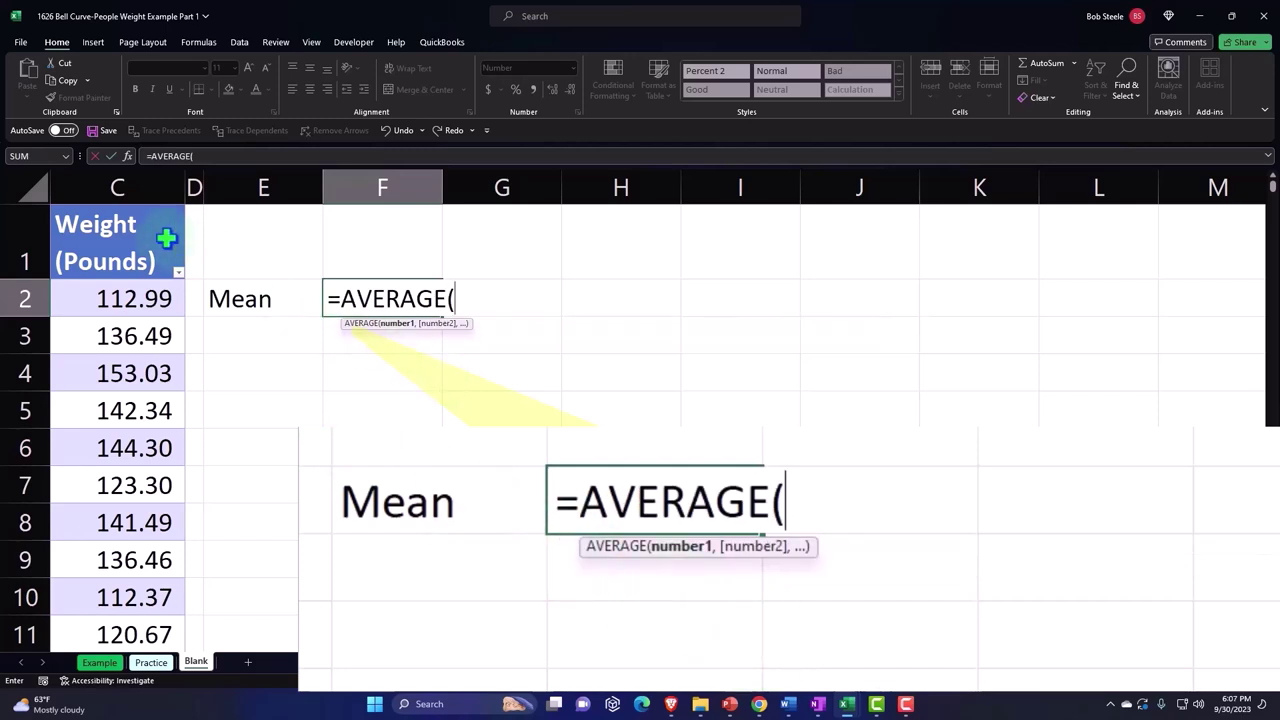
{"action": "left_click", "coordinate": [120, 203]}
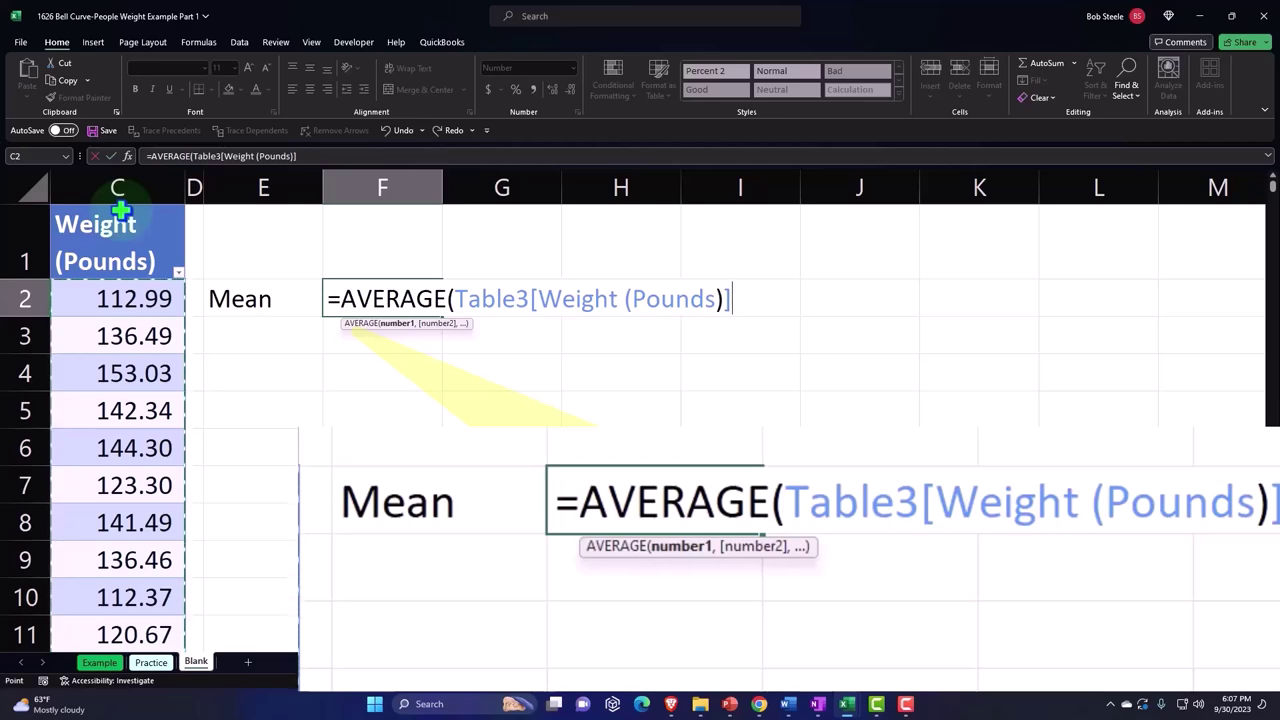
{"action": "key", "text": "Return"}
{"action": "left_click", "coordinate": [121, 290]}
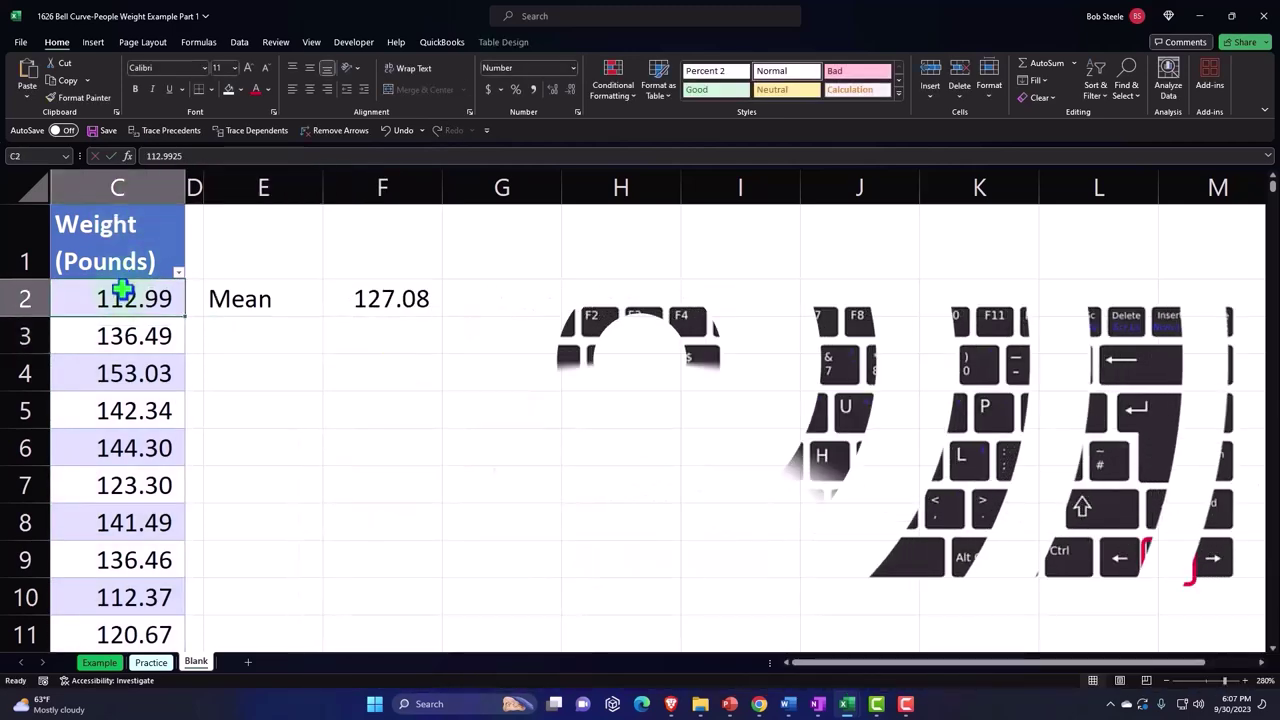
{"action": "key", "text": "ctrl+shift+Down"}
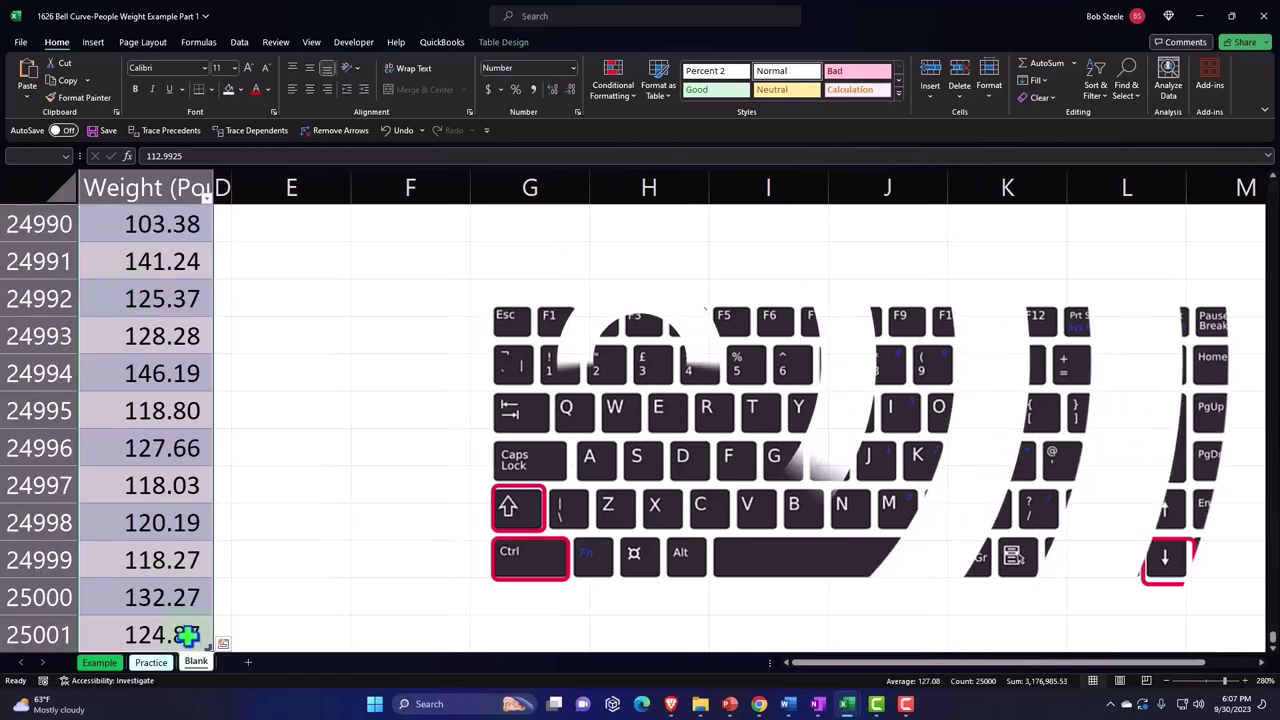
{"action": "key", "text": "ctrl+BackSpace"}
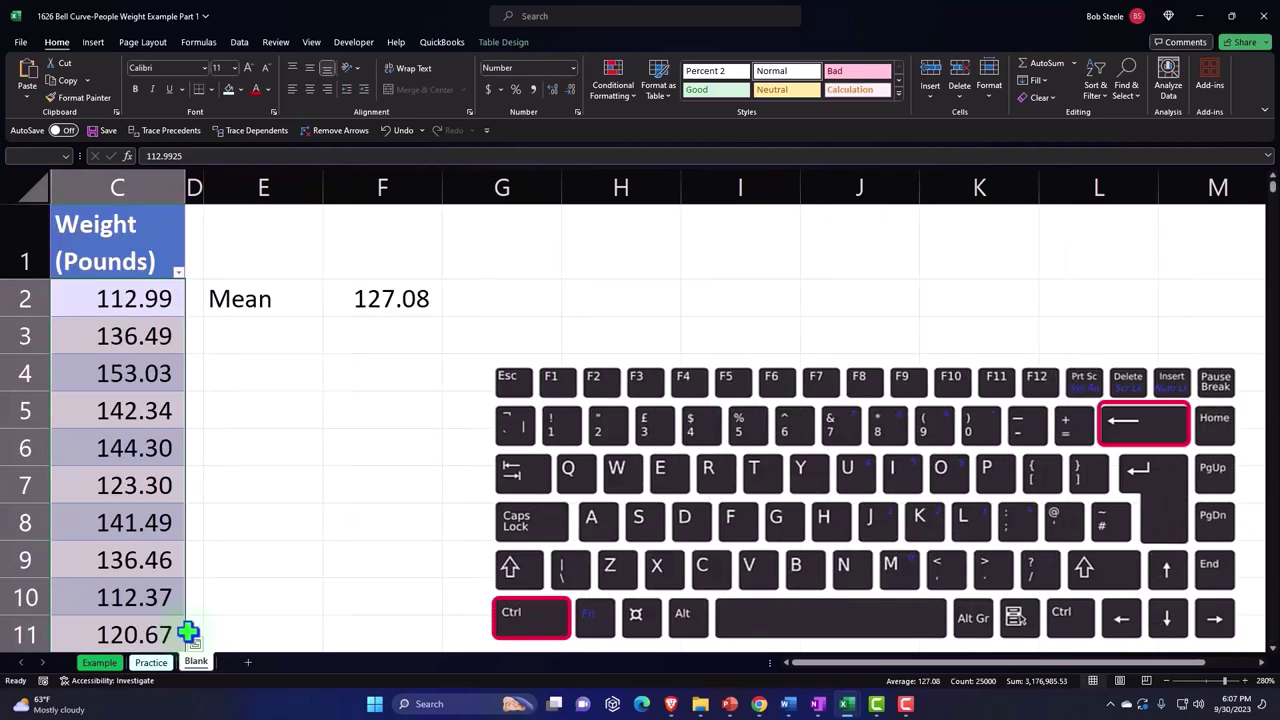
{"action": "left_click", "coordinate": [274, 327]}
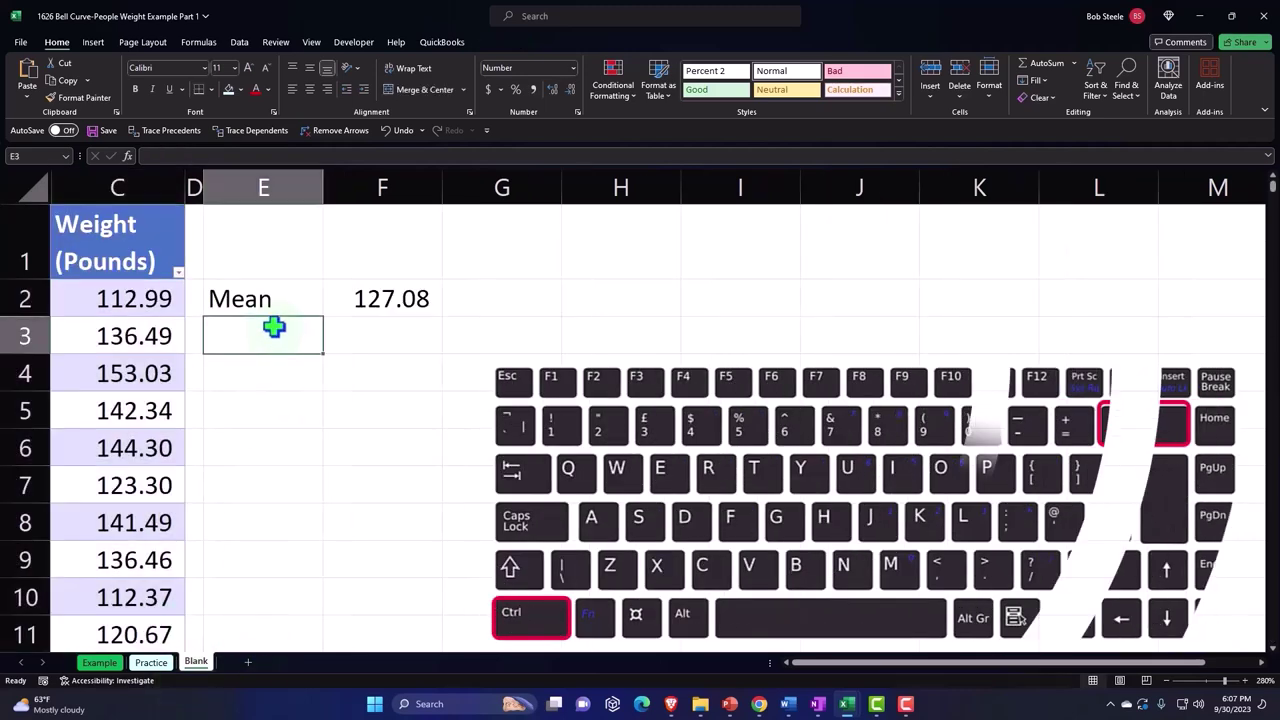
Step: Label E3 'SD' with =STDEV.P over Weight (Pounds) giving 11.66, and type 'Median' in E4
{"action": "type", "text": "SD"}
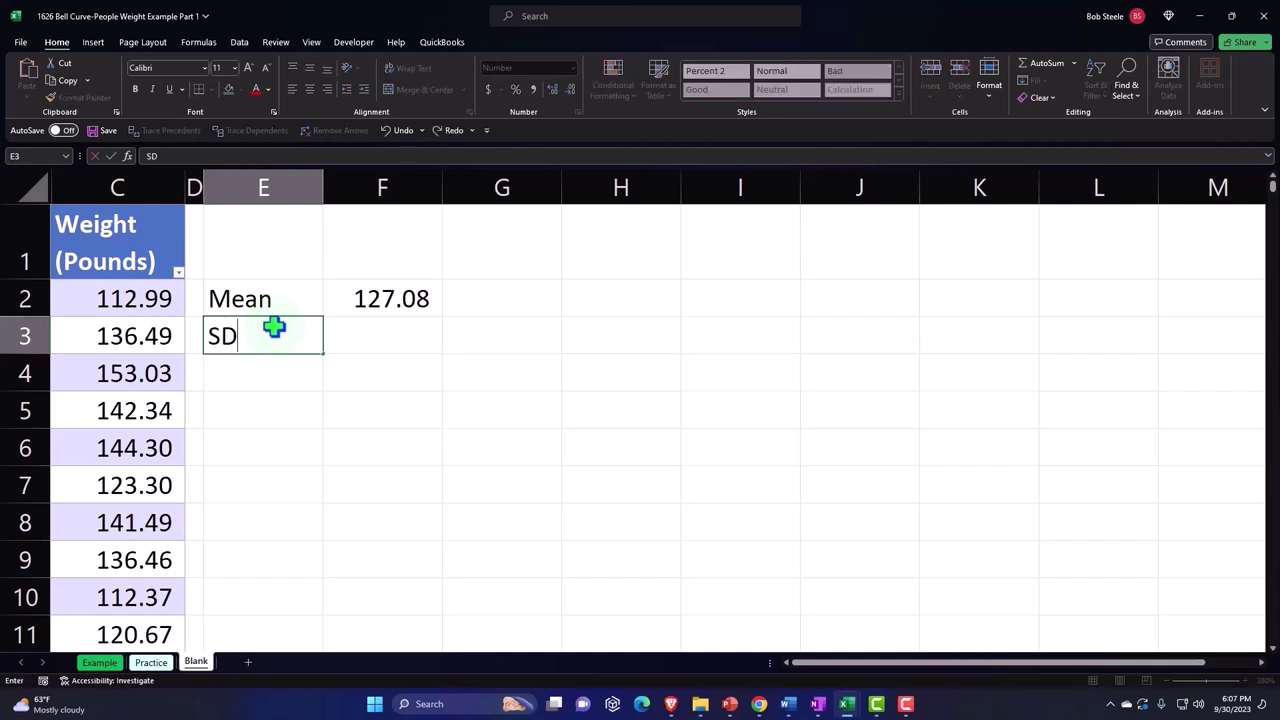
{"action": "key", "text": "Tab"}
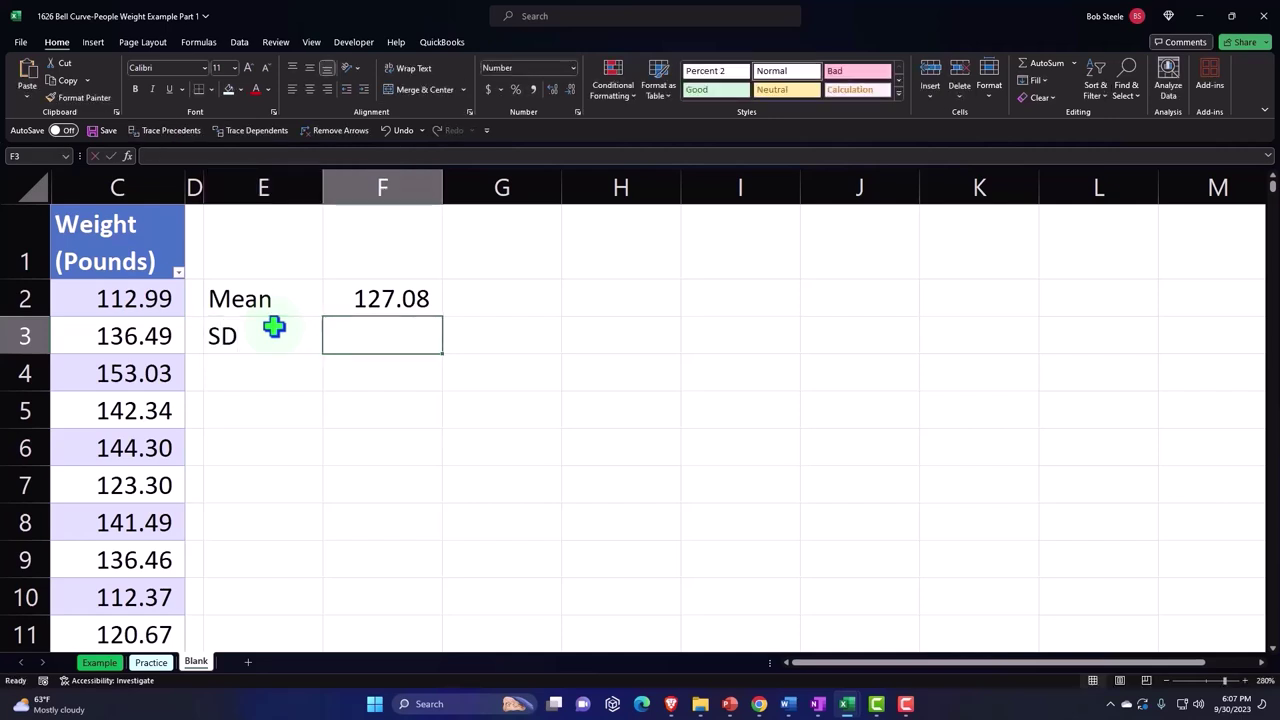
{"action": "type", "text": "=st"}
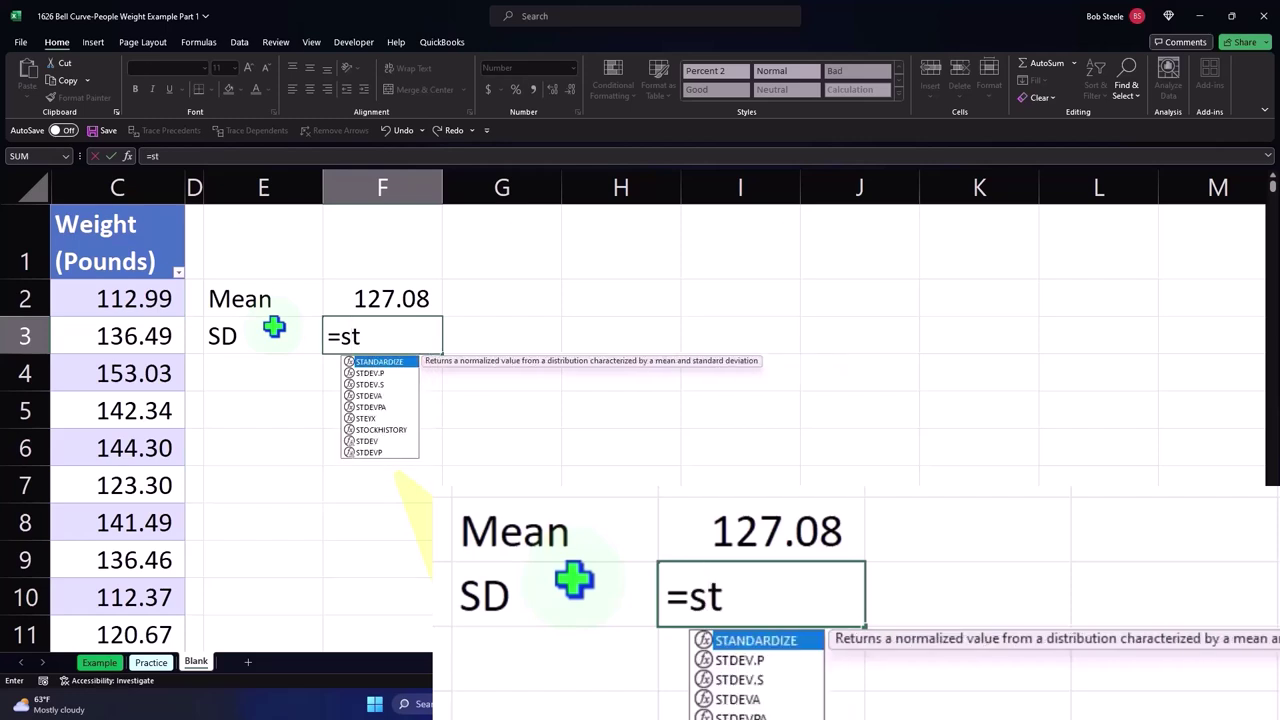
{"action": "key", "text": "Down"}
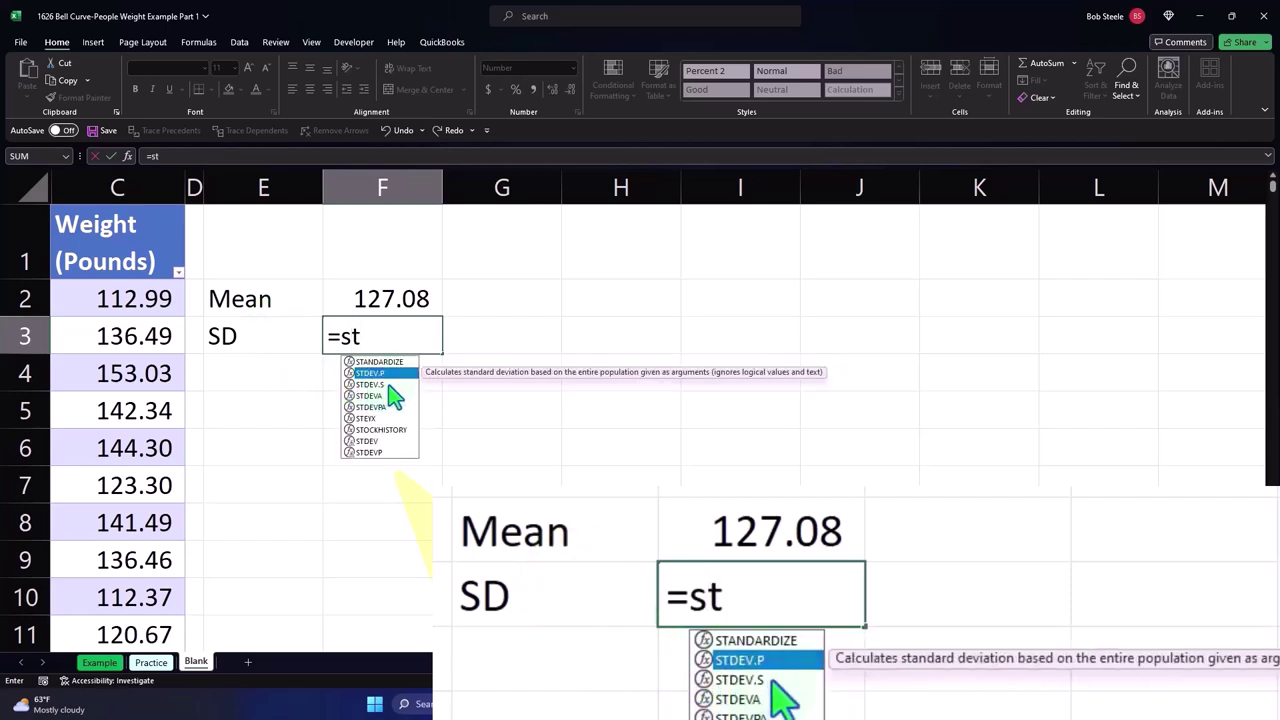
{"action": "key", "text": "Tab"}
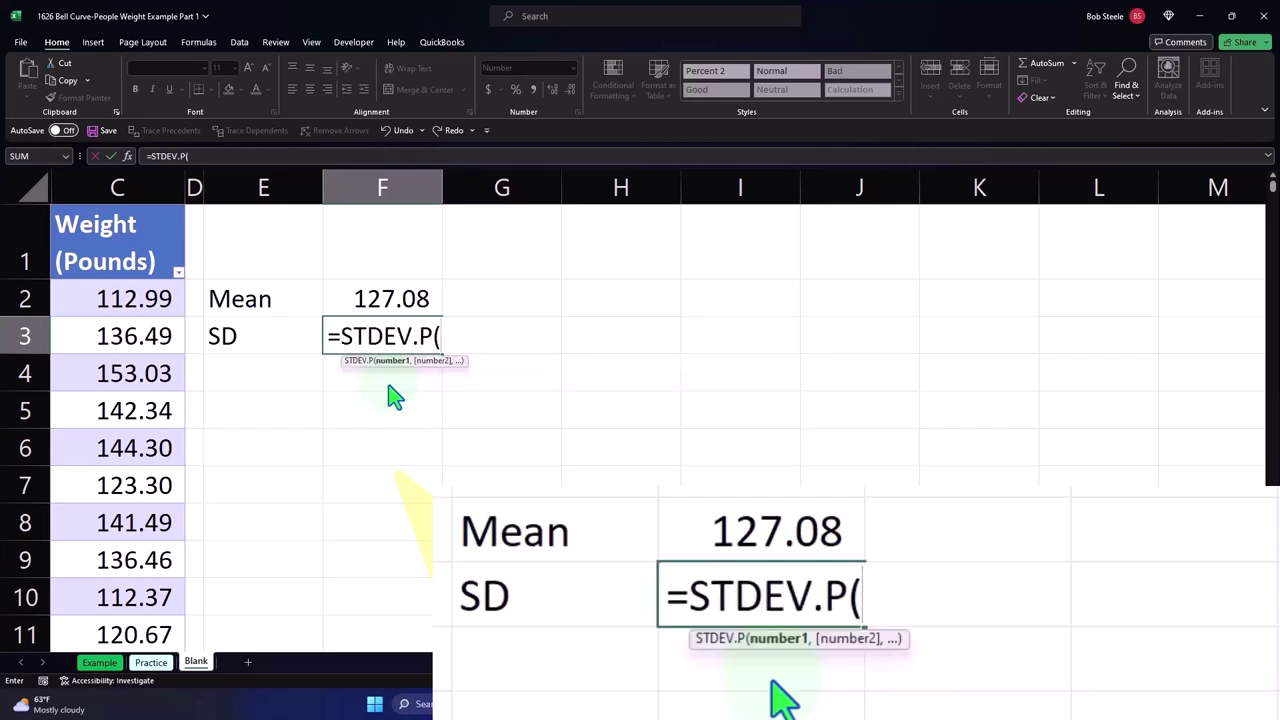
{"action": "left_click", "coordinate": [122, 203]}
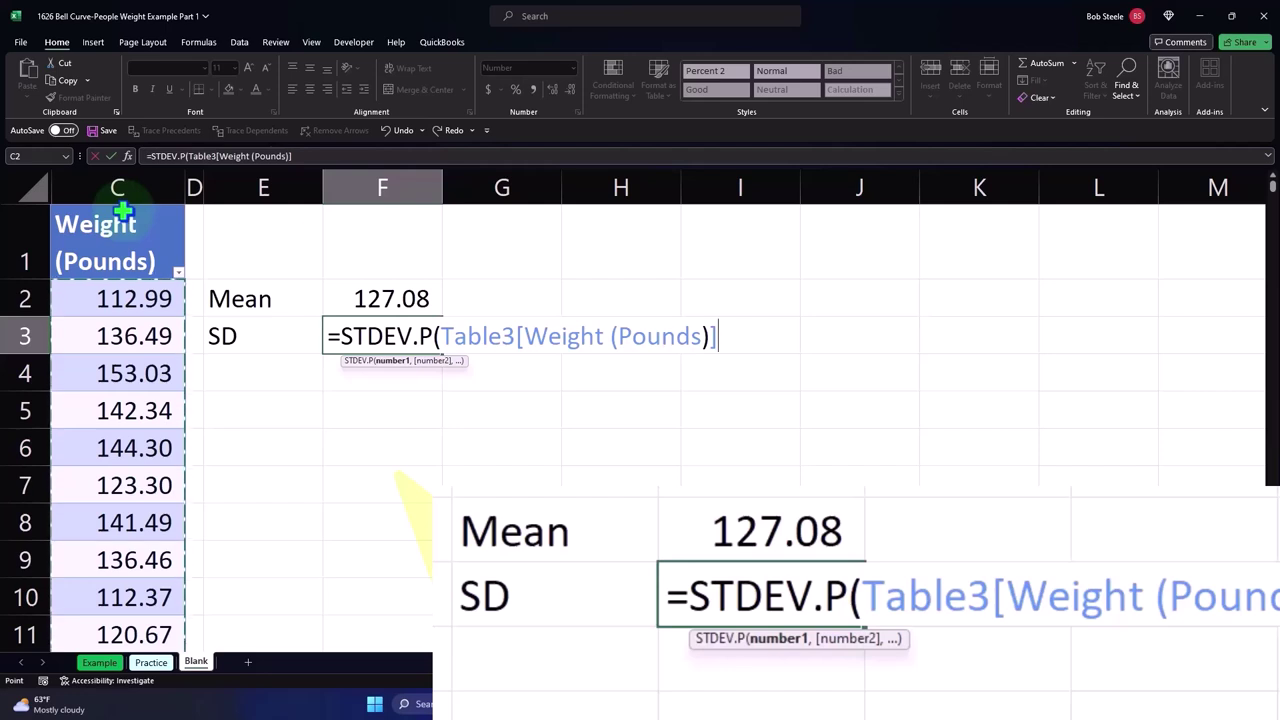
{"action": "key", "text": "Return"}
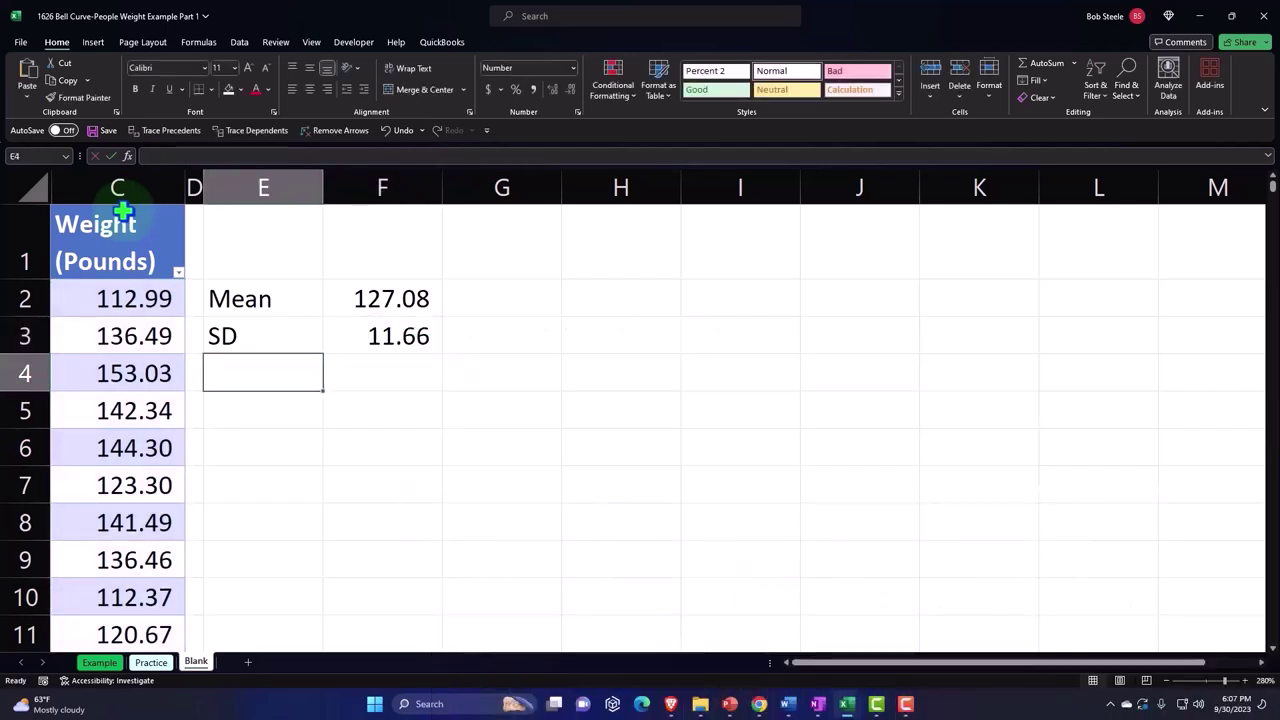
{"action": "type", "text": "Median"}
{"action": "key", "text": "Tab"}
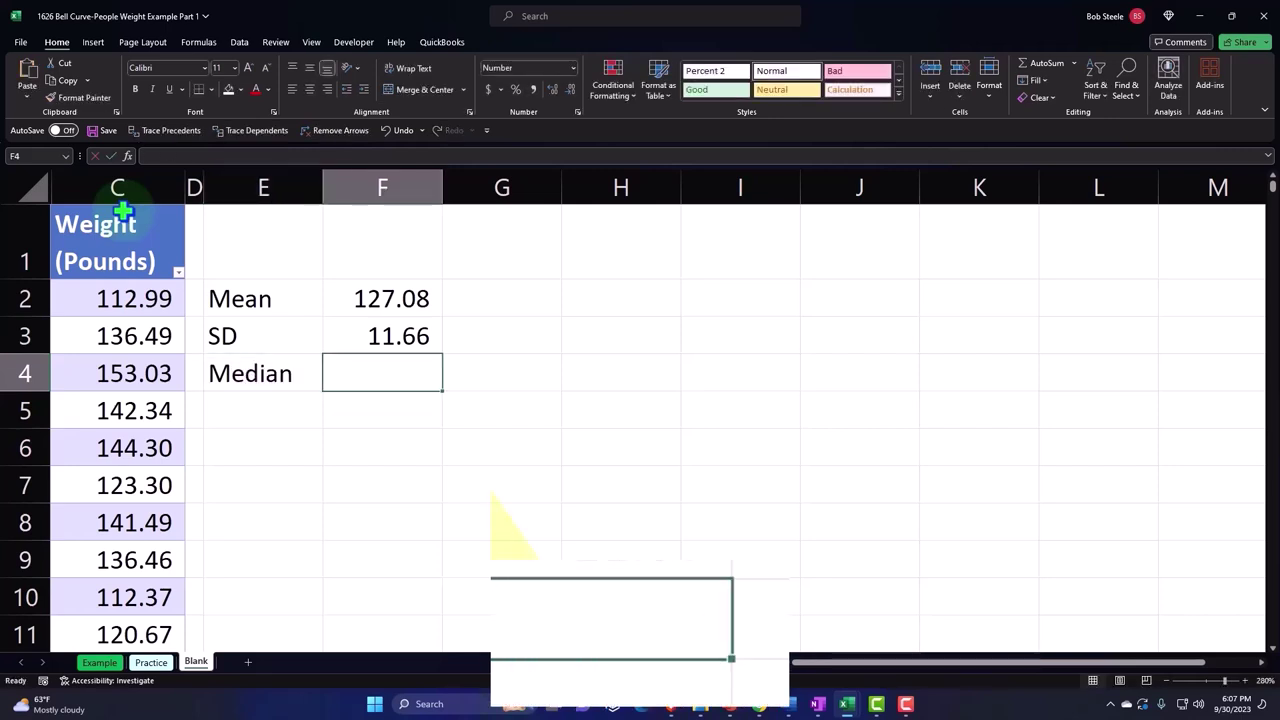
Step: Enter =MEDIAN(Table3[Weight (Pounds)]) in F4, returning 127.16
{"action": "type", "text": "="}
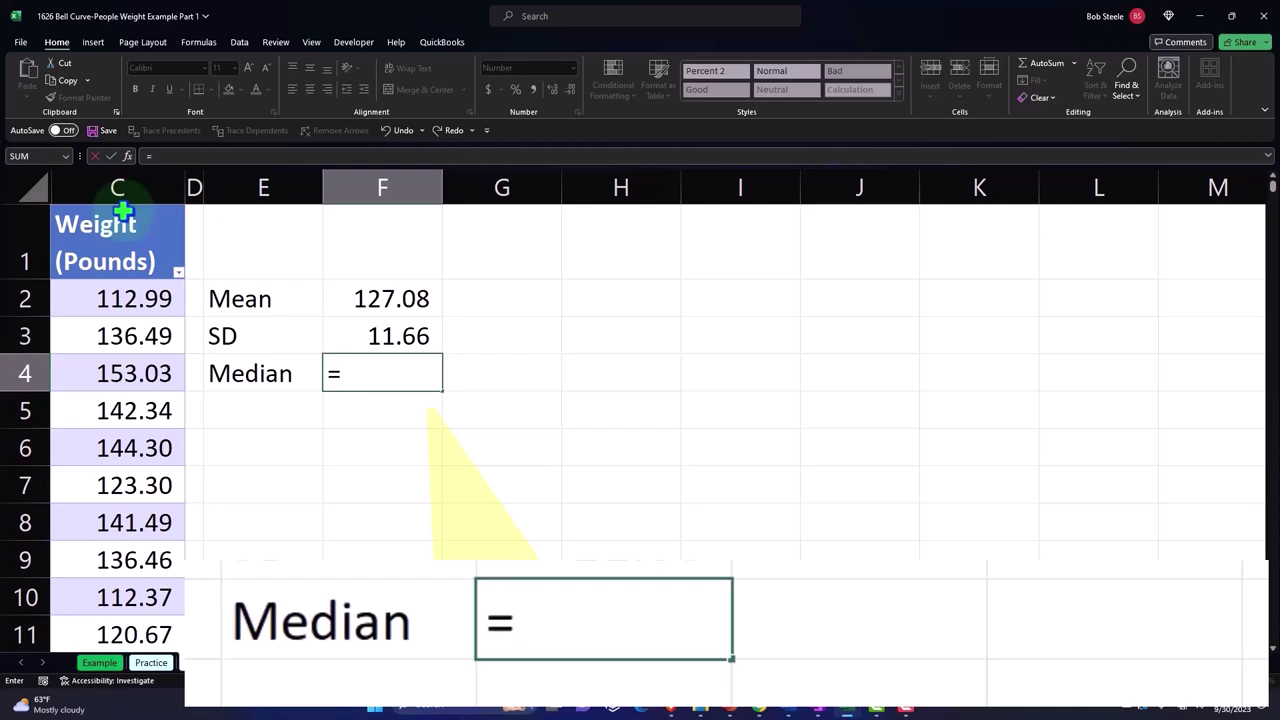
{"action": "type", "text": "me"}
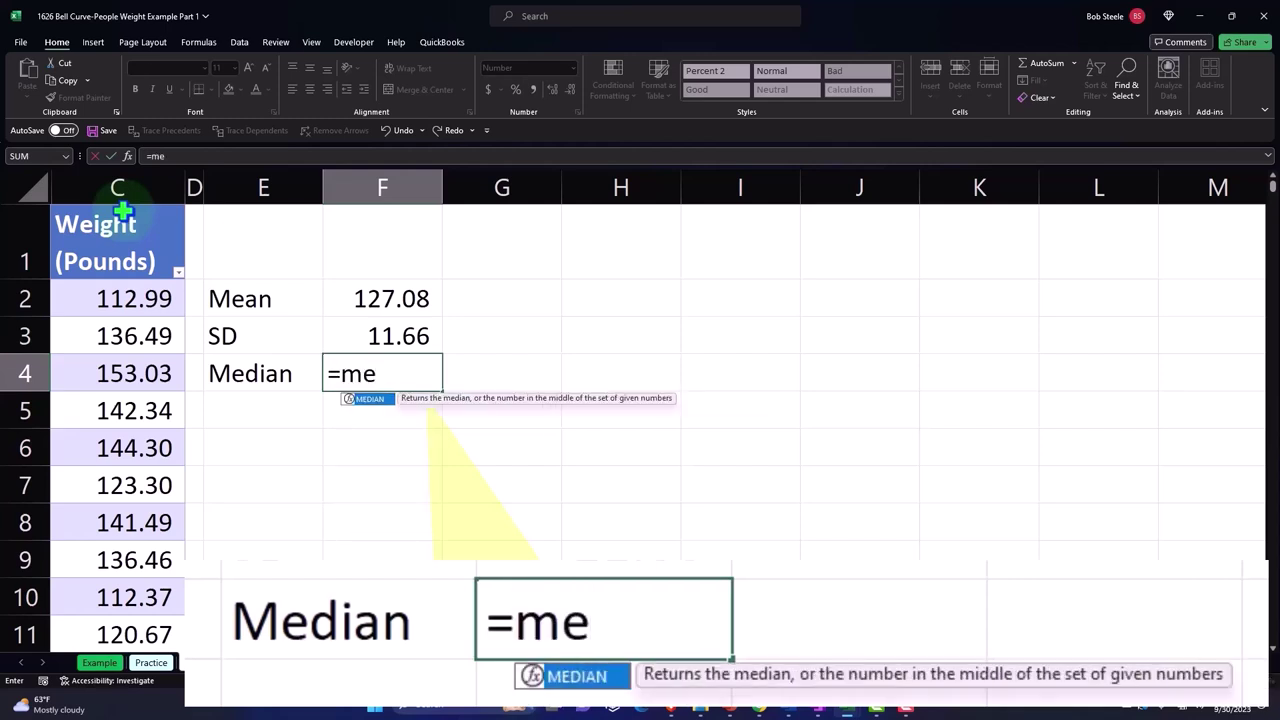
{"action": "key", "text": "Tab"}
{"action": "left_click", "coordinate": [121, 200]}
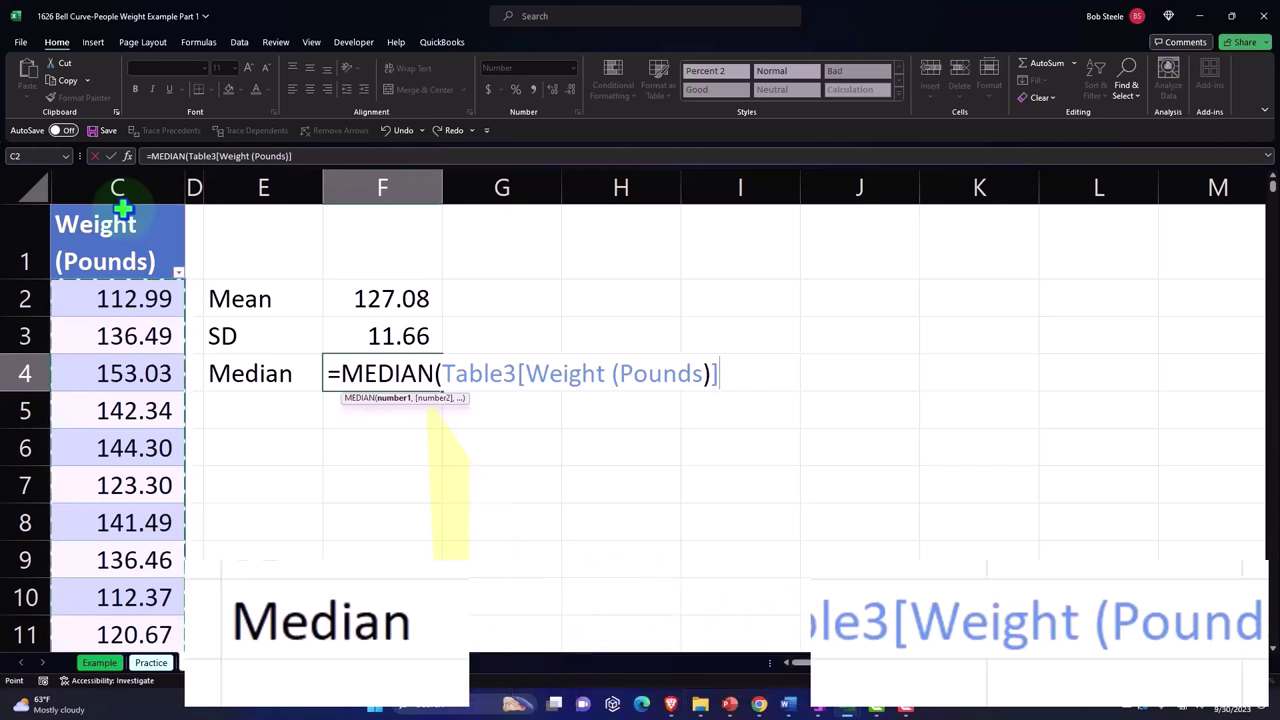
{"action": "key", "text": "Return"}
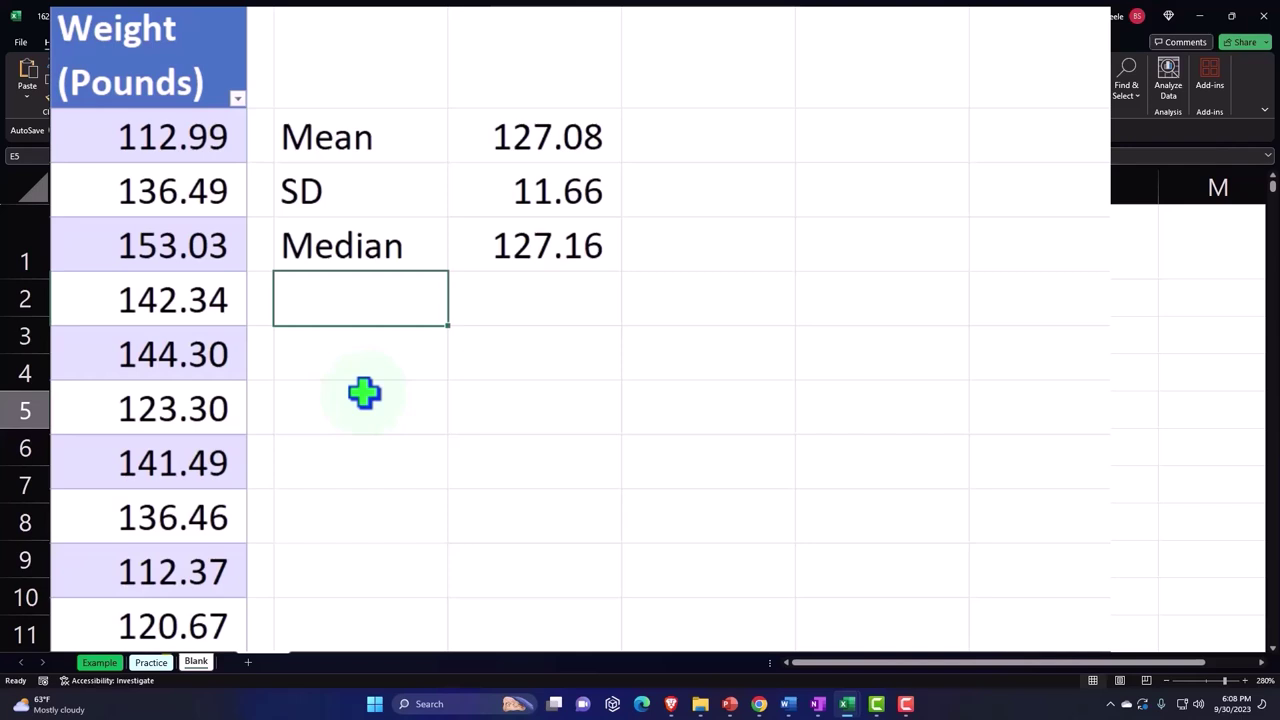
Step: Label E5 'Mode' and enter =MODE.SNGL over Weight (Pounds), returning 124.80
{"action": "type", "text": "Mode"}
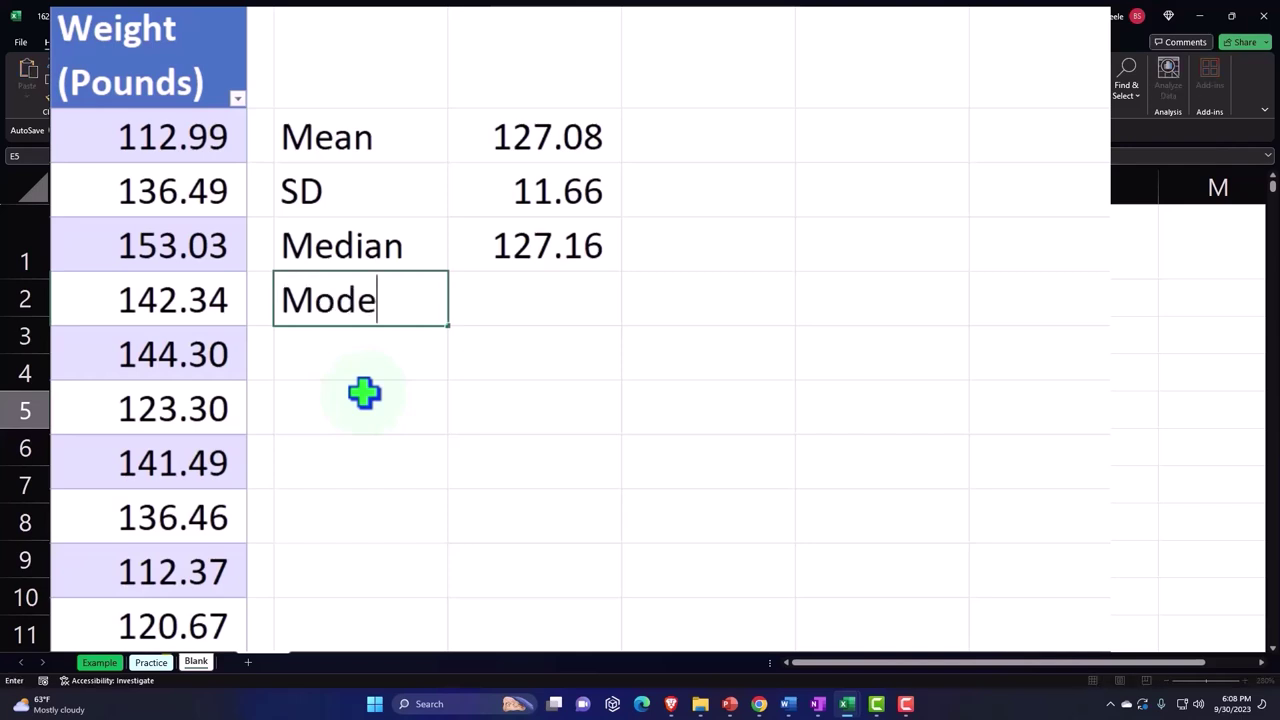
{"action": "key", "text": "Tab"}
{"action": "type", "text": "="}
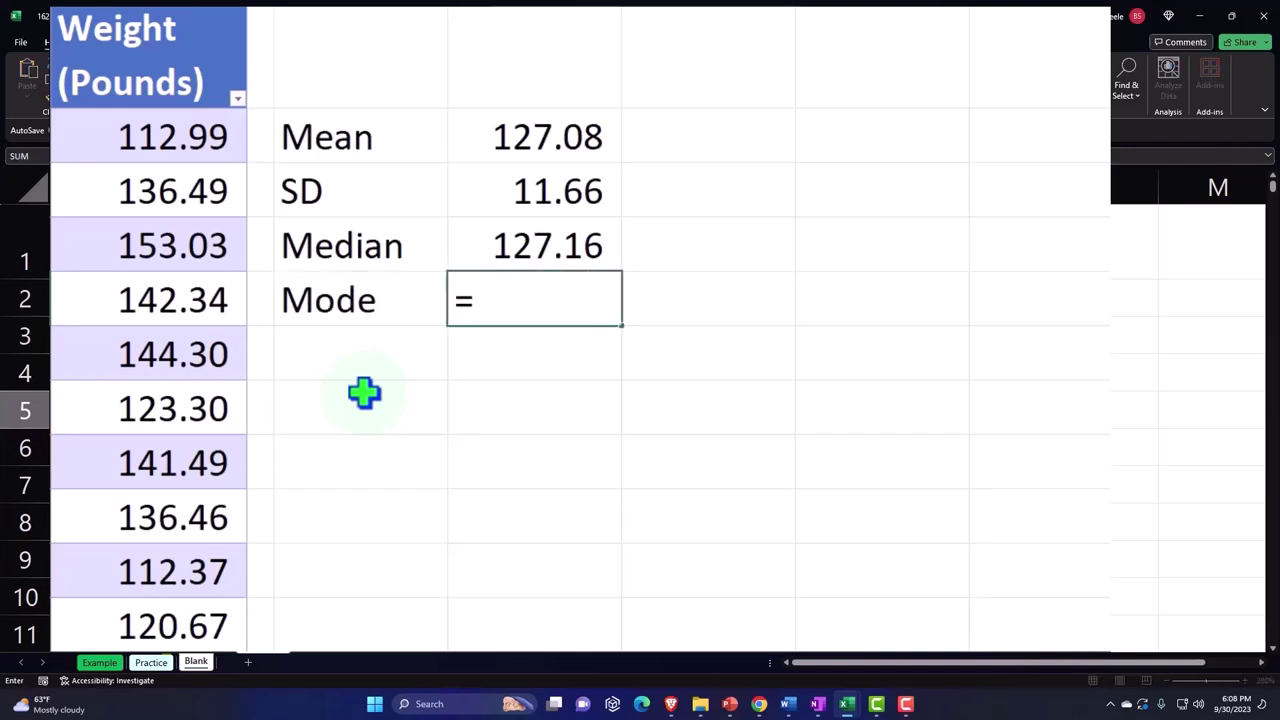
{"action": "type", "text": "mo"}
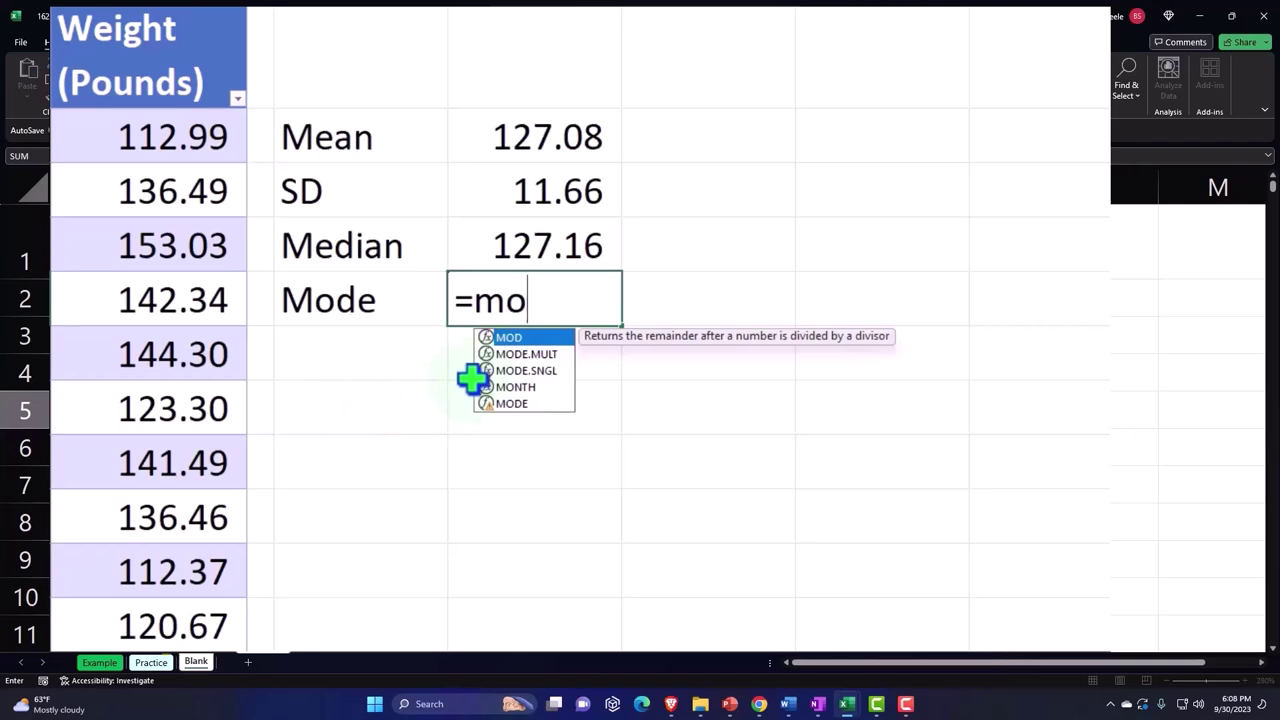
{"action": "double_click", "coordinate": [512, 370]}
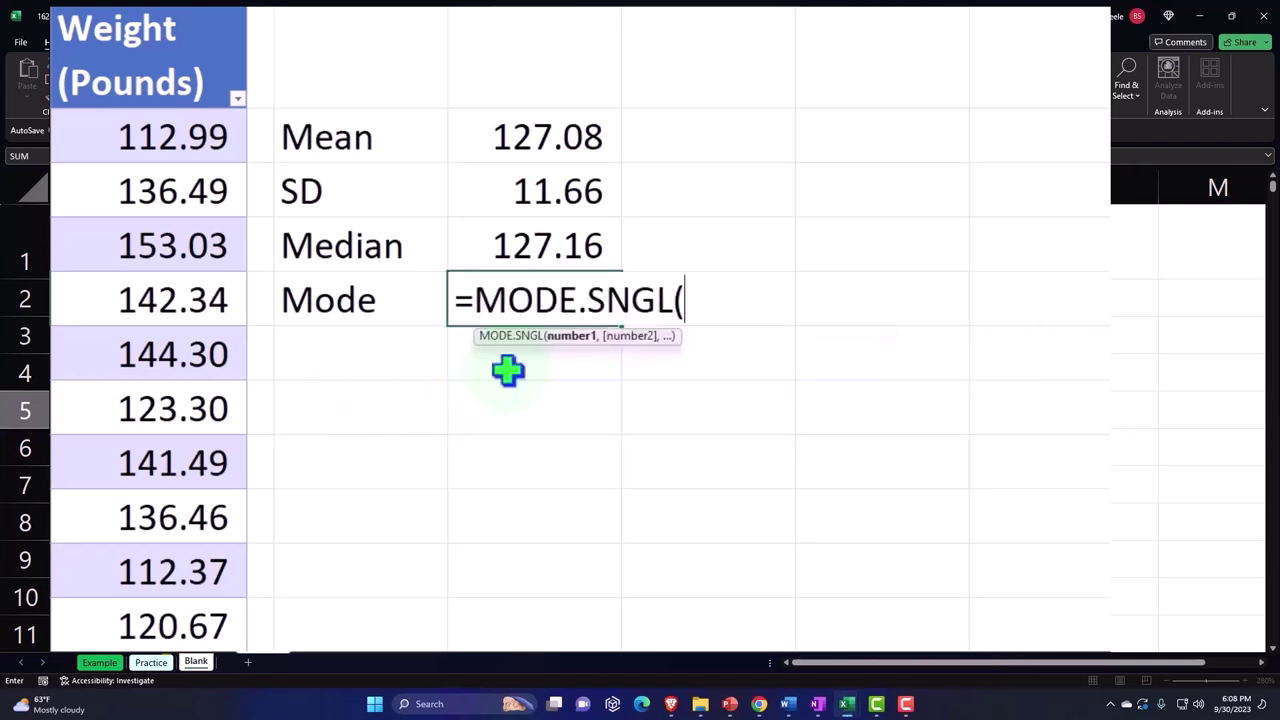
{"action": "left_click", "coordinate": [166, 13]}
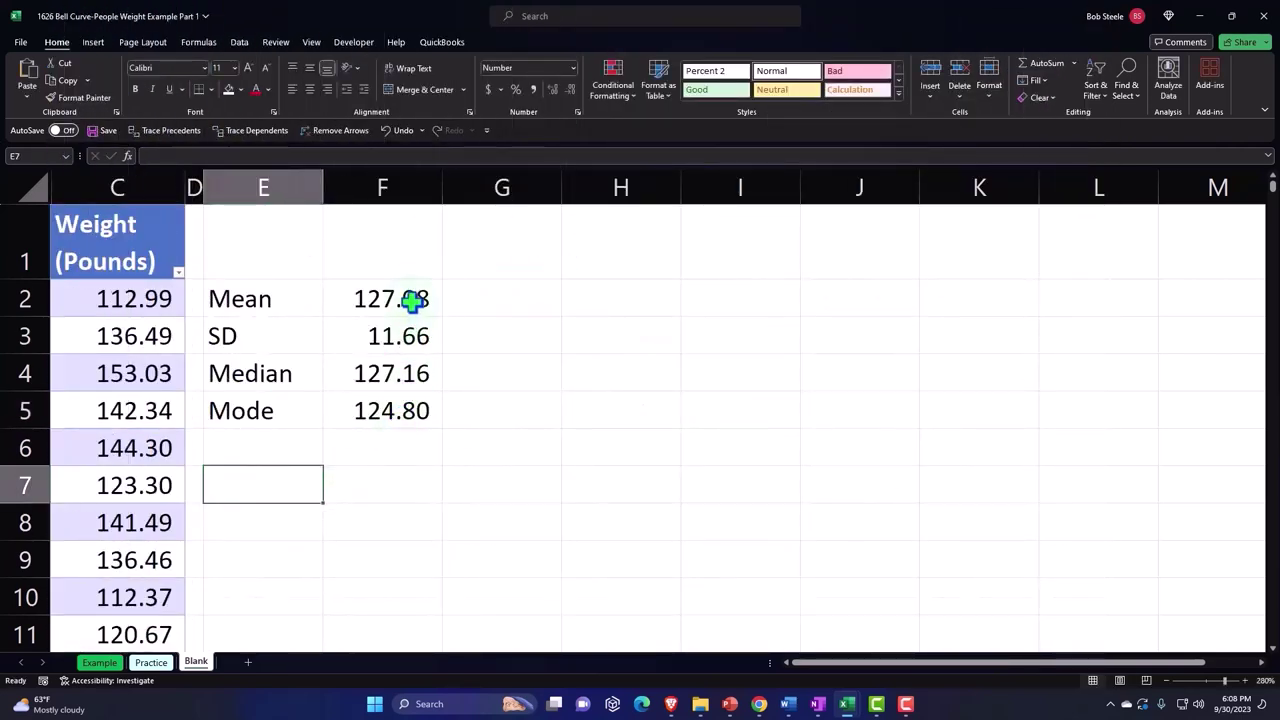
Step: Check the formulas behind the Mean, Median and Mode summary values
{"action": "left_click", "coordinate": [412, 301]}
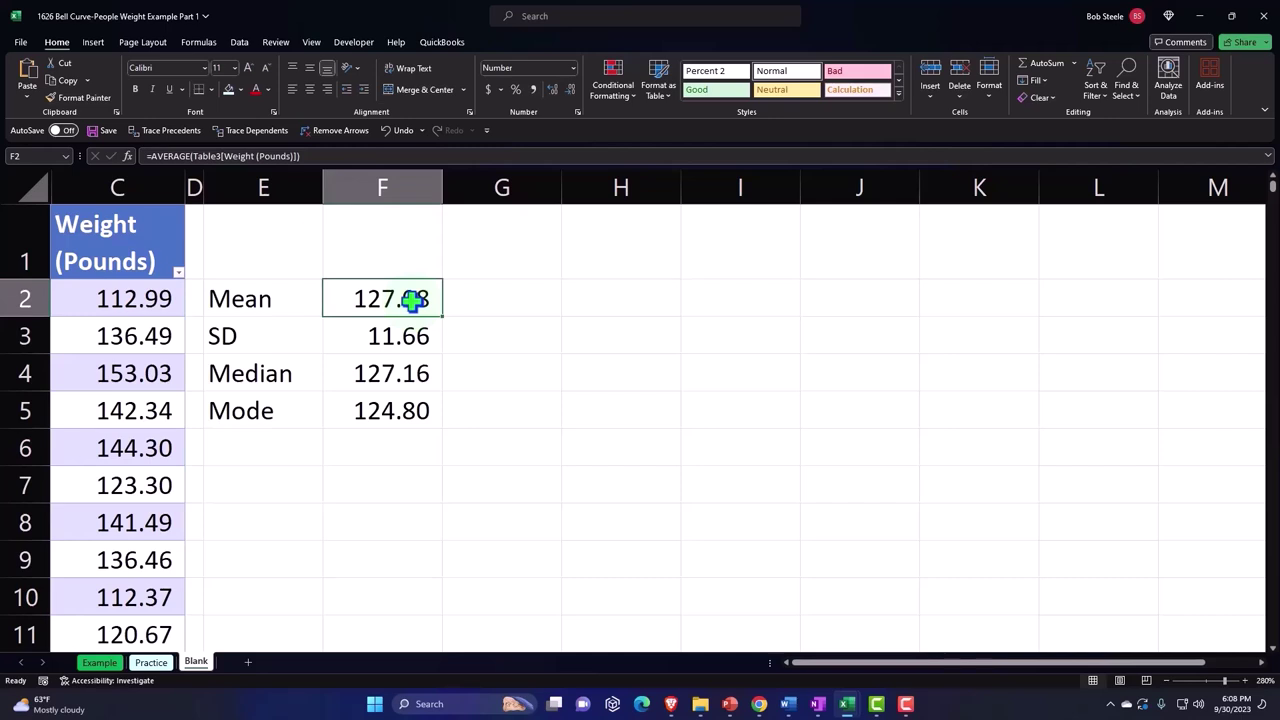
{"action": "left_click", "coordinate": [414, 372]}
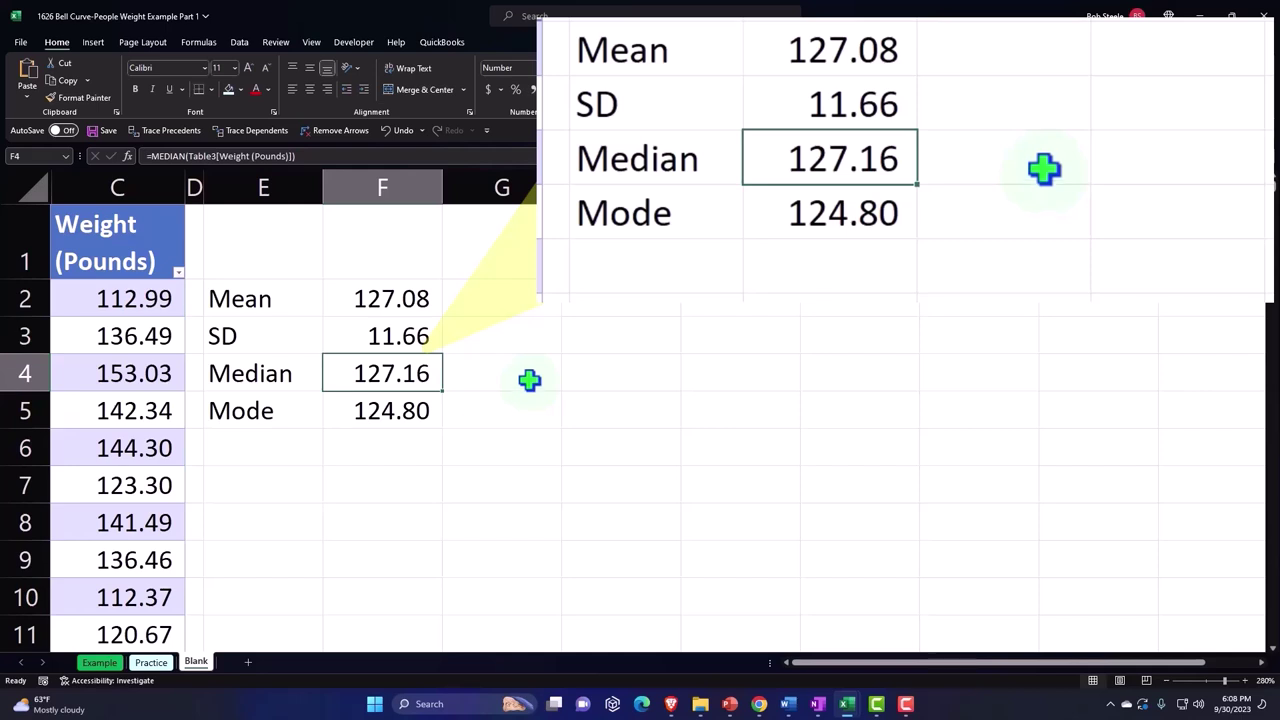
{"action": "key", "text": "Down"}
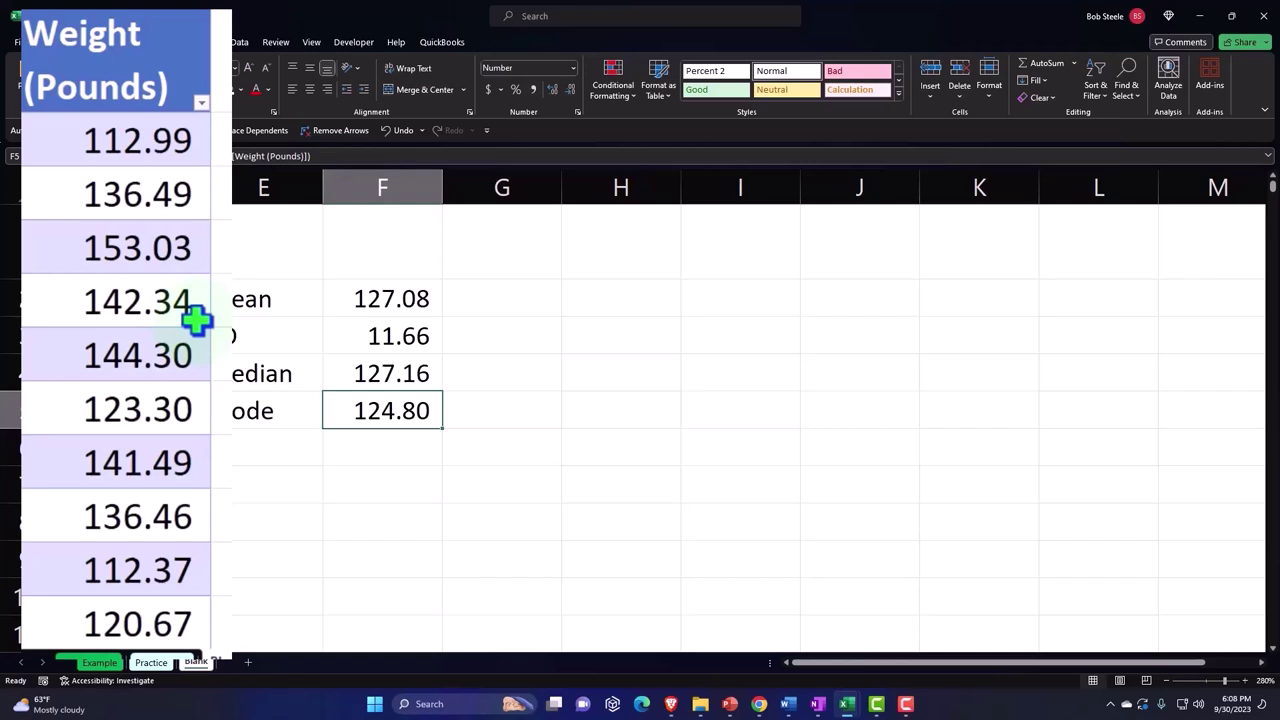
Step: Narrow column G into a thin spacer beside the summary block
{"action": "key", "text": "Return"}
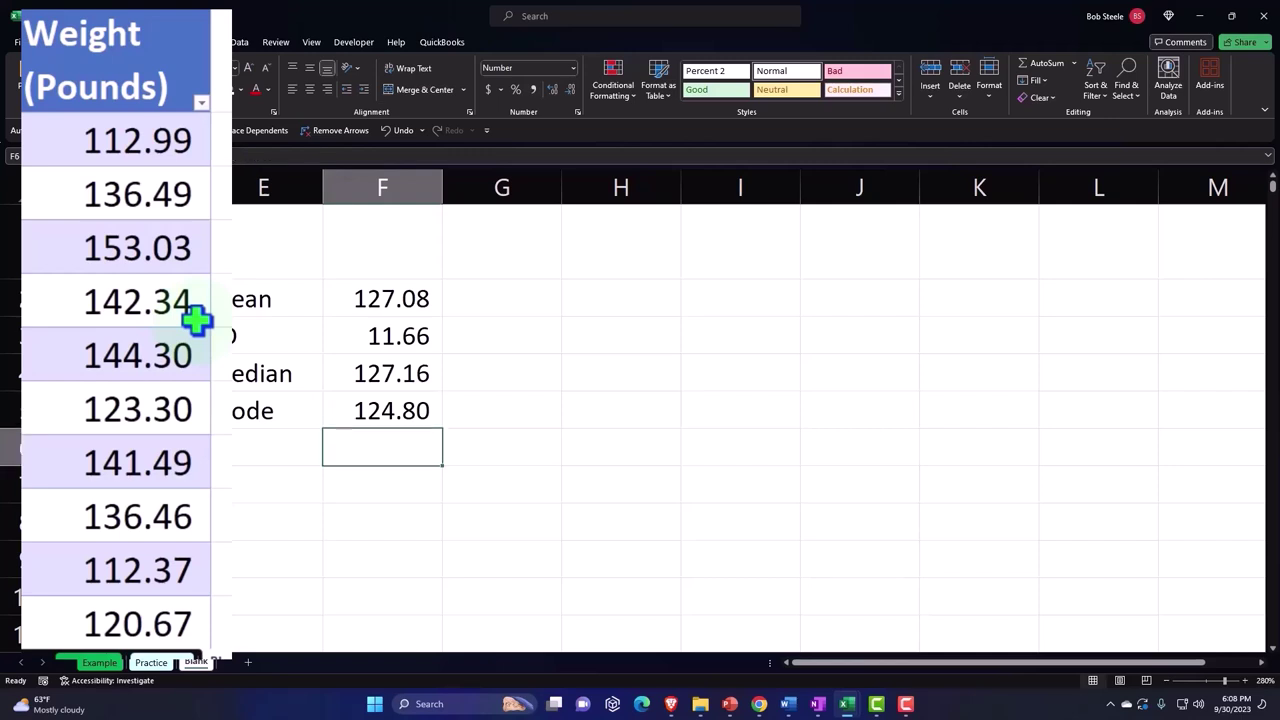
{"action": "key", "text": "Return"}
{"action": "key", "text": "Up"}
{"action": "key", "text": "Up"}
{"action": "key", "text": "Up"}
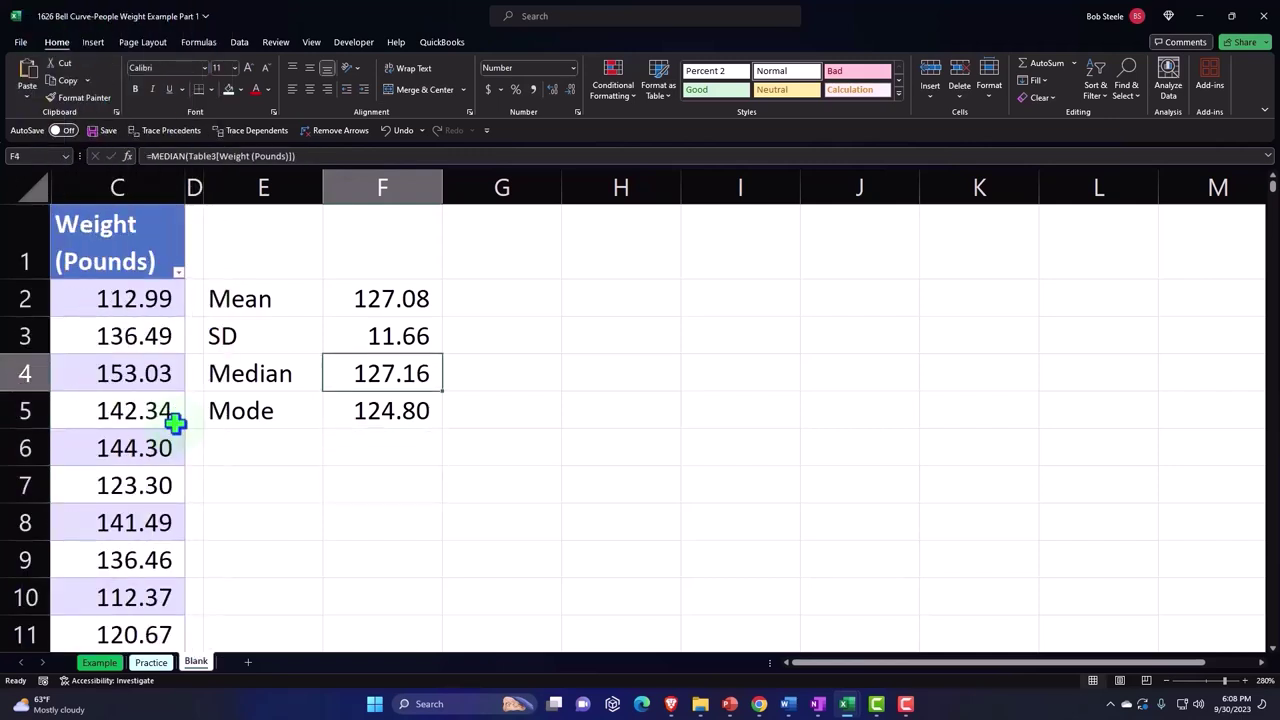
{"action": "key", "text": "Up"}
{"action": "key", "text": "Up"}
{"action": "key", "text": "Up"}
{"action": "key", "text": "Right"}
{"action": "key", "text": "Right"}
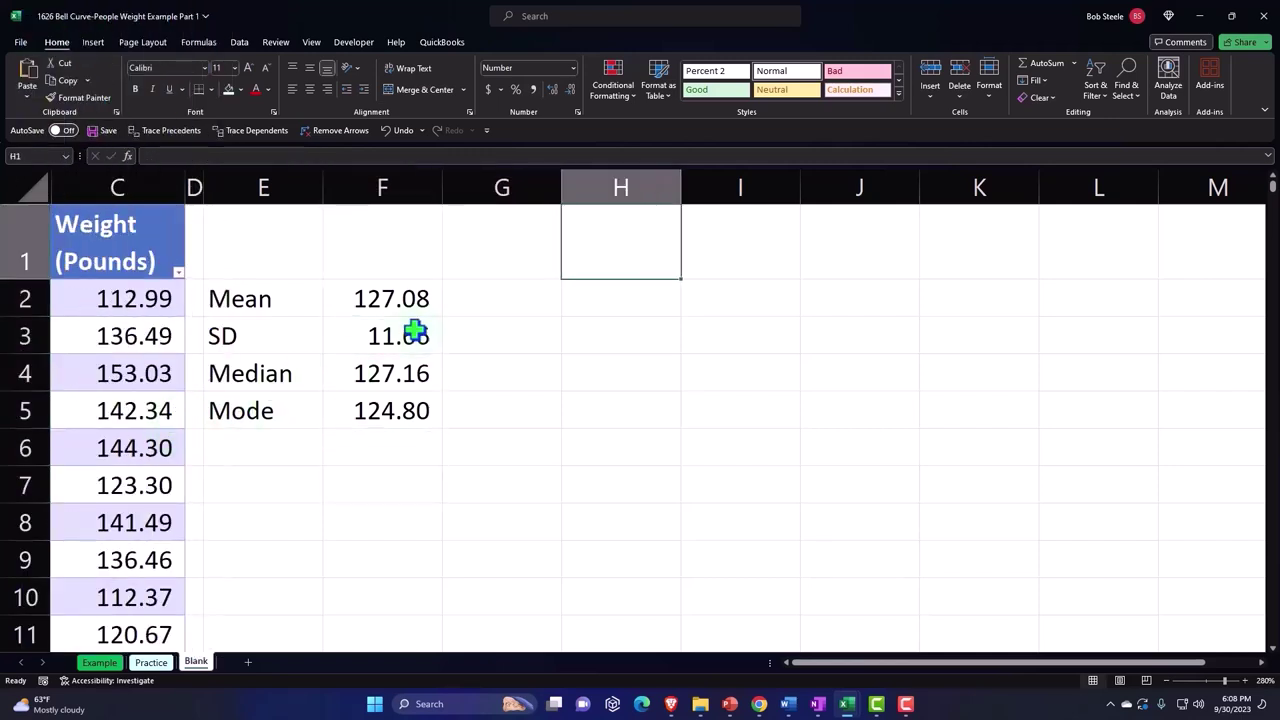
{"action": "left_click_drag", "start_coordinate": [559, 188], "coordinate": [460, 204]}
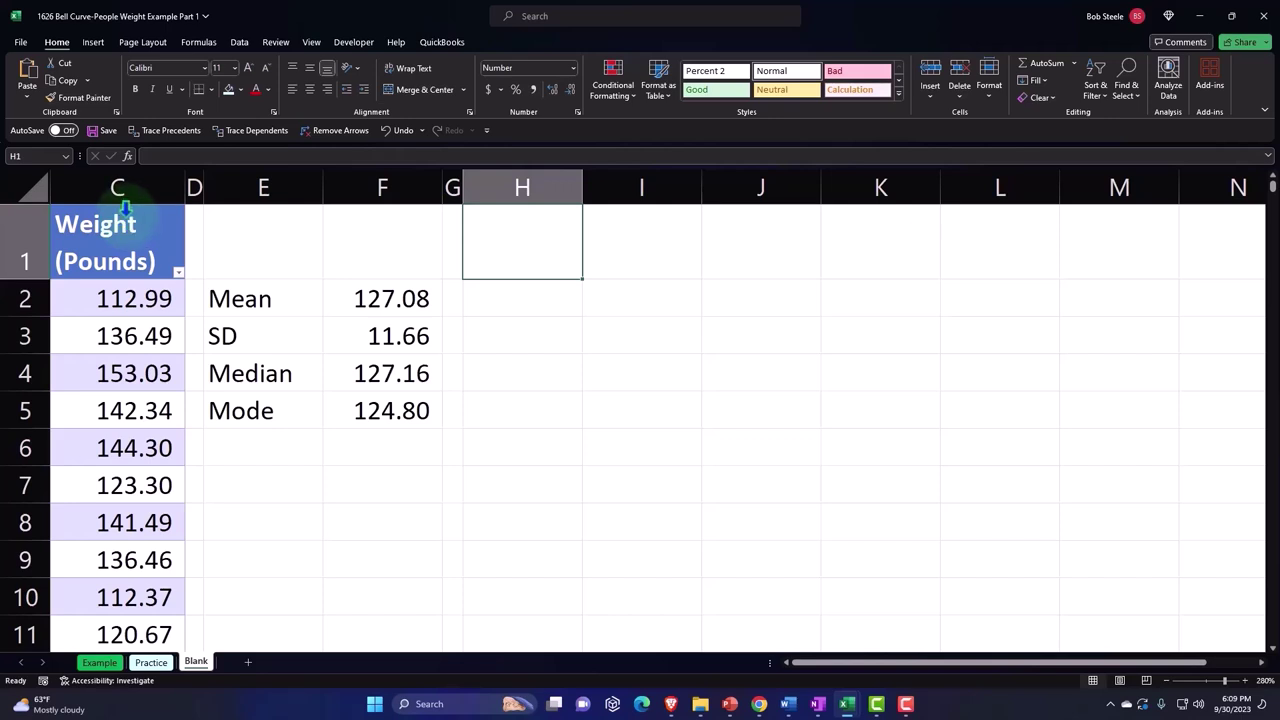
Step: Select the weight data and insert a histogram chart of it
{"action": "left_click", "coordinate": [126, 206]}
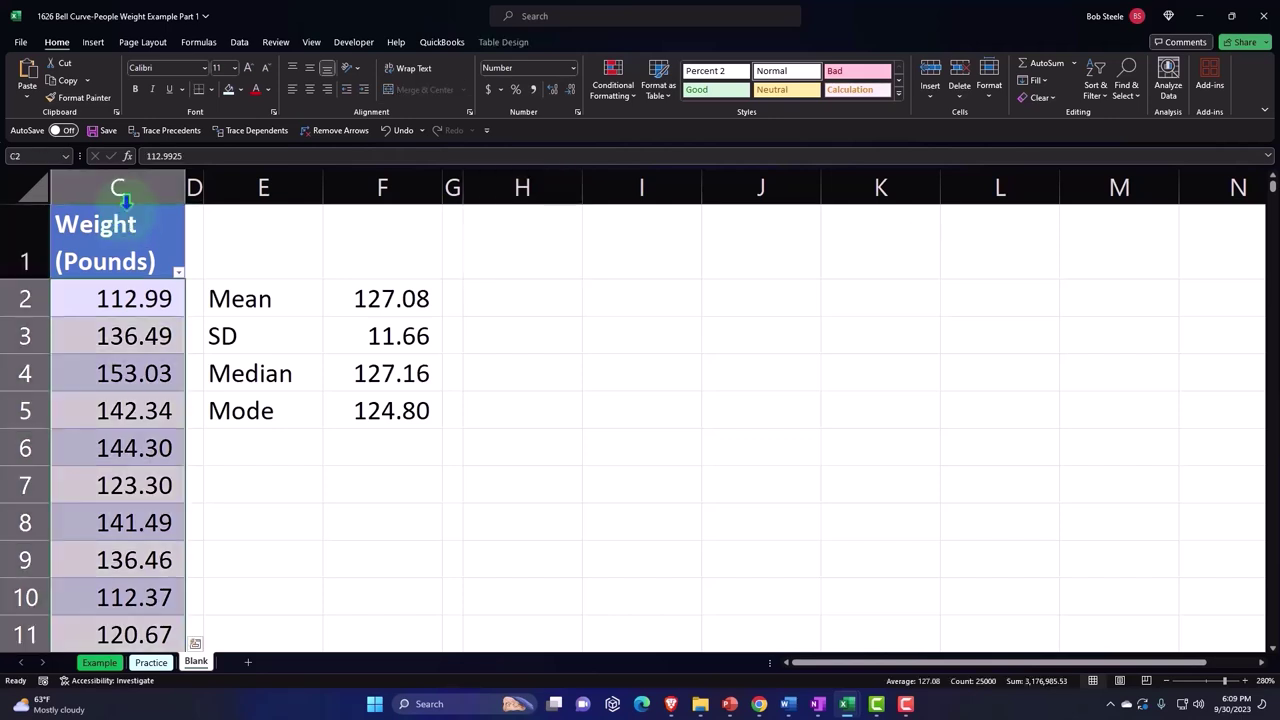
{"action": "key", "text": "Down"}
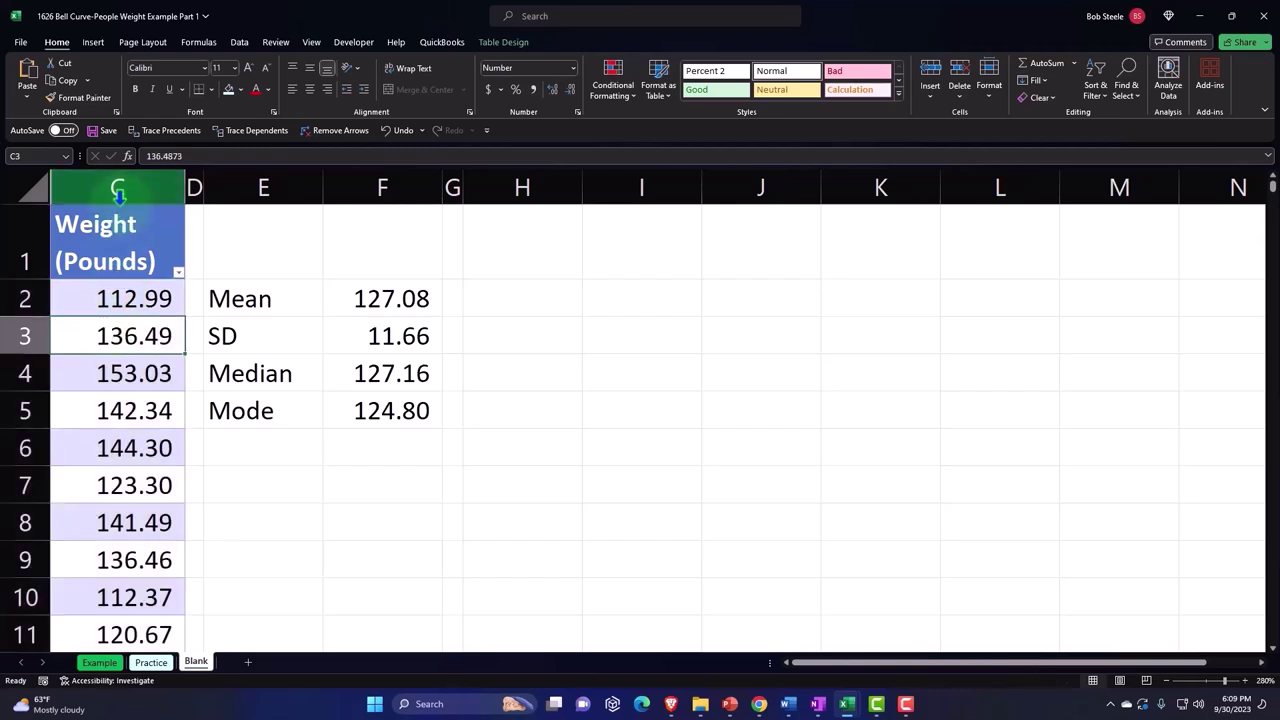
{"action": "left_click", "coordinate": [119, 207]}
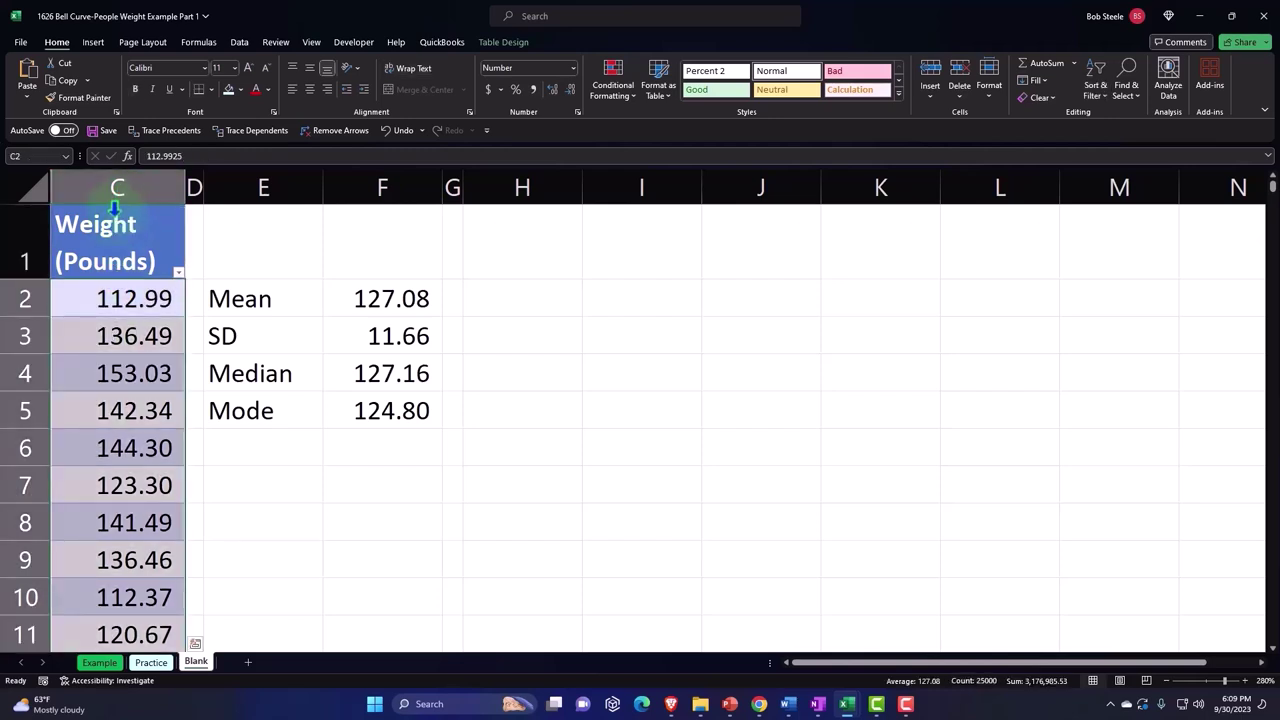
{"action": "left_click", "coordinate": [93, 41]}
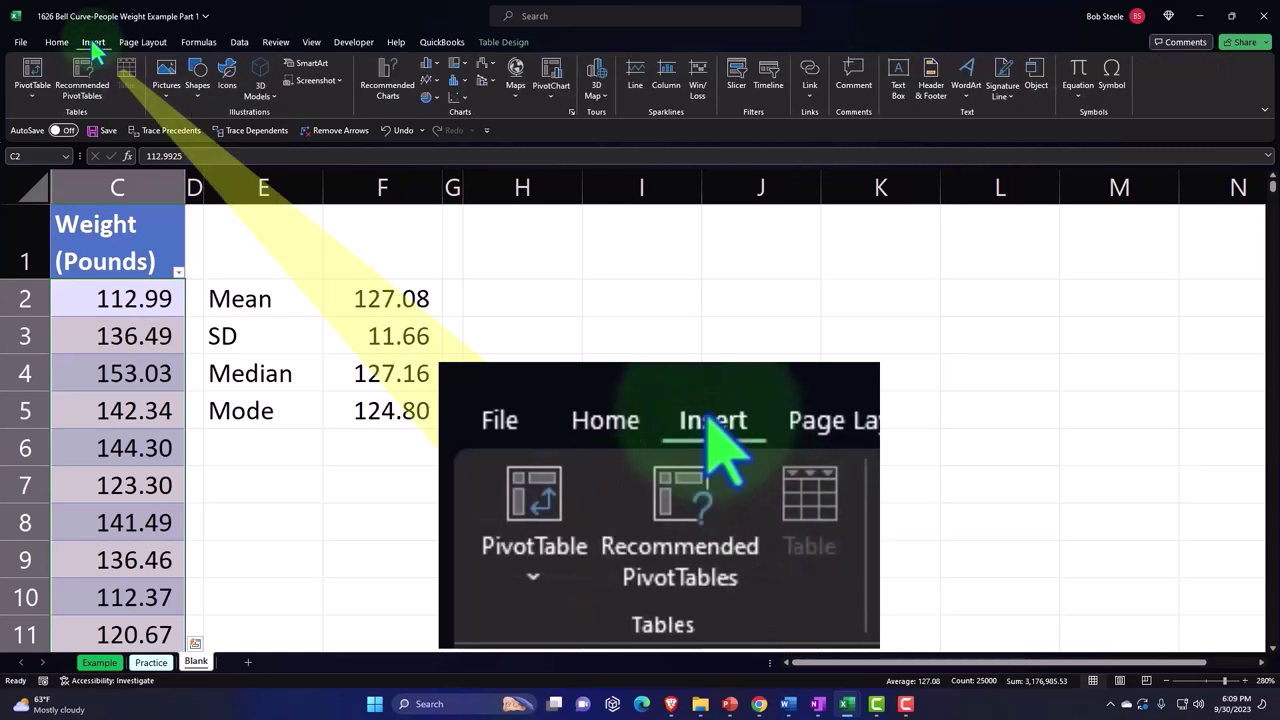
{"action": "left_click", "coordinate": [457, 81]}
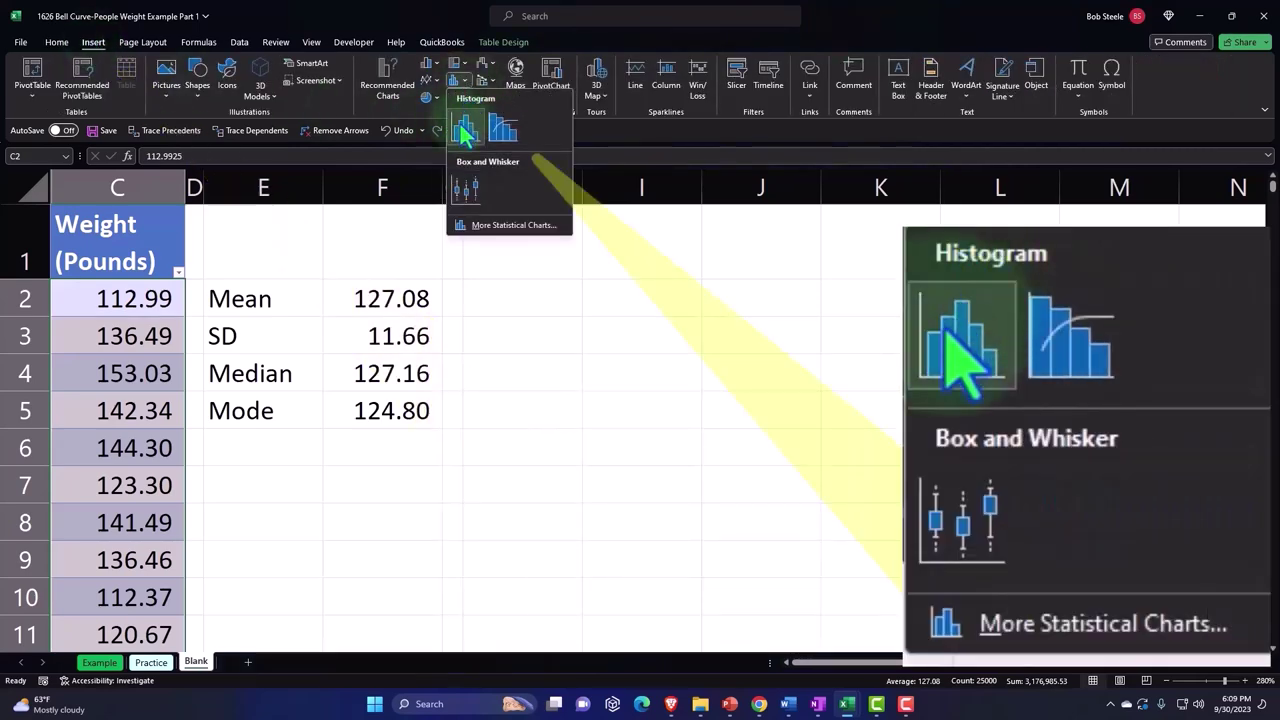
{"action": "left_click", "coordinate": [465, 130]}
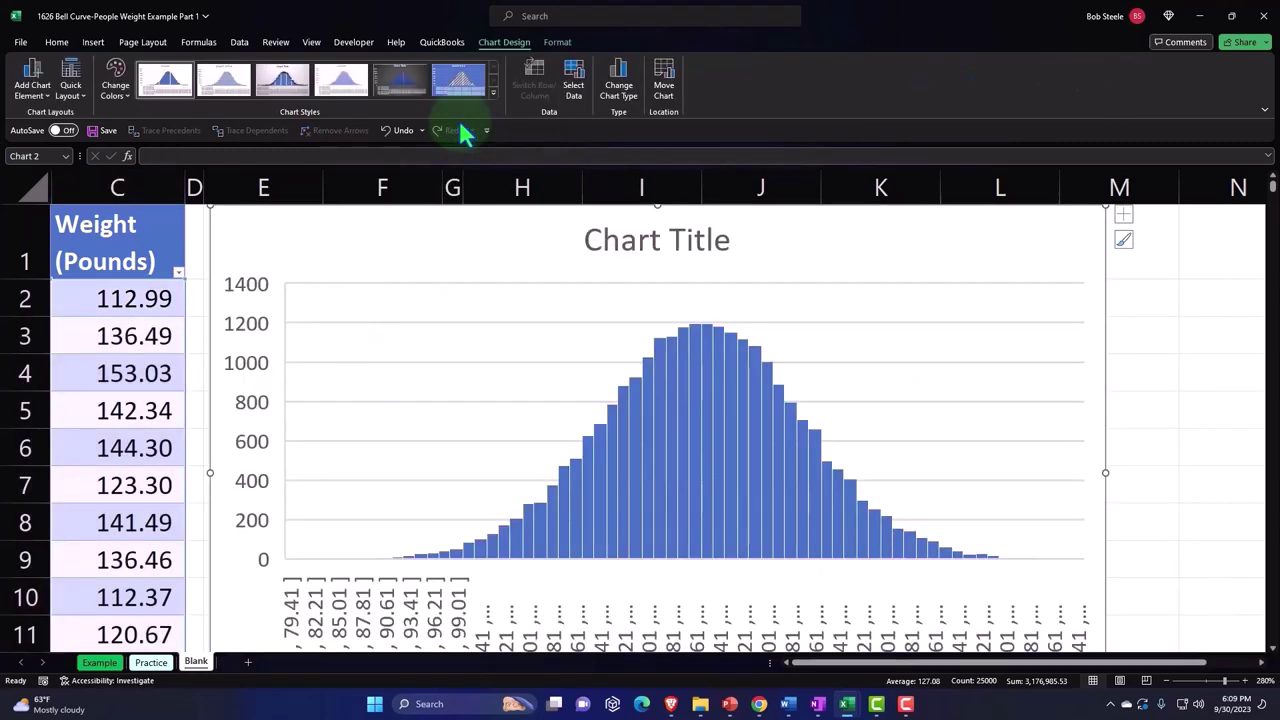
{"action": "scroll", "coordinate": [634, 415], "scroll_direction": "down", "scroll_amount": 1}
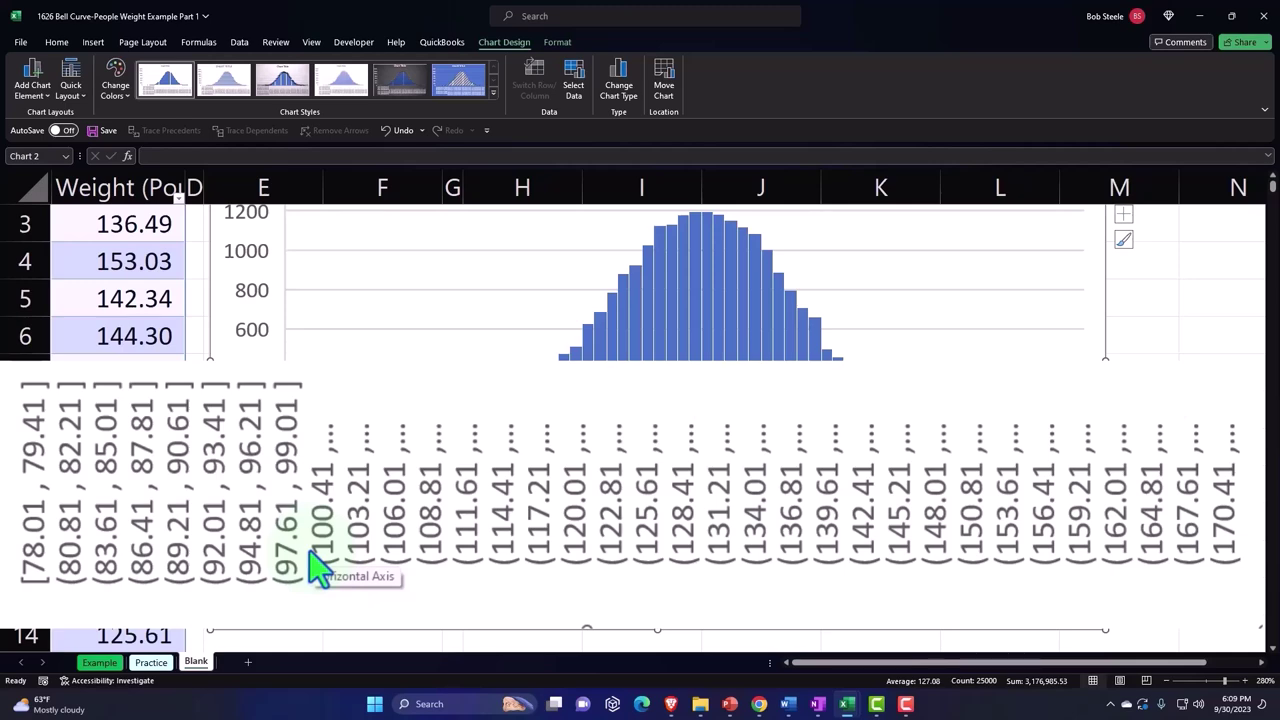
{"action": "scroll", "coordinate": [314, 571], "scroll_direction": "up", "scroll_amount": 1}
{"action": "scroll", "coordinate": [243, 614], "scroll_direction": "down", "scroll_amount": 1}
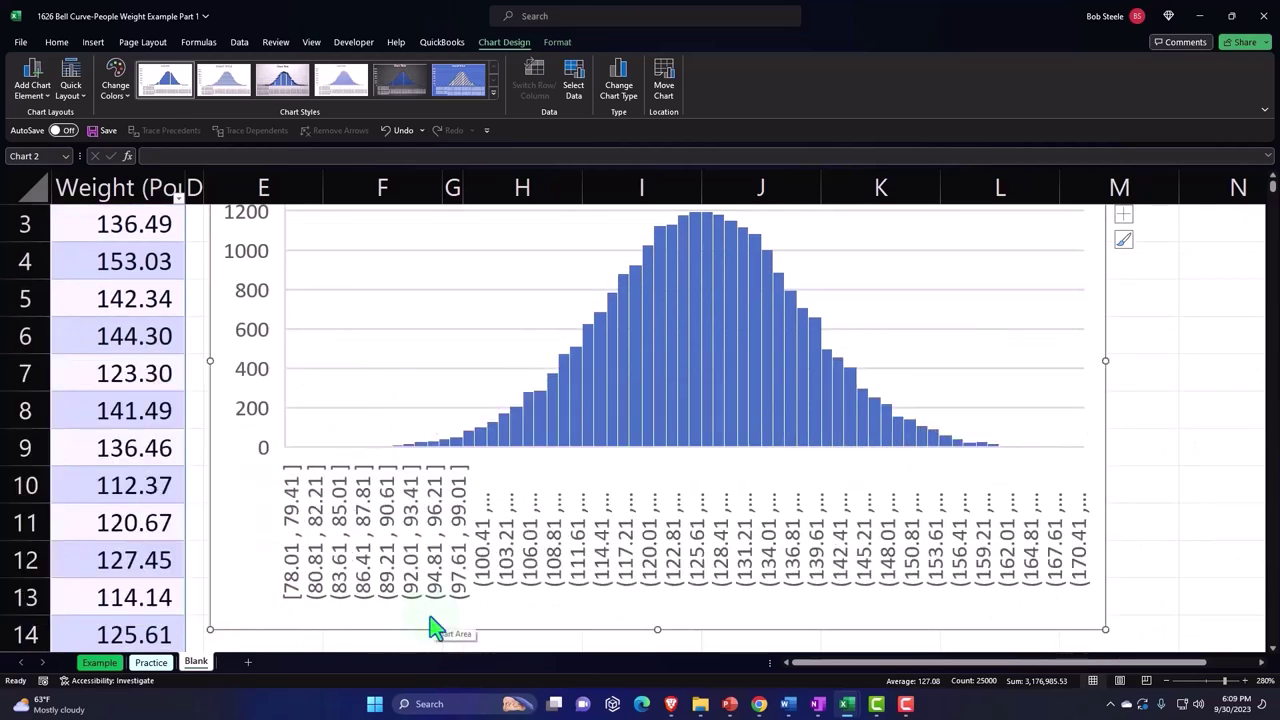
{"action": "scroll", "coordinate": [251, 586], "scroll_direction": "up", "scroll_amount": 1}
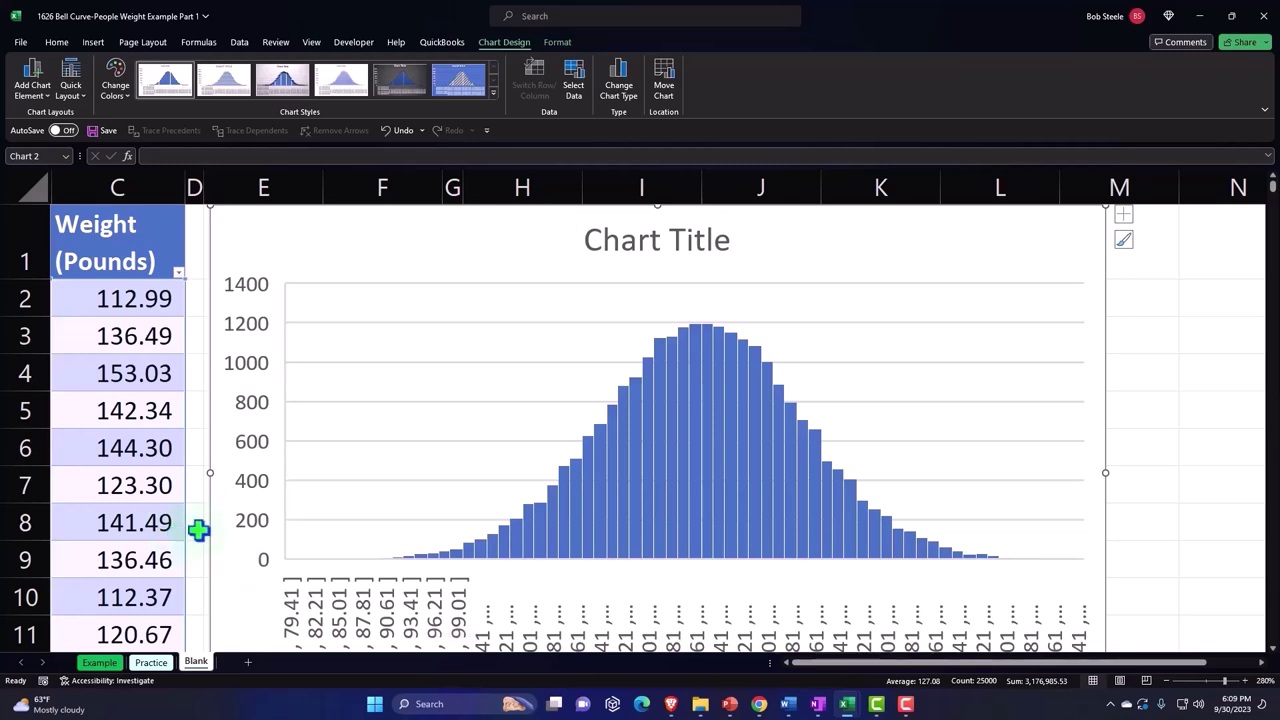
Step: Delete the histogram's chart title and zoom out to see the whole chart
{"action": "left_click", "coordinate": [643, 252]}
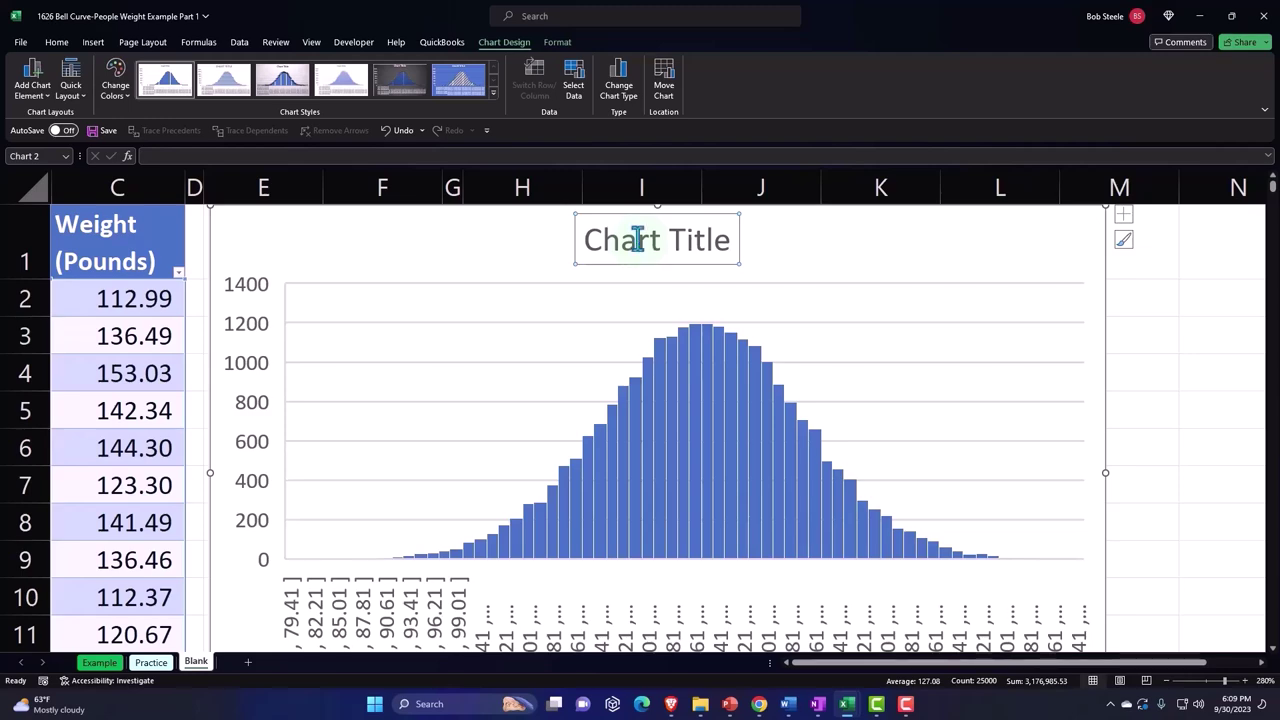
{"action": "key", "text": "Delete"}
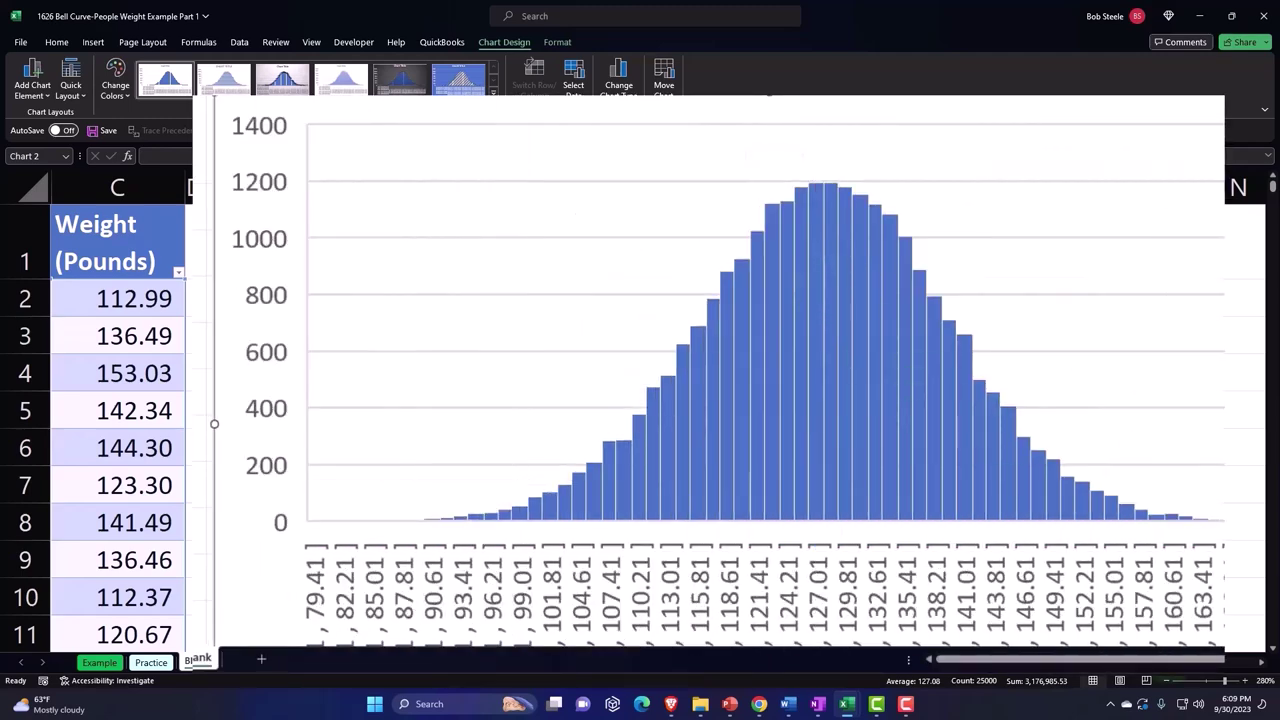
{"action": "left_click", "coordinate": [1167, 681]}
{"action": "left_click", "coordinate": [1167, 681]}
{"action": "left_click", "coordinate": [1167, 681]}
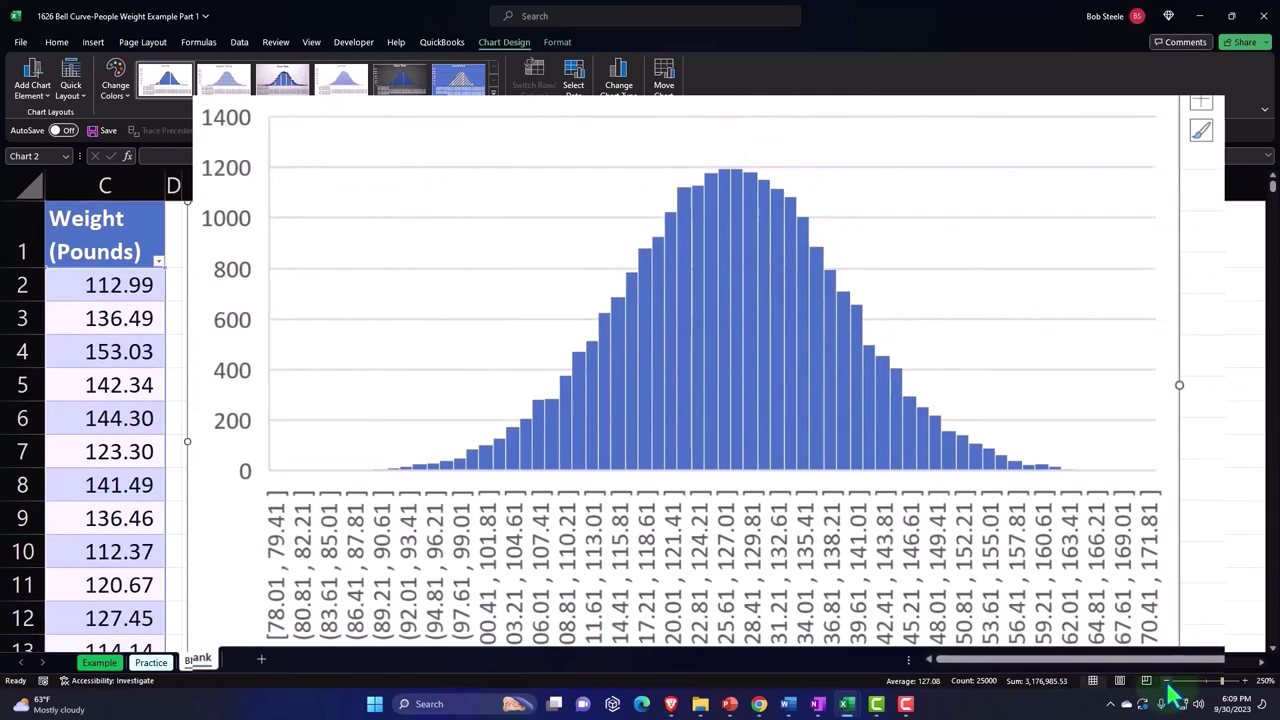
{"action": "left_click", "coordinate": [1167, 681]}
{"action": "left_click", "coordinate": [1167, 681]}
{"action": "left_click", "coordinate": [1167, 681]}
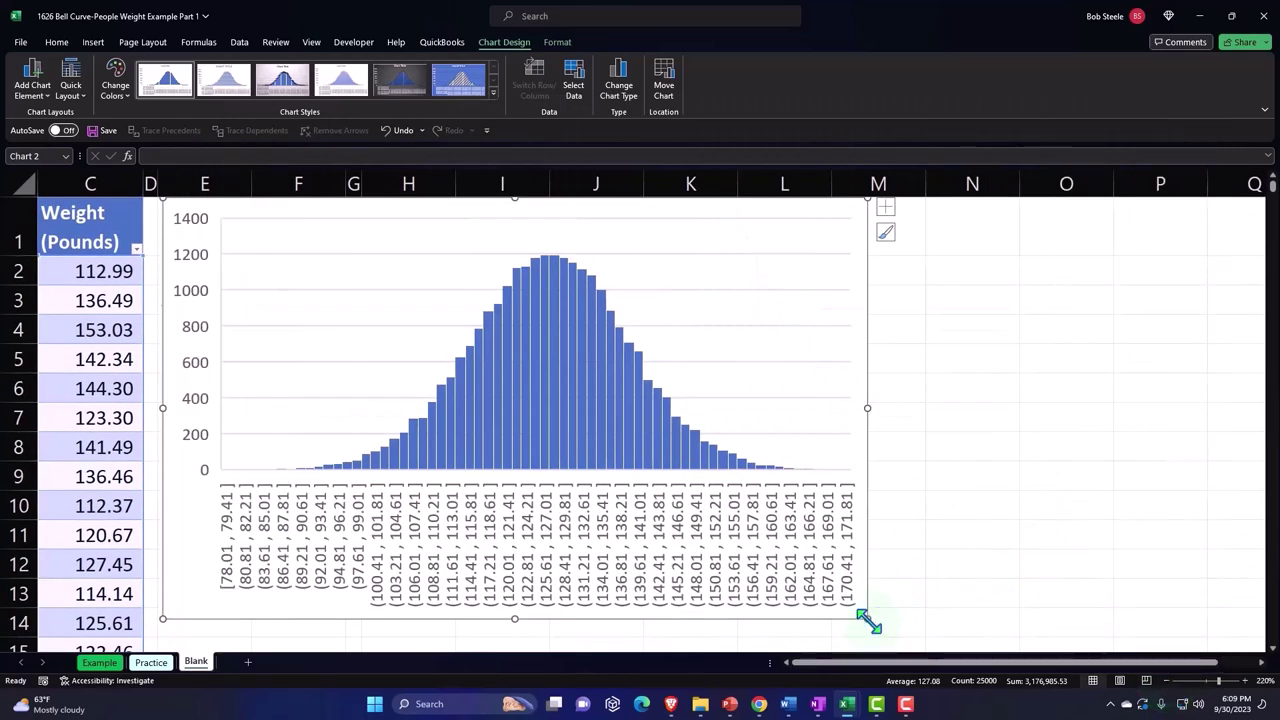
Step: Resize the histogram and move it right of the Mean, SD, Median and Mode summary
{"action": "left_click_drag", "start_coordinate": [866, 618], "coordinate": [843, 562]}
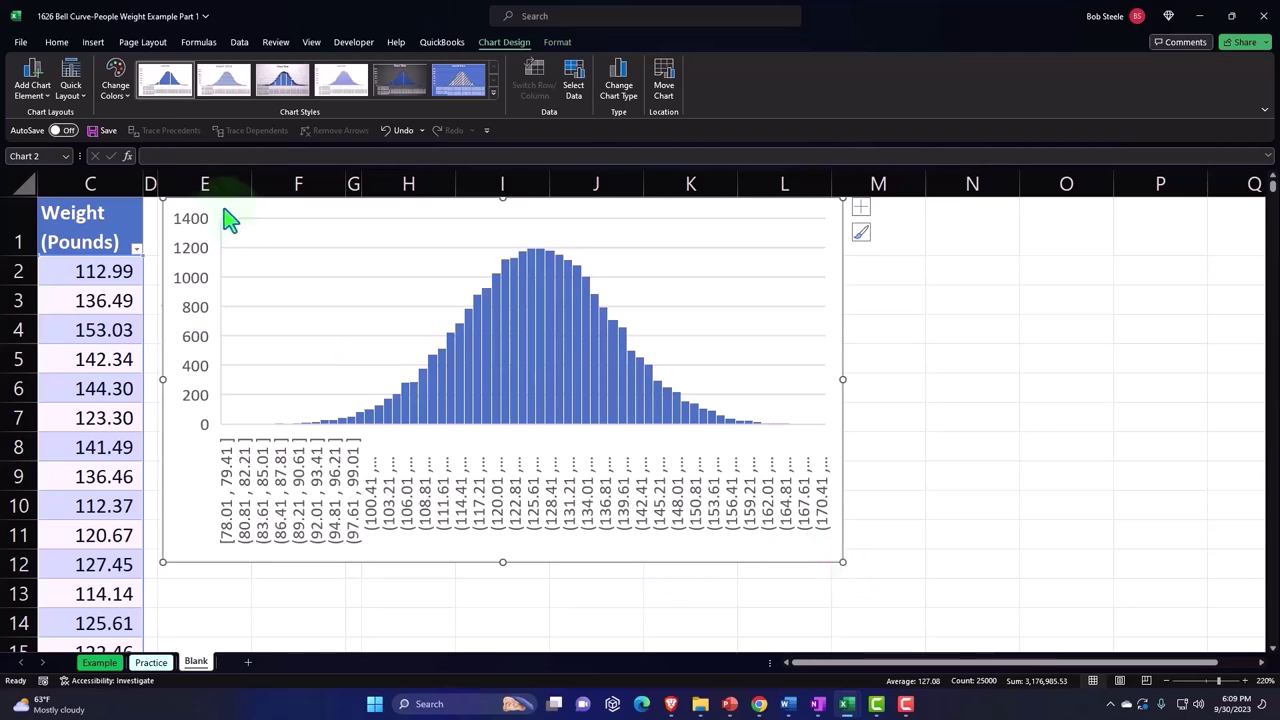
{"action": "mouse_move", "coordinate": [188, 490]}
{"action": "left_mouse_down"}
{"action": "mouse_move", "coordinate": [320, 545]}
{"action": "mouse_move", "coordinate": [414, 520]}
{"action": "left_mouse_up"}
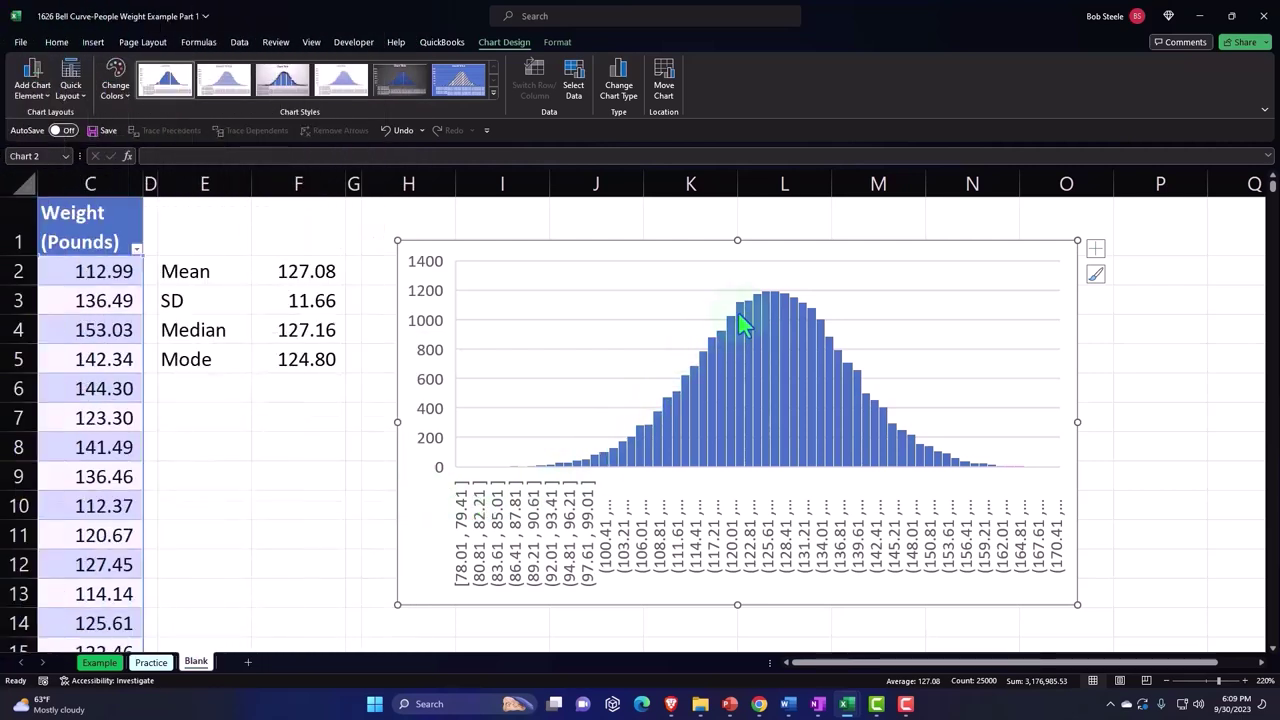
{"action": "mouse_move", "coordinate": [907, 447]}
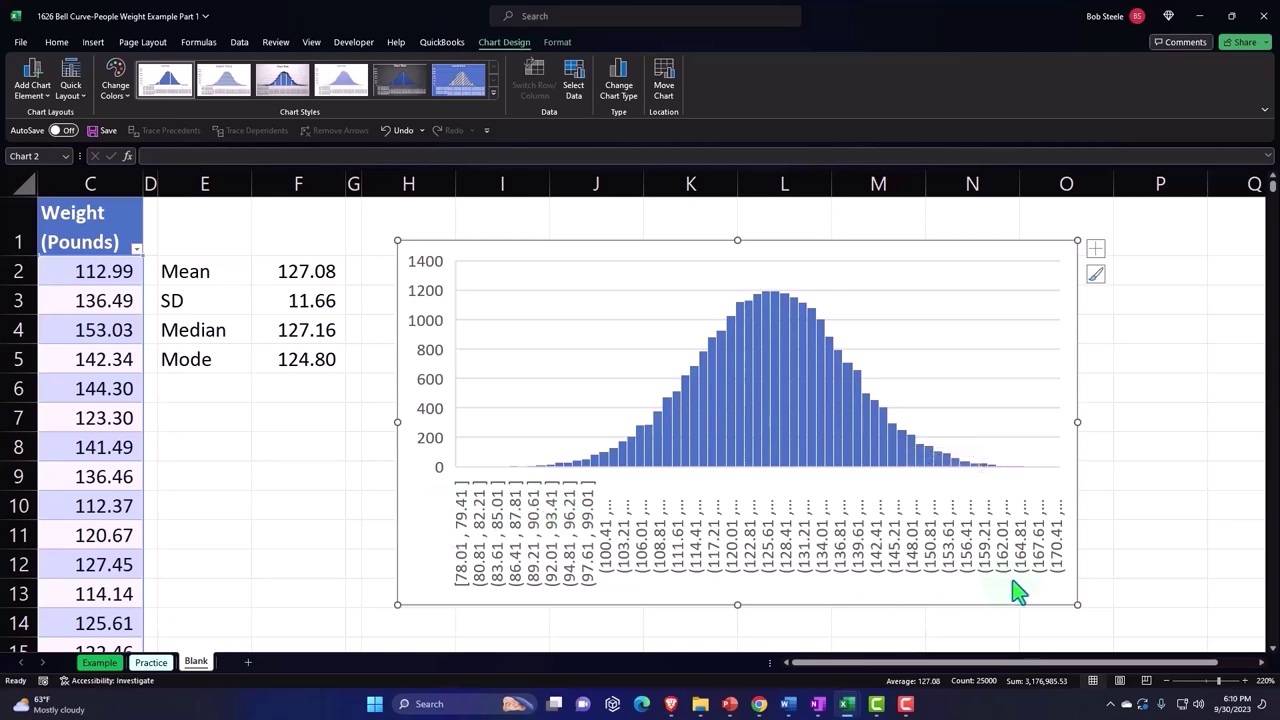
{"action": "left_click_drag", "start_coordinate": [1077, 604], "coordinate": [1255, 650]}
{"action": "left_click_drag", "start_coordinate": [414, 514], "coordinate": [1249, 537]}
{"action": "left_click_drag", "start_coordinate": [1166, 664], "coordinate": [1197, 673]}
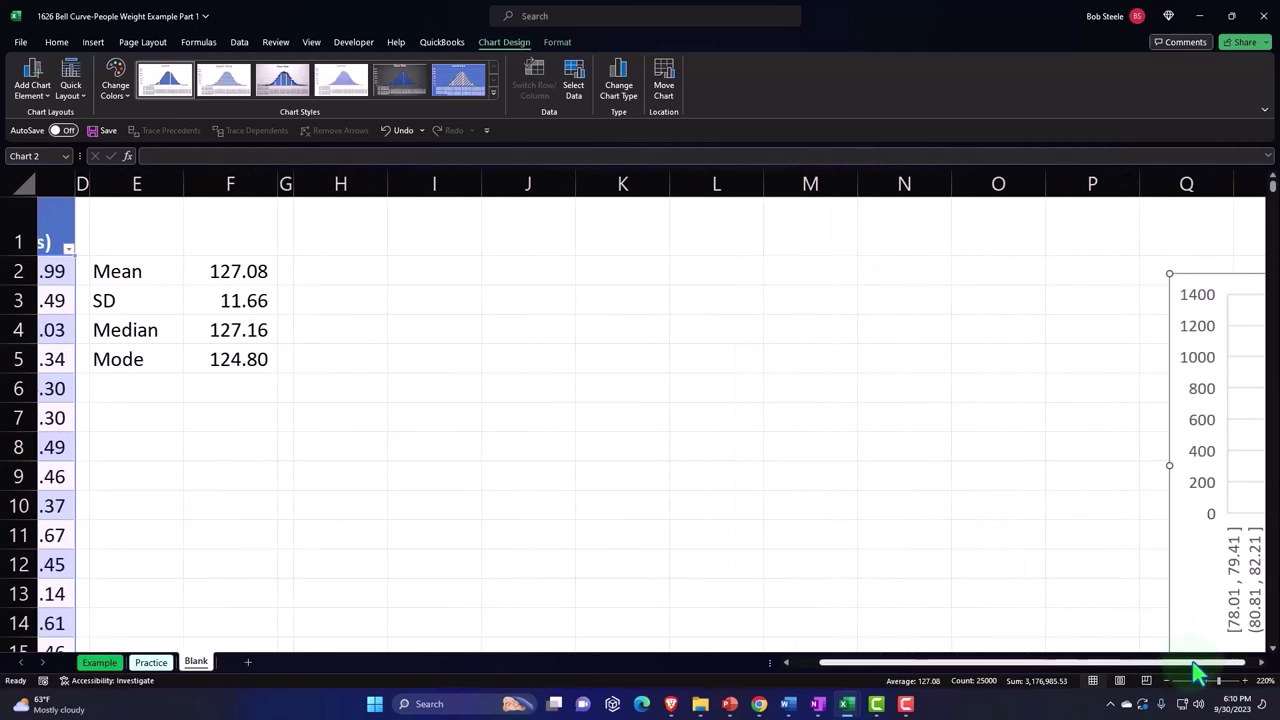
{"action": "left_click_drag", "start_coordinate": [1189, 615], "coordinate": [1255, 600]}
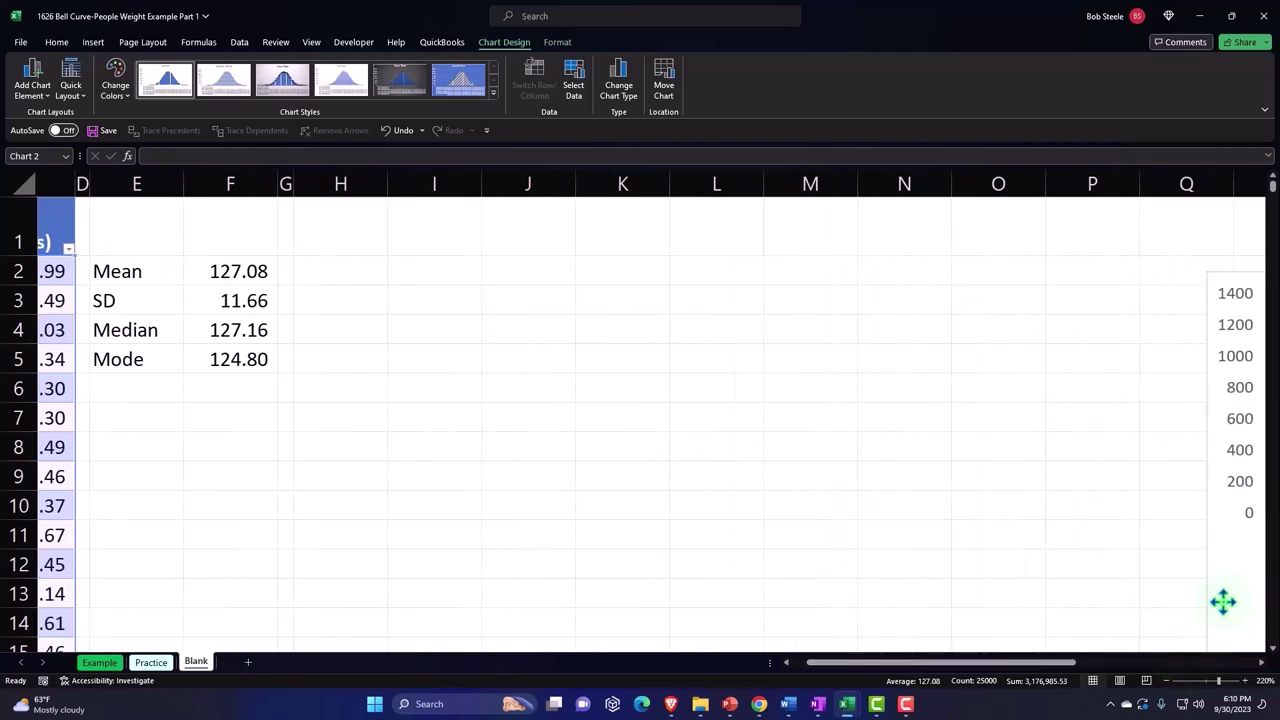
Step: Enter the headers X in H1 and P(x) in I1
{"action": "left_click", "coordinate": [469, 498]}
{"action": "left_click", "coordinate": [337, 217]}
{"action": "key", "text": "Return"}
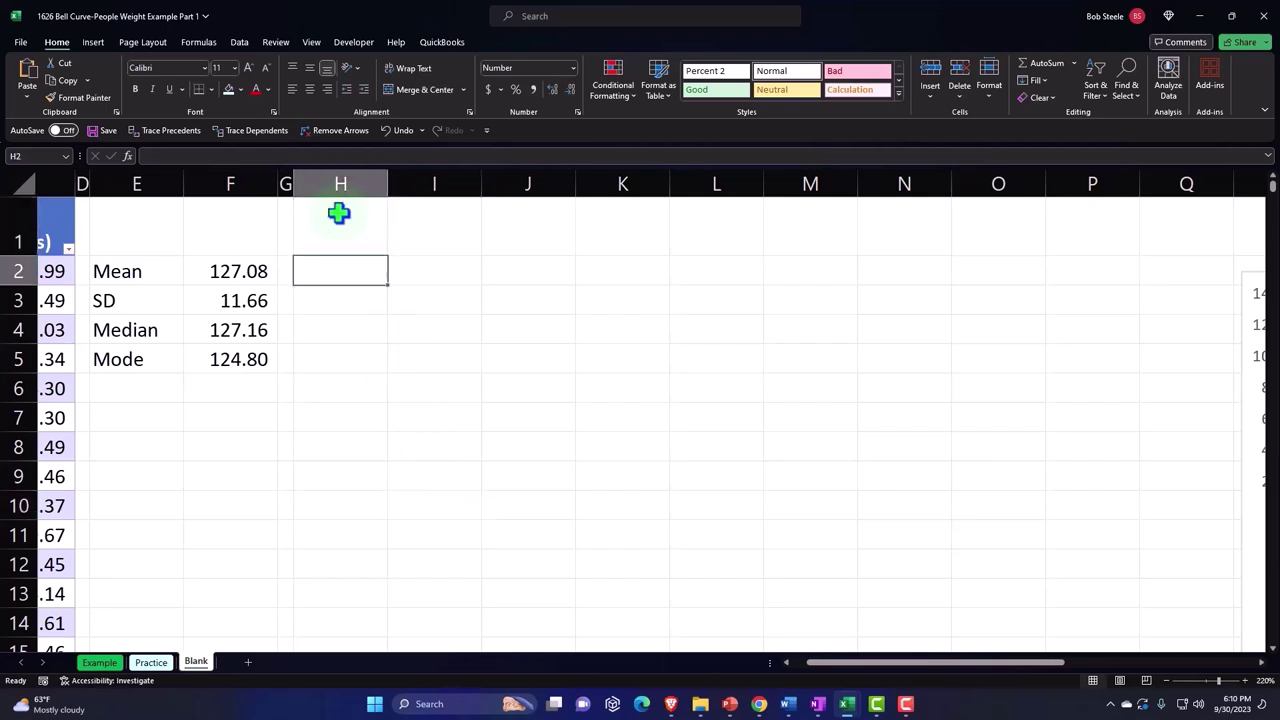
{"action": "key", "text": "Left"}
{"action": "key", "text": "Left"}
{"action": "key", "text": "Left"}
{"action": "key", "text": "Right"}
{"action": "key", "text": "Right"}
{"action": "key", "text": "Right"}
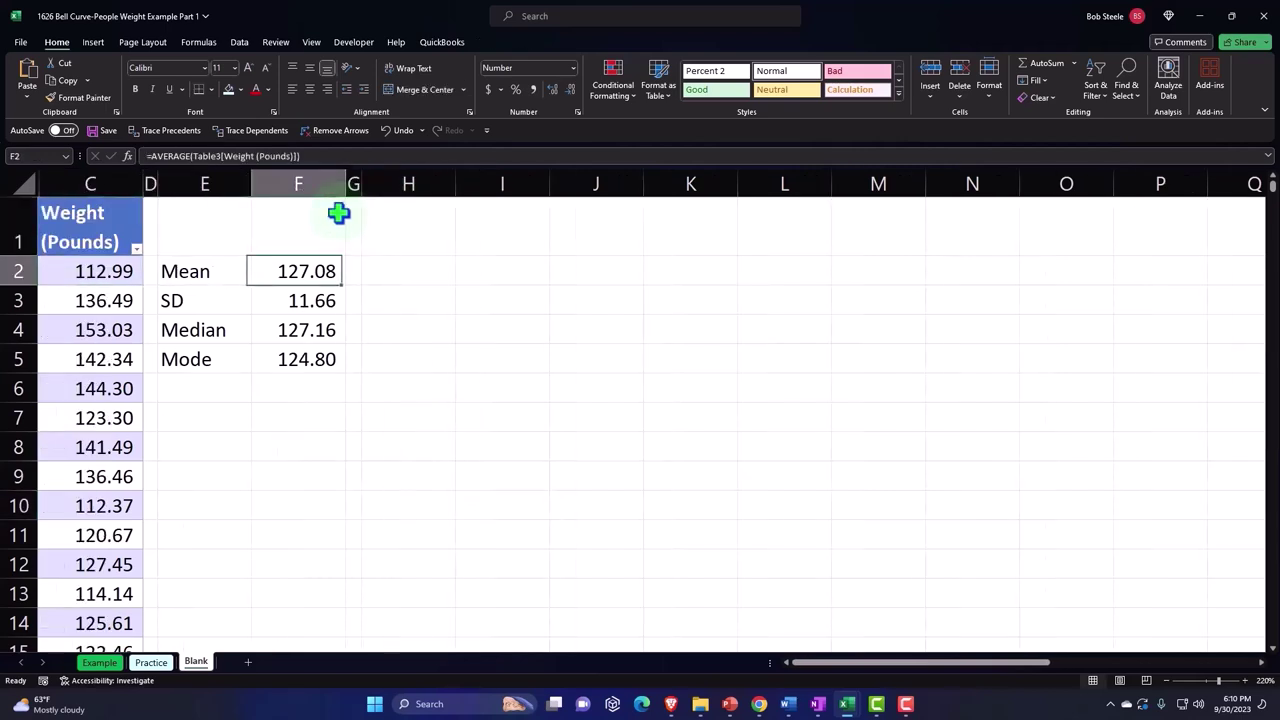
{"action": "key", "text": "Right"}
{"action": "key", "text": "Right"}
{"action": "key", "text": "Up"}
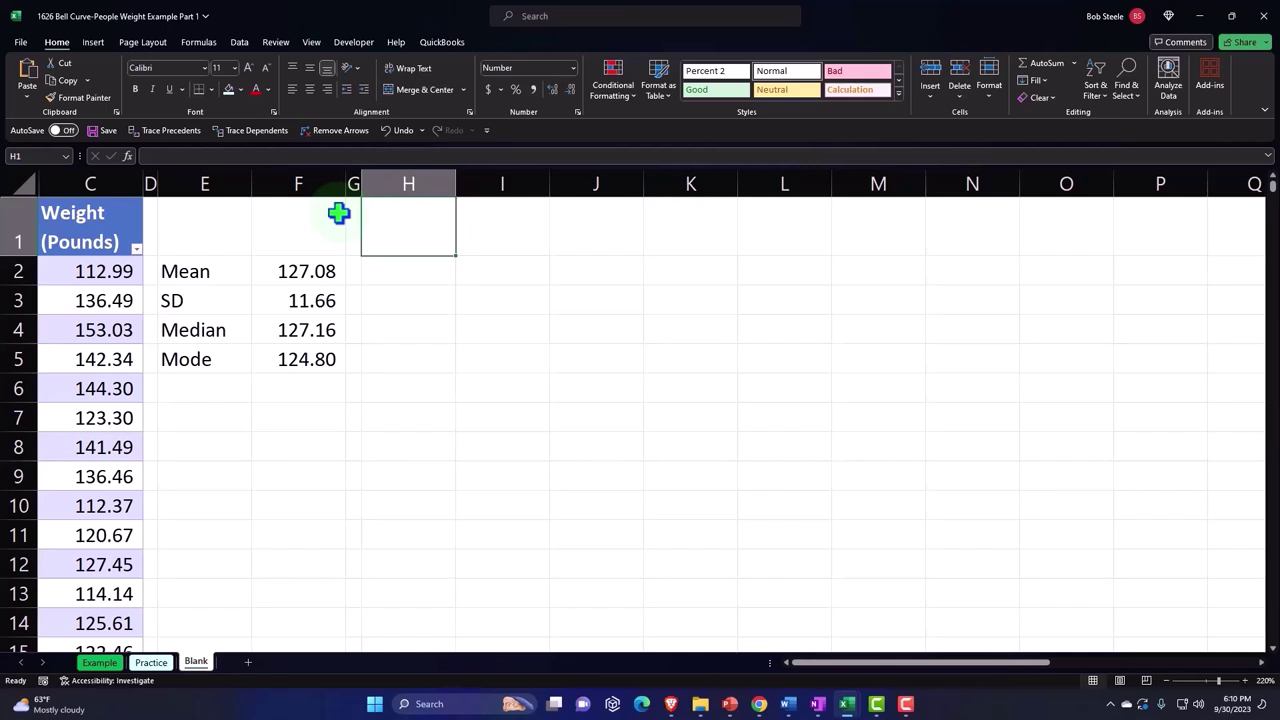
{"action": "type", "text": "X"}
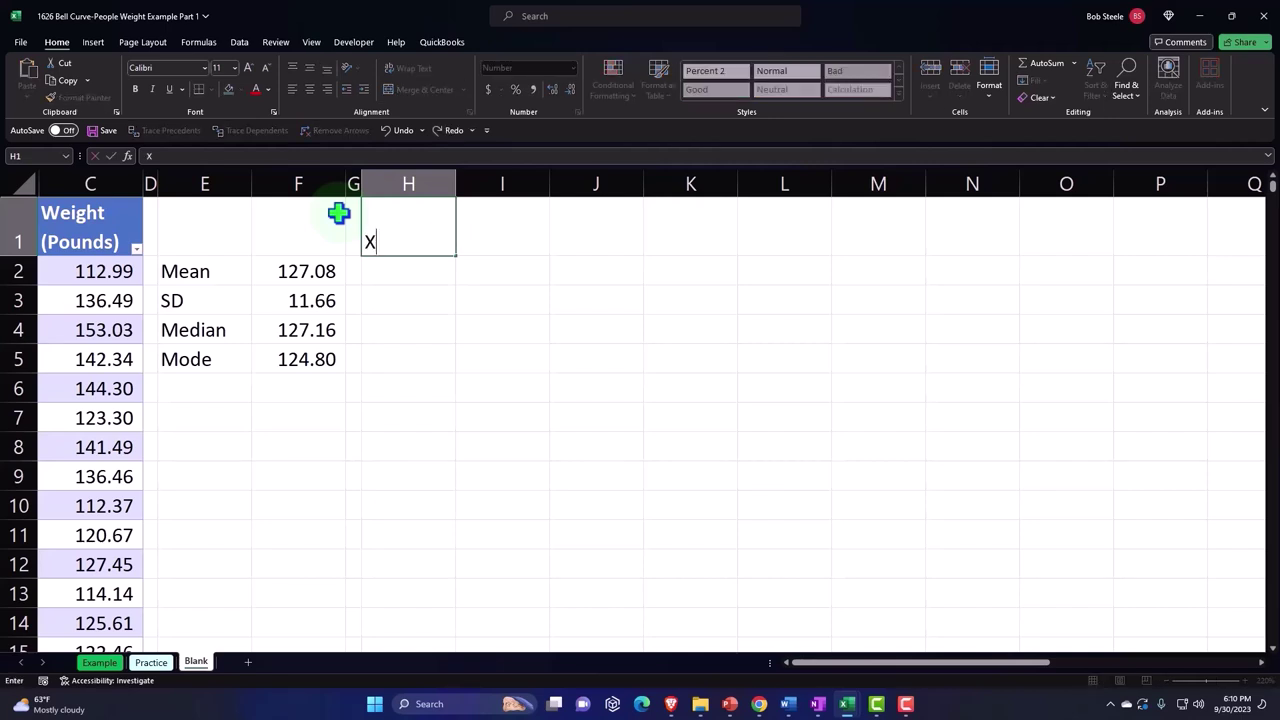
{"action": "key", "text": "Right"}
{"action": "type", "text": "P"}
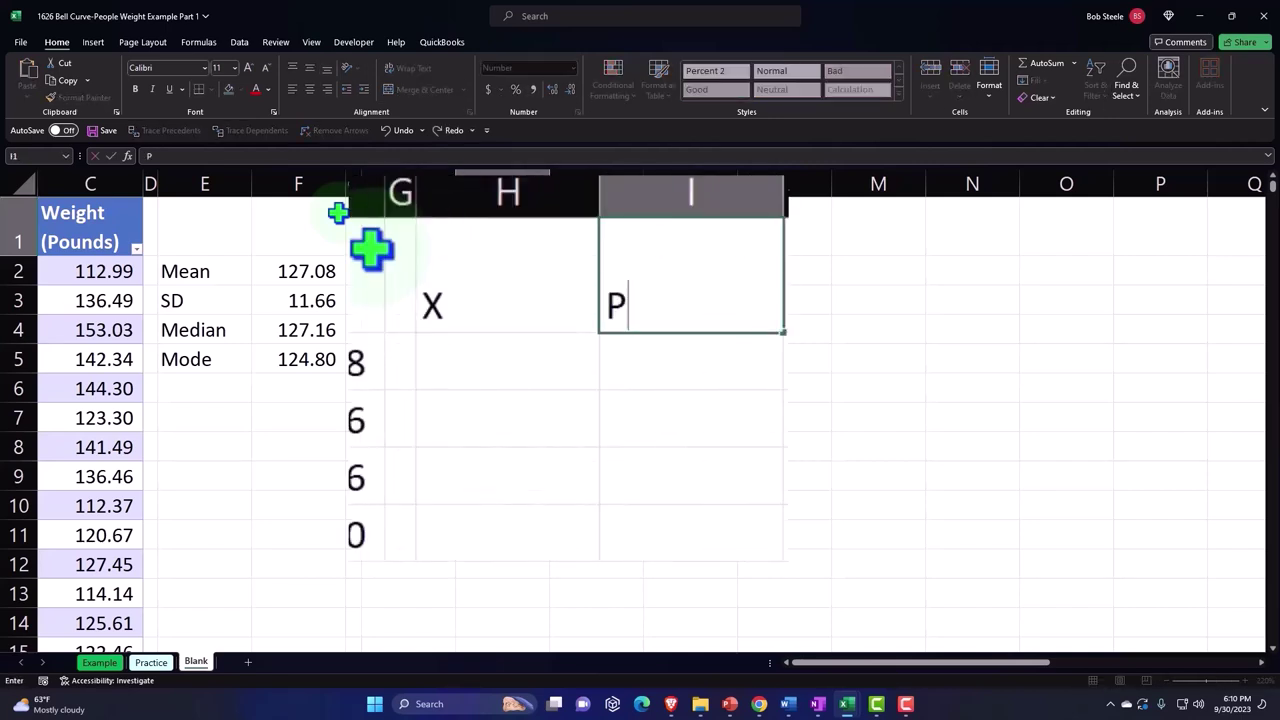
{"action": "type", "text": "(x)"}
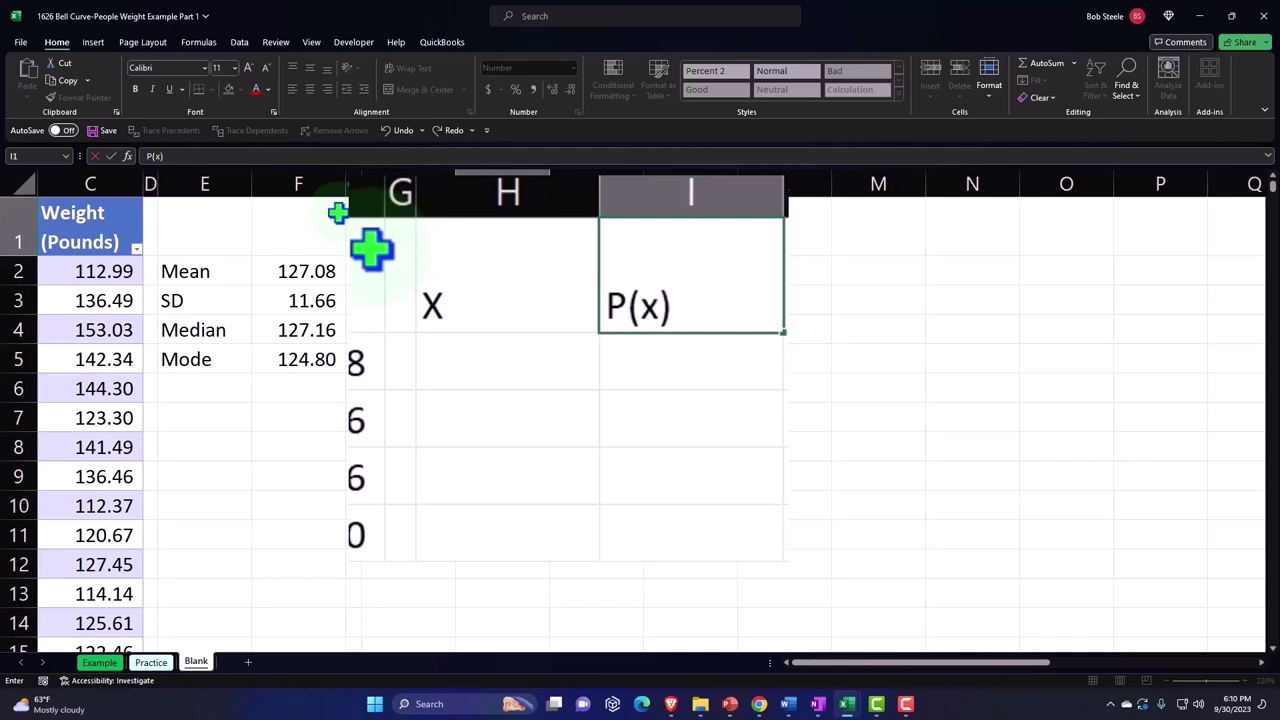
{"action": "key", "text": "Return"}
Step: Format H1:I1 as centred white text on black fill, then narrow column H
{"action": "left_click_drag", "start_coordinate": [380, 232], "coordinate": [481, 221]}
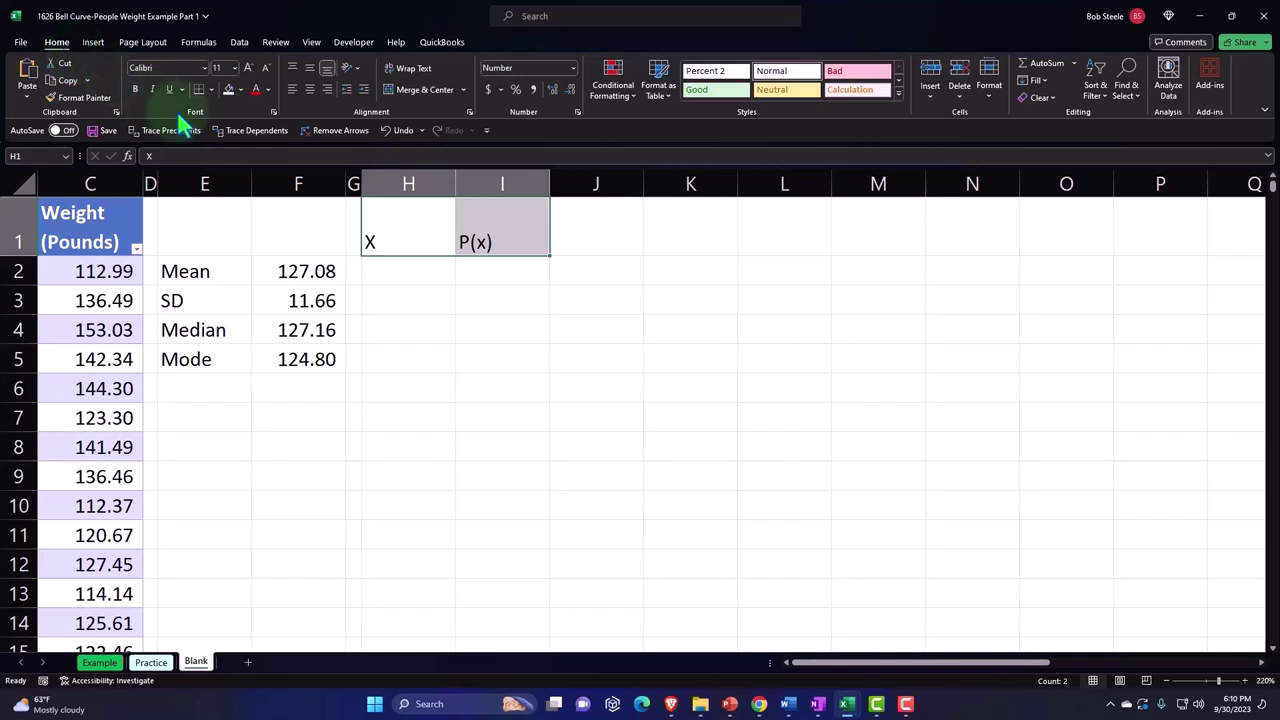
{"action": "left_click", "coordinate": [241, 89]}
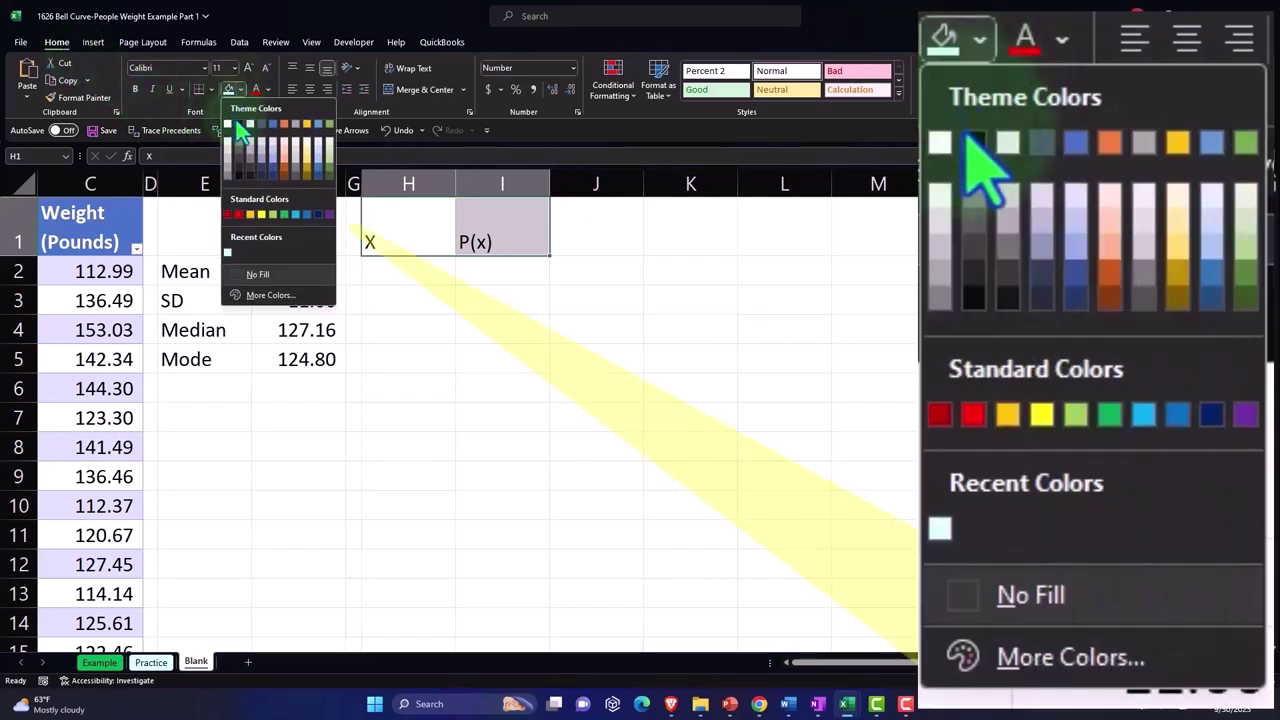
{"action": "left_click", "coordinate": [238, 124]}
{"action": "left_click", "coordinate": [268, 89]}
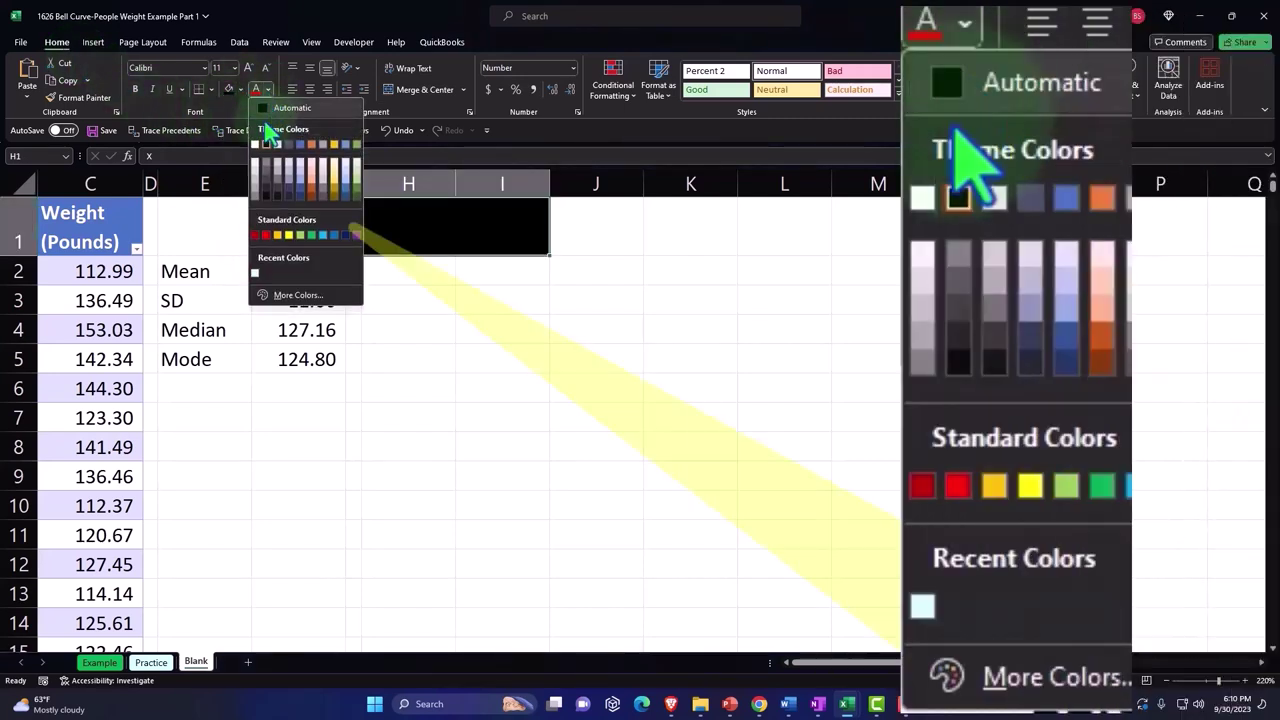
{"action": "left_click", "coordinate": [252, 124]}
{"action": "left_click", "coordinate": [310, 93]}
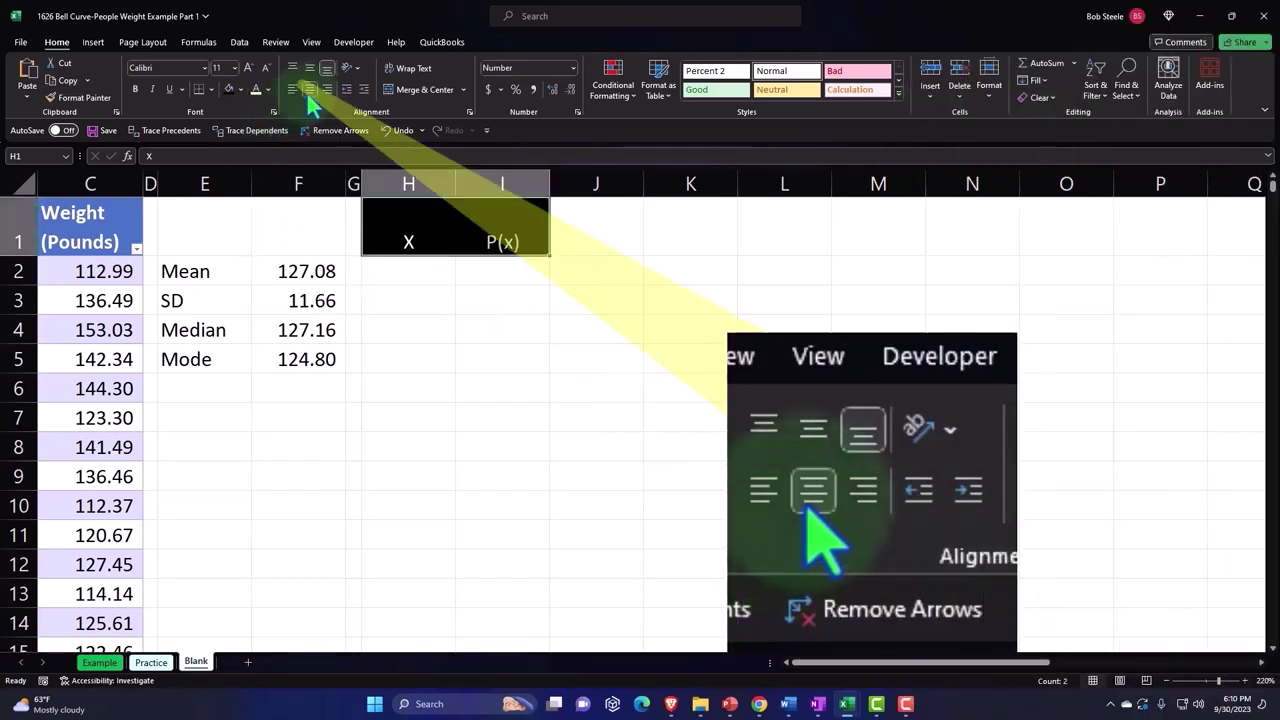
{"action": "left_click", "coordinate": [443, 325]}
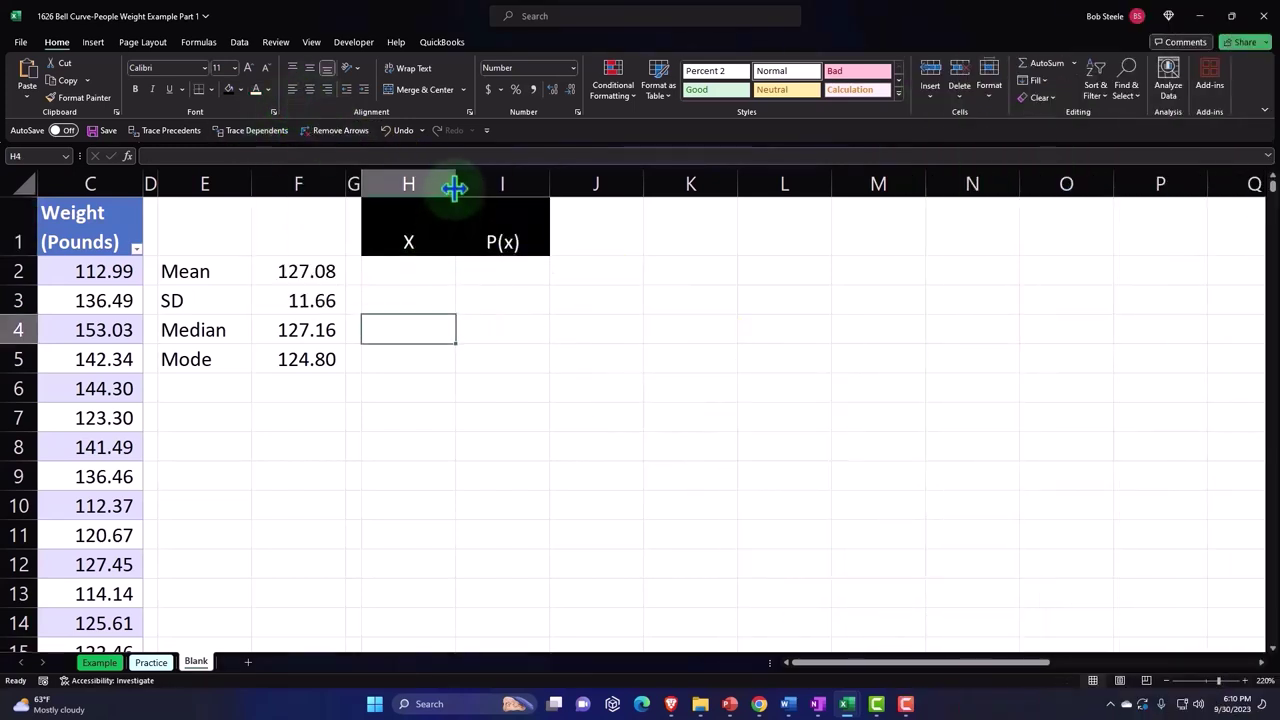
{"action": "left_click_drag", "start_coordinate": [455, 188], "coordinate": [418, 193]}
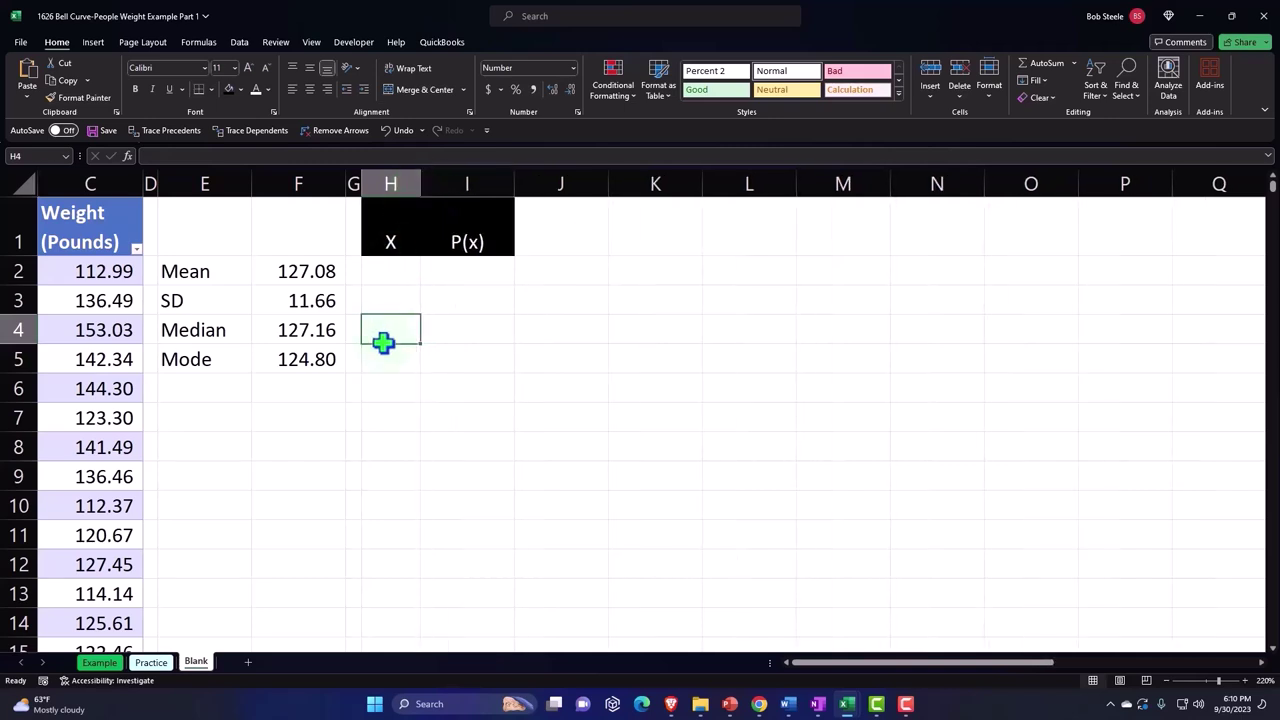
Step: Select cell E7 below the statistics, glancing at H2 before returning to E7
{"action": "left_click", "coordinate": [210, 418]}
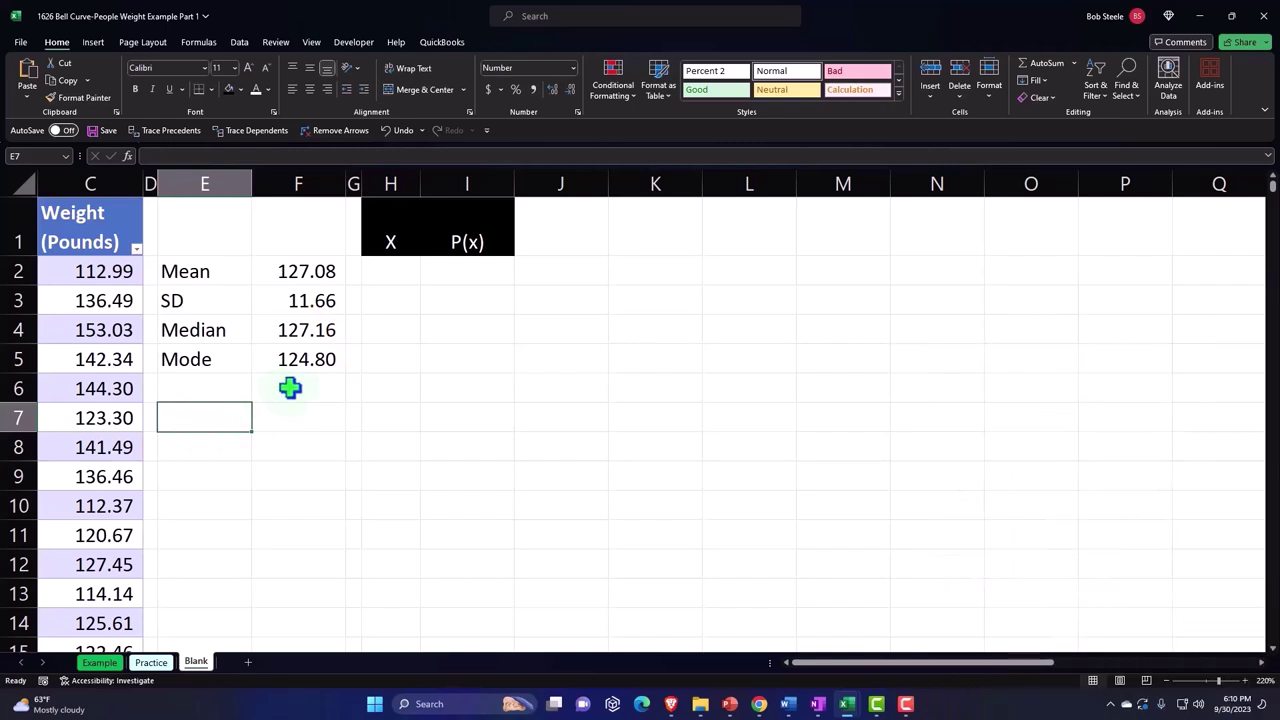
{"action": "left_click", "coordinate": [399, 272]}
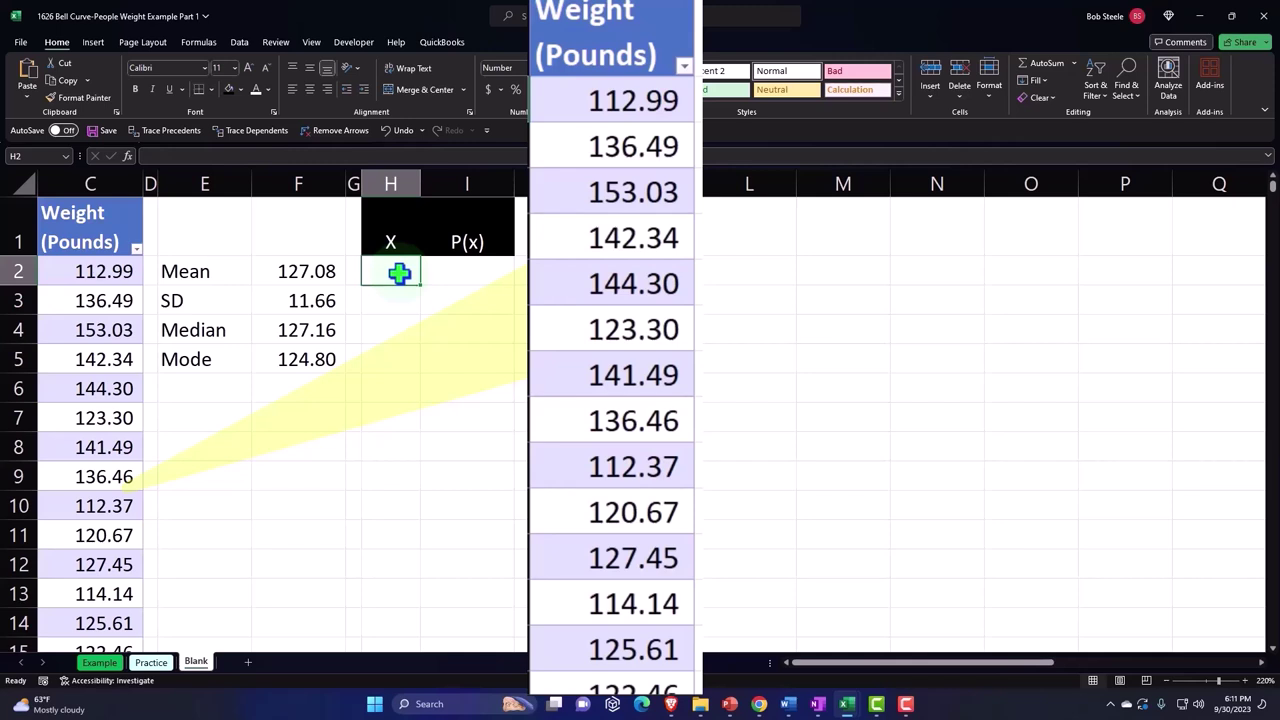
{"action": "left_click", "coordinate": [219, 421]}
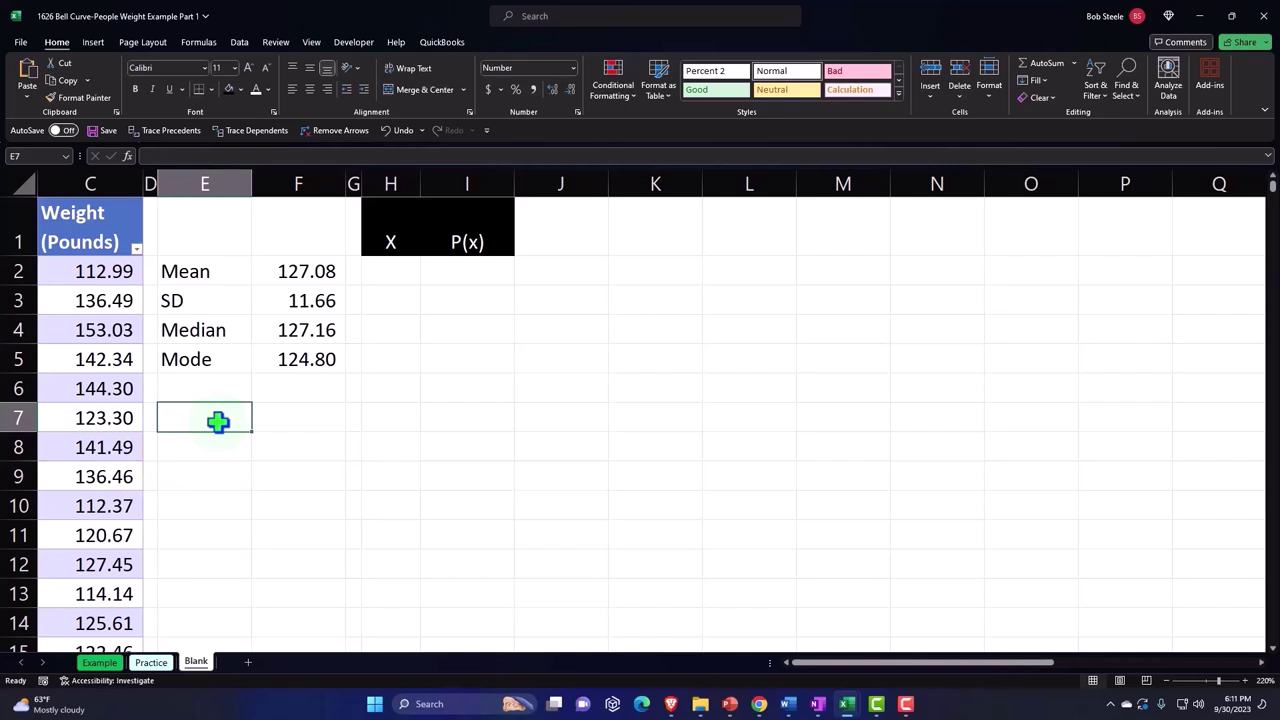
Step: Add a # of SD label with value 4 in F7, plus Lower X and Upper X labels
{"action": "type", "text": "#"}
{"action": "type", "text": " o"}
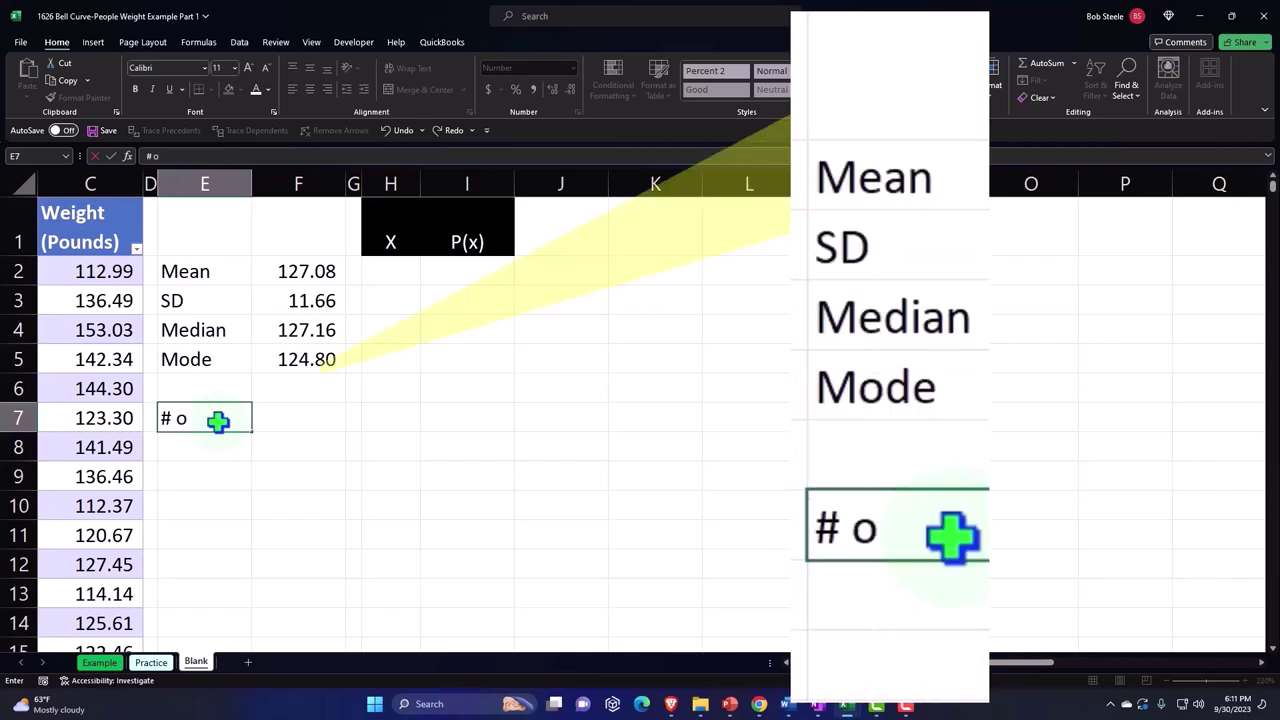
{"action": "type", "text": "f SD"}
{"action": "key", "text": "Tab"}
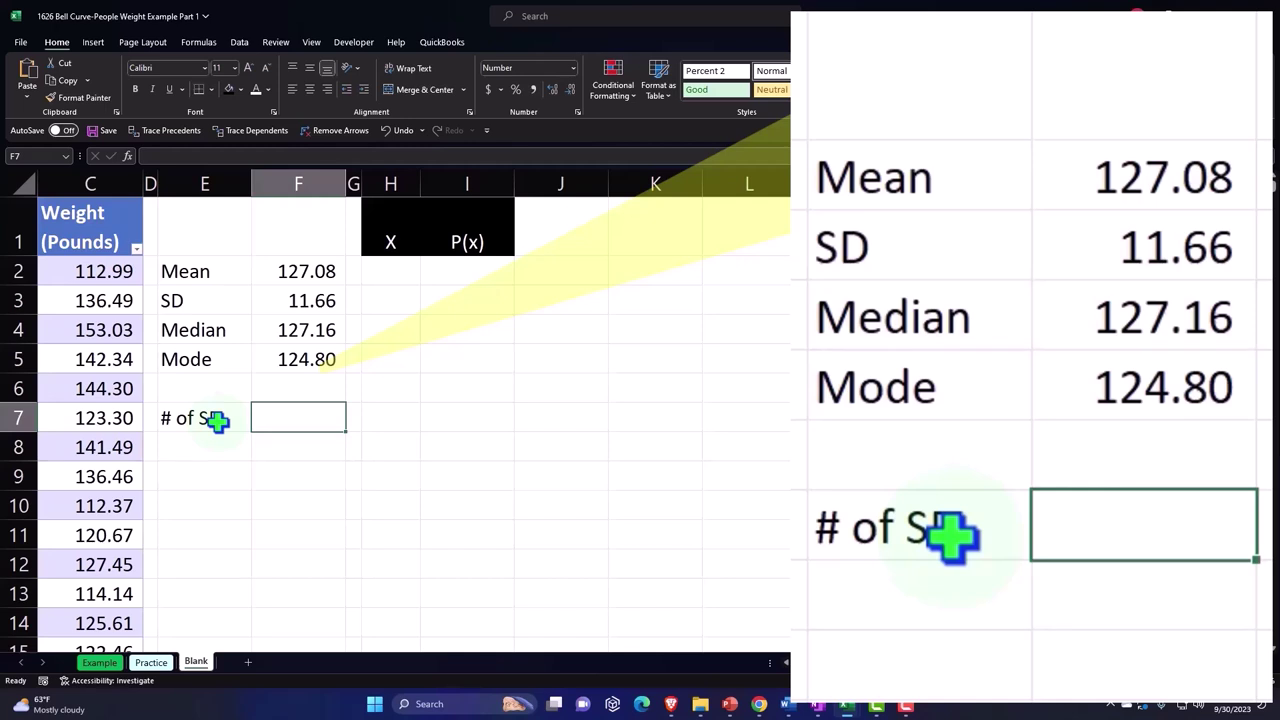
{"action": "type", "text": "="}
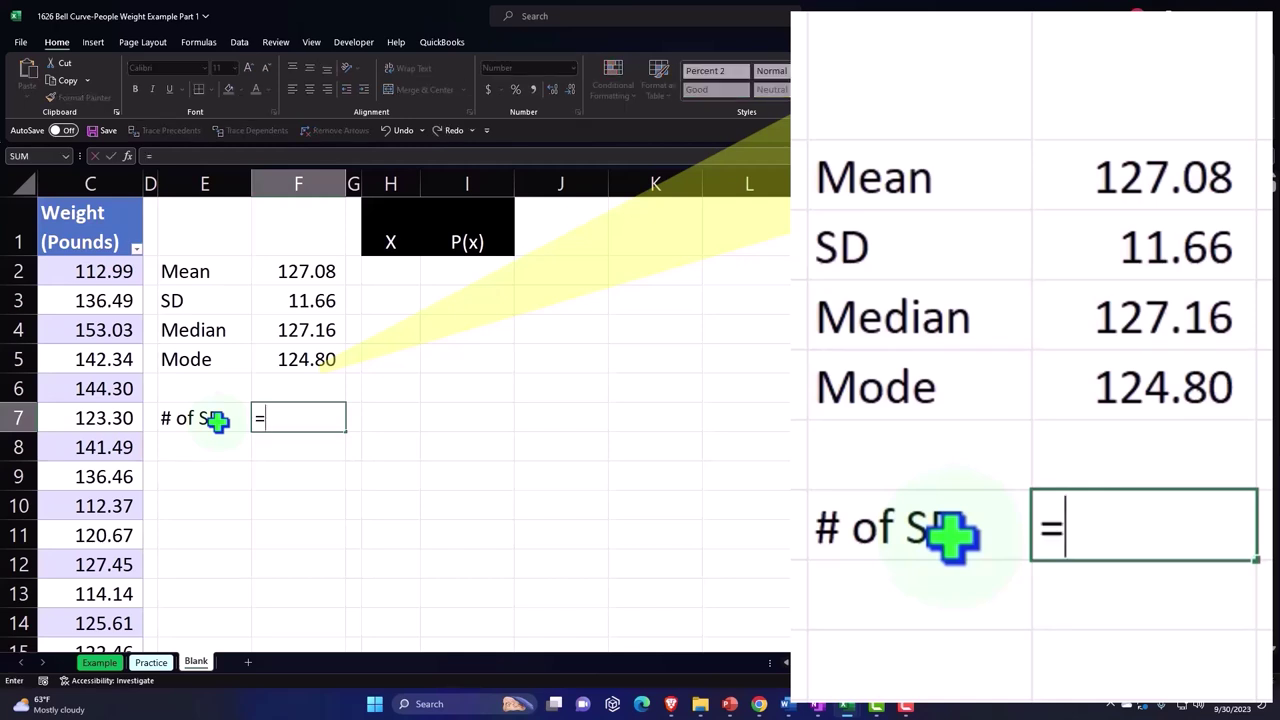
{"action": "key", "text": "BackSpace"}
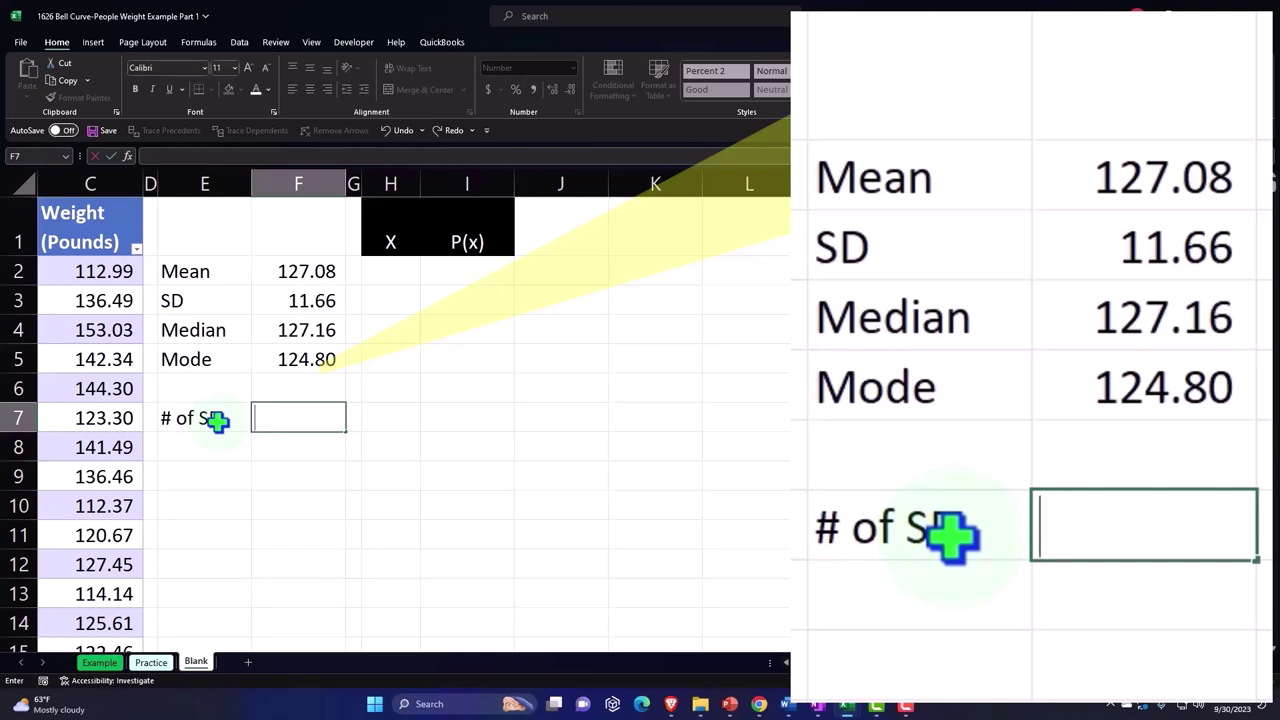
{"action": "type", "text": "4"}
{"action": "key", "text": "Return"}
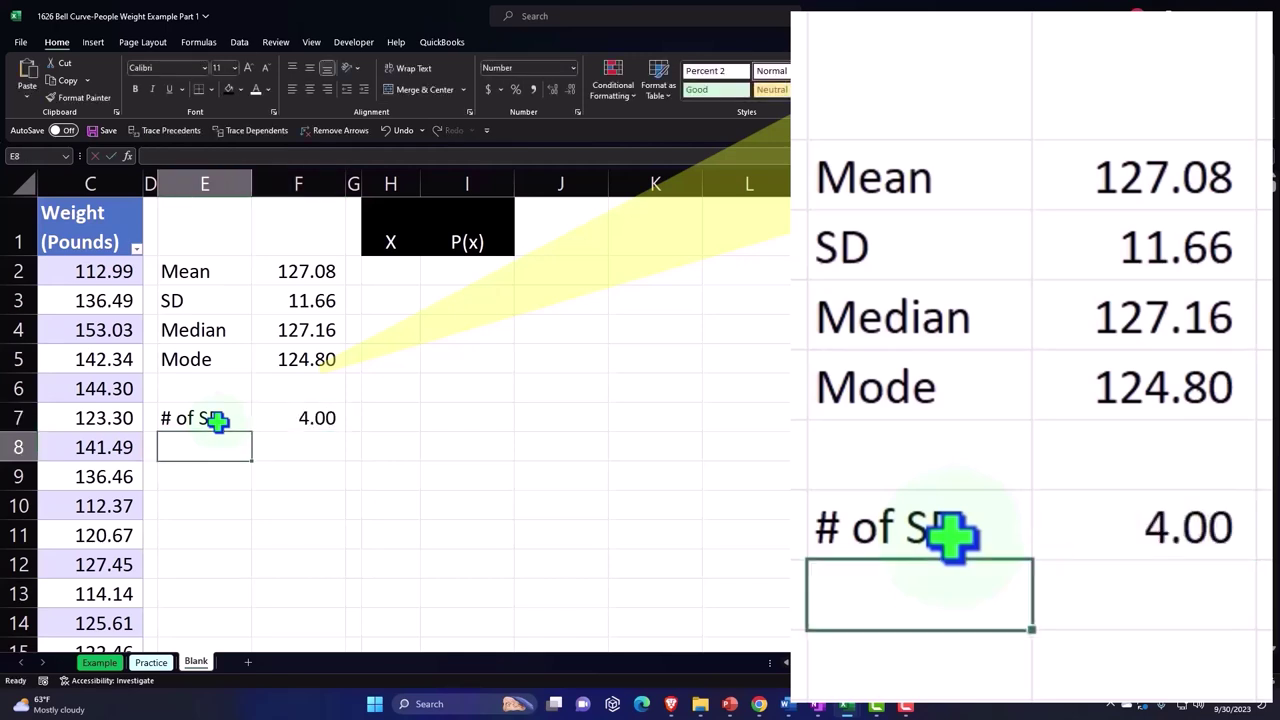
{"action": "type", "text": "Lower "}
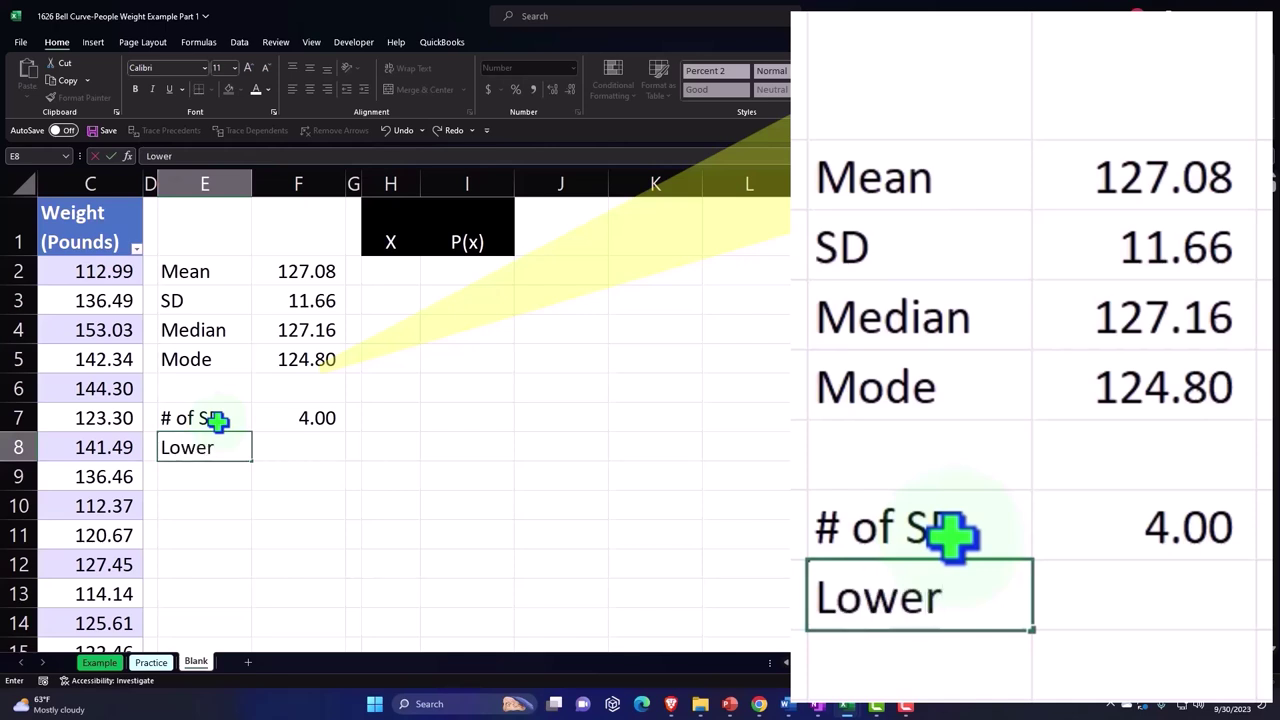
{"action": "type", "text": "X"}
{"action": "key", "text": "Return"}
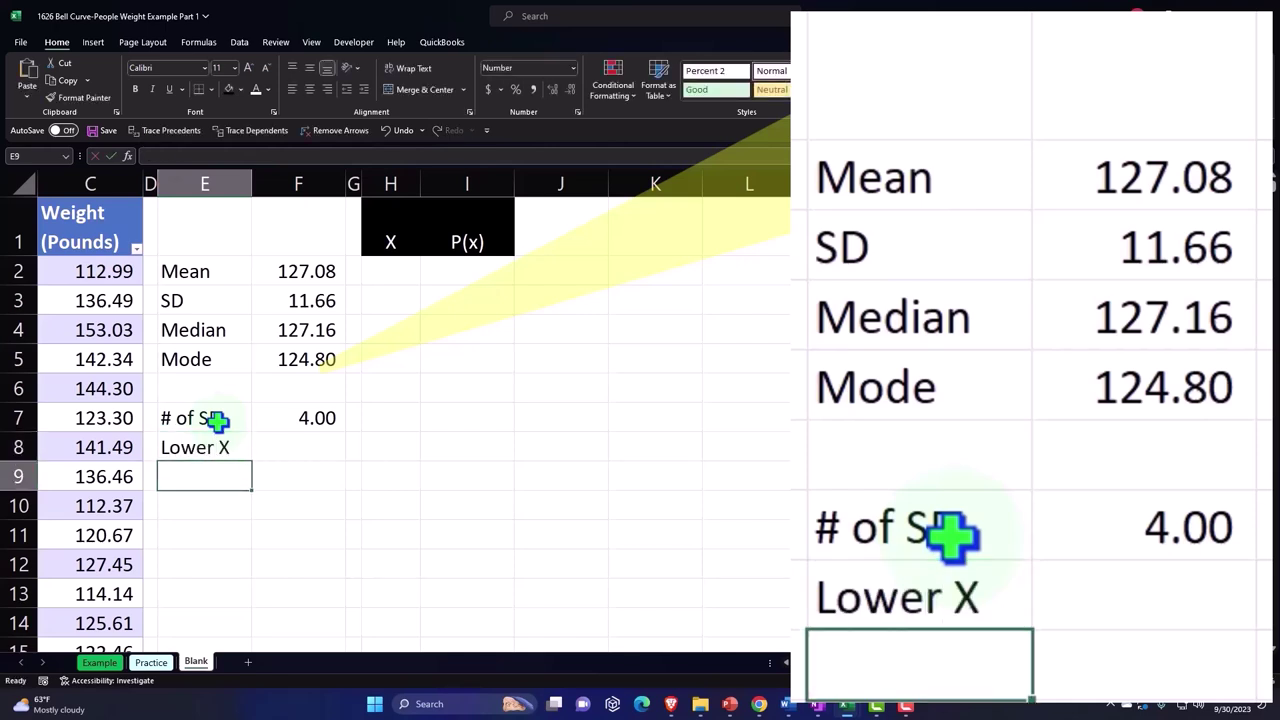
{"action": "type", "text": "Upper "}
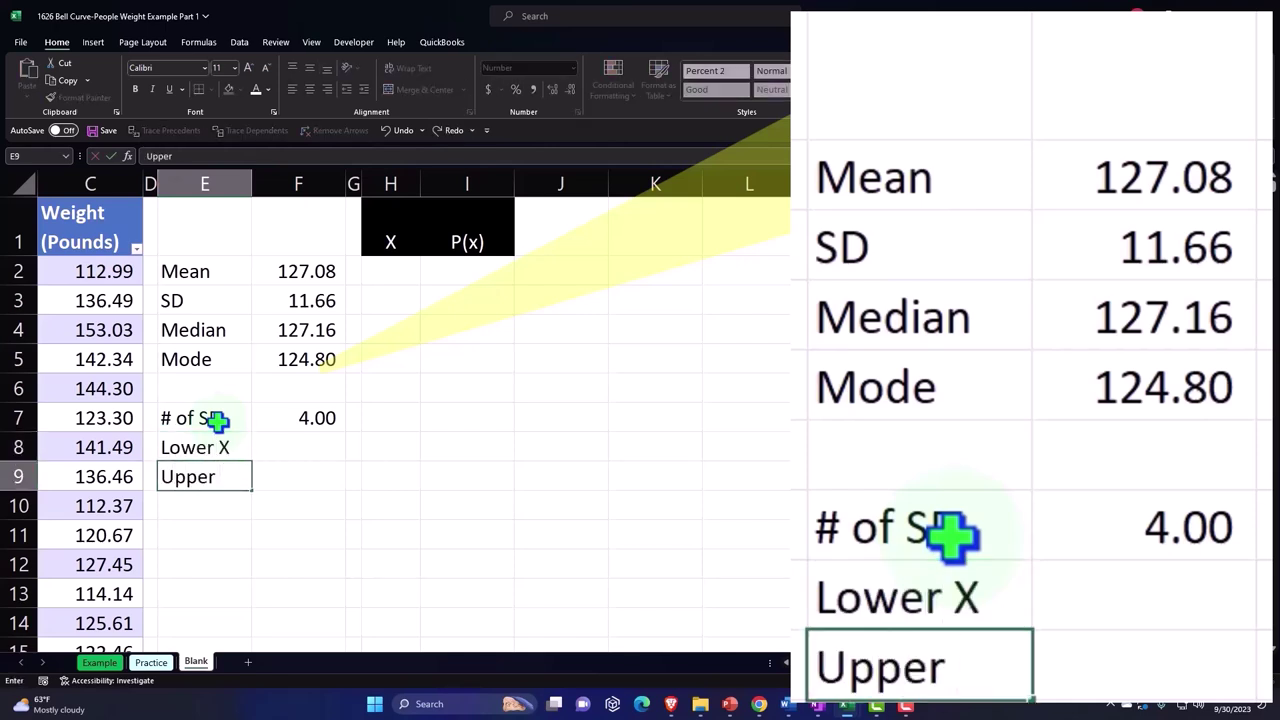
{"action": "type", "text": "X"}
{"action": "key", "text": "Tab"}
Step: Enter =F2-F3*F7 beside Lower X, giving 80.44
{"action": "key", "text": "Up"}
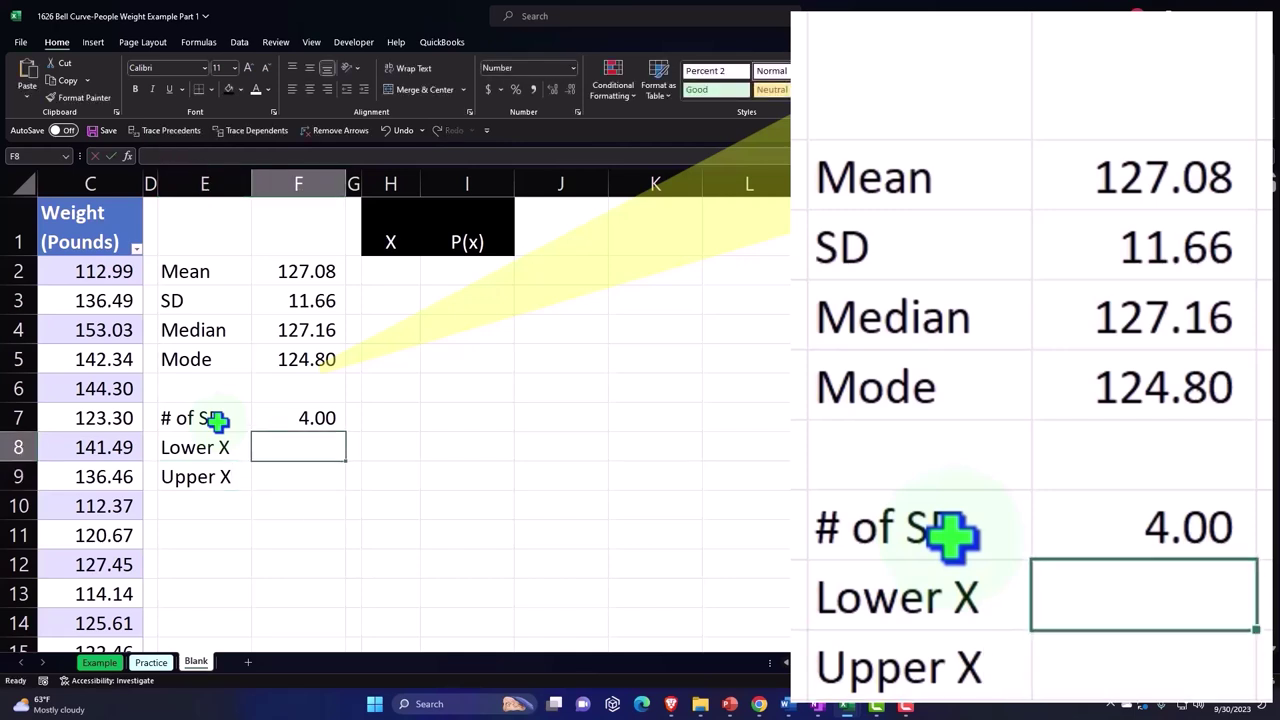
{"action": "type", "text": "="}
{"action": "key", "text": "Up"}
{"action": "key", "text": "Up"}
{"action": "key", "text": "Up"}
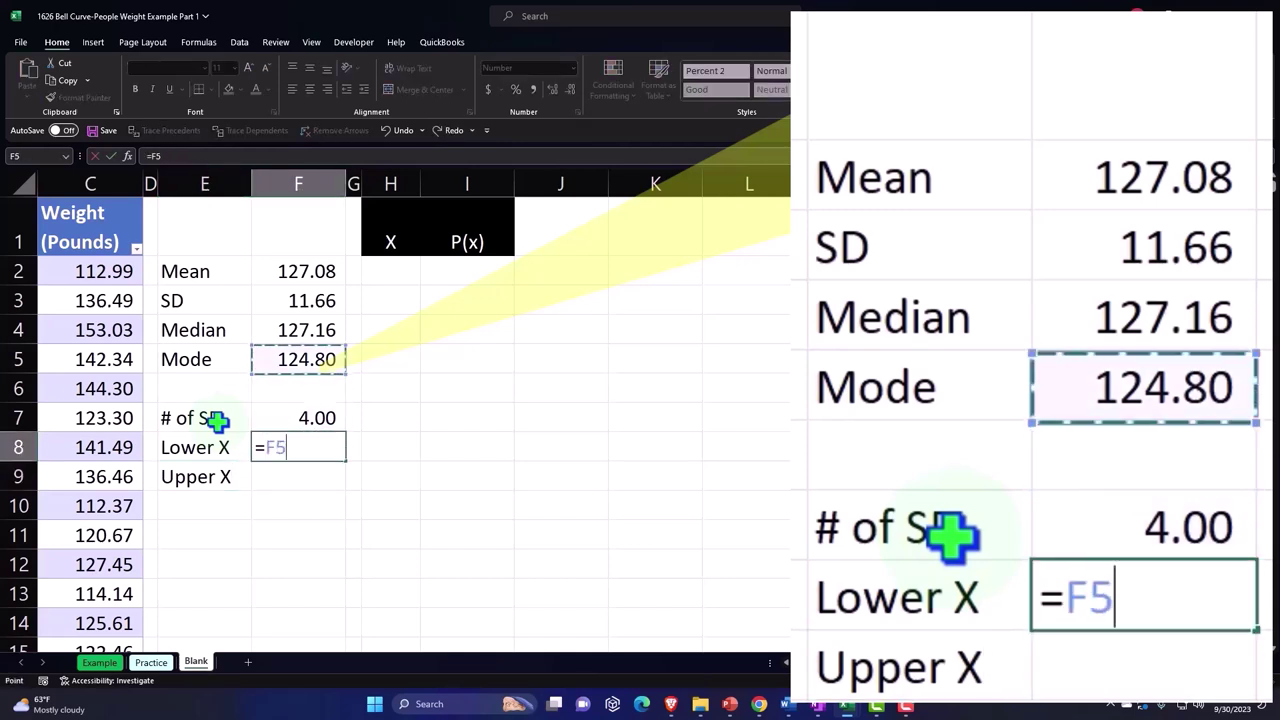
{"action": "key", "text": "Up"}
{"action": "key", "text": "Up"}
{"action": "key", "text": "Up"}
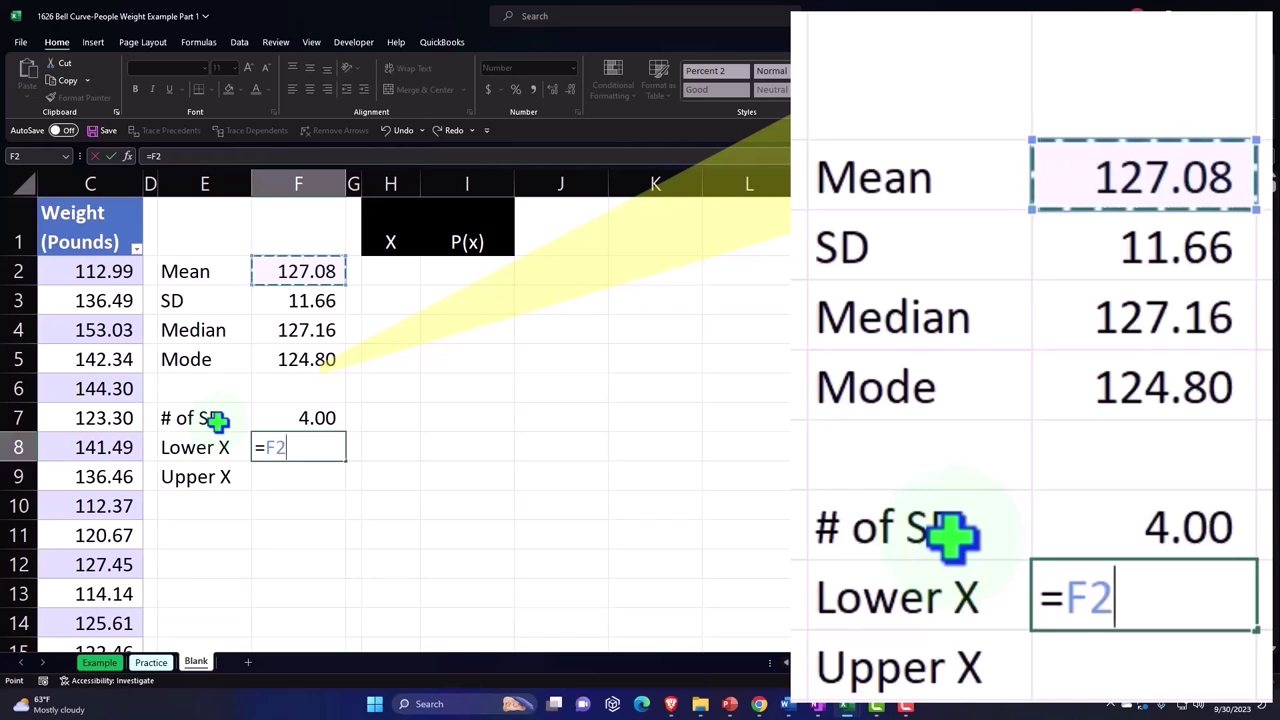
{"action": "type", "text": "-"}
{"action": "key", "text": "Up"}
{"action": "key", "text": "Up"}
{"action": "key", "text": "Up"}
{"action": "key", "text": "Up"}
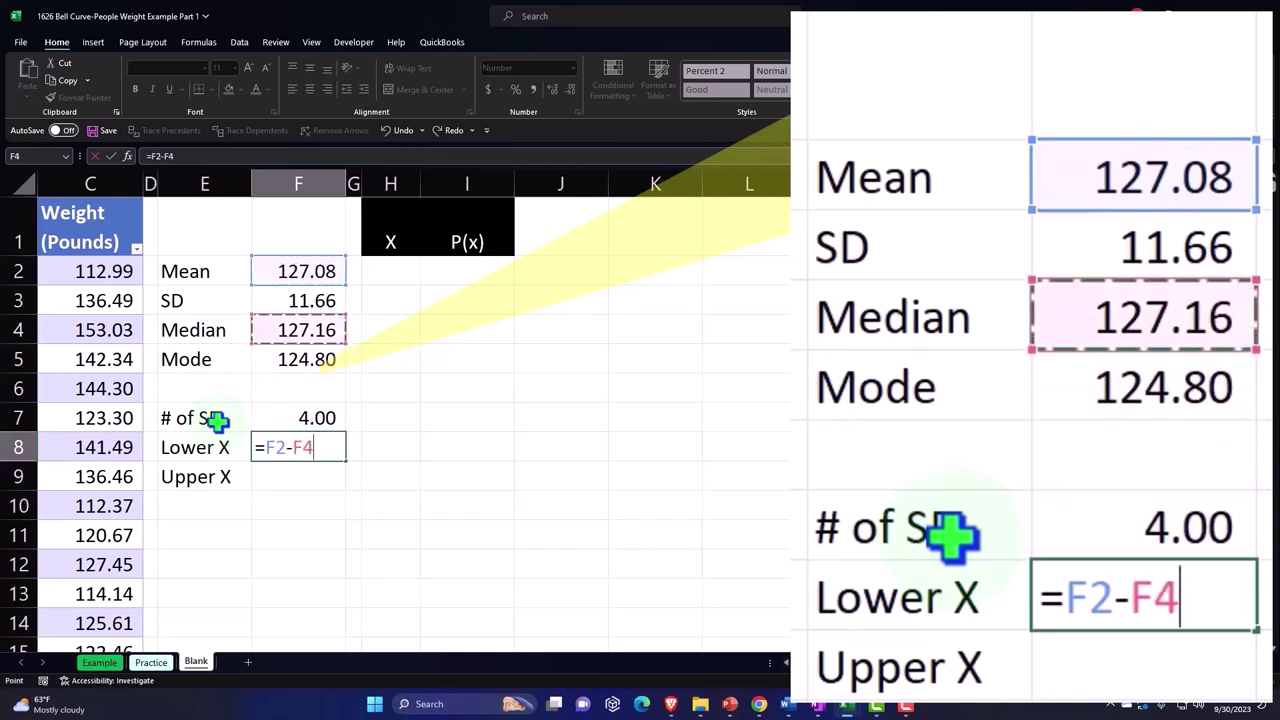
{"action": "key", "text": "Up"}
{"action": "type", "text": "*"}
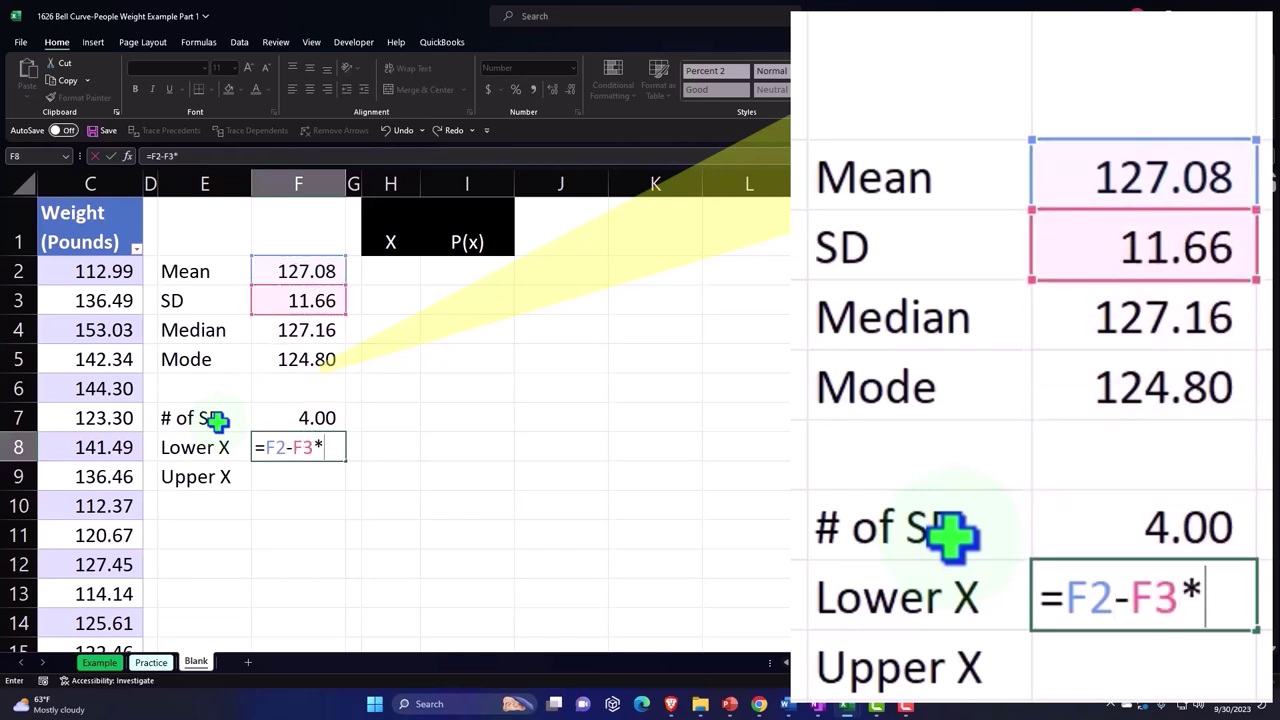
{"action": "key", "text": "Up"}
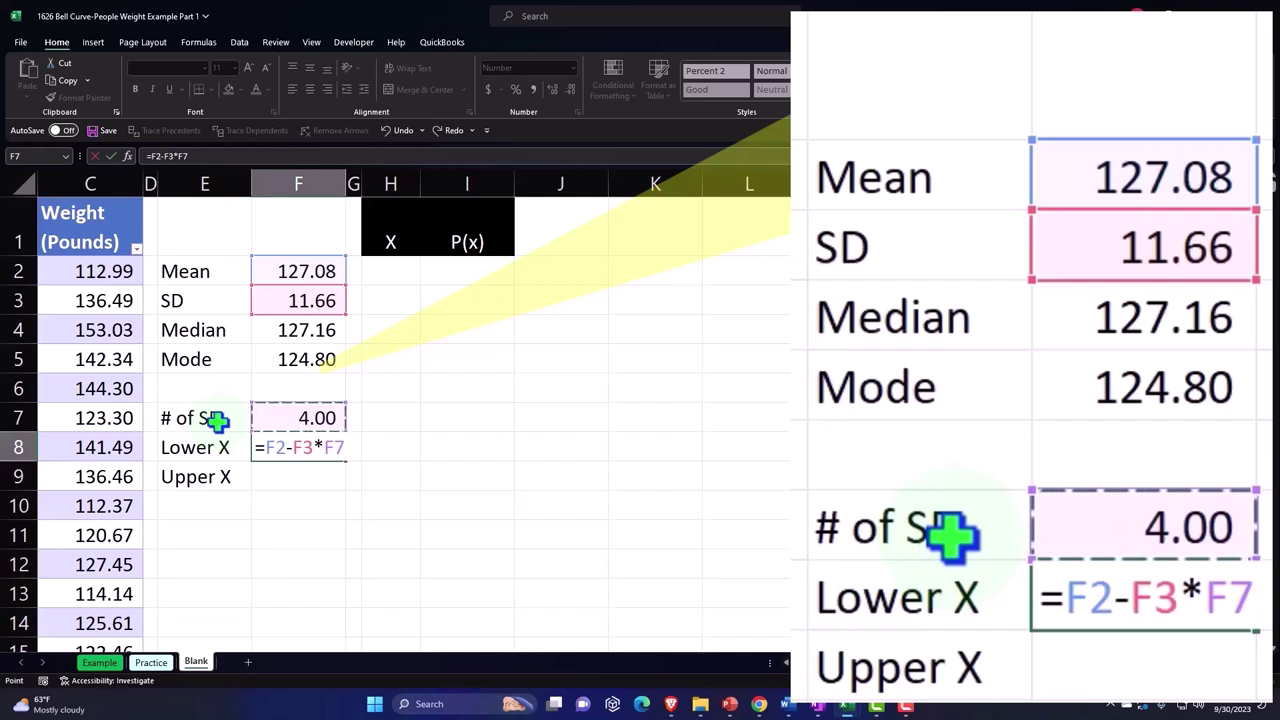
{"action": "key", "text": "Return"}
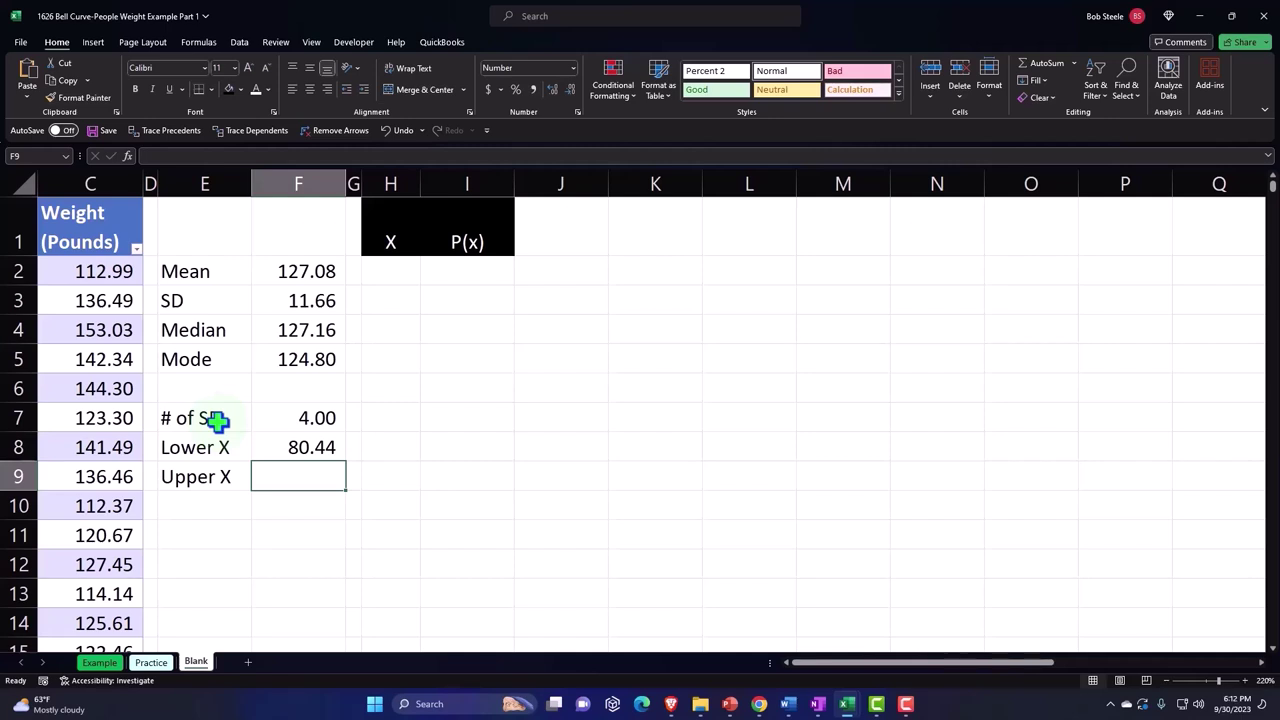
Step: Enter =F2+F3*F7 in F9 so Upper X reads 173.72
{"action": "type", "text": "="}
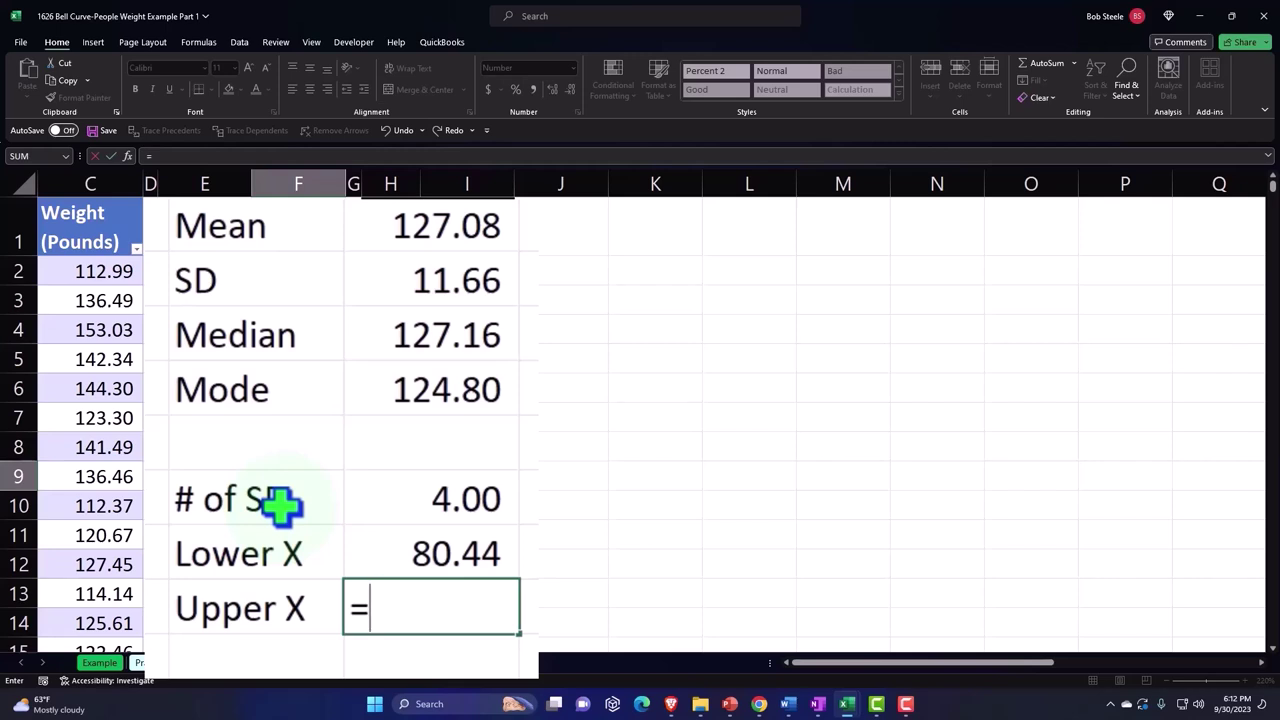
{"action": "key", "text": "Up"}
{"action": "key", "text": "Up"}
{"action": "key", "text": "Up"}
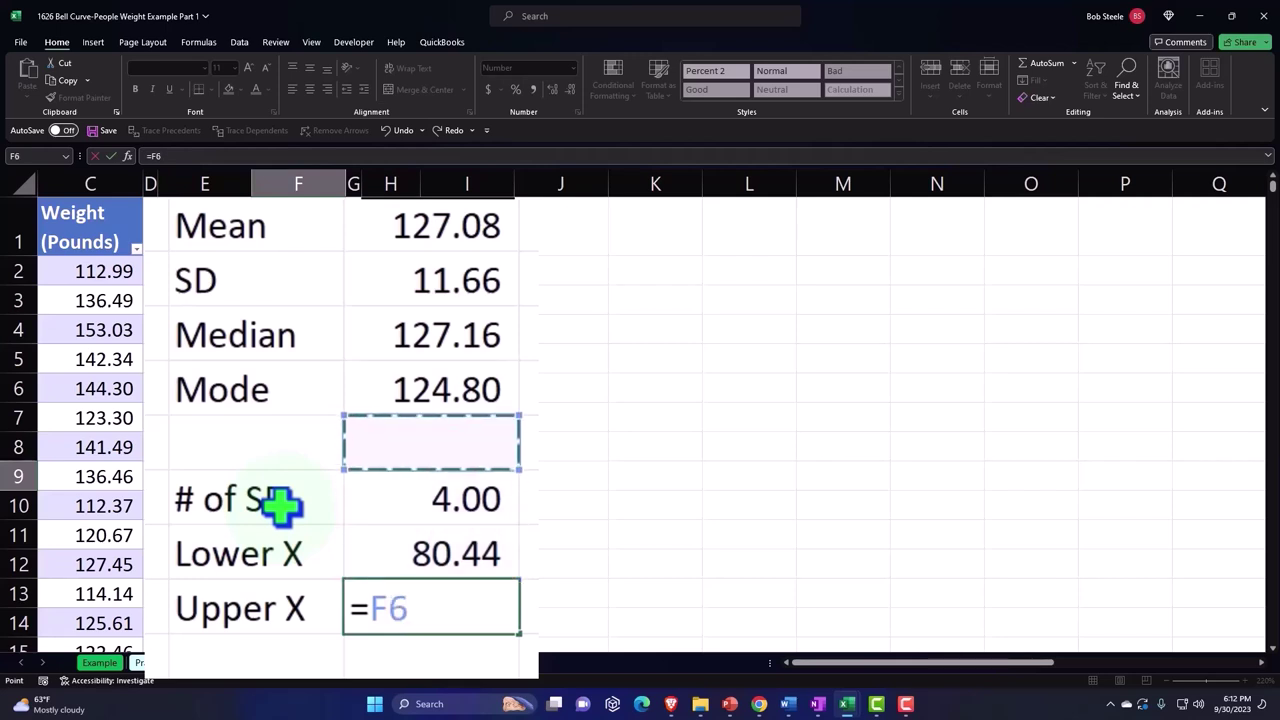
{"action": "key", "text": "Up"}
{"action": "key", "text": "Up"}
{"action": "key", "text": "Up"}
{"action": "key", "text": "Up"}
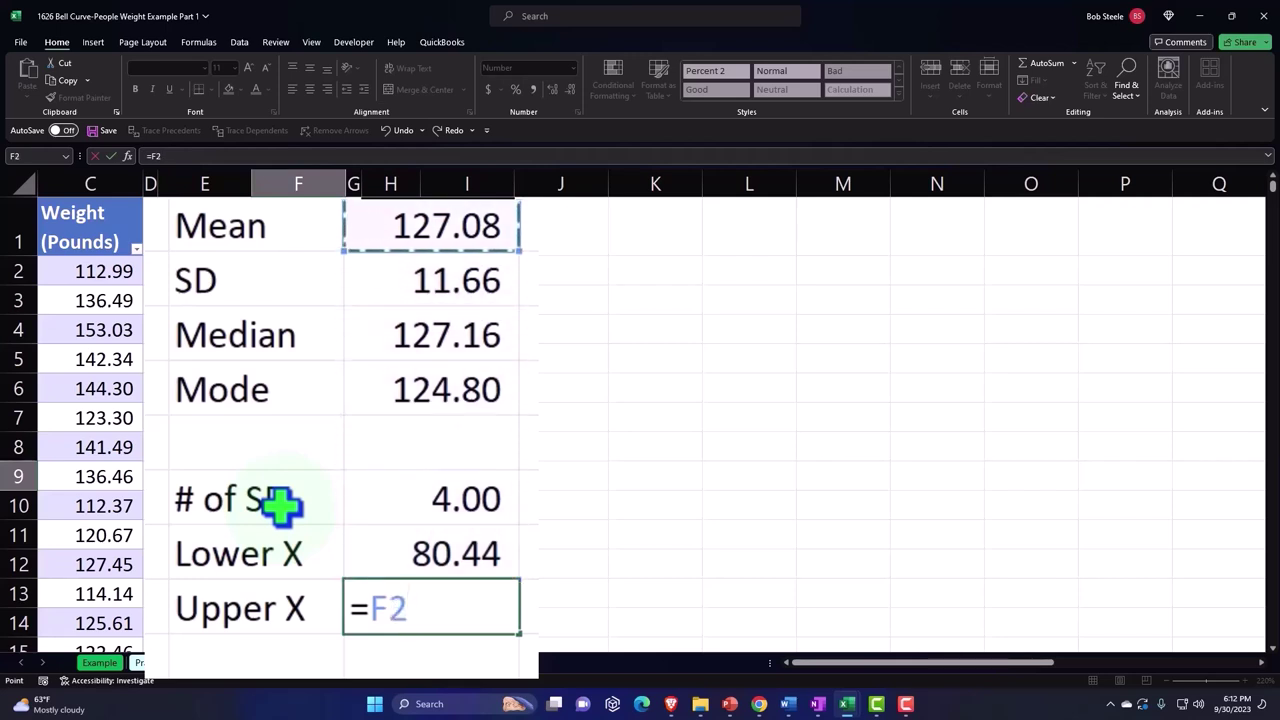
{"action": "type", "text": "+"}
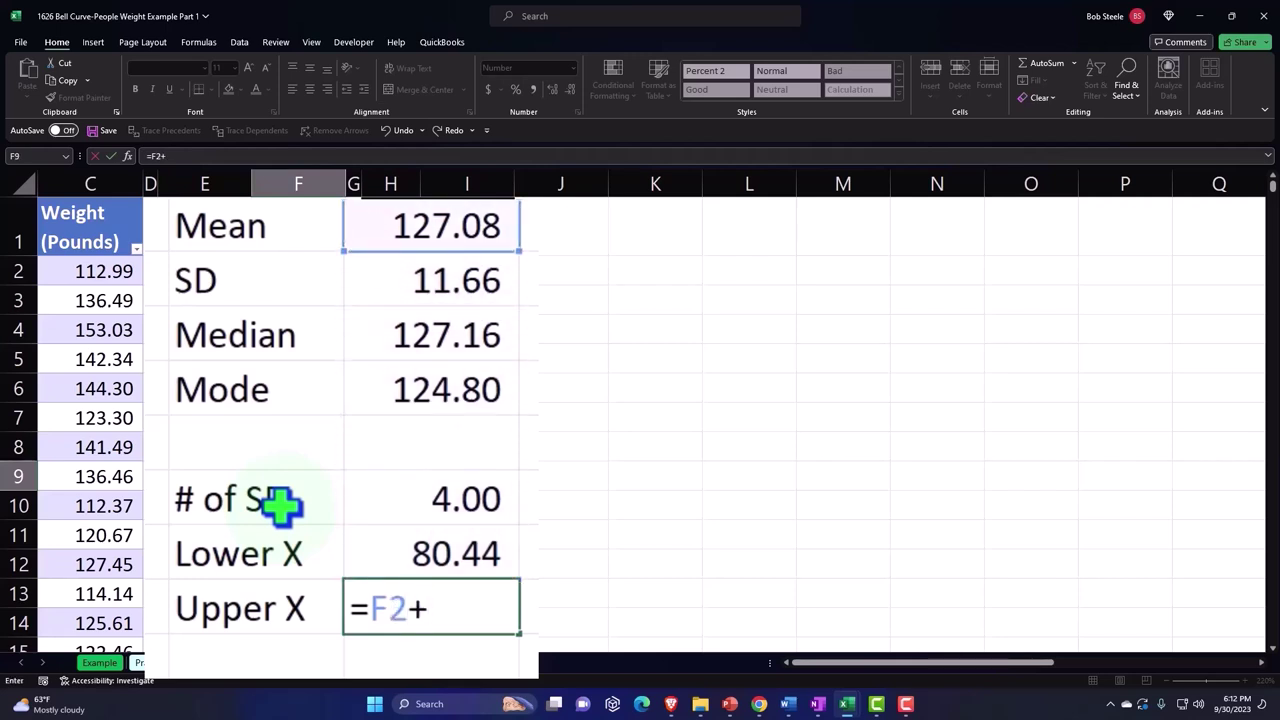
{"action": "key", "text": "Up"}
{"action": "key", "text": "Up"}
{"action": "key", "text": "Up"}
{"action": "key", "text": "Up"}
{"action": "key", "text": "Up"}
{"action": "key", "text": "Up"}
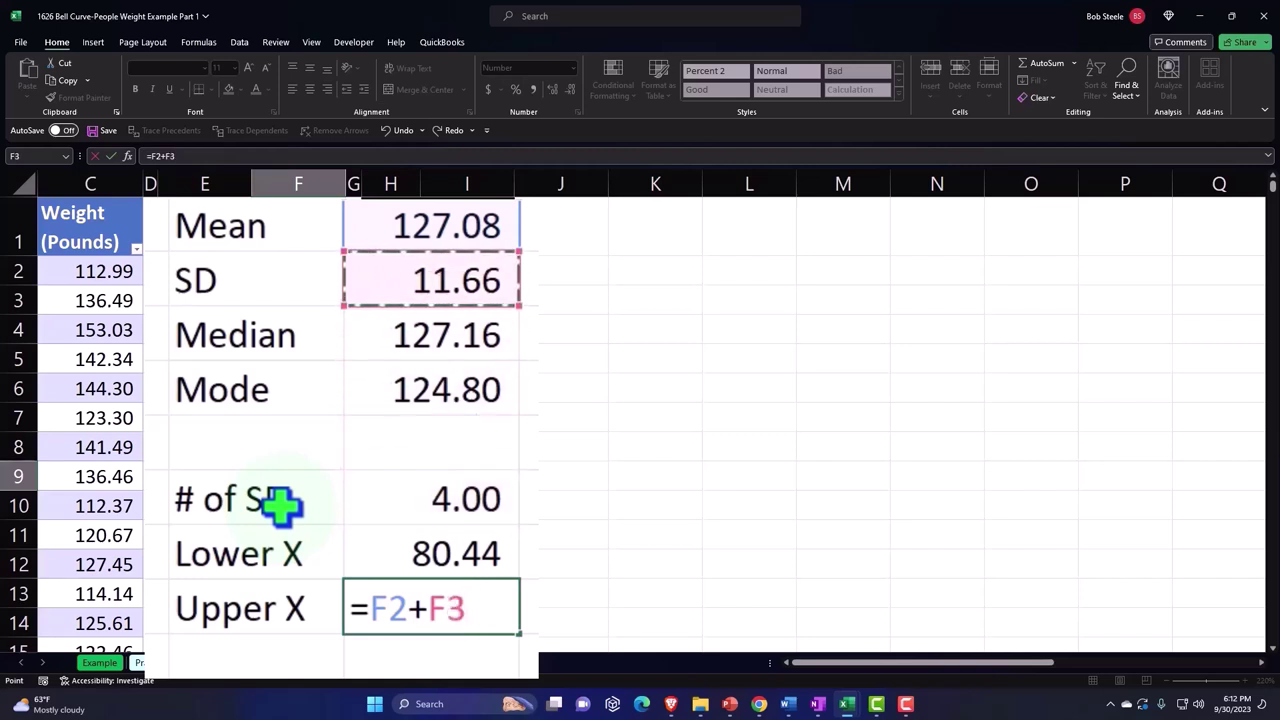
{"action": "type", "text": "*"}
{"action": "key", "text": "Up"}
{"action": "key", "text": "Up"}
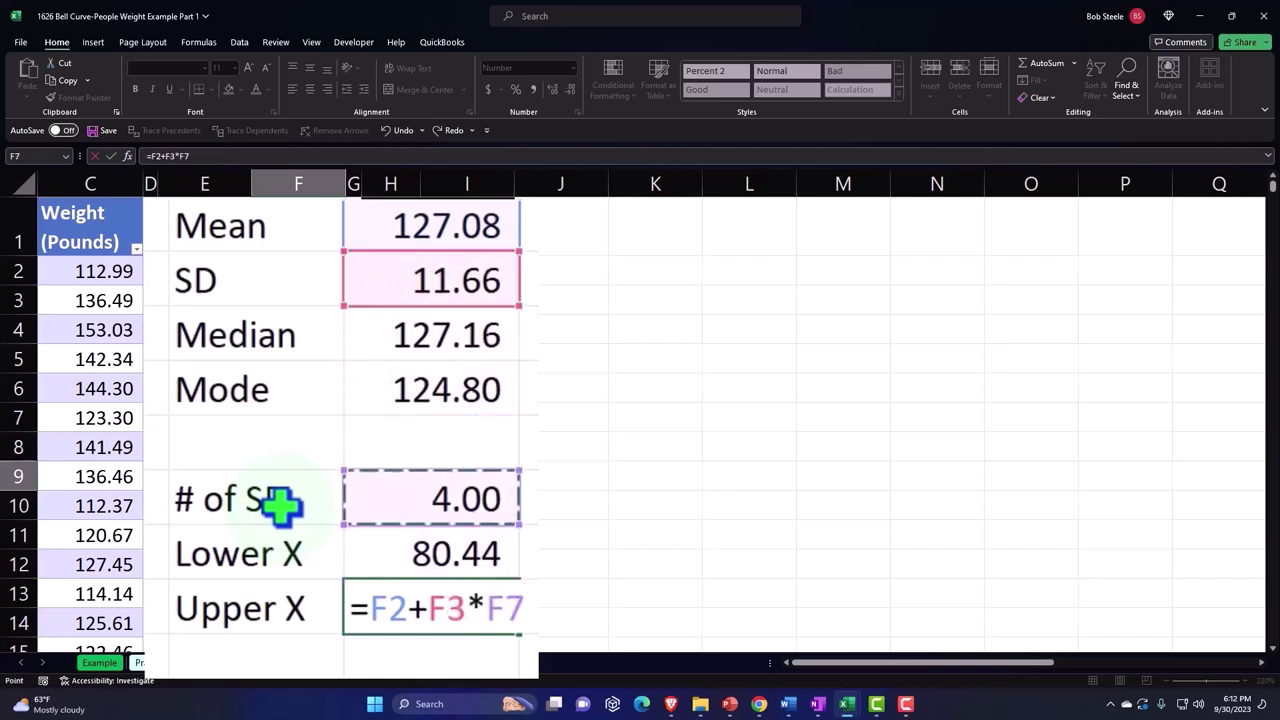
{"action": "key", "text": "Return"}
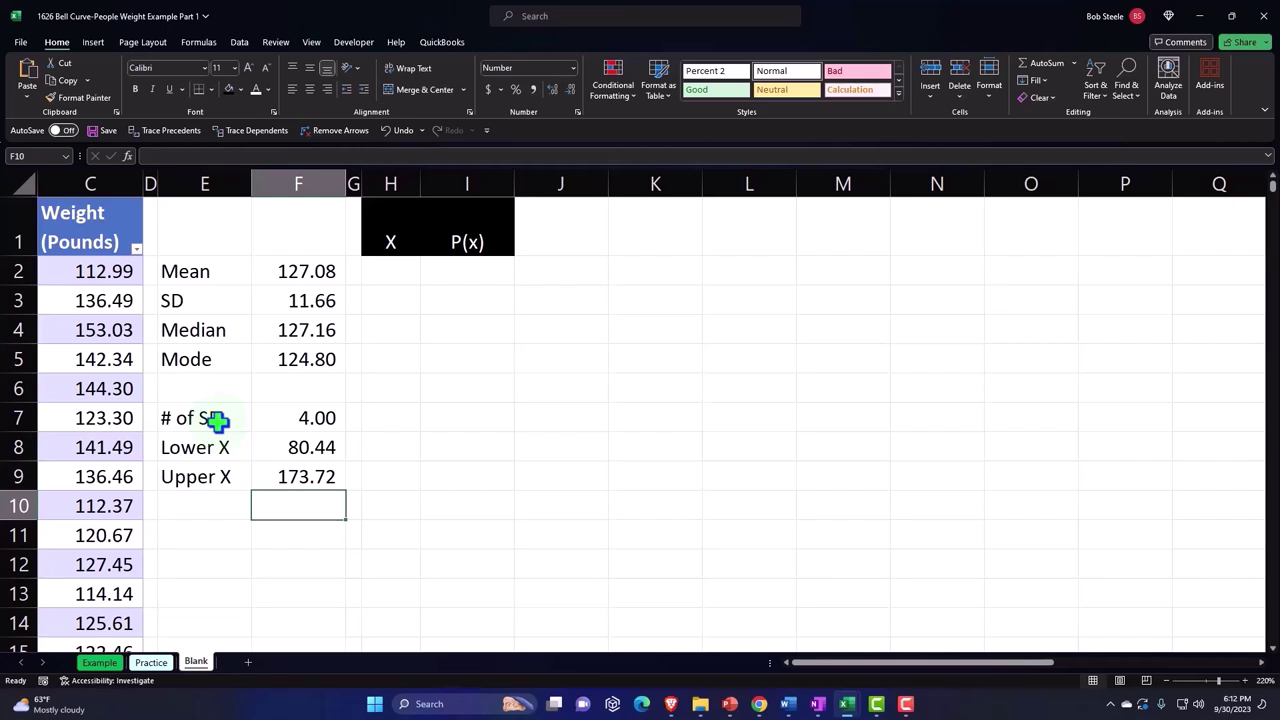
{"action": "key", "text": "Down"}
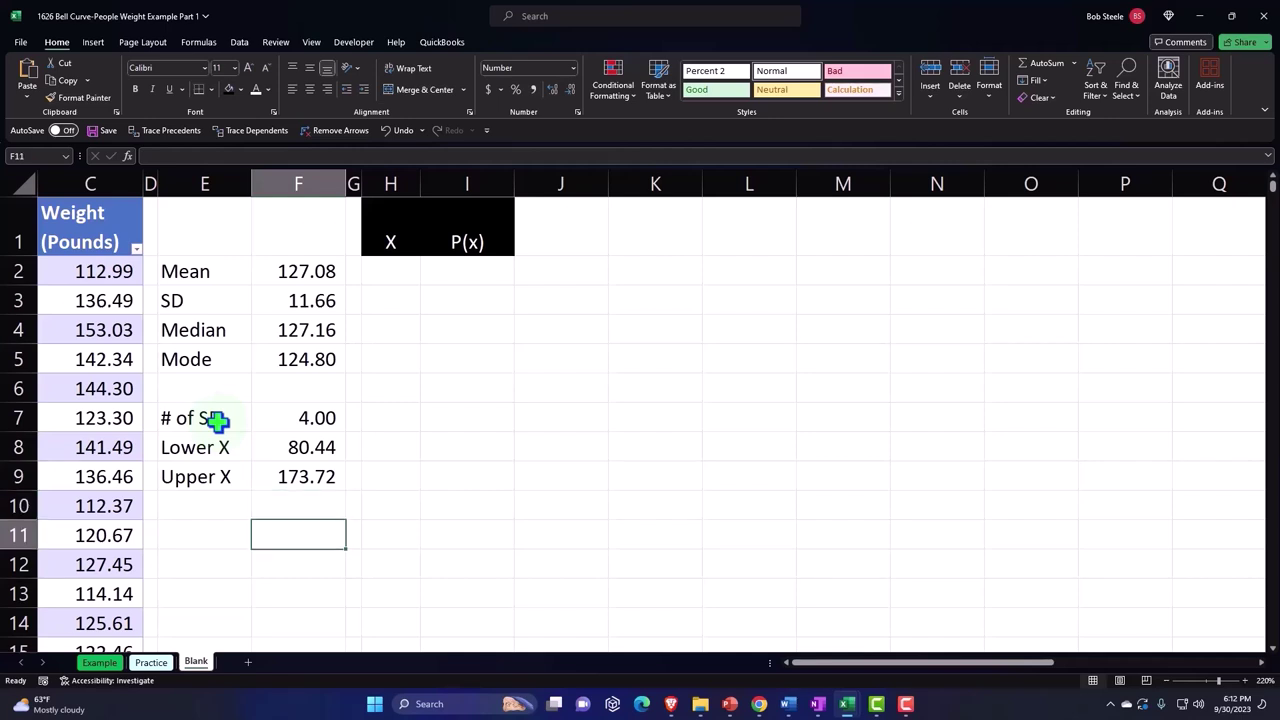
{"action": "key", "text": "Right"}
{"action": "key", "text": "Up"}
{"action": "key", "text": "Up"}
{"action": "key", "text": "Up"}
{"action": "key", "text": "Up"}
{"action": "key", "text": "Up"}
{"action": "key", "text": "Up"}
{"action": "key", "text": "Up"}
{"action": "key", "text": "Up"}
{"action": "key", "text": "Up"}
{"action": "key", "text": "Right"}
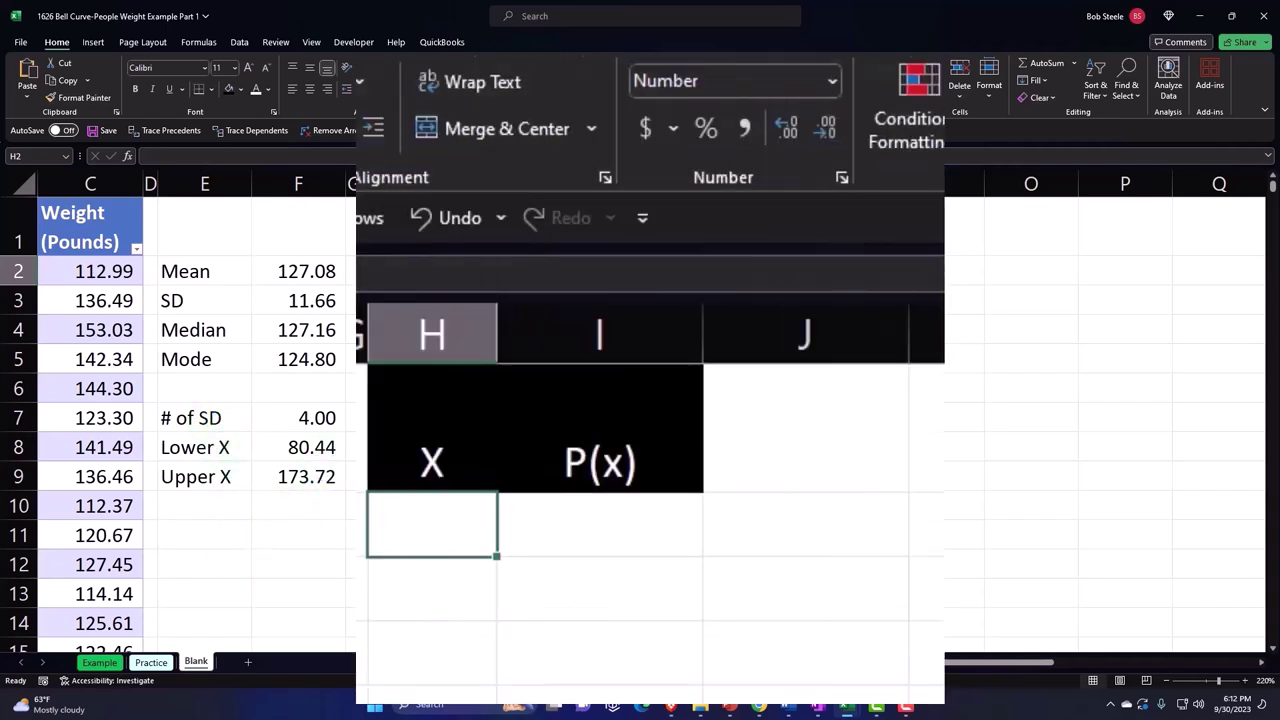
Step: Enter 80 in H2 and =H2+1 in H3, both shown as whole numbers
{"action": "key", "text": "Return"}
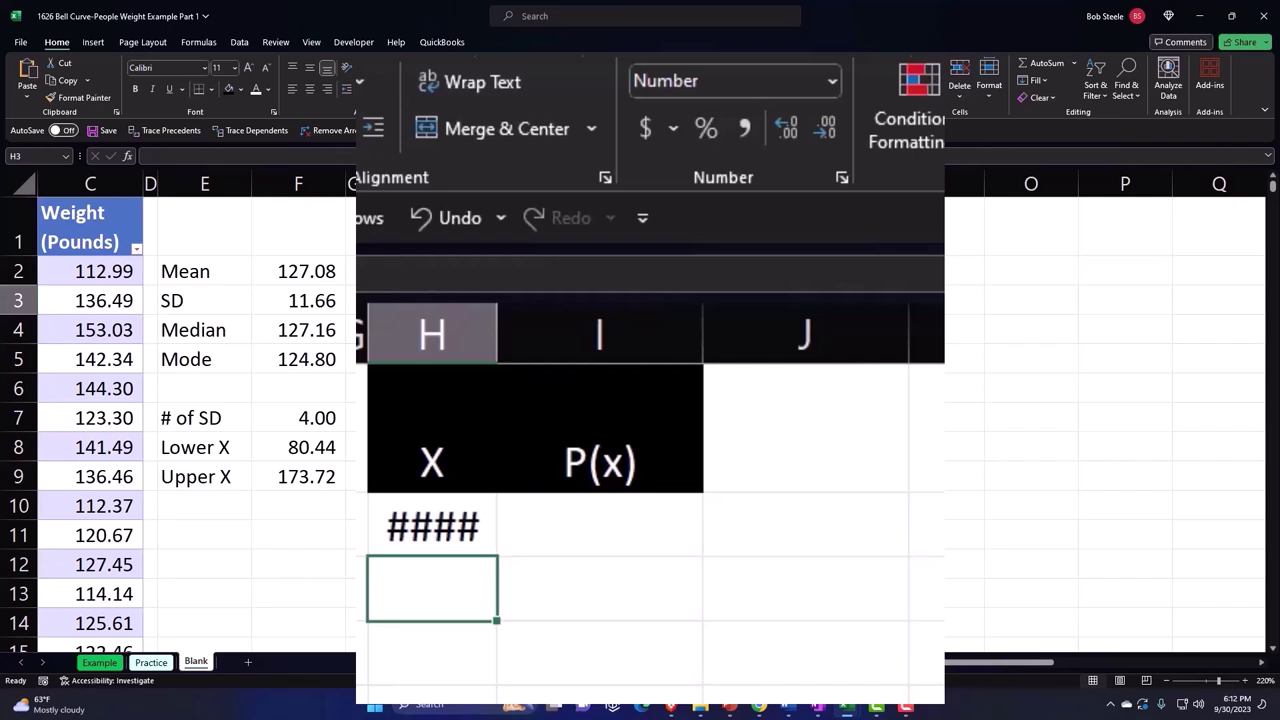
{"action": "key", "text": "Up"}
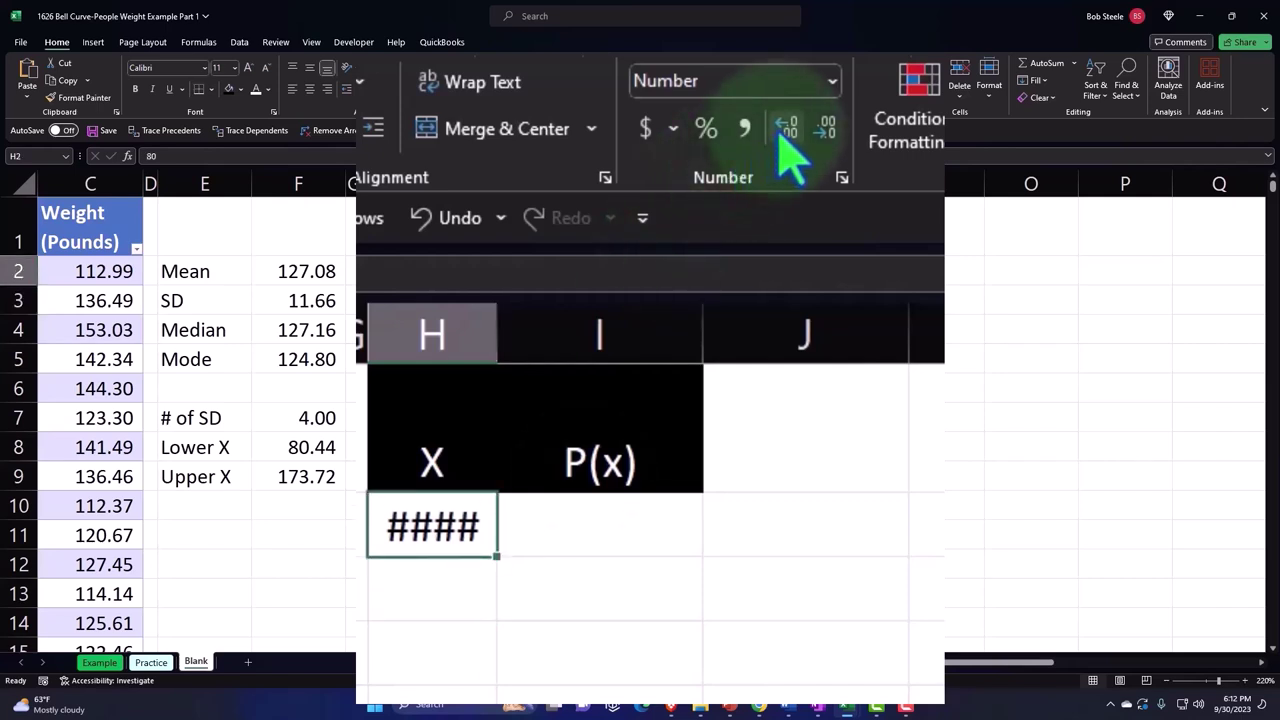
{"action": "left_click", "coordinate": [838, 138]}
{"action": "left_click", "coordinate": [838, 138]}
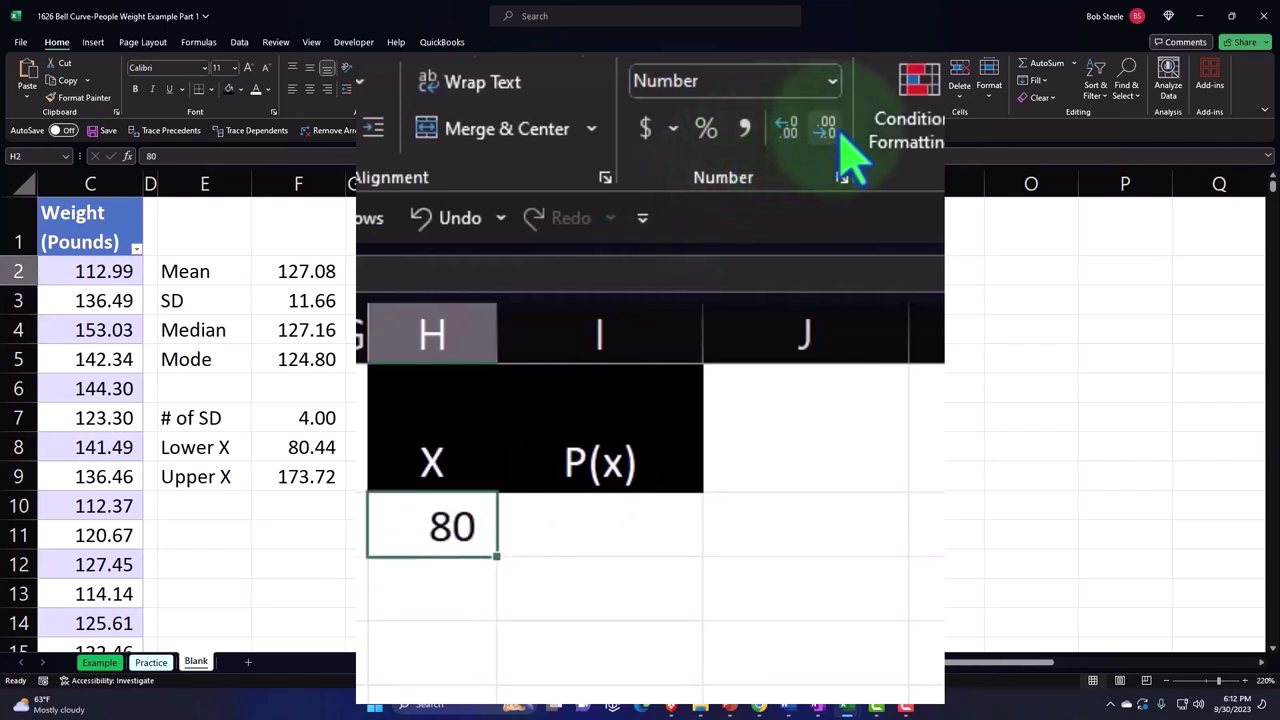
{"action": "left_click", "coordinate": [474, 580]}
{"action": "type", "text": "=H2+1"}
{"action": "key", "text": "Return"}
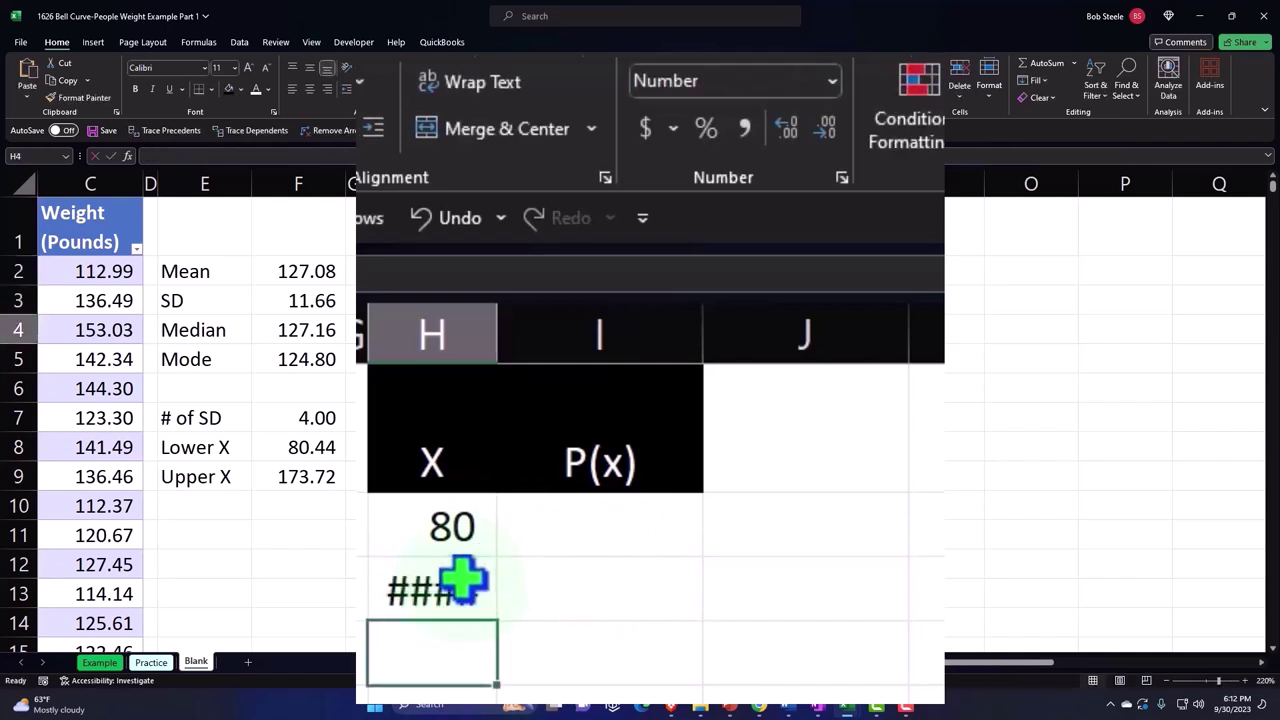
{"action": "left_click", "coordinate": [463, 582]}
{"action": "left_click", "coordinate": [838, 134]}
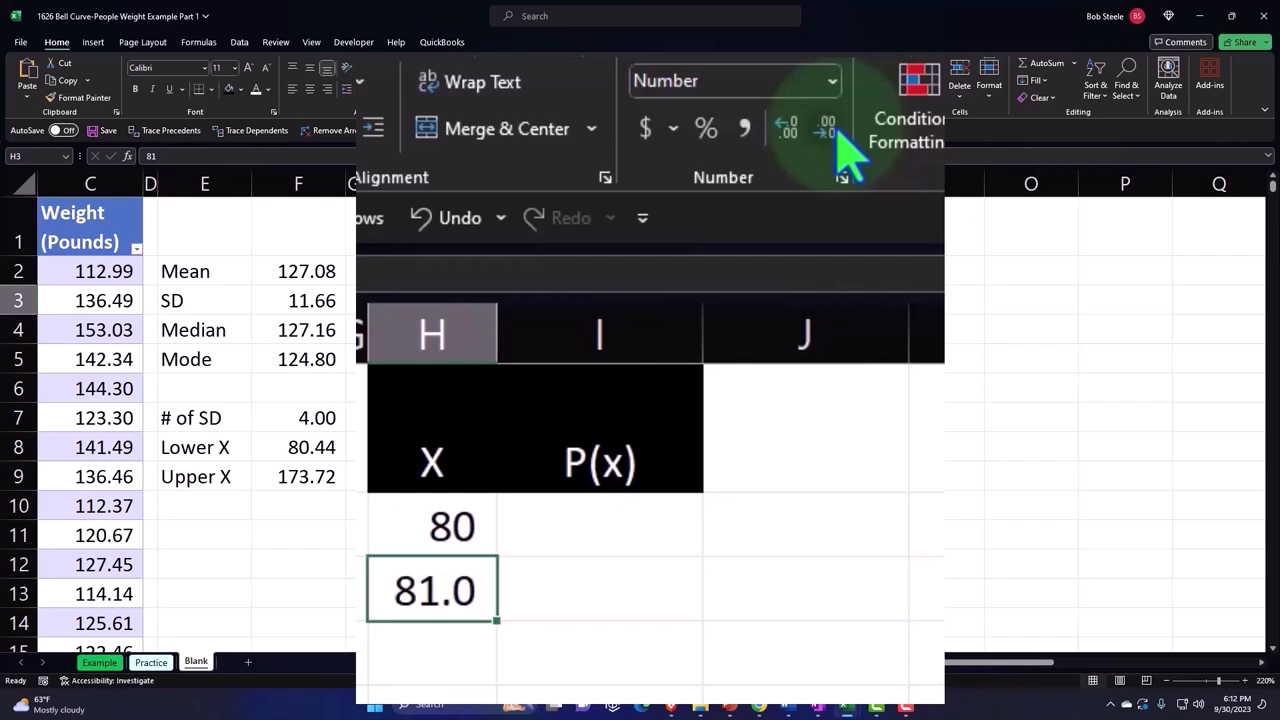
{"action": "left_click", "coordinate": [838, 134]}
Step: Fill the X series from H2:H3 down to row 100
{"action": "left_click_drag", "start_coordinate": [450, 524], "coordinate": [452, 582]}
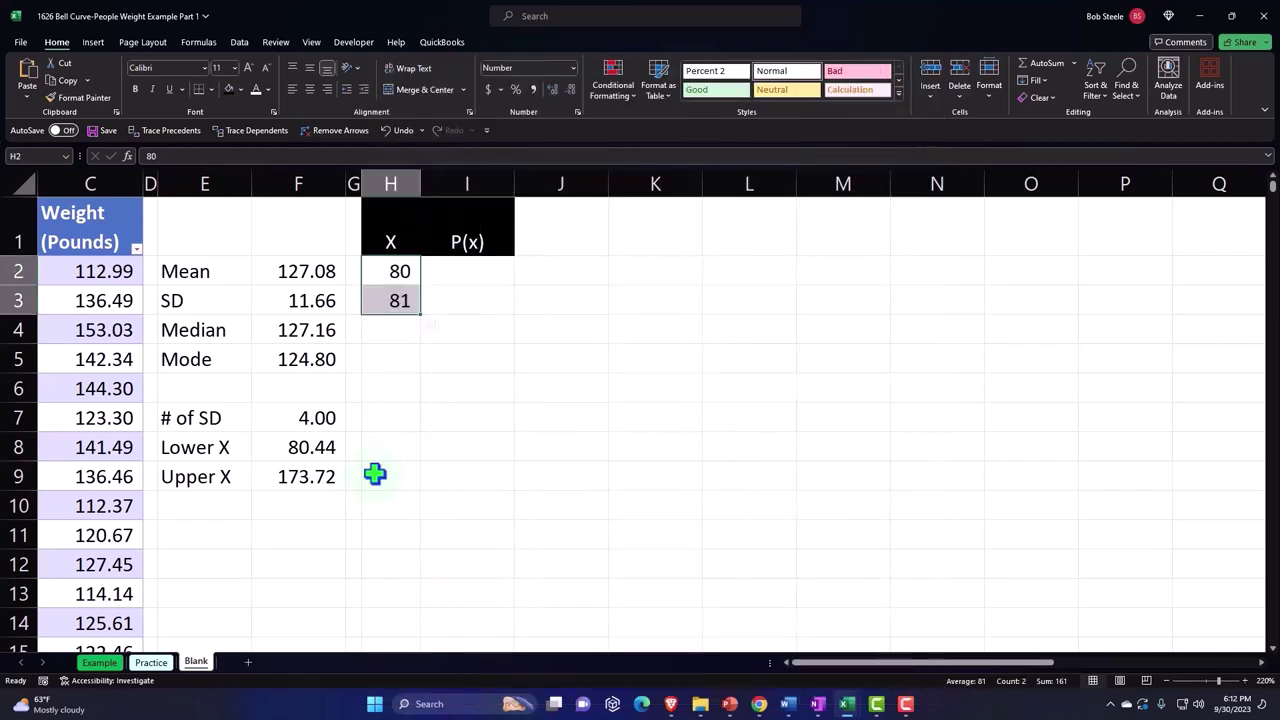
{"action": "left_click_drag", "start_coordinate": [422, 318], "coordinate": [433, 677]}
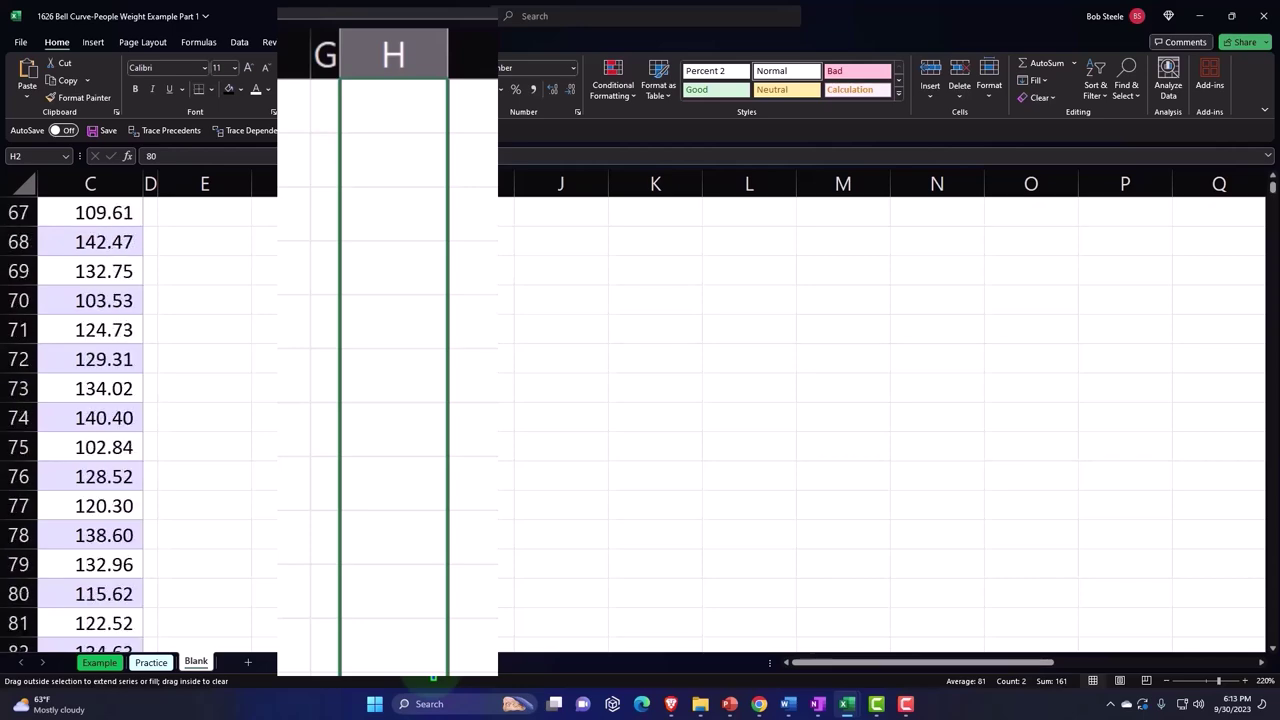
{"action": "mouse_move", "coordinate": [433, 677]}
{"action": "left_mouse_down"}
{"action": "mouse_move", "coordinate": [471, 589]}
{"action": "mouse_move", "coordinate": [459, 588]}
{"action": "left_mouse_up"}
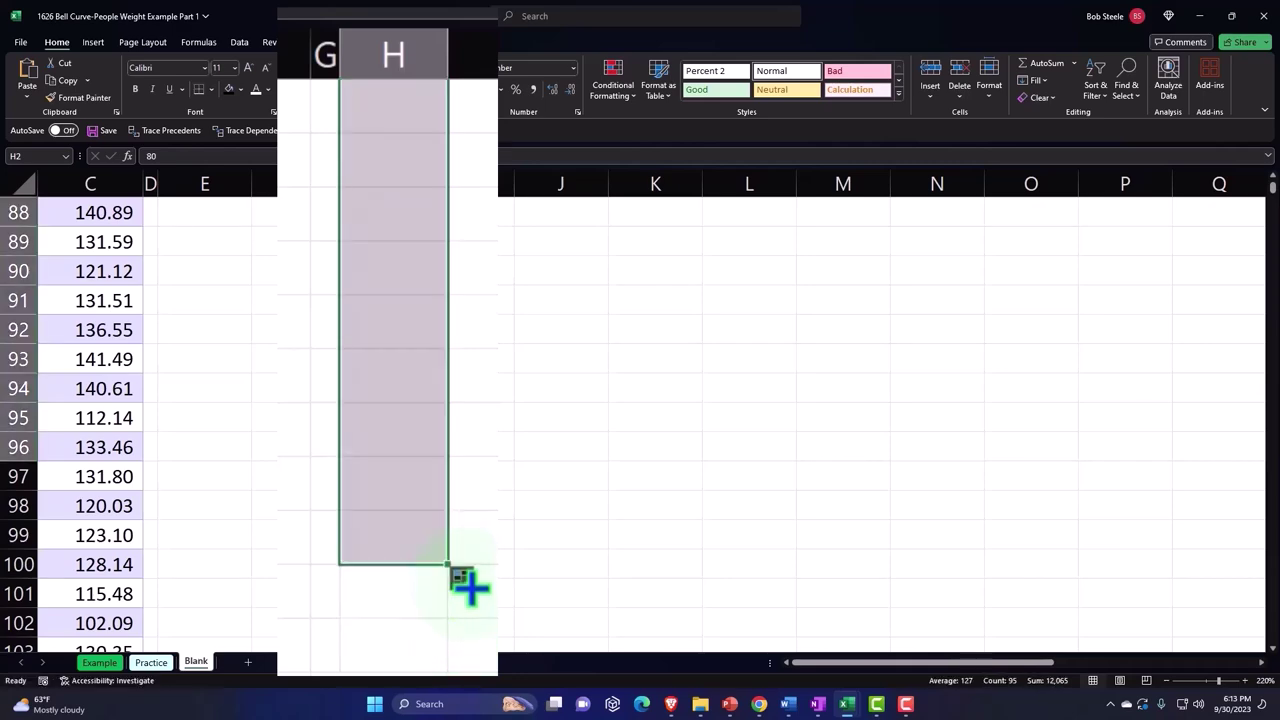
{"action": "scroll", "coordinate": [532, 352], "scroll_direction": "up", "scroll_amount": 10}
{"action": "scroll", "coordinate": [532, 352], "scroll_direction": "up", "scroll_amount": 9}
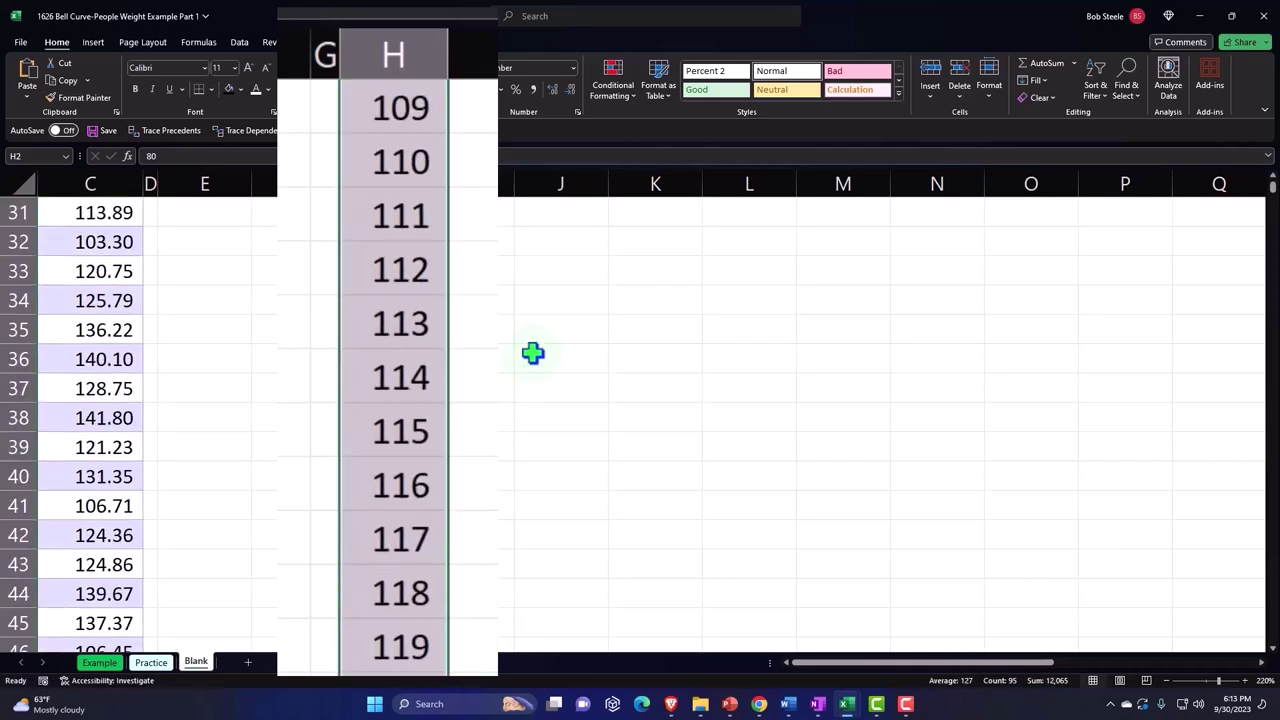
{"action": "scroll", "coordinate": [532, 352], "scroll_direction": "up", "scroll_amount": 8}
{"action": "scroll", "coordinate": [532, 352], "scroll_direction": "up", "scroll_amount": 2}
{"action": "left_click", "coordinate": [499, 371]}
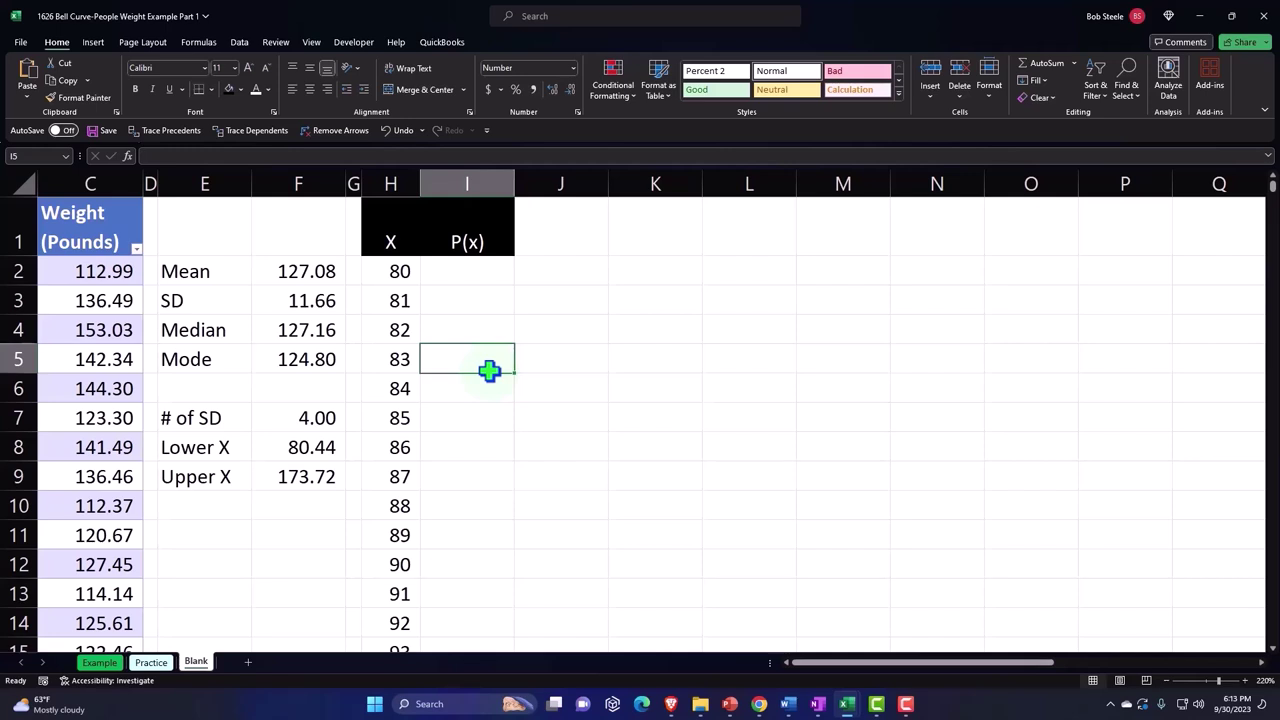
Step: Enter =NORM.DIST(H2,$F$2,$F$3,0) in I2 for the probability at X = 80
{"action": "key", "text": "Up"}
{"action": "key", "text": "Up"}
{"action": "key", "text": "Up"}
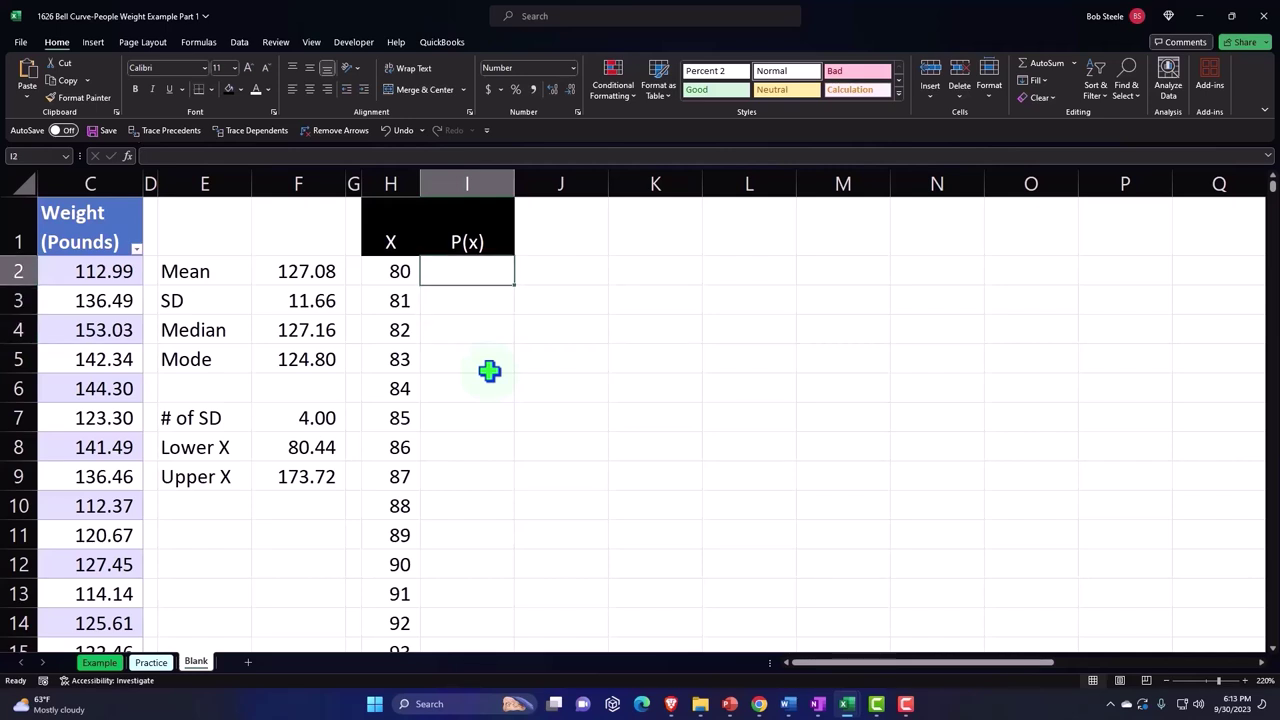
{"action": "type", "text": "=nor"}
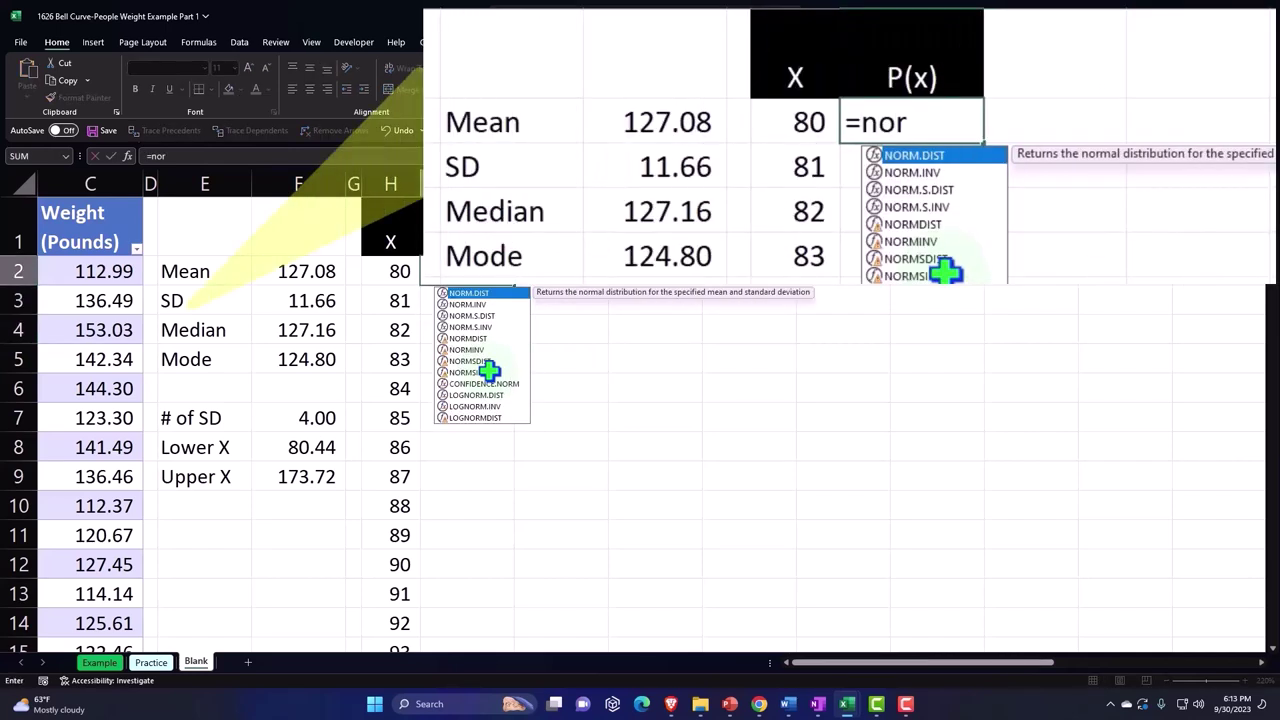
{"action": "key", "text": "Tab"}
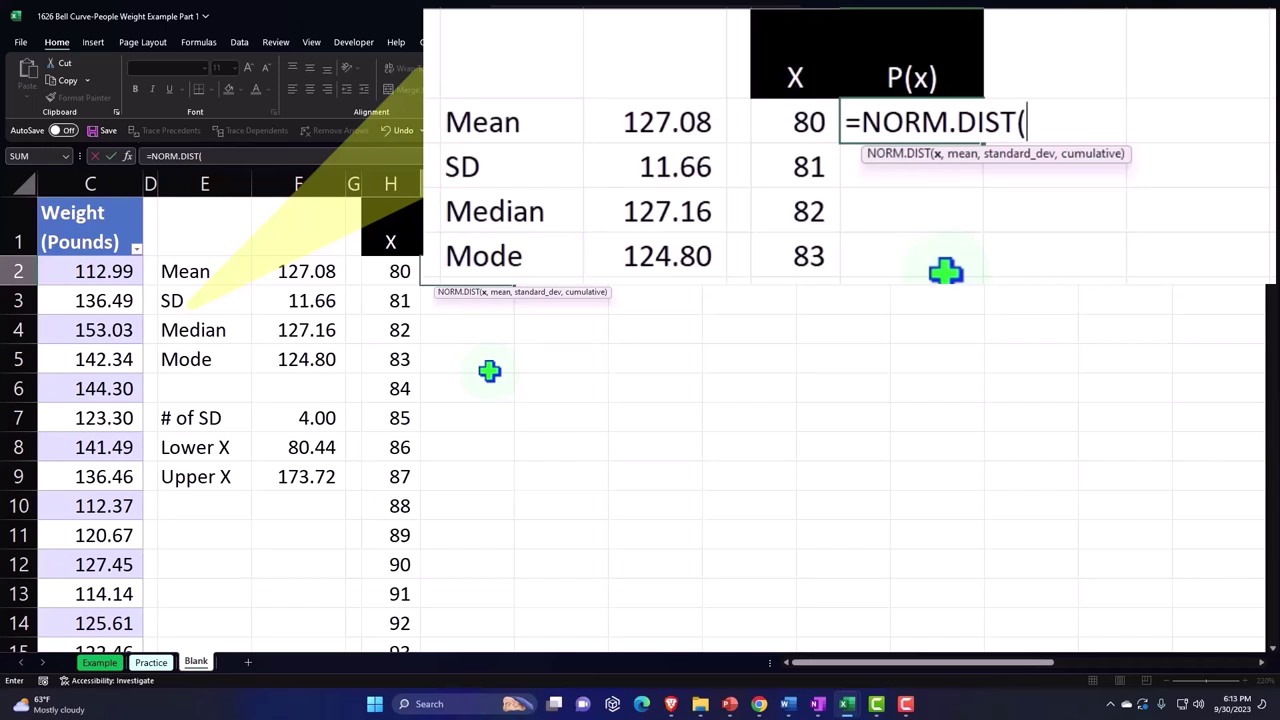
{"action": "key", "text": "Left"}
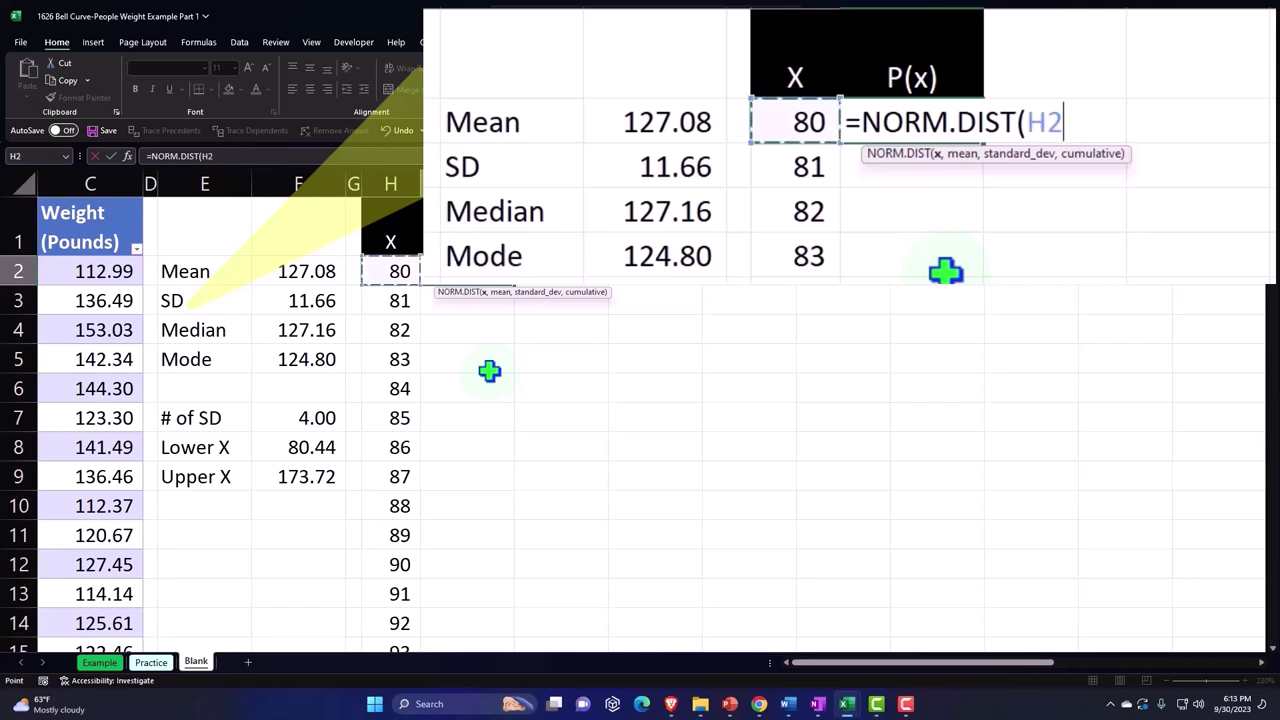
{"action": "type", "text": ","}
{"action": "key", "text": "Left"}
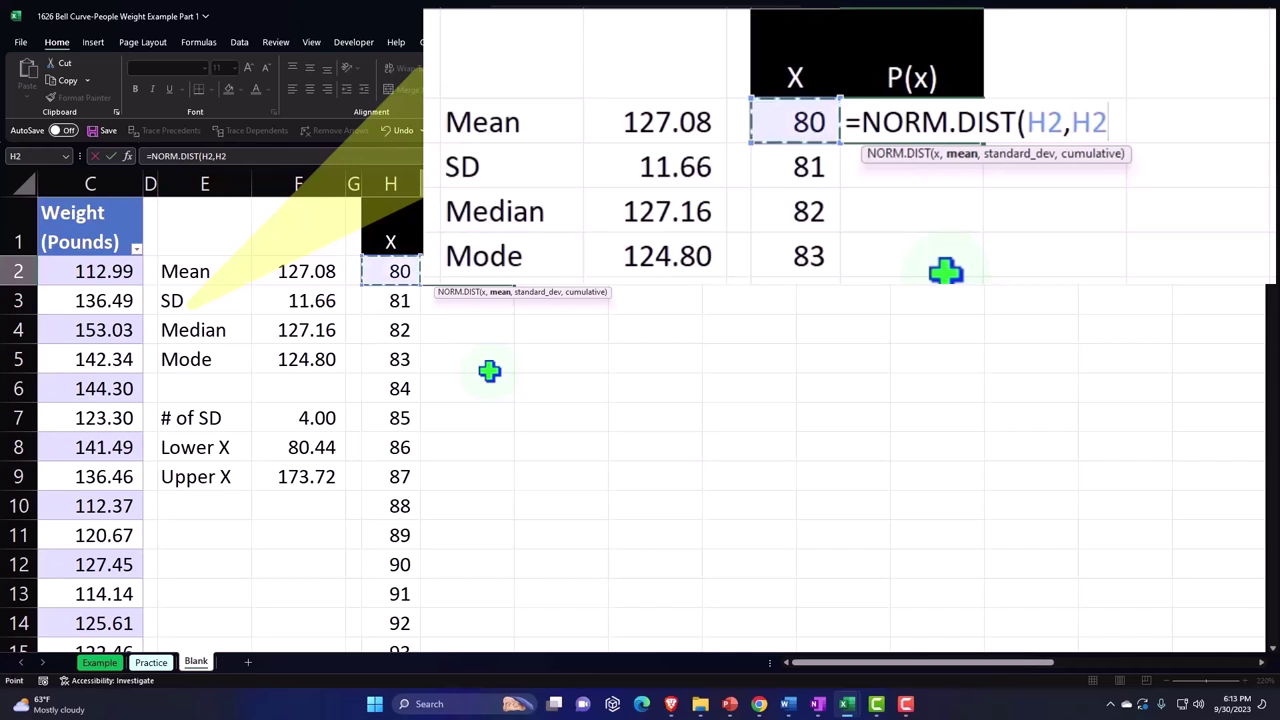
{"action": "key", "text": "Left"}
{"action": "key", "text": "Left"}
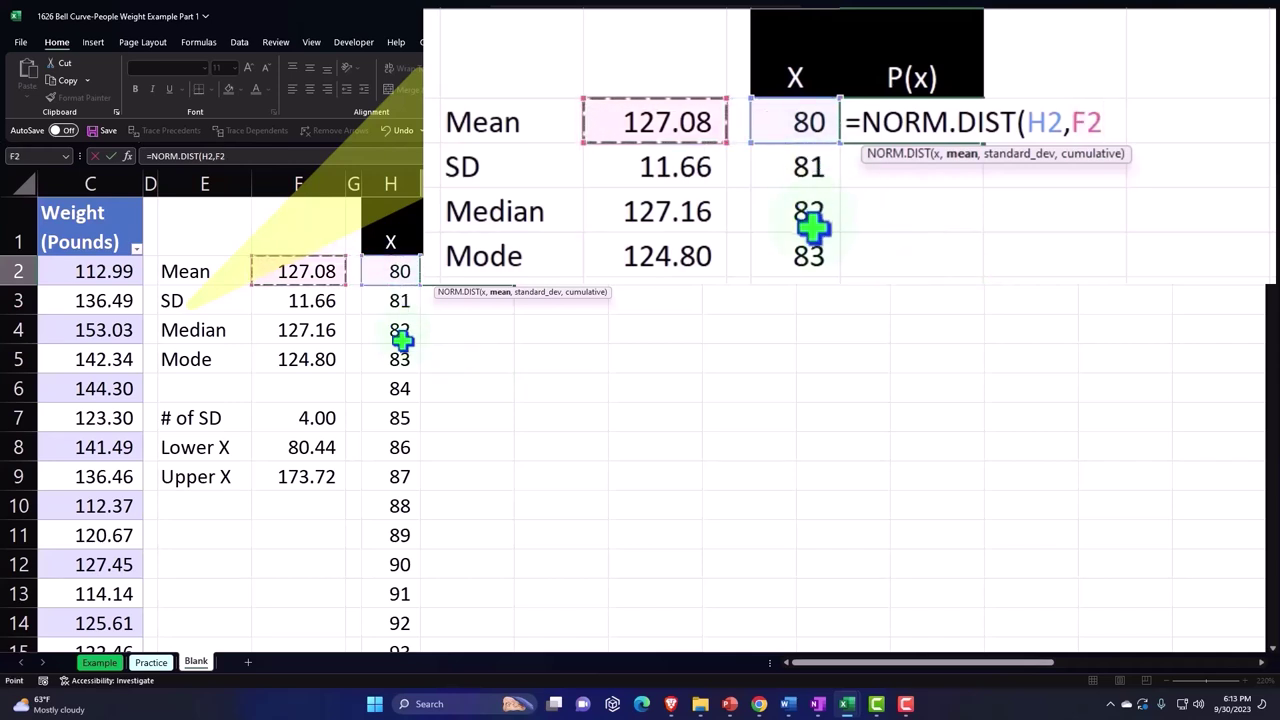
{"action": "key", "text": "F4"}
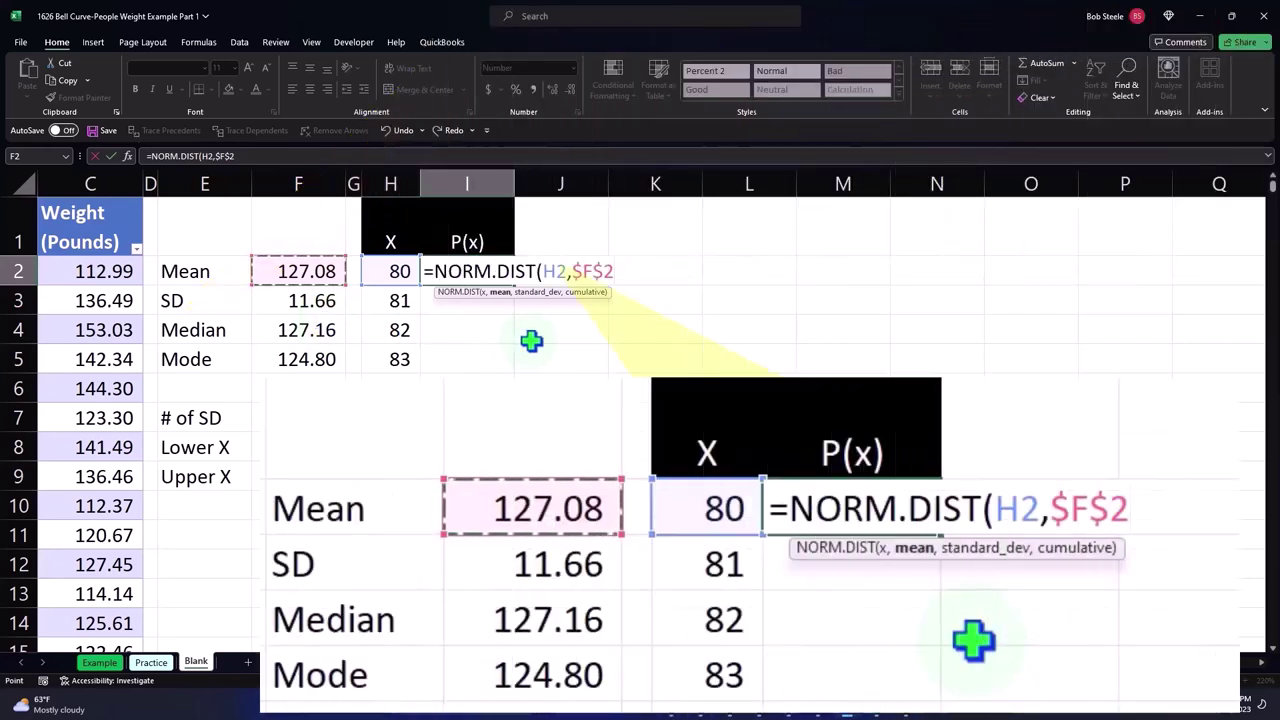
{"action": "type", "text": ","}
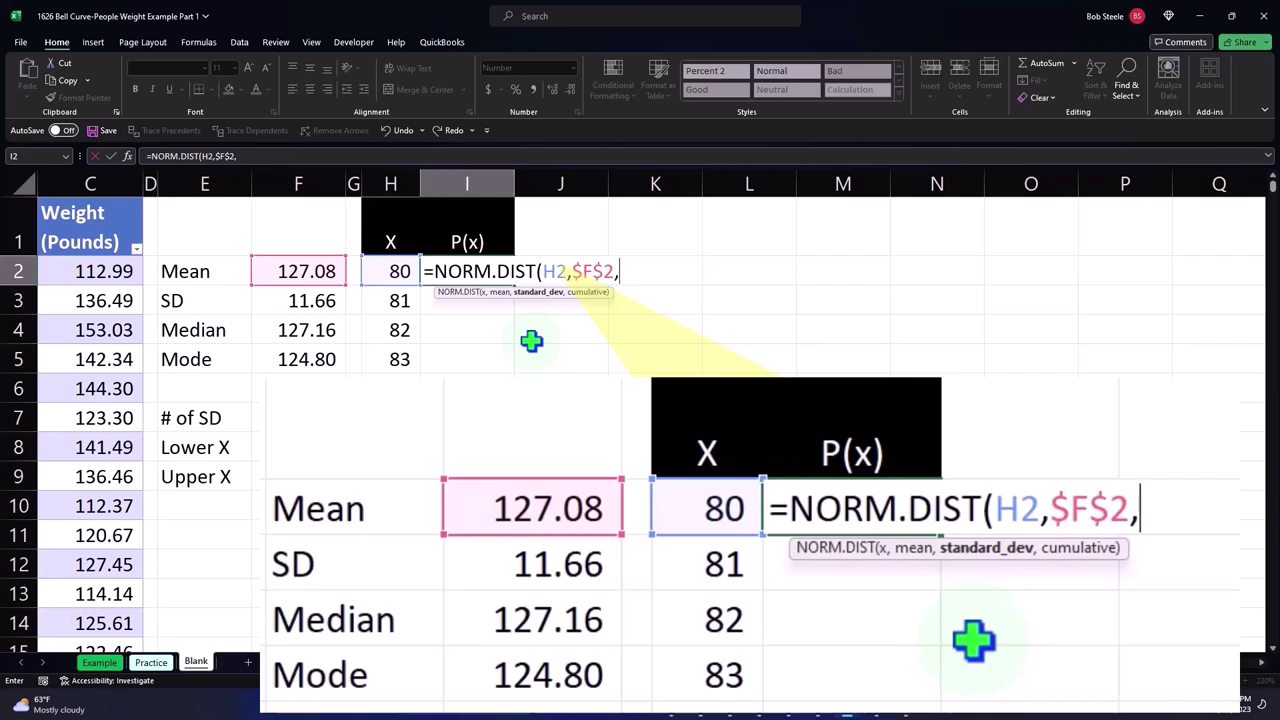
{"action": "key", "text": "Left"}
{"action": "key", "text": "Left"}
{"action": "key", "text": "Left"}
{"action": "key", "text": "Down"}
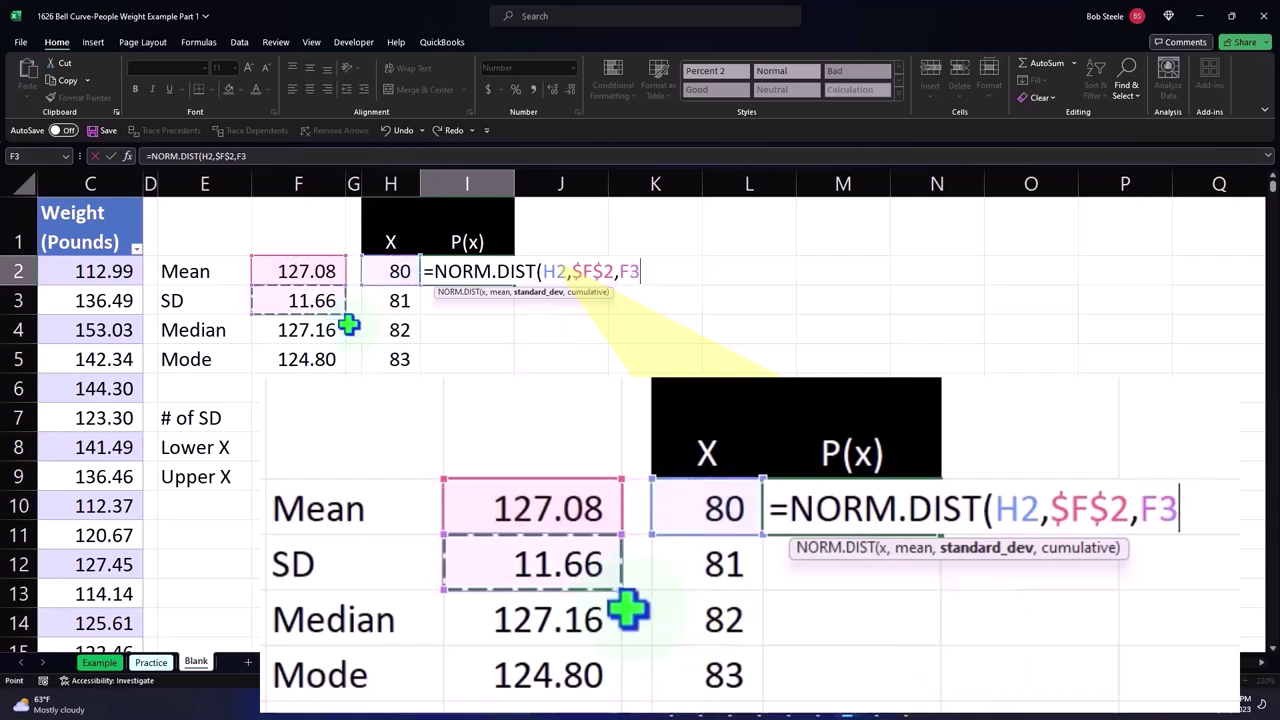
{"action": "key", "text": "F4"}
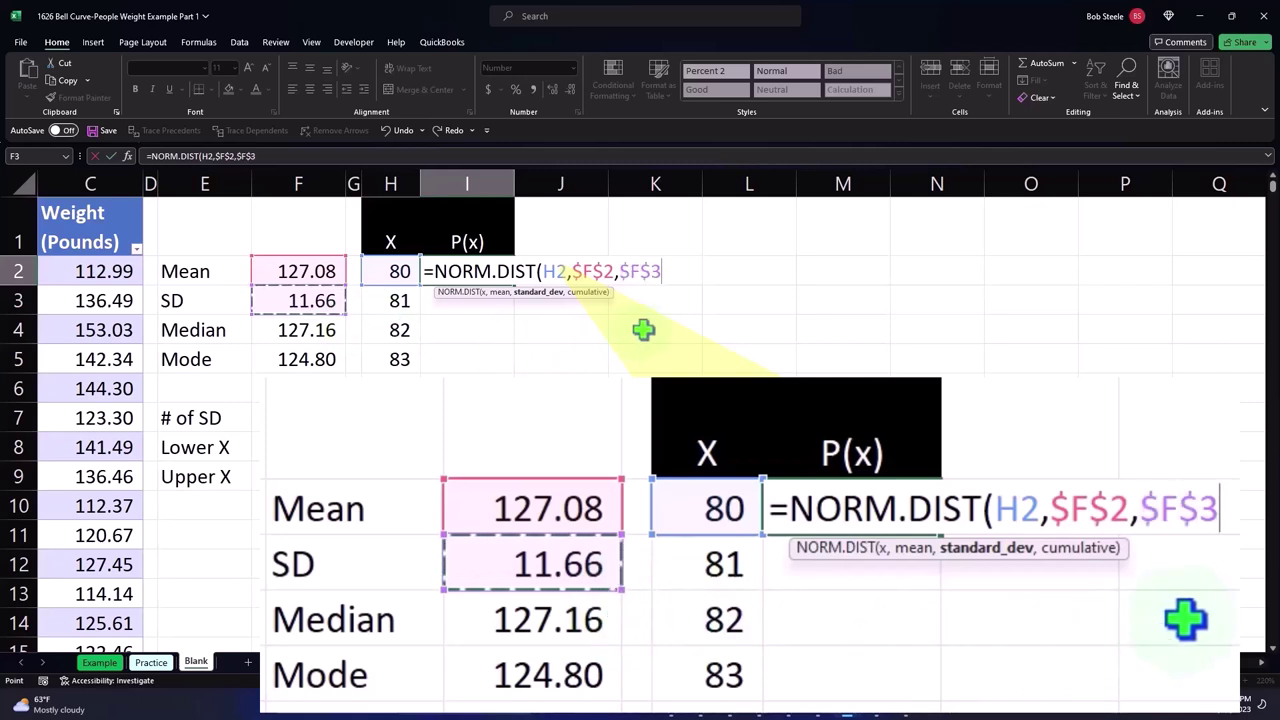
{"action": "type", "text": ","}
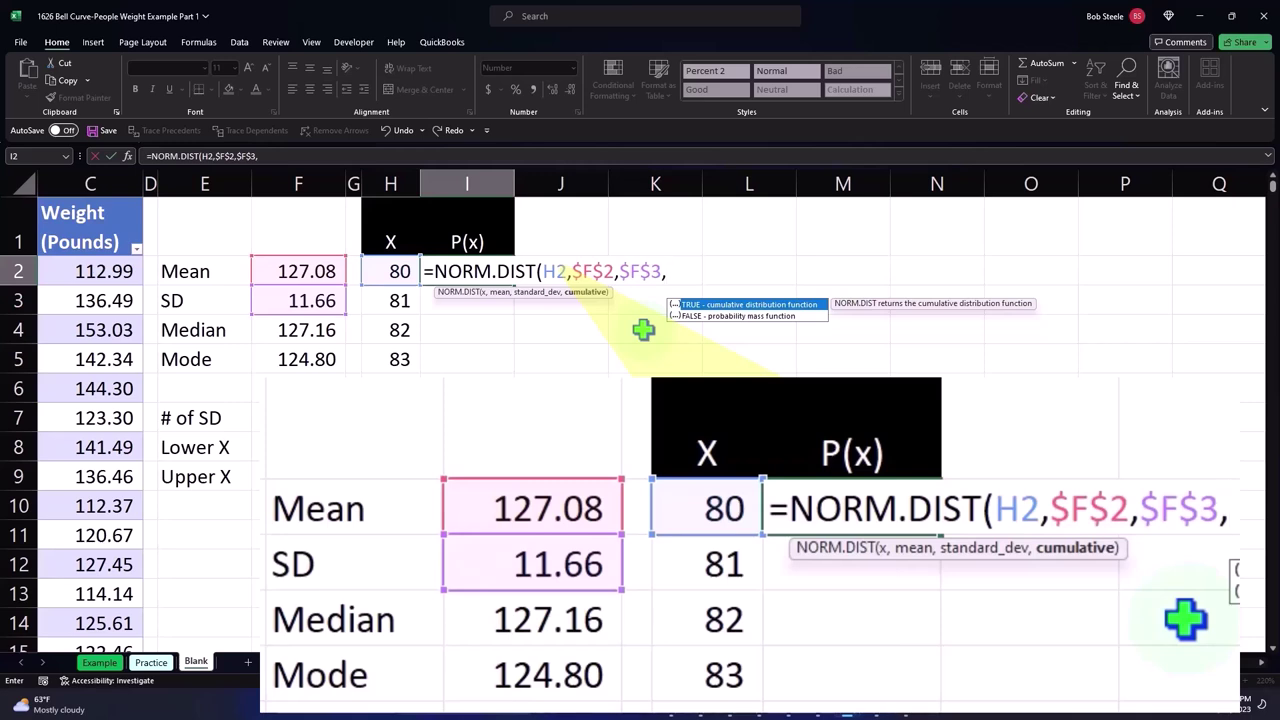
{"action": "type", "text": "0"}
{"action": "type", "text": ")"}
{"action": "key", "text": "Return"}
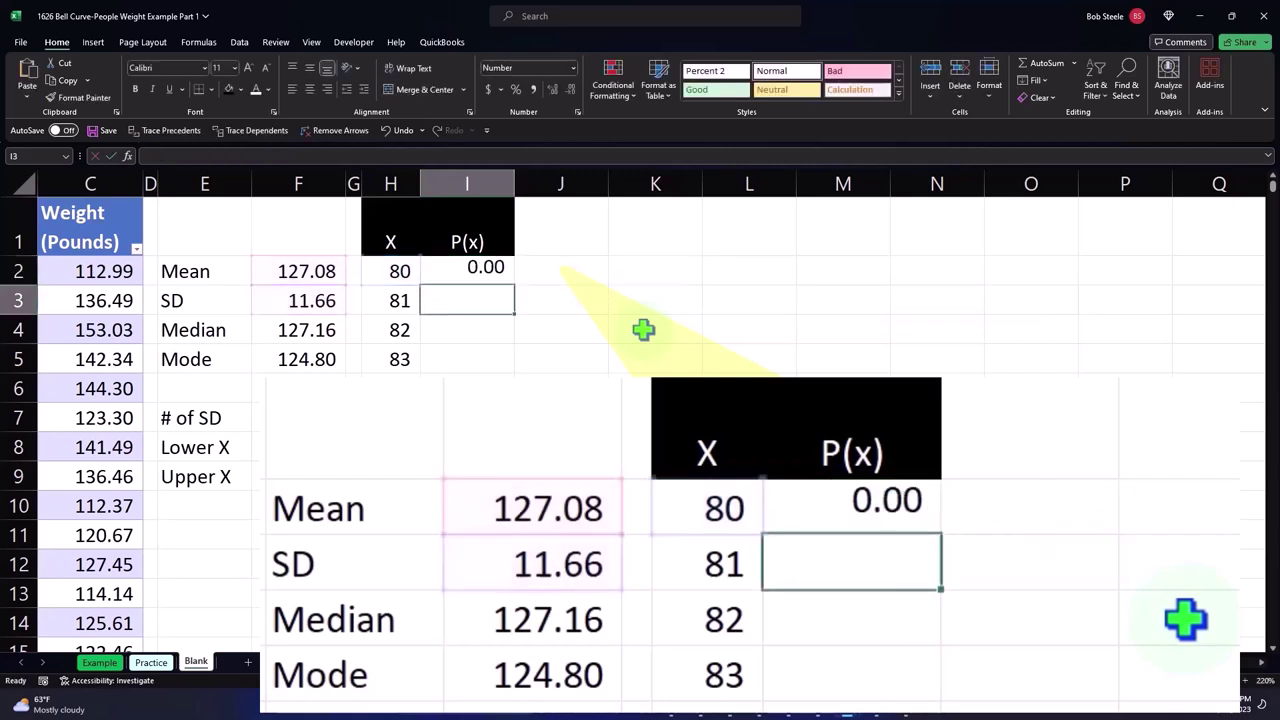
{"action": "left_click", "coordinate": [492, 274]}
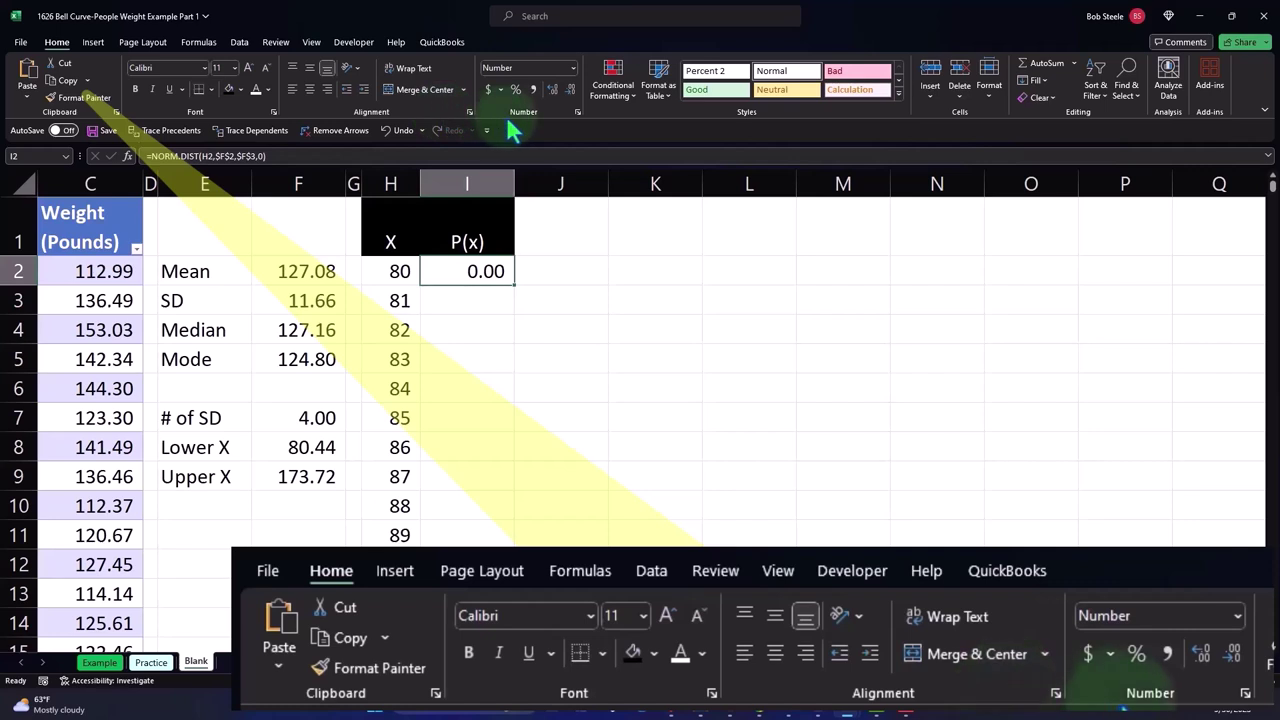
Step: Format I2 as a two-decimal percentage and copy the P(x) formula down to row 96
{"action": "left_click", "coordinate": [517, 89]}
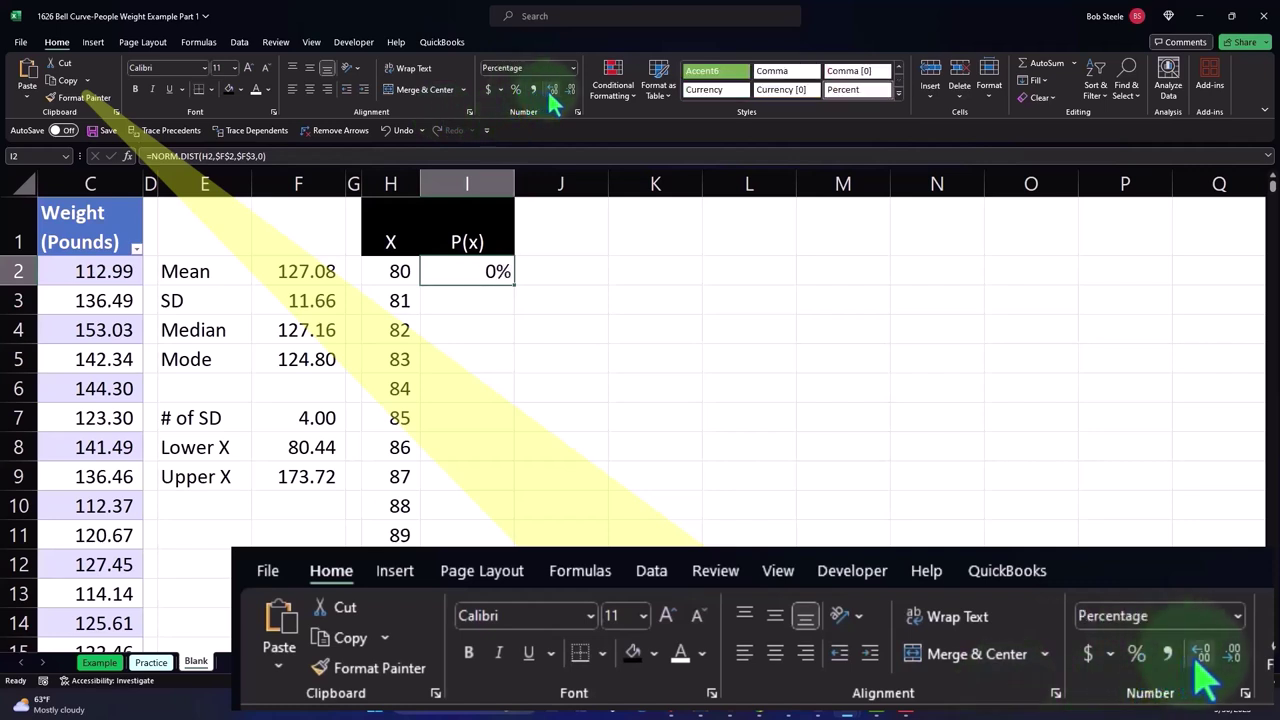
{"action": "left_click", "coordinate": [551, 89]}
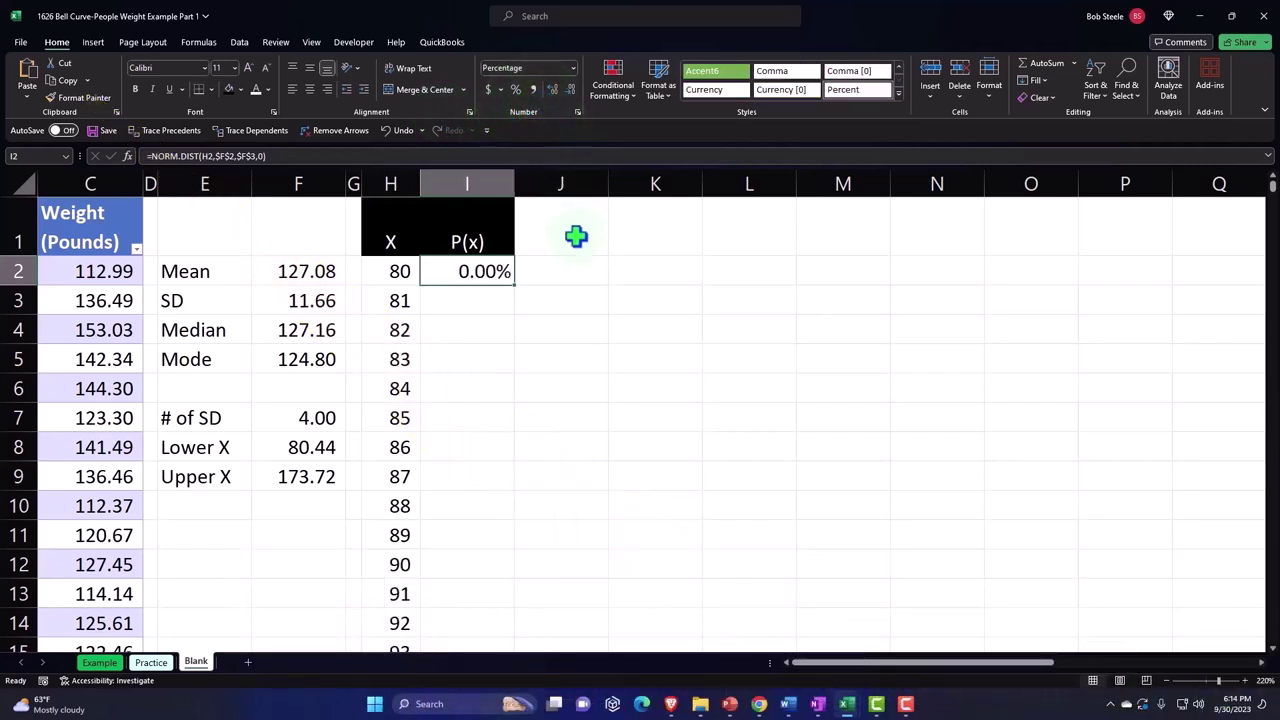
{"action": "double_click", "coordinate": [517, 288]}
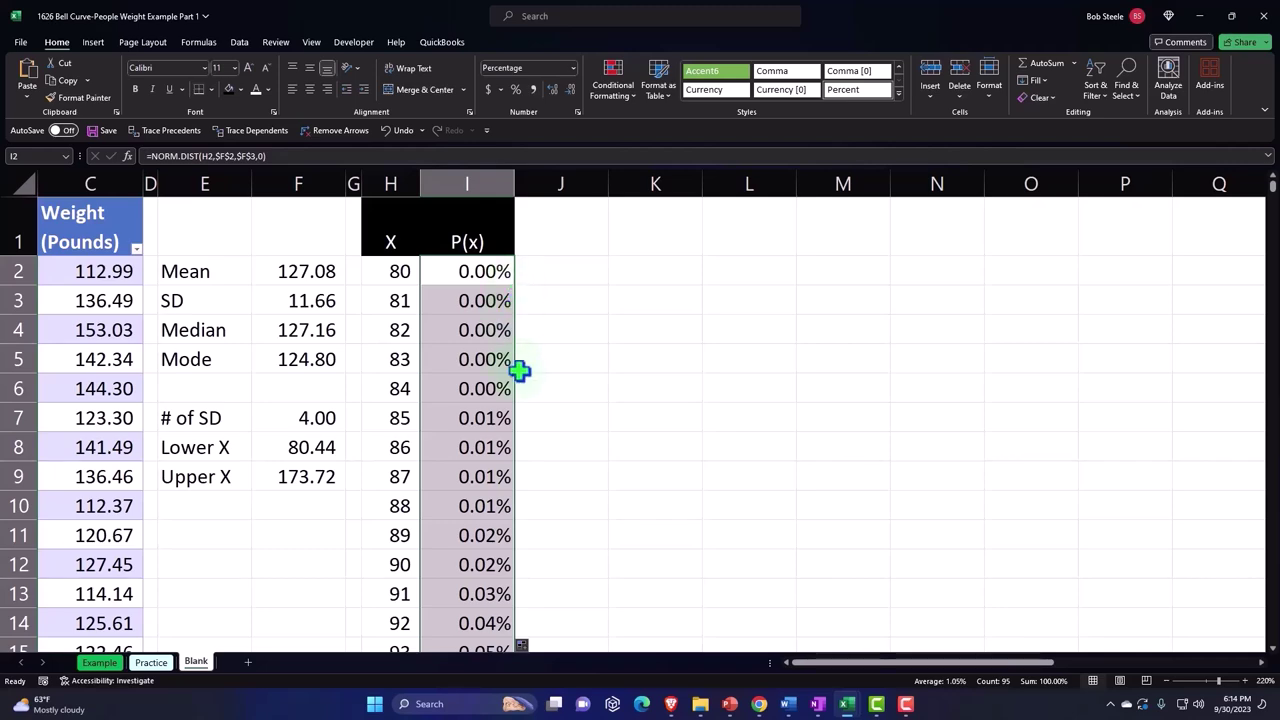
{"action": "scroll", "coordinate": [520, 370], "scroll_direction": "down", "scroll_amount": 3}
{"action": "scroll", "coordinate": [520, 370], "scroll_direction": "down", "scroll_amount": 7}
{"action": "scroll", "coordinate": [520, 370], "scroll_direction": "down", "scroll_amount": 8}
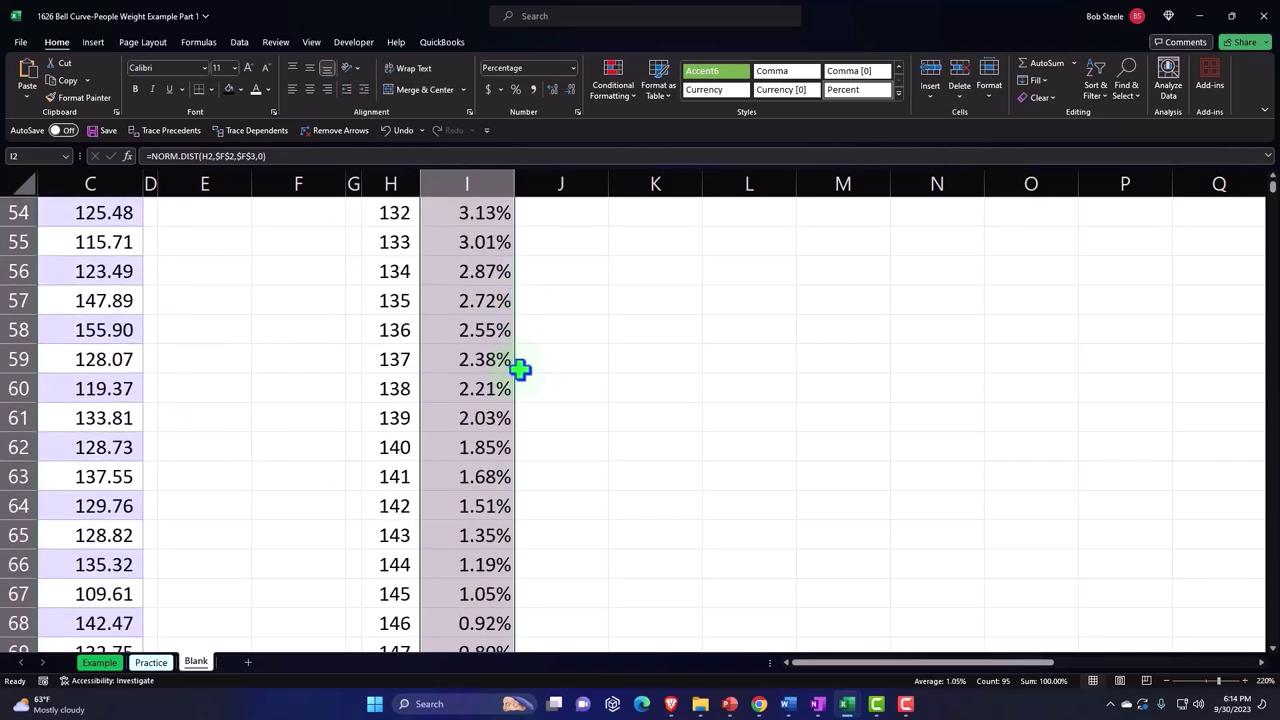
{"action": "scroll", "coordinate": [520, 370], "scroll_direction": "down", "scroll_amount": 12}
{"action": "scroll", "coordinate": [520, 368], "scroll_direction": "down", "scroll_amount": 4}
{"action": "scroll", "coordinate": [520, 368], "scroll_direction": "up", "scroll_amount": 3}
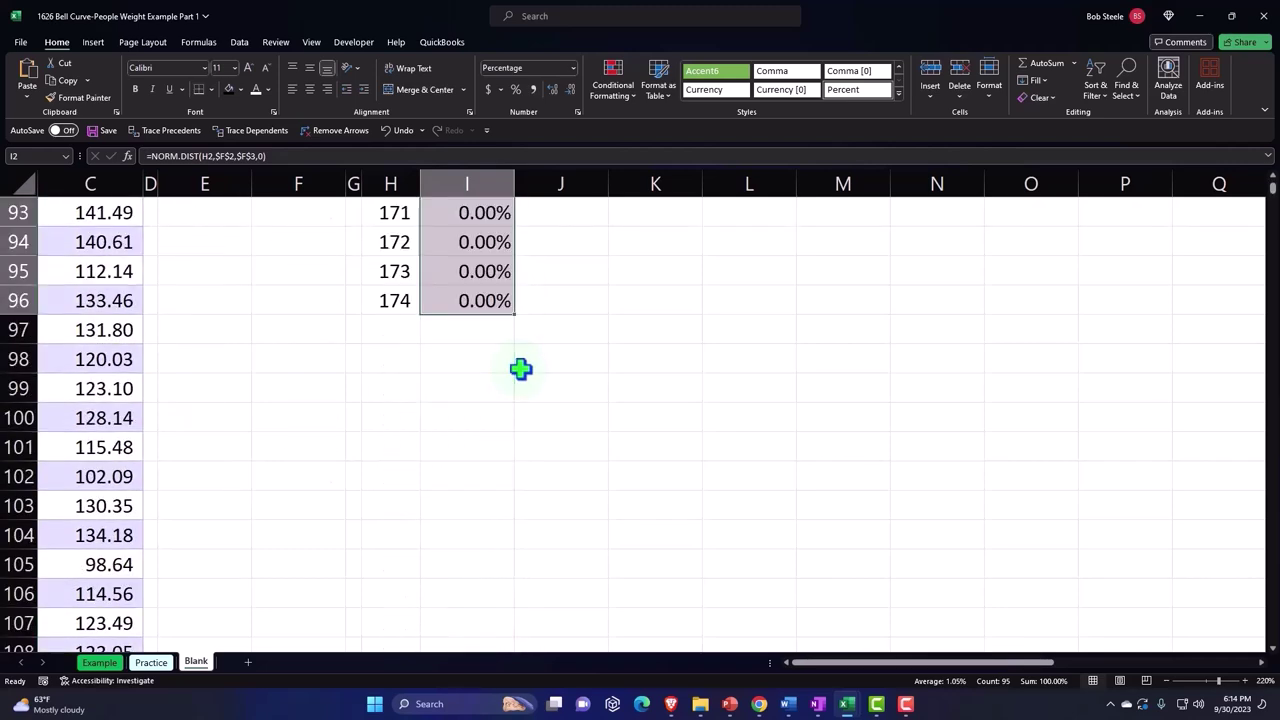
{"action": "left_click", "coordinate": [402, 329]}
Step: Label H97 Total and put =SUM(I2:I96) in I97, shown as a percentage
{"action": "type", "text": "Total"}
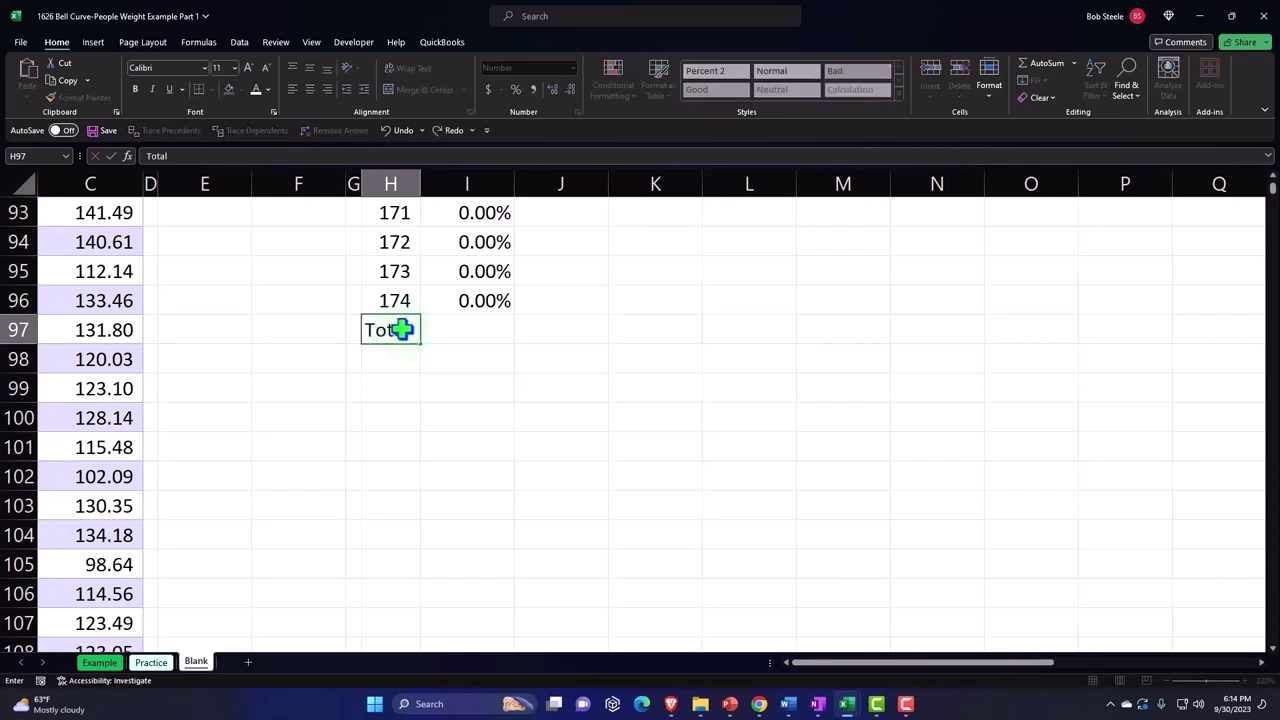
{"action": "key", "text": "Tab"}
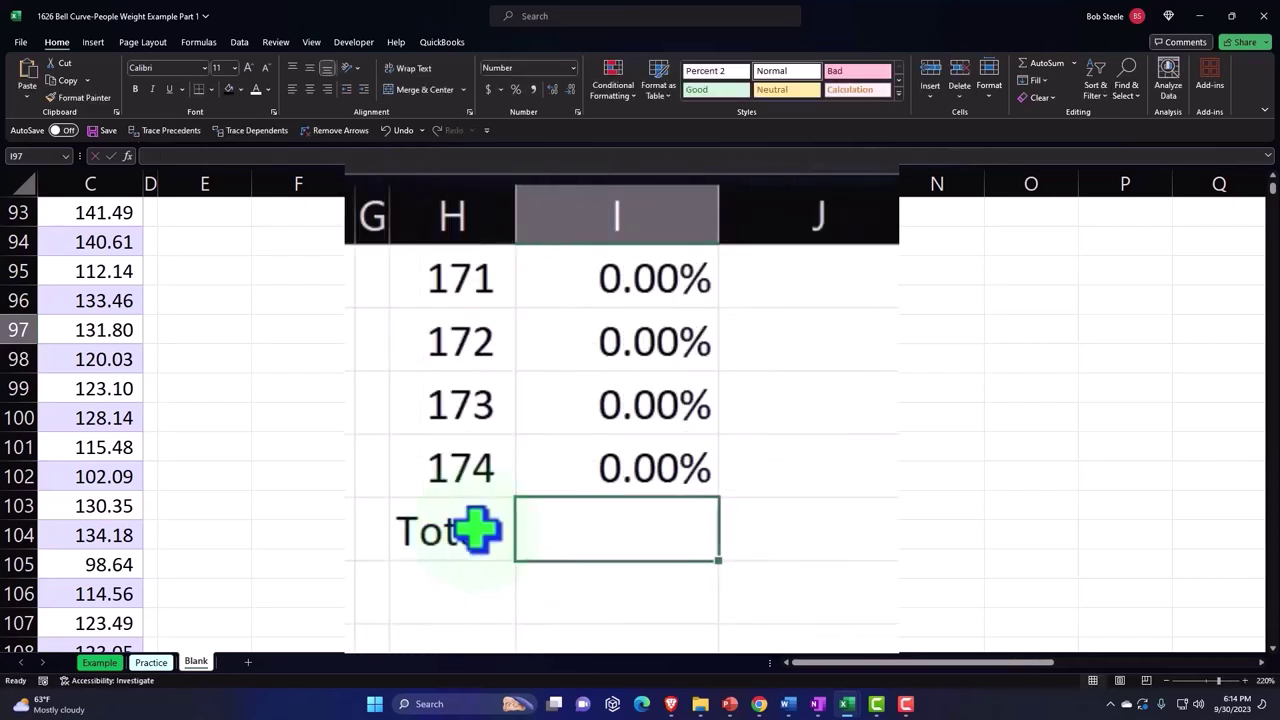
{"action": "key", "text": "alt+equal"}
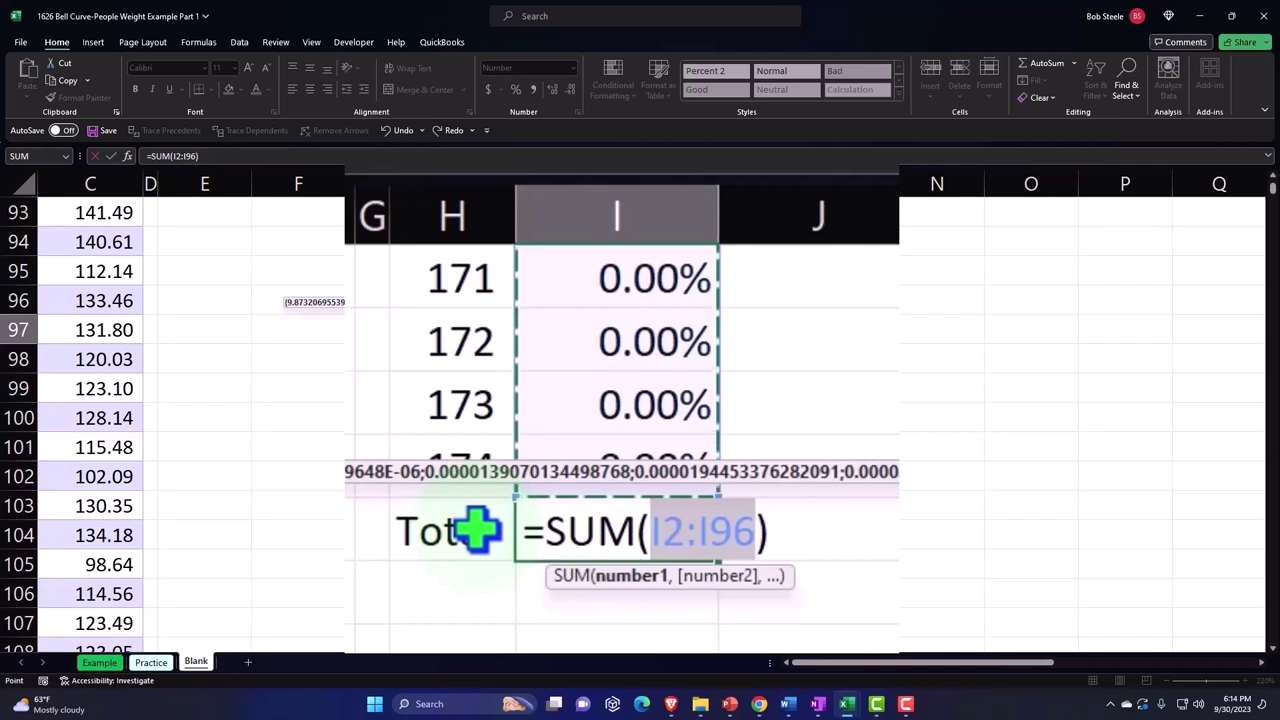
{"action": "key", "text": "Return"}
{"action": "left_click", "coordinate": [570, 522]}
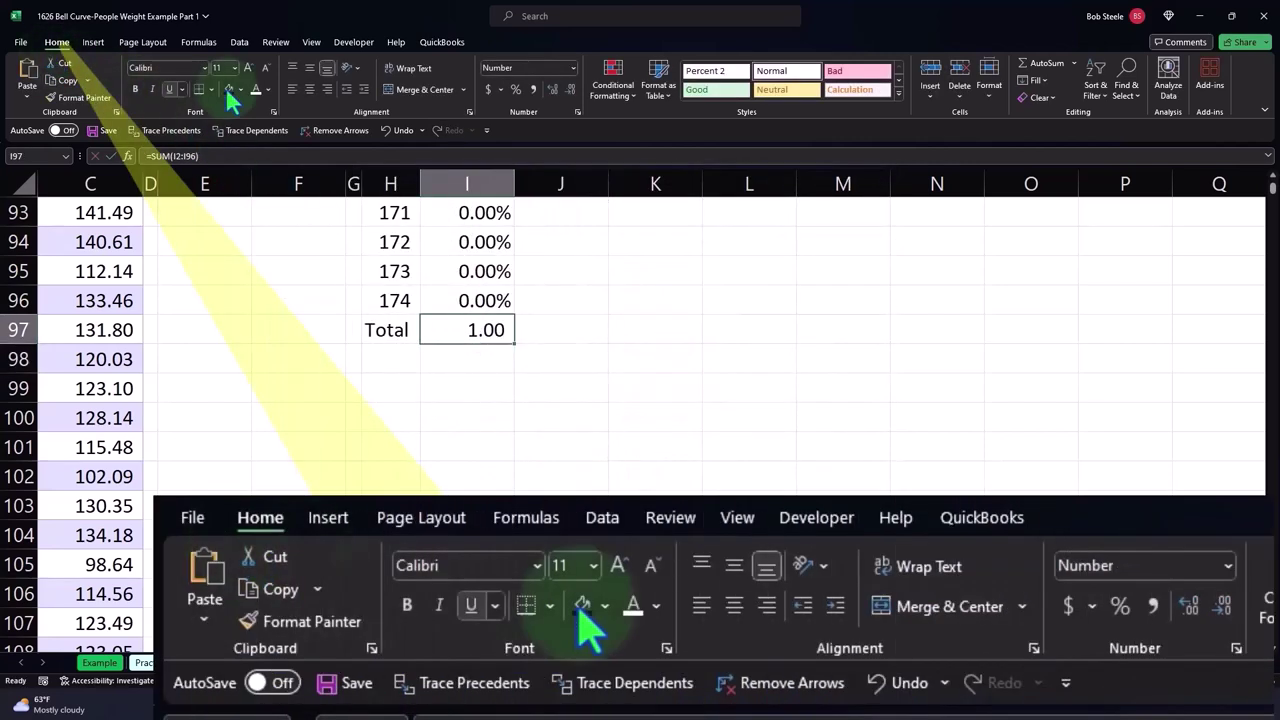
{"action": "left_click", "coordinate": [515, 89]}
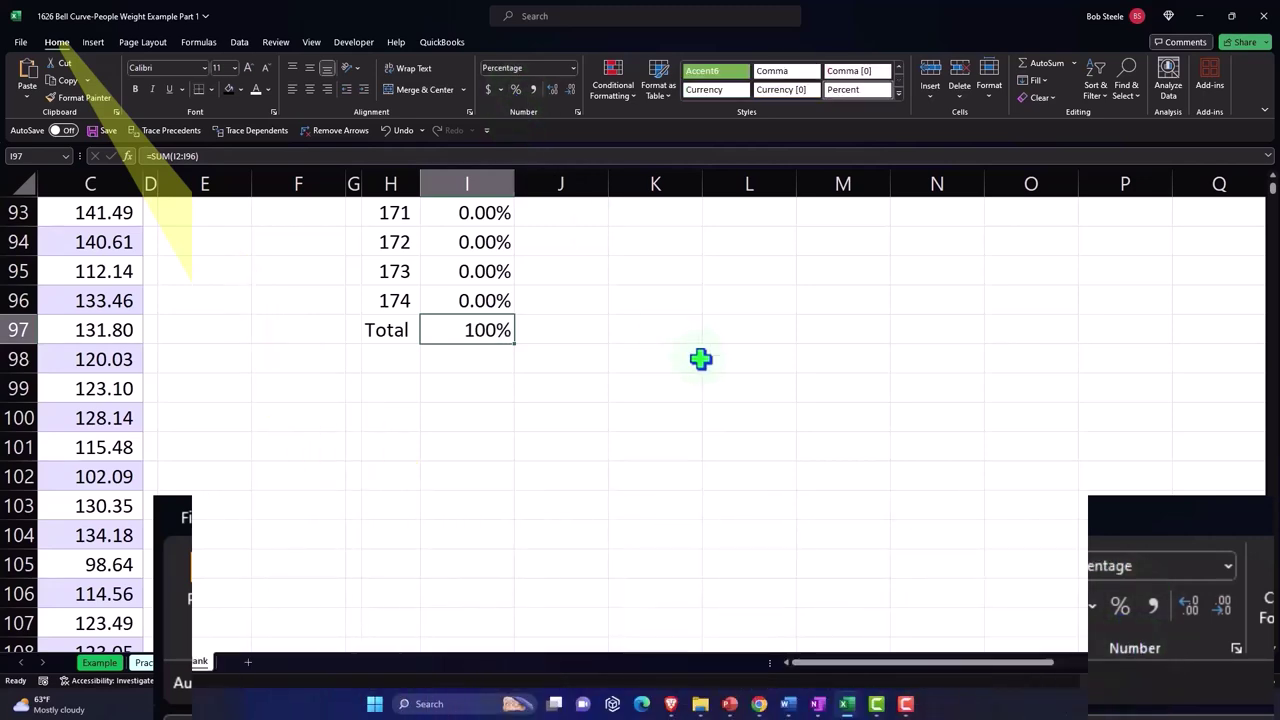
{"action": "left_click", "coordinate": [700, 359]}
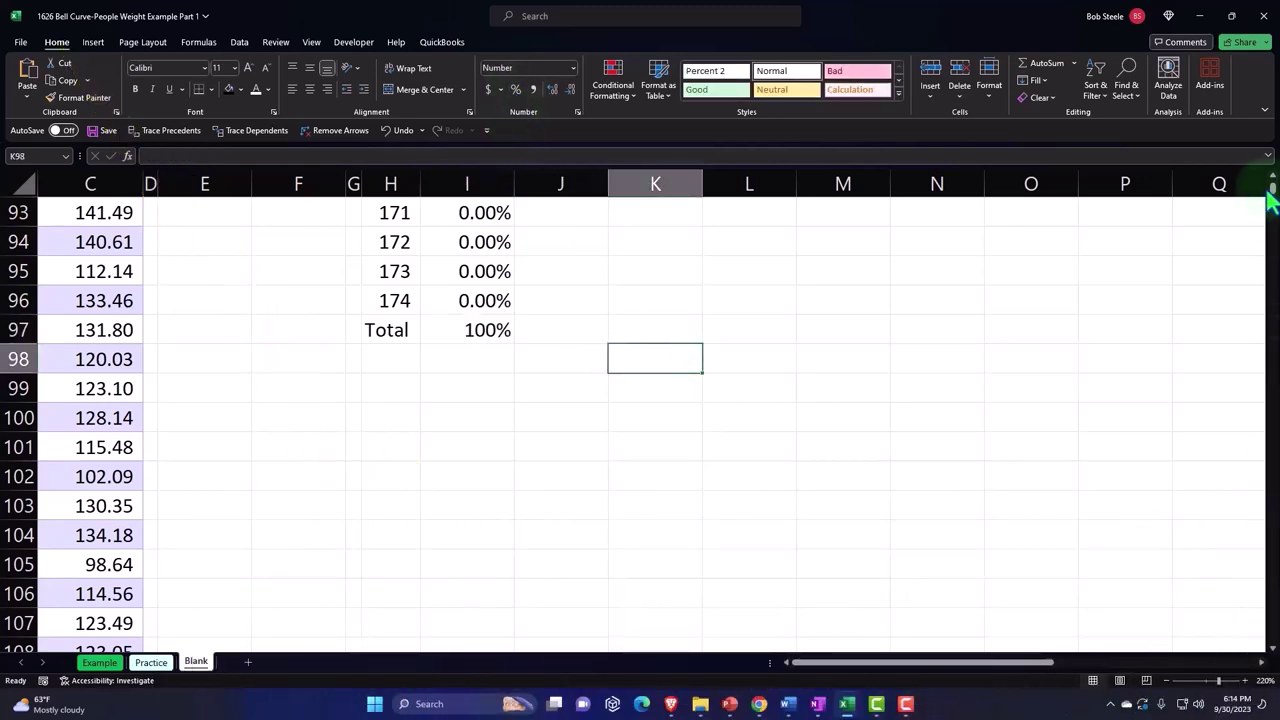
{"action": "left_click_drag", "start_coordinate": [1268, 200], "coordinate": [1266, 172]}
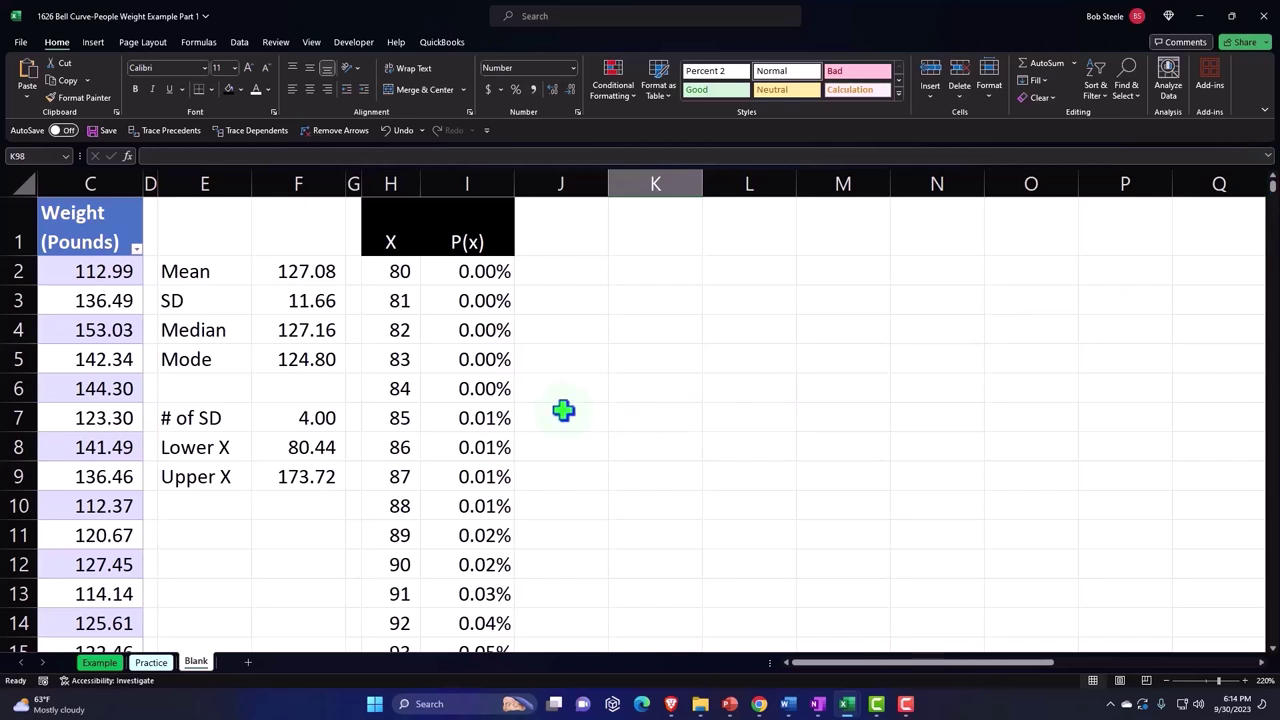
{"action": "left_click", "coordinate": [437, 337]}
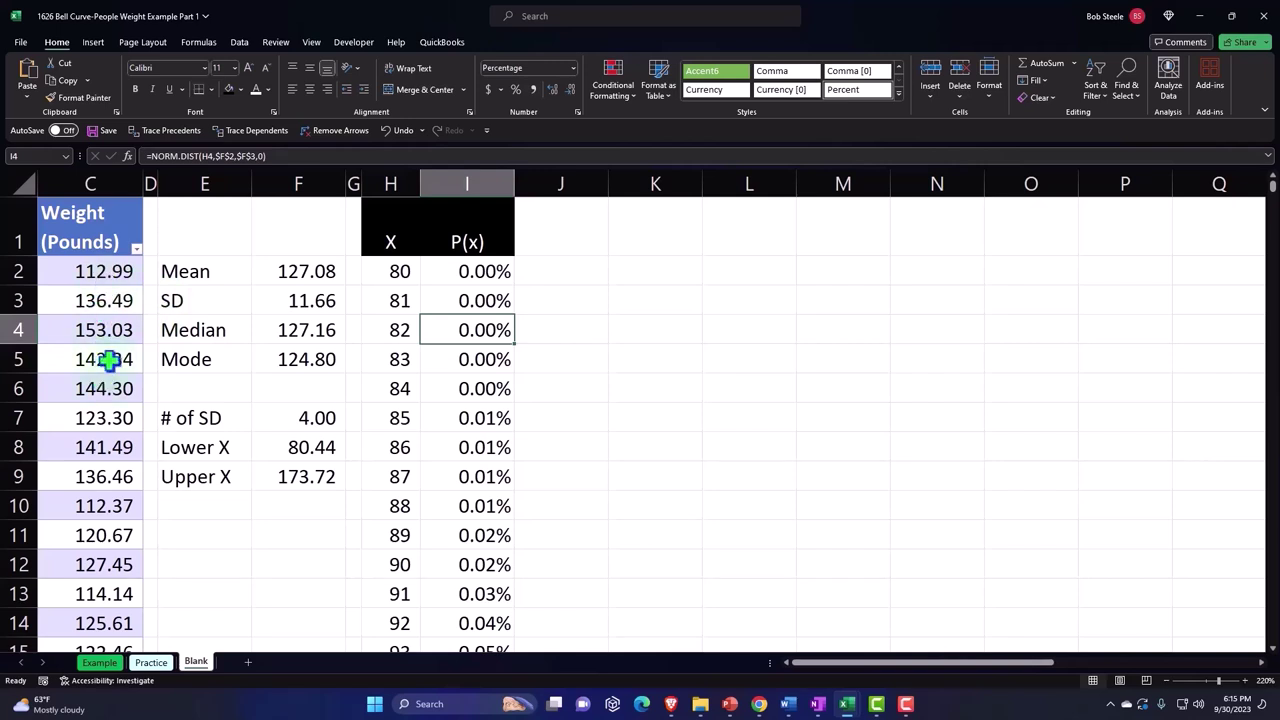
Step: Add an 'Actual Frequency' header in J1, wrapped, centred, white text on black fill
{"action": "left_click", "coordinate": [564, 222]}
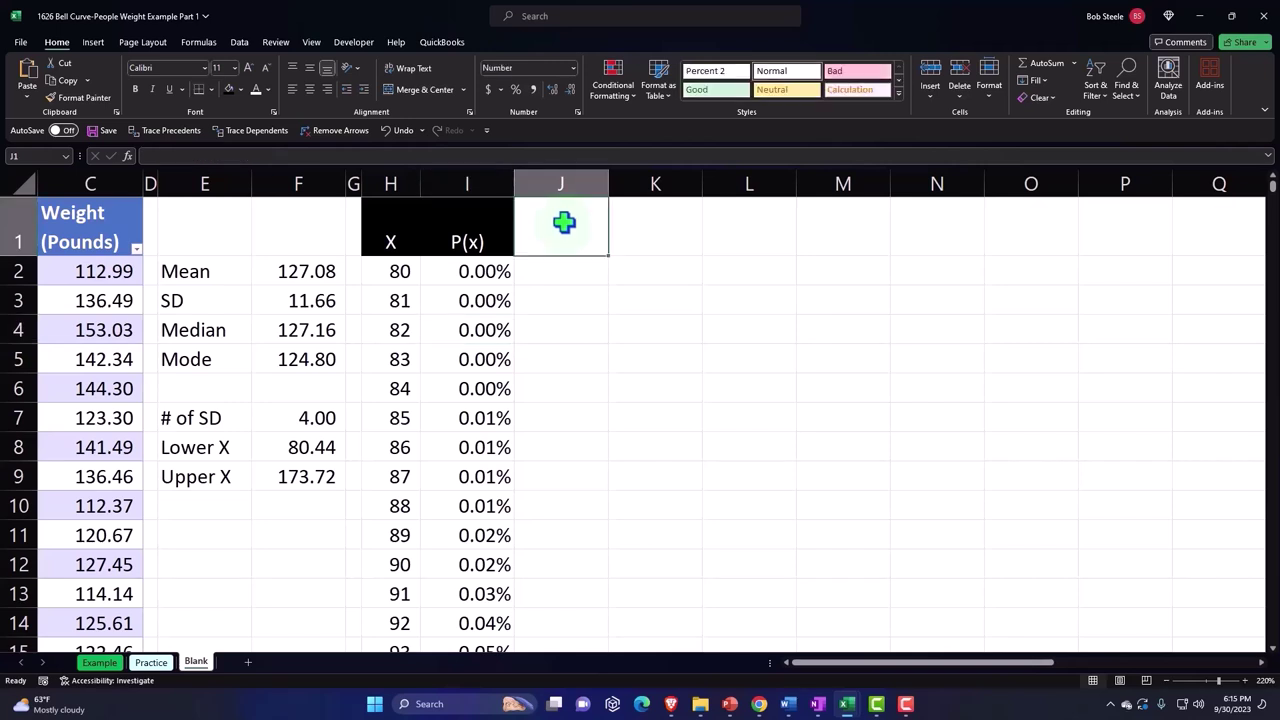
{"action": "type", "text": "Actual Frequency"}
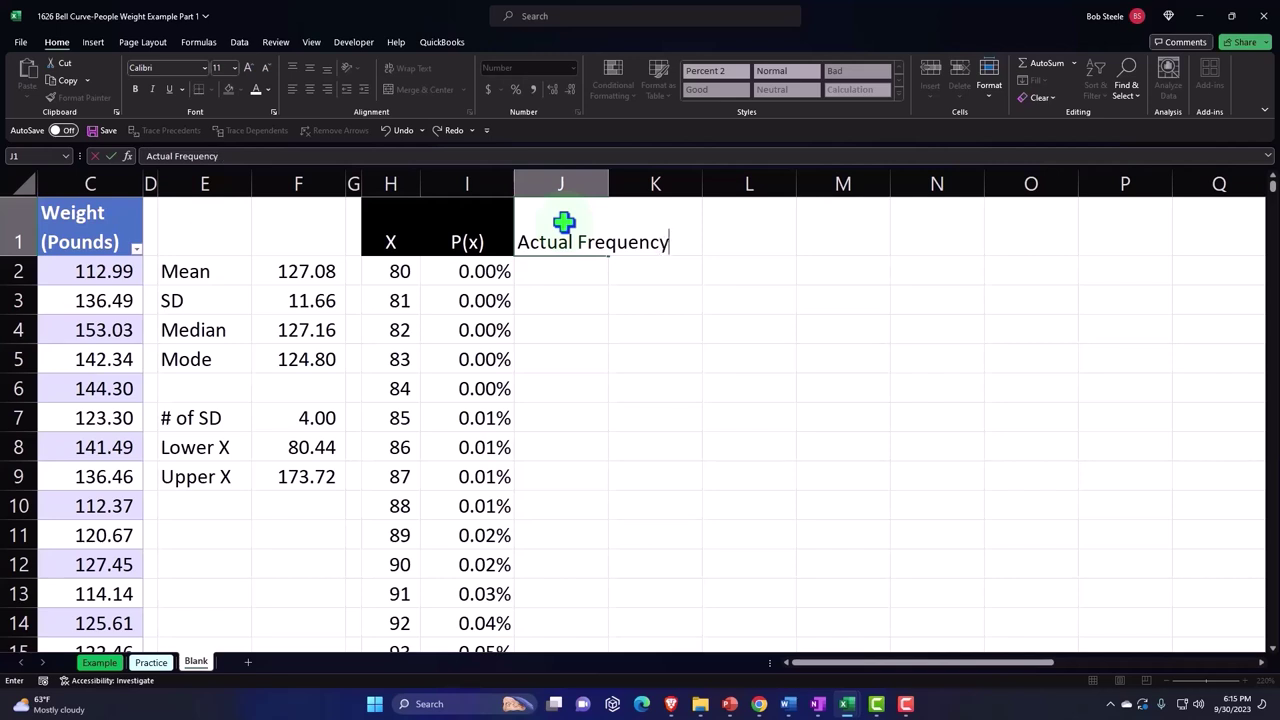
{"action": "key", "text": "Return"}
{"action": "key", "text": "Up"}
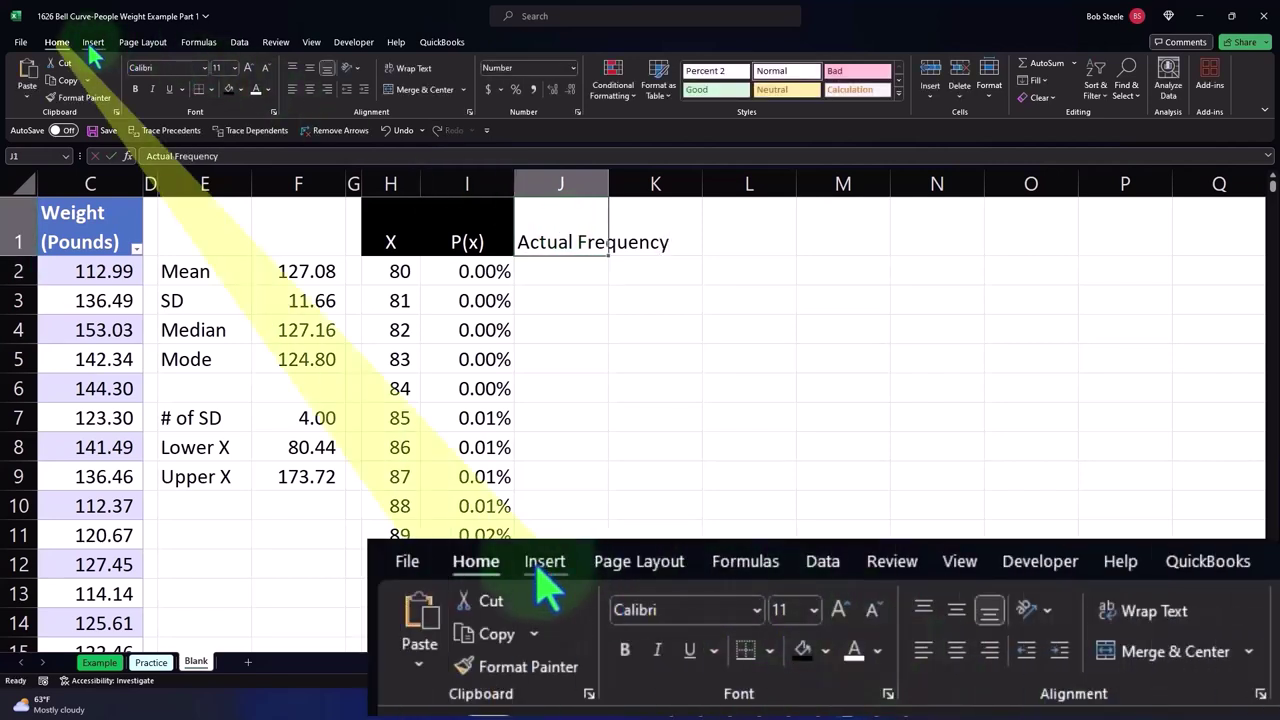
{"action": "left_click", "coordinate": [410, 69]}
{"action": "left_click", "coordinate": [310, 89]}
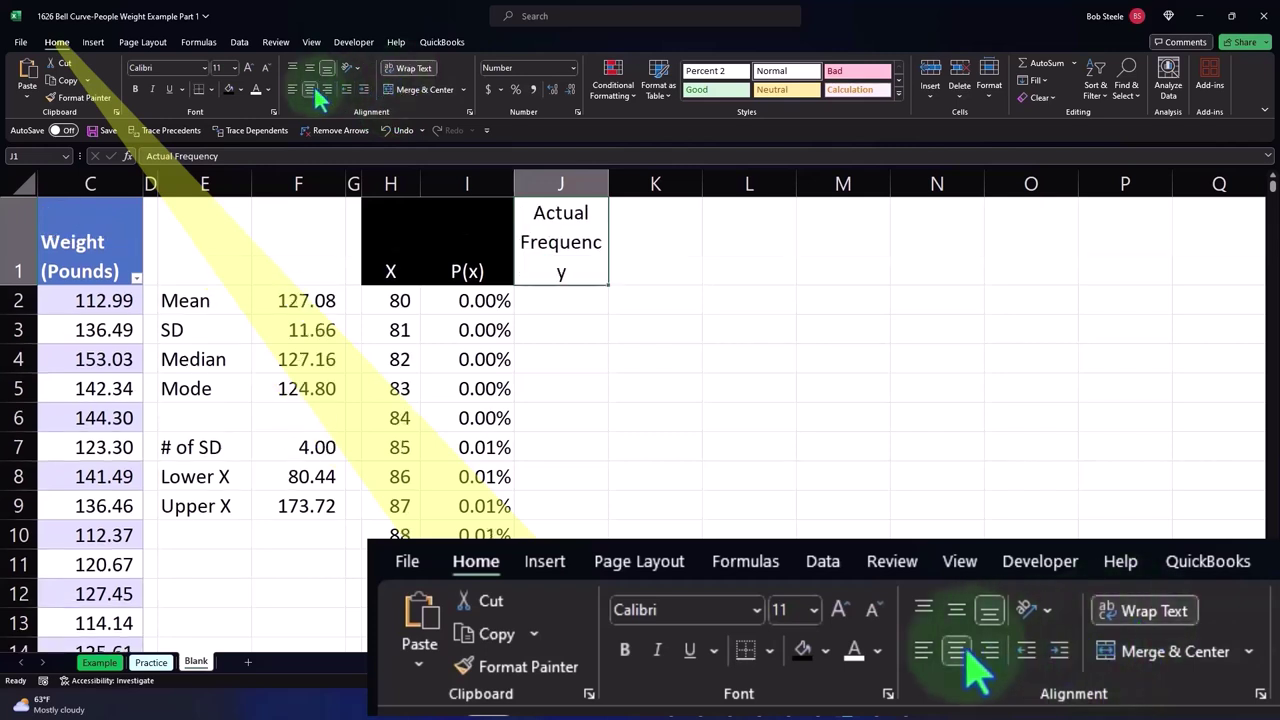
{"action": "left_click", "coordinate": [229, 89]}
{"action": "left_click", "coordinate": [256, 89]}
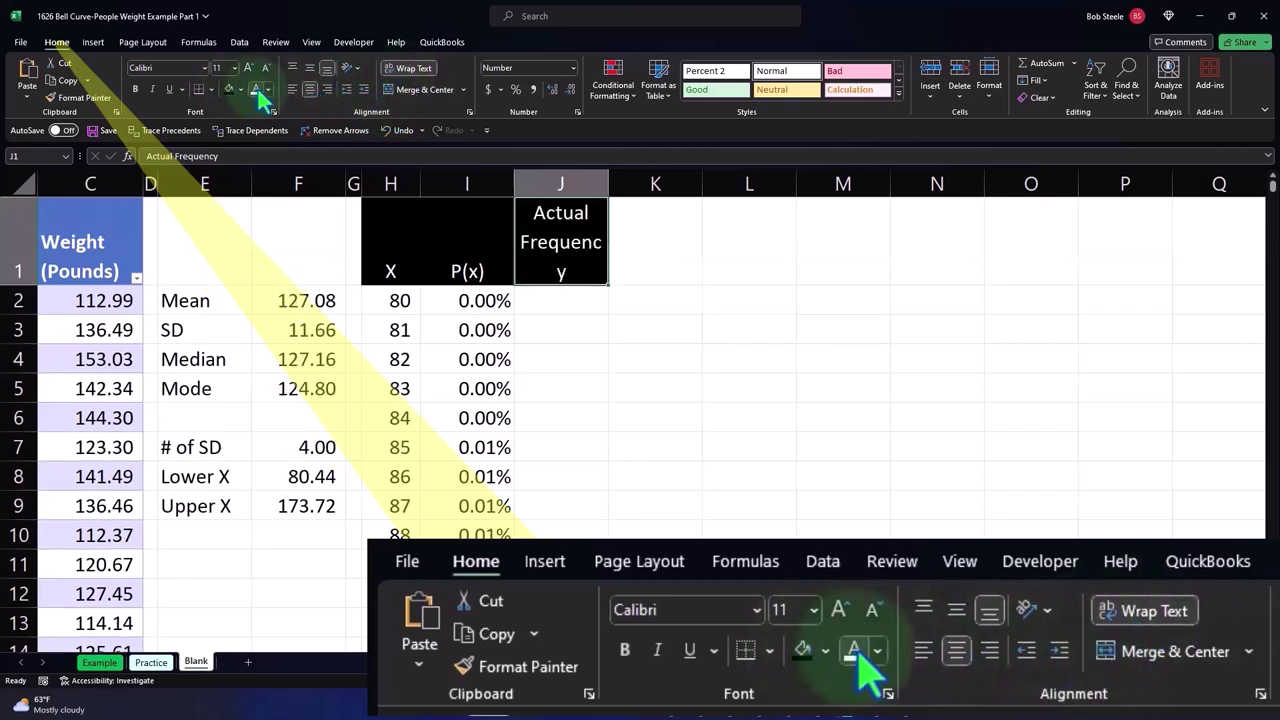
Step: Start a FREQUENCY formula in J2, the first Actual Frequency cell
{"action": "left_click", "coordinate": [553, 297]}
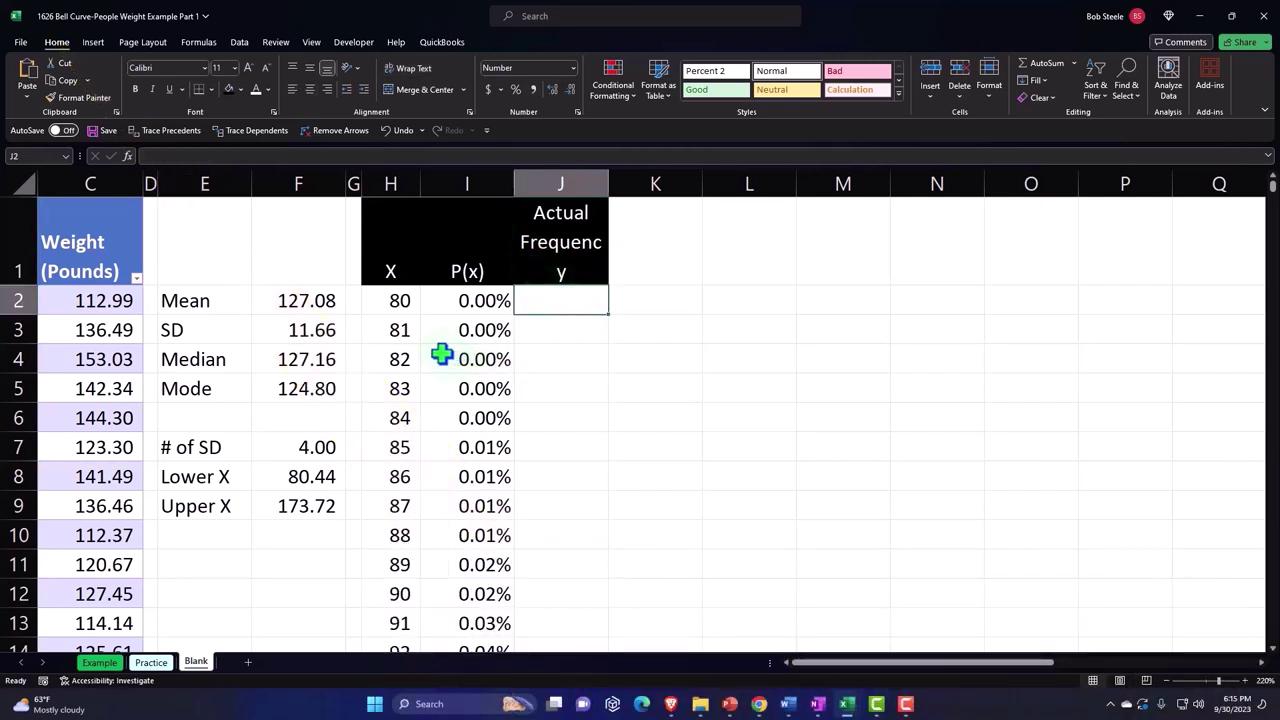
{"action": "left_click", "coordinate": [400, 334]}
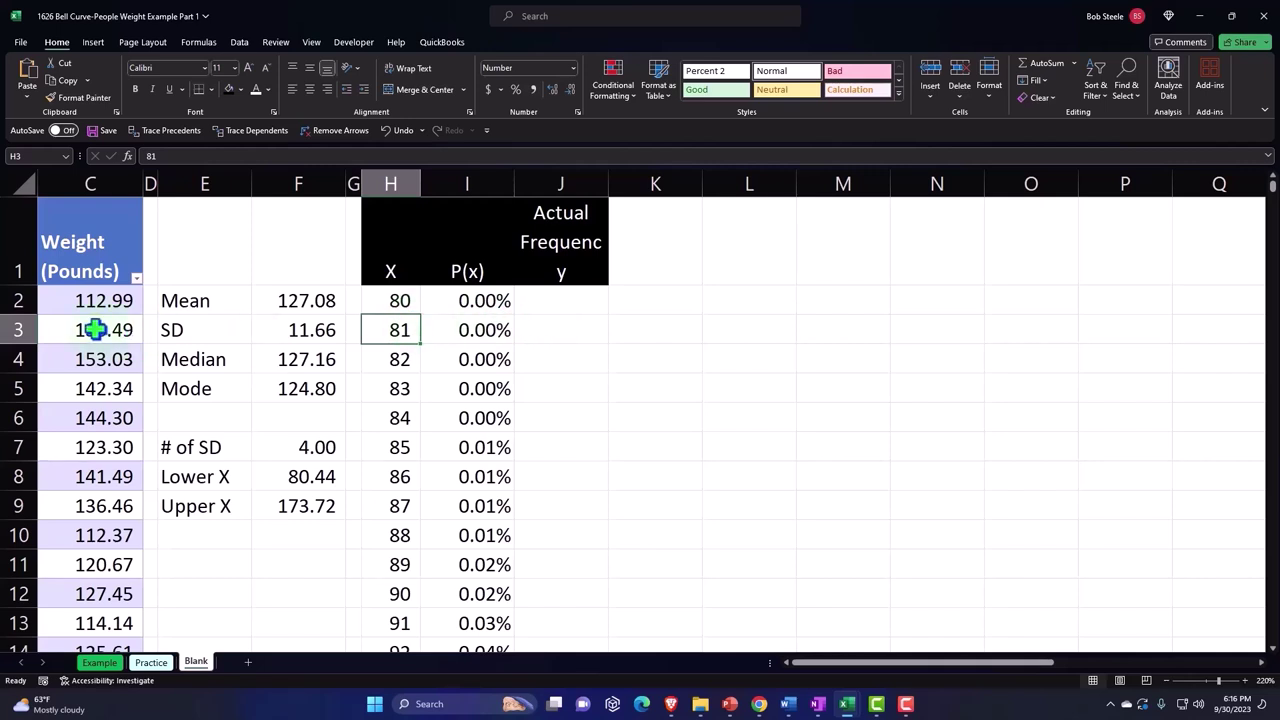
{"action": "left_click", "coordinate": [545, 302]}
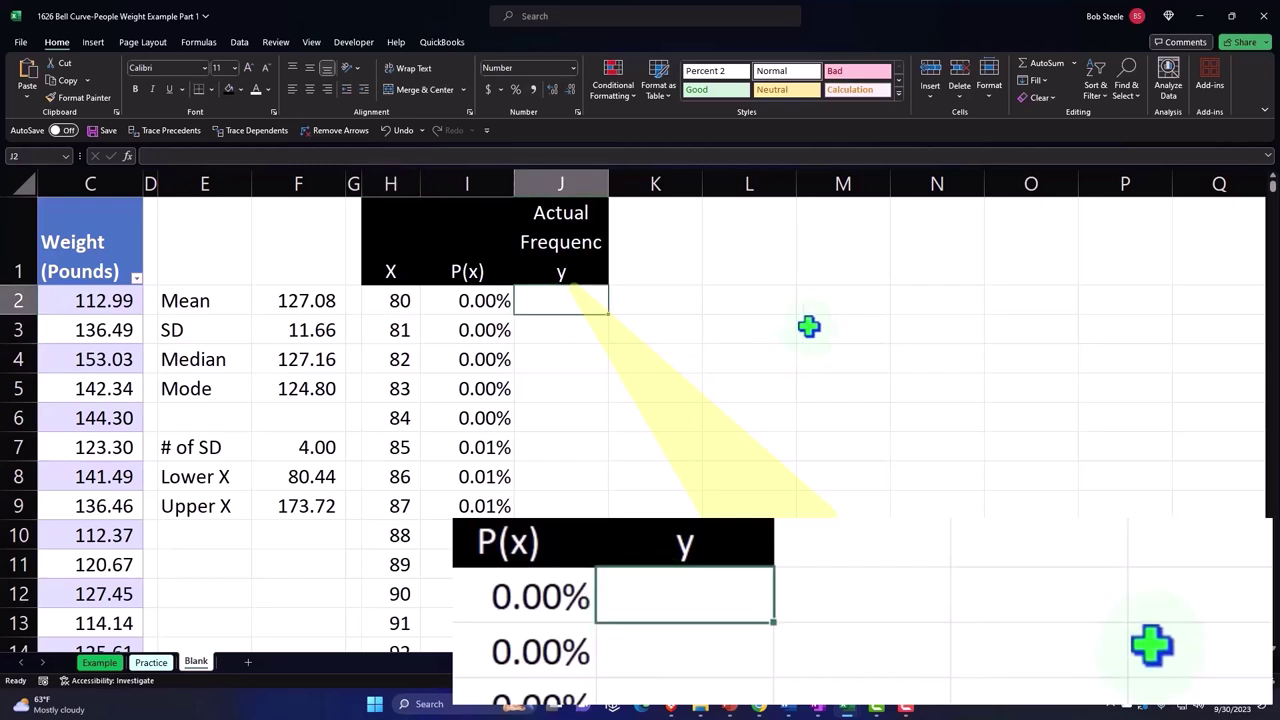
{"action": "type", "text": "="}
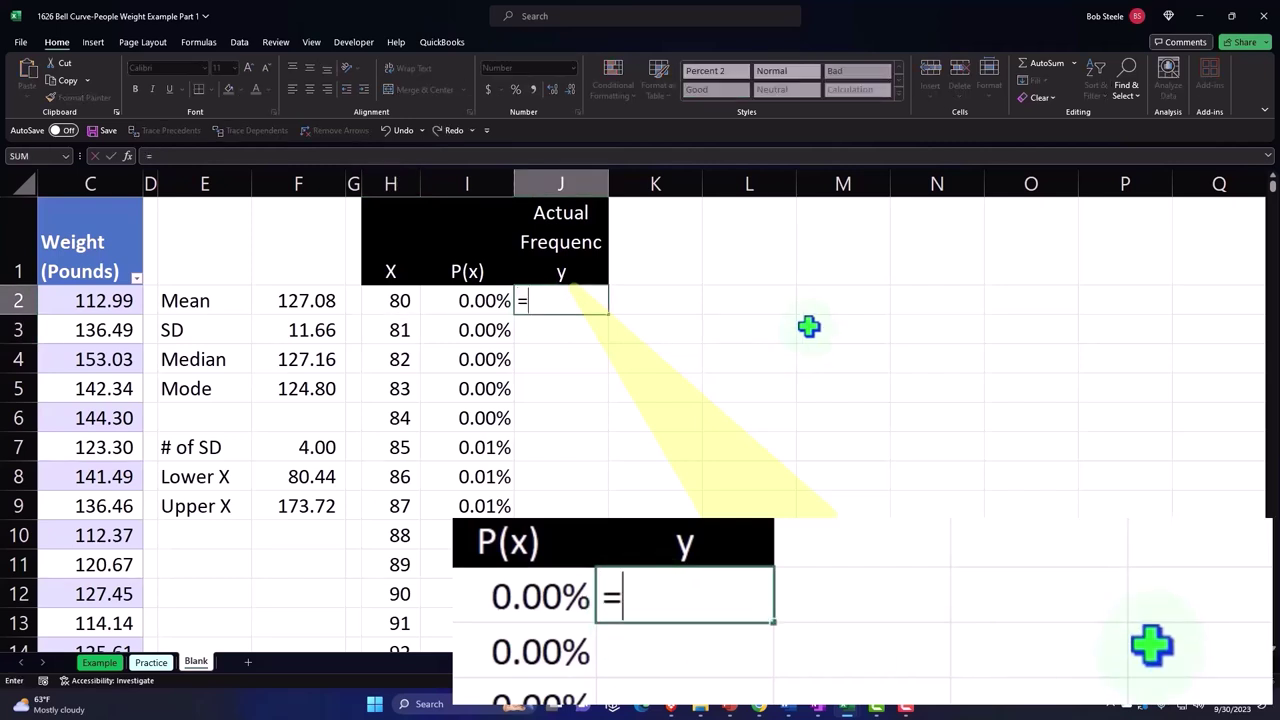
{"action": "type", "text": "fre"}
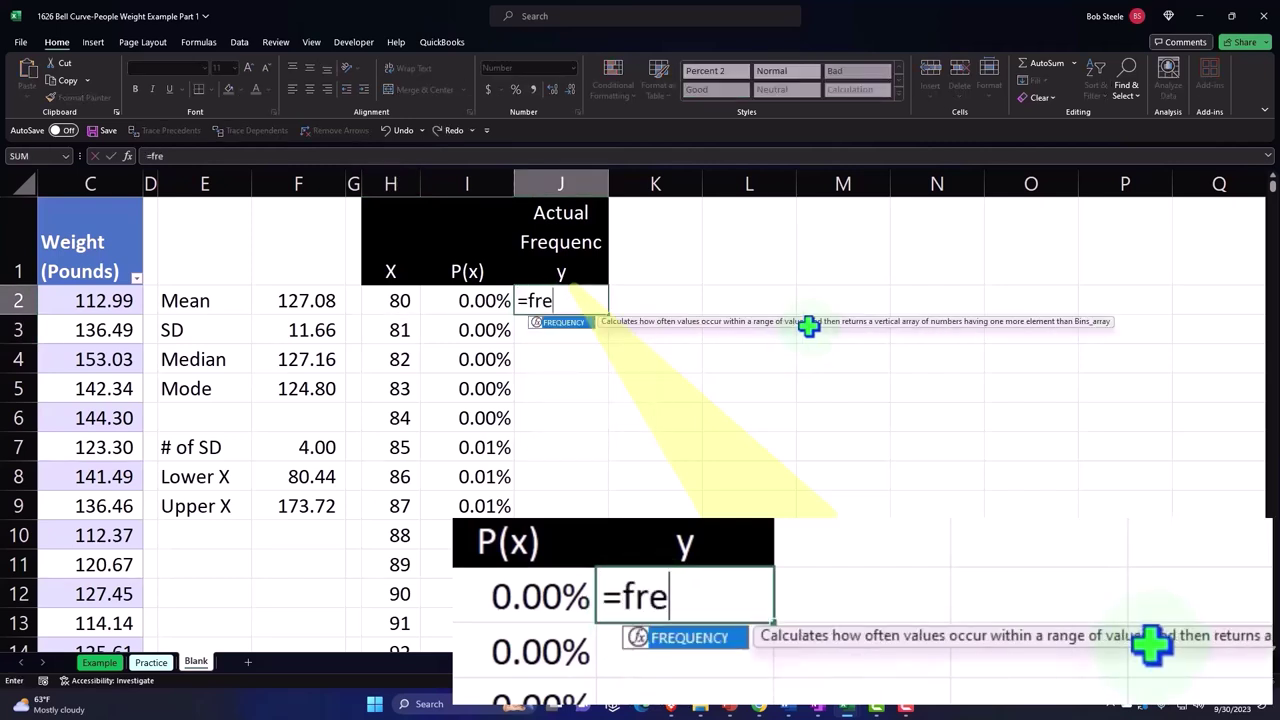
Step: Complete =FREQUENCY(Weight (Pounds) column, H2:H96) in J2 to spill counts per X value
{"action": "key", "text": "Tab"}
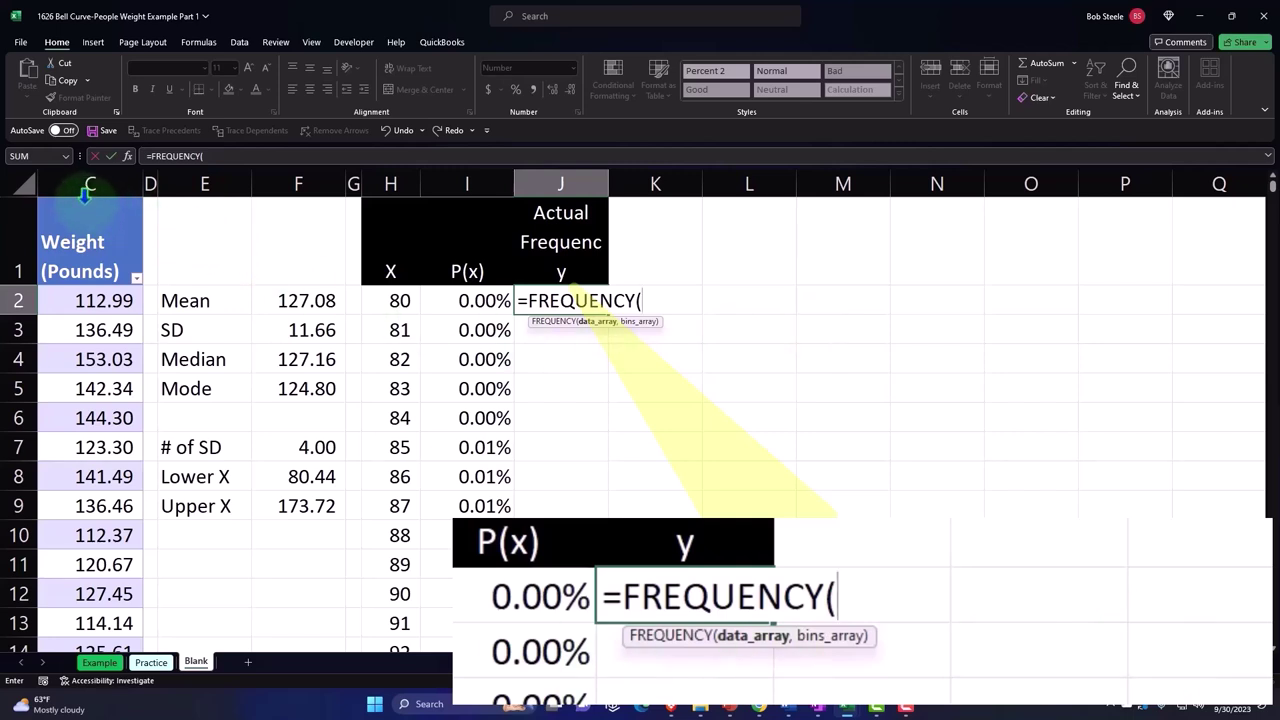
{"action": "left_click", "coordinate": [86, 195]}
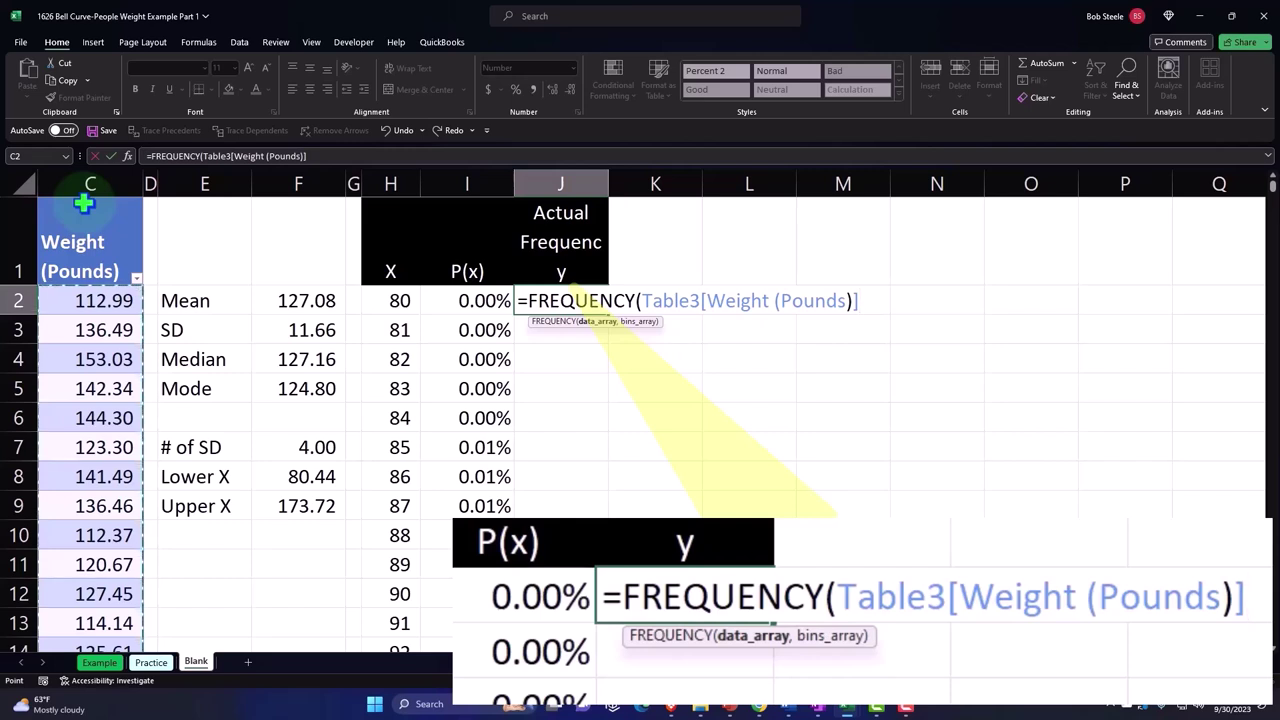
{"action": "type", "text": ","}
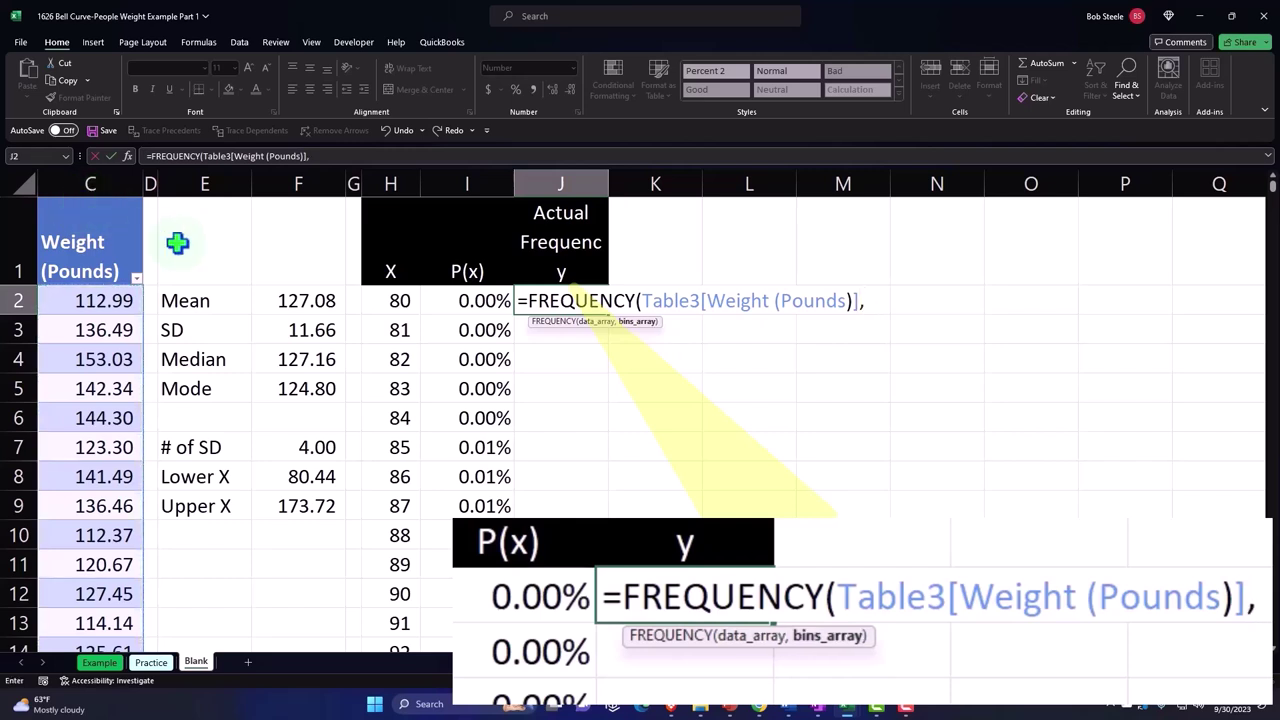
{"action": "left_click", "coordinate": [388, 300]}
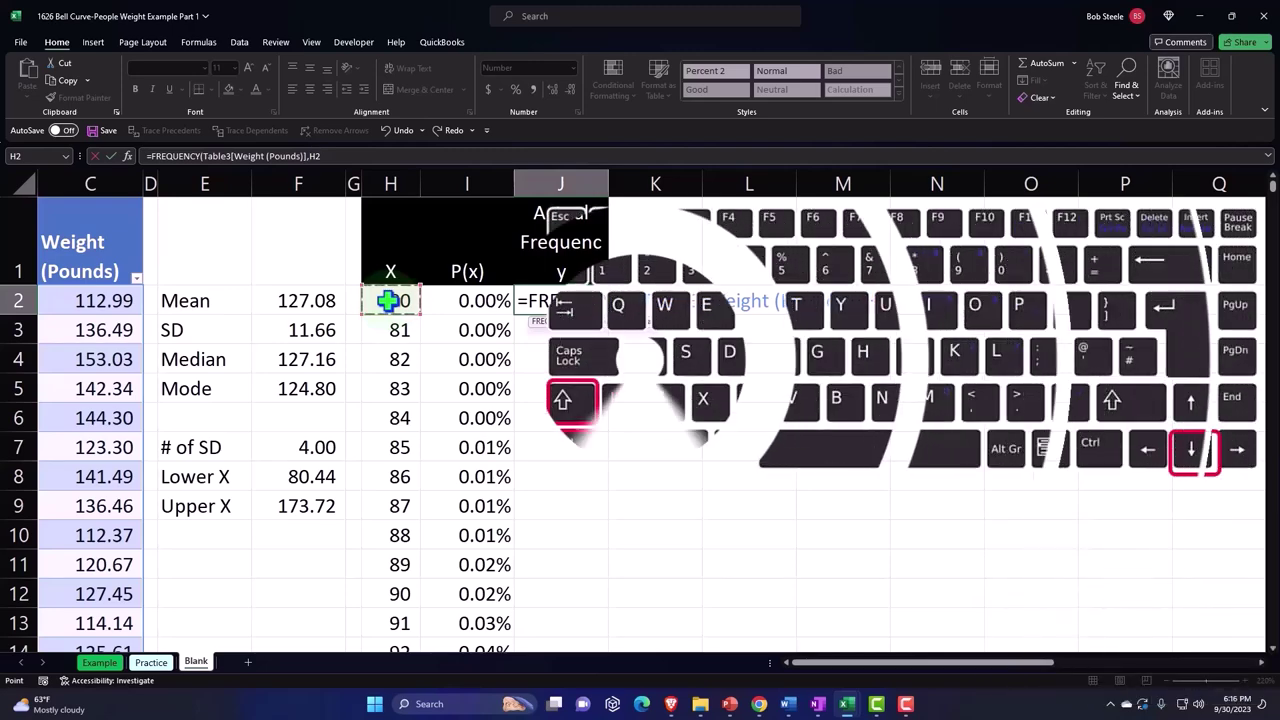
{"action": "key", "text": "ctrl+shift+Down"}
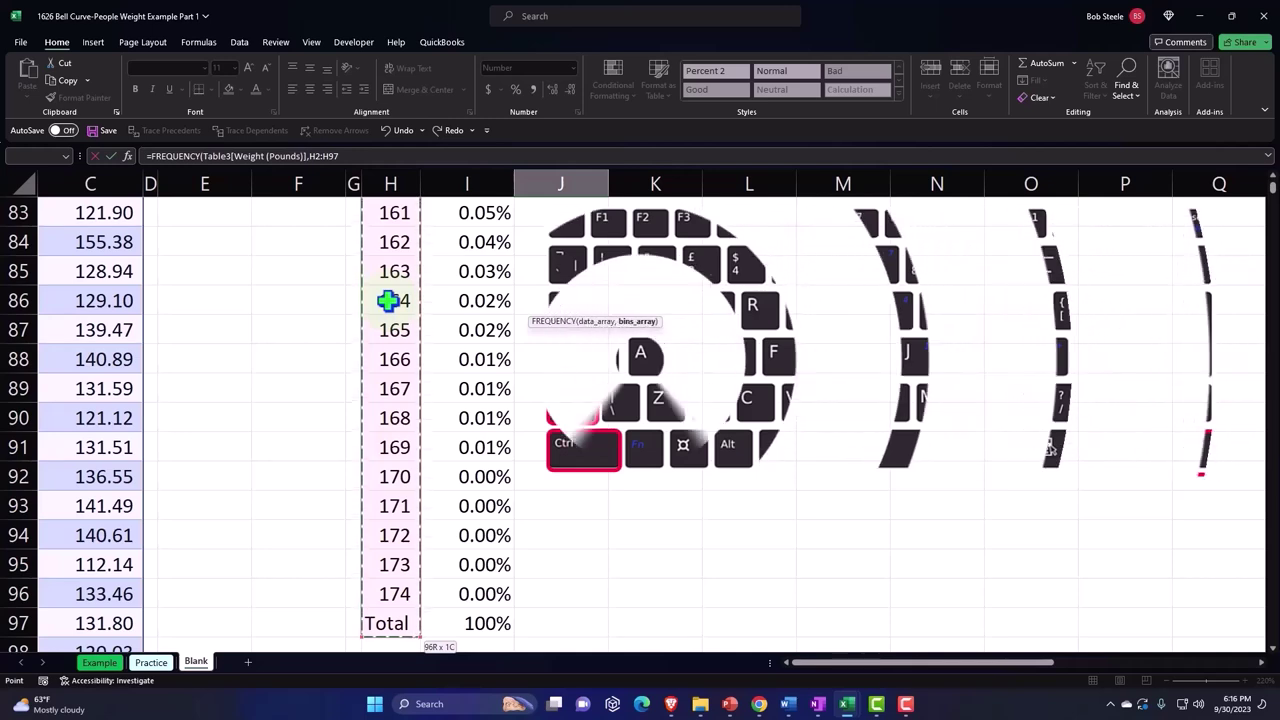
{"action": "key", "text": "shift+Up"}
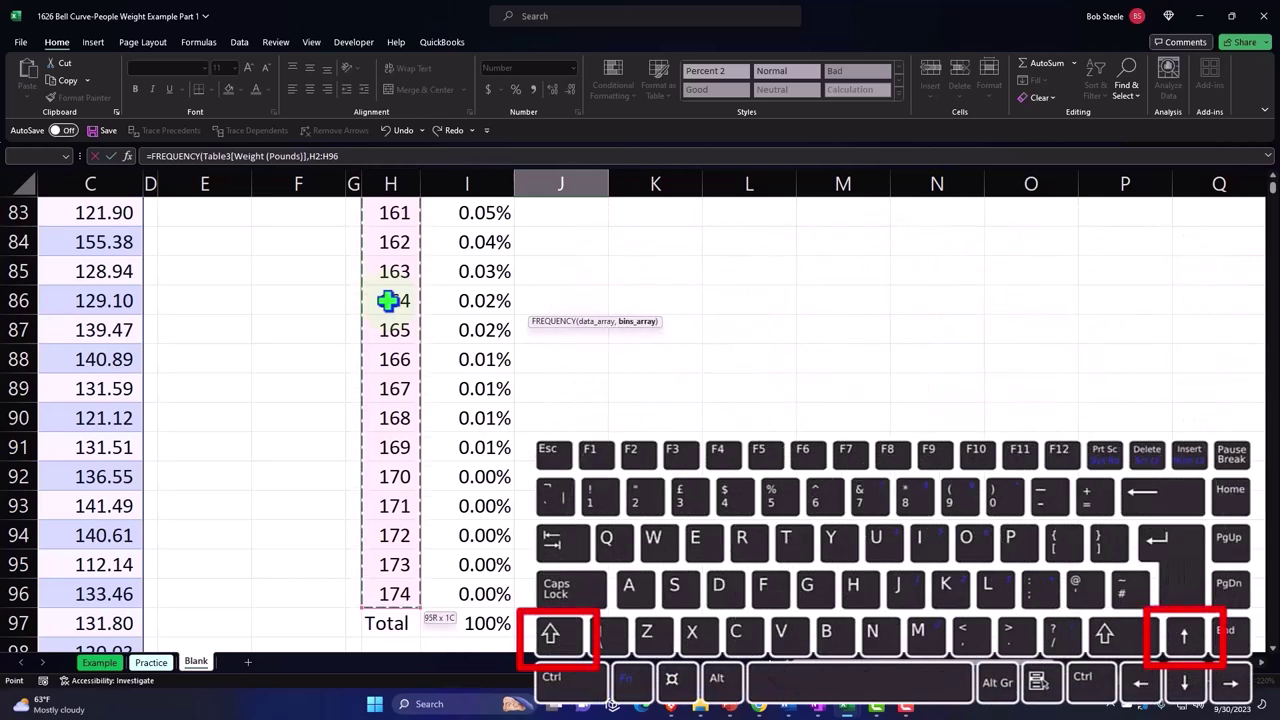
{"action": "key", "text": "ctrl+BackSpace"}
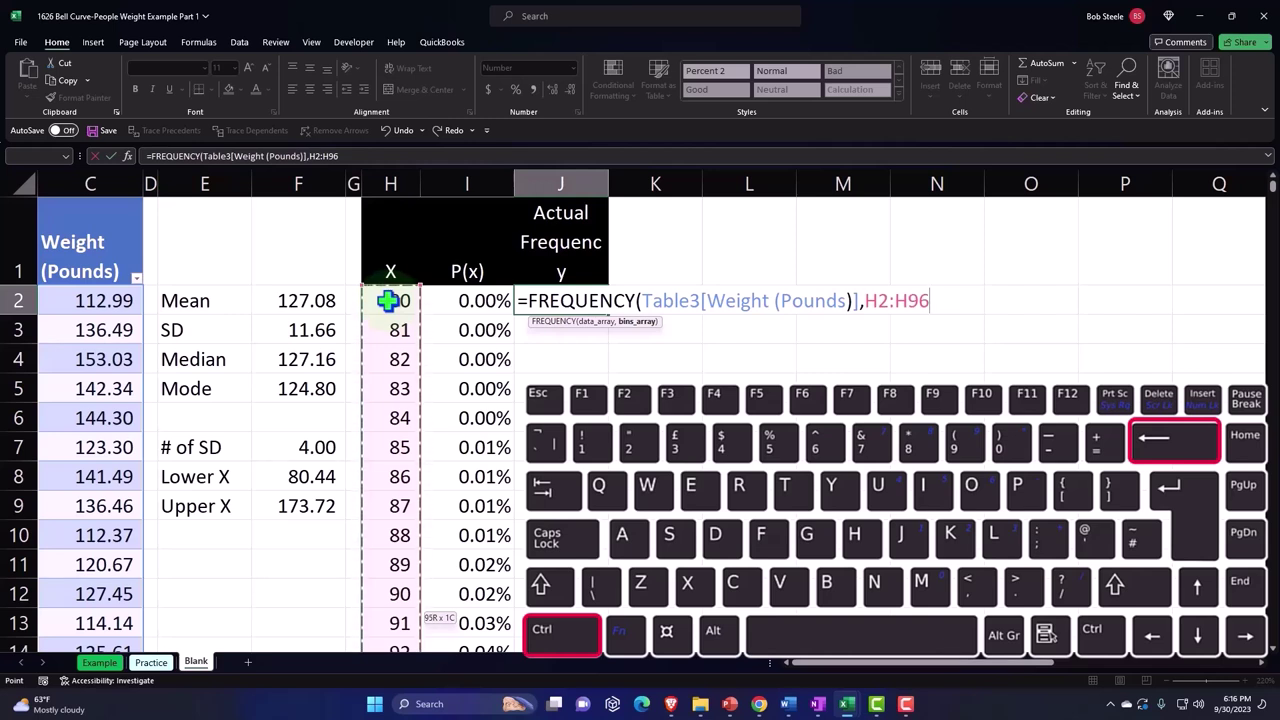
{"action": "type", "text": ")"}
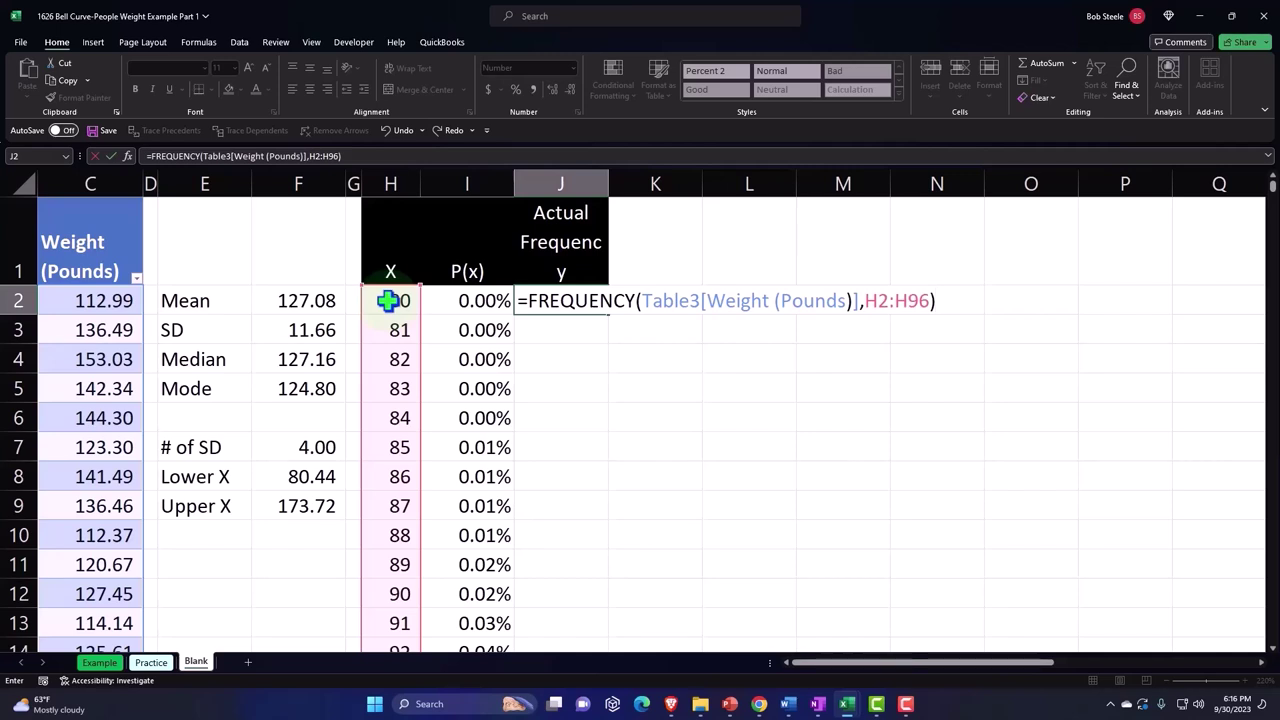
{"action": "key", "text": "Return"}
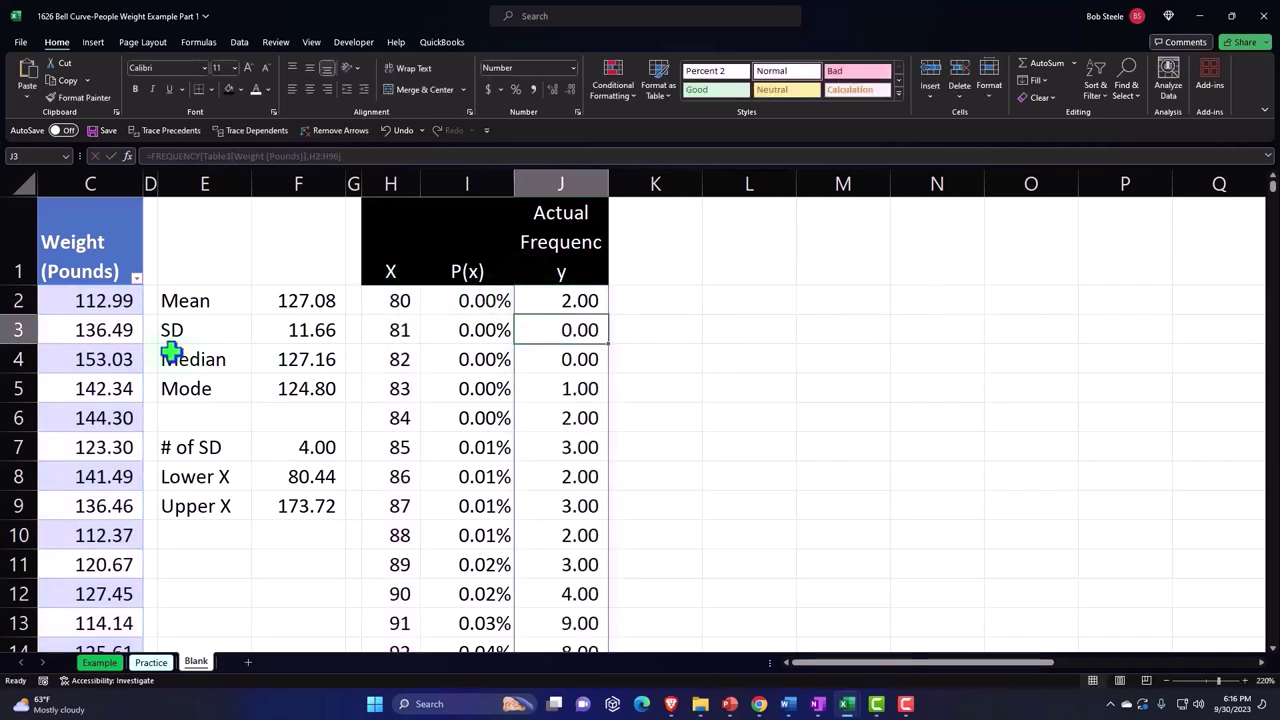
Step: Inspect the spilled counts down to the Total row's frequency cell
{"action": "scroll", "coordinate": [79, 388], "scroll_direction": "down", "scroll_amount": 1}
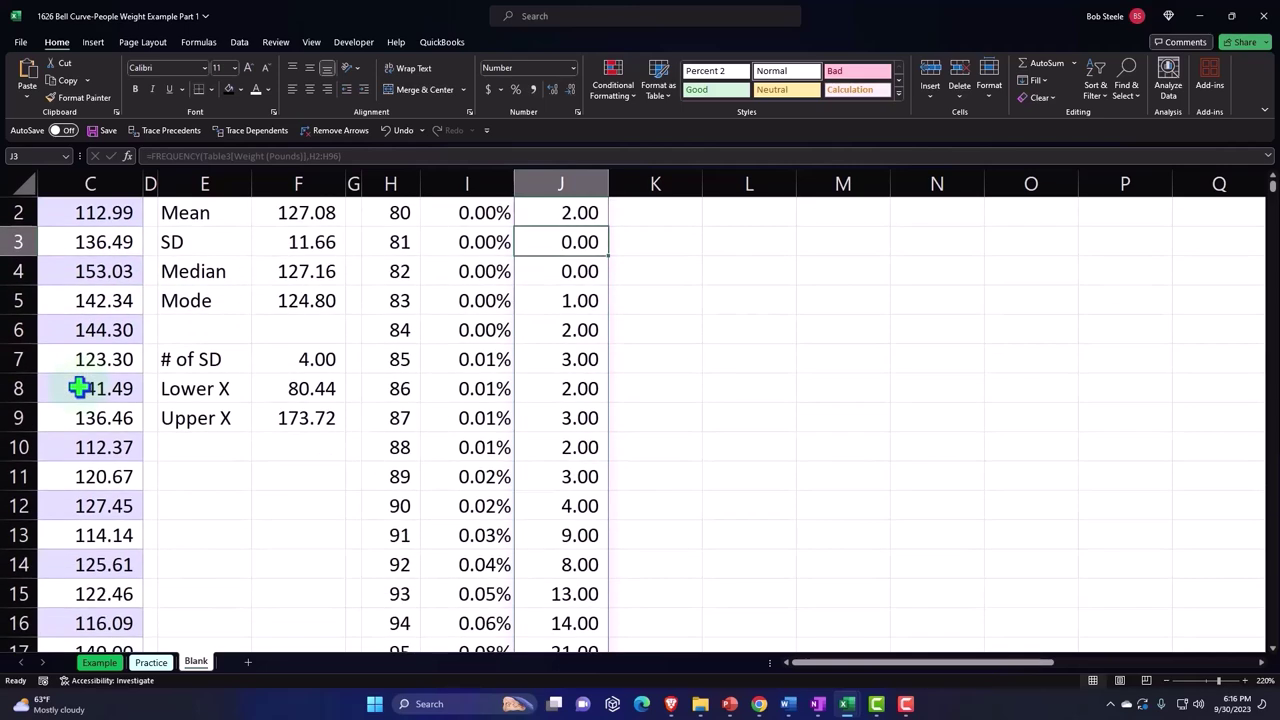
{"action": "scroll", "coordinate": [79, 388], "scroll_direction": "down", "scroll_amount": 2}
{"action": "scroll", "coordinate": [79, 388], "scroll_direction": "down", "scroll_amount": 1}
{"action": "scroll", "coordinate": [79, 388], "scroll_direction": "down", "scroll_amount": 1}
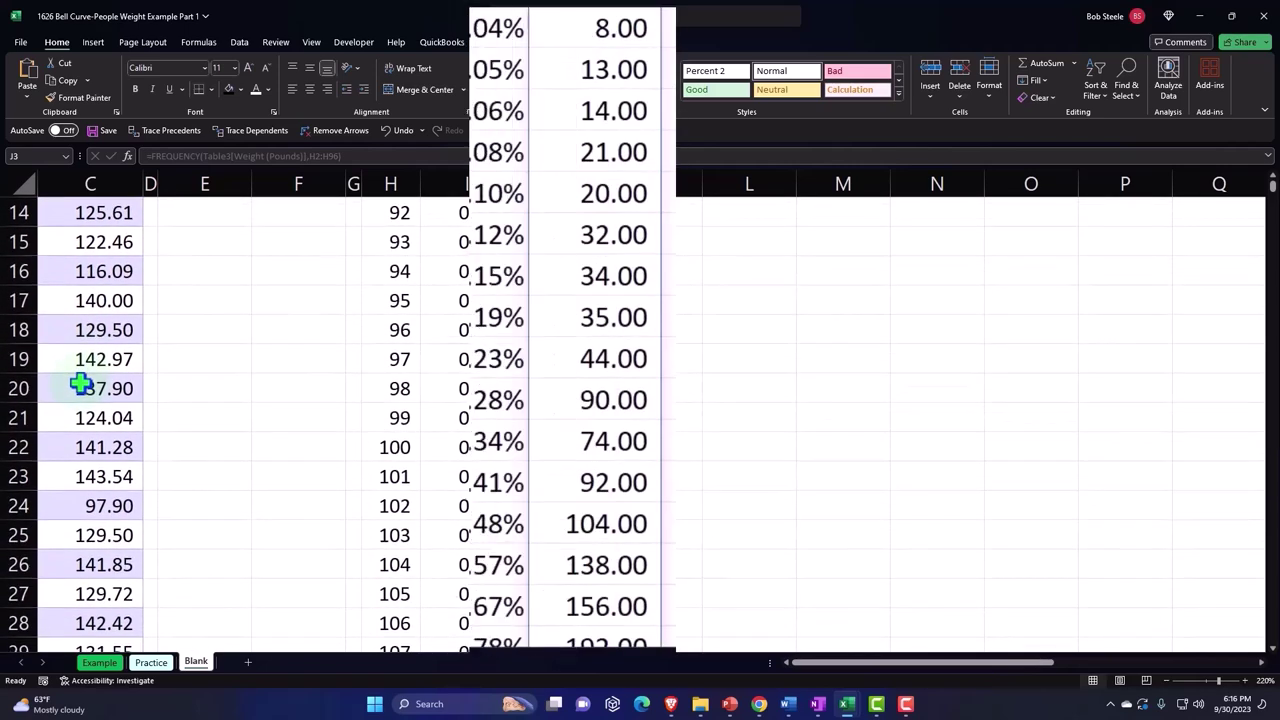
{"action": "scroll", "coordinate": [79, 385], "scroll_direction": "down", "scroll_amount": 1}
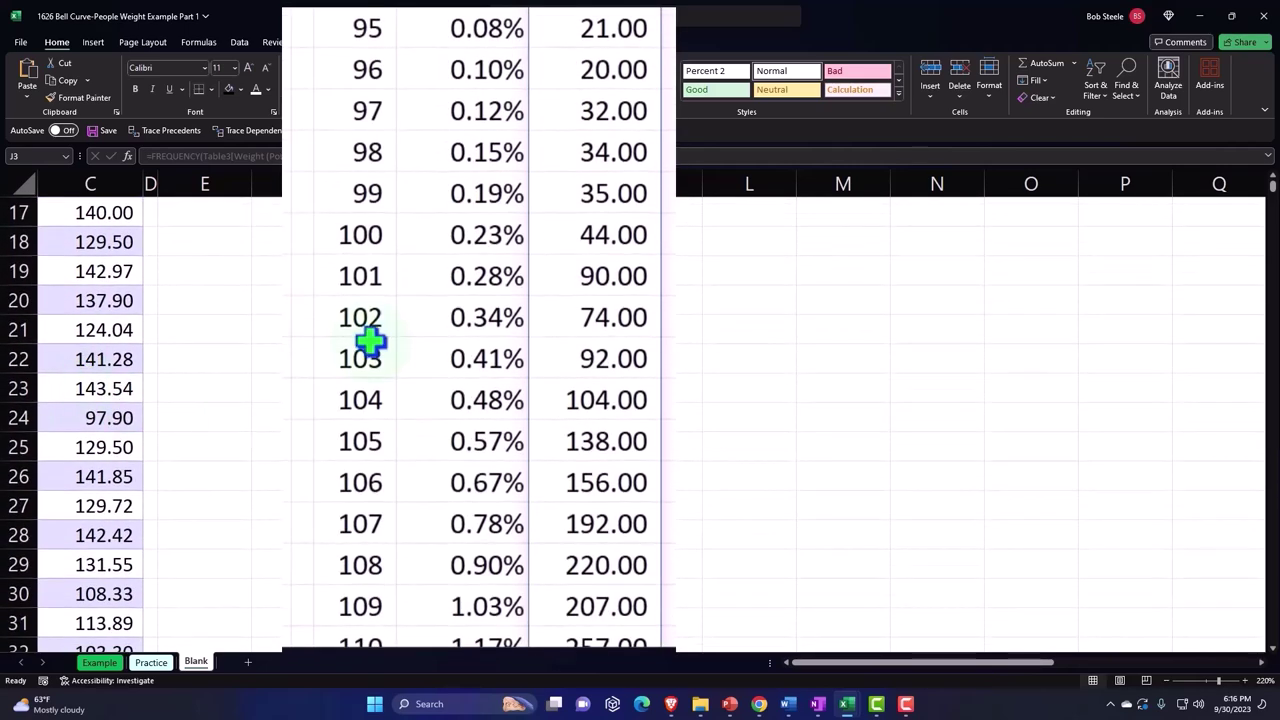
{"action": "left_click", "coordinate": [371, 273]}
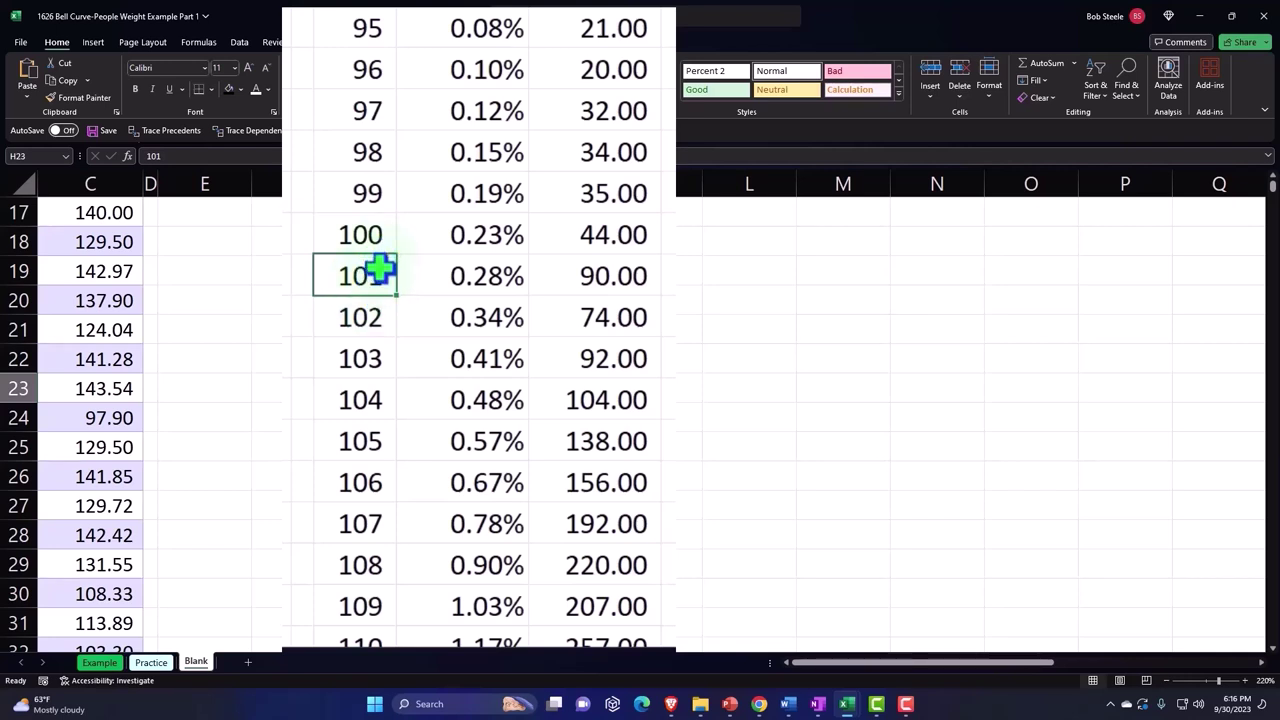
{"action": "scroll", "coordinate": [397, 271], "scroll_direction": "down", "scroll_amount": 13}
{"action": "scroll", "coordinate": [417, 289], "scroll_direction": "down", "scroll_amount": 6}
{"action": "scroll", "coordinate": [448, 278], "scroll_direction": "down", "scroll_amount": 6}
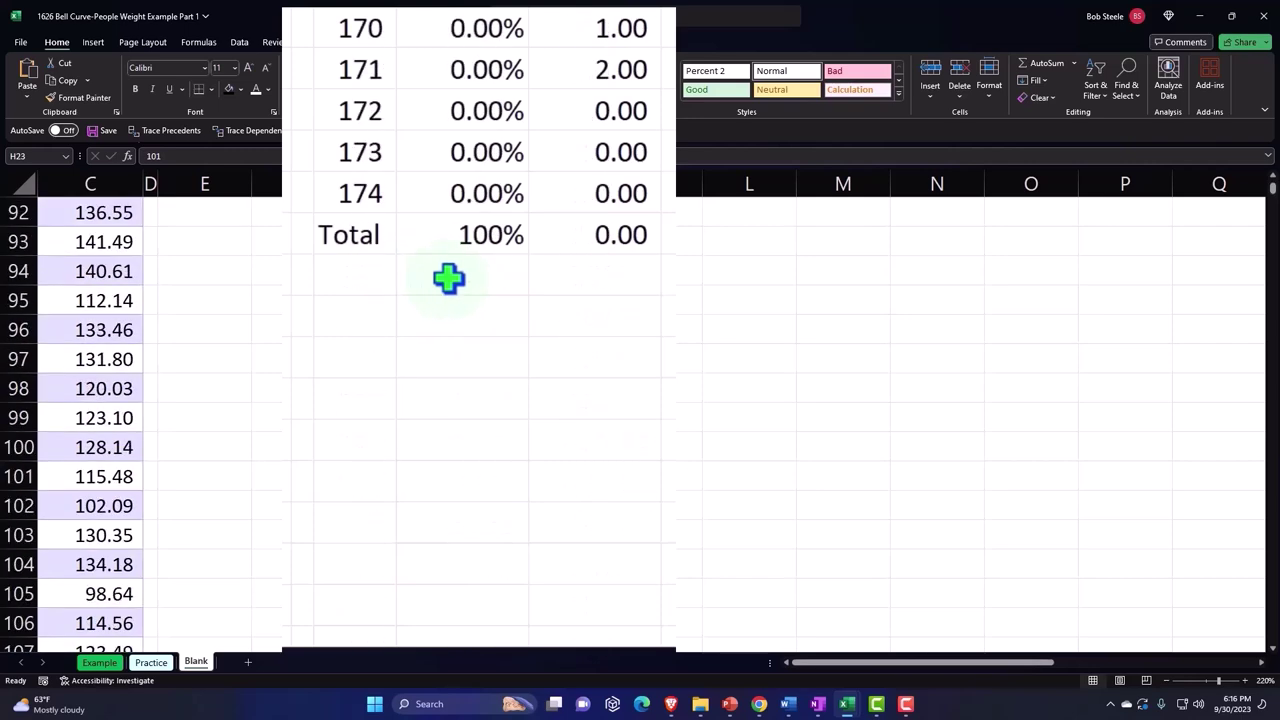
{"action": "left_click", "coordinate": [561, 360]}
{"action": "scroll", "coordinate": [562, 380], "scroll_direction": "up", "scroll_amount": 3}
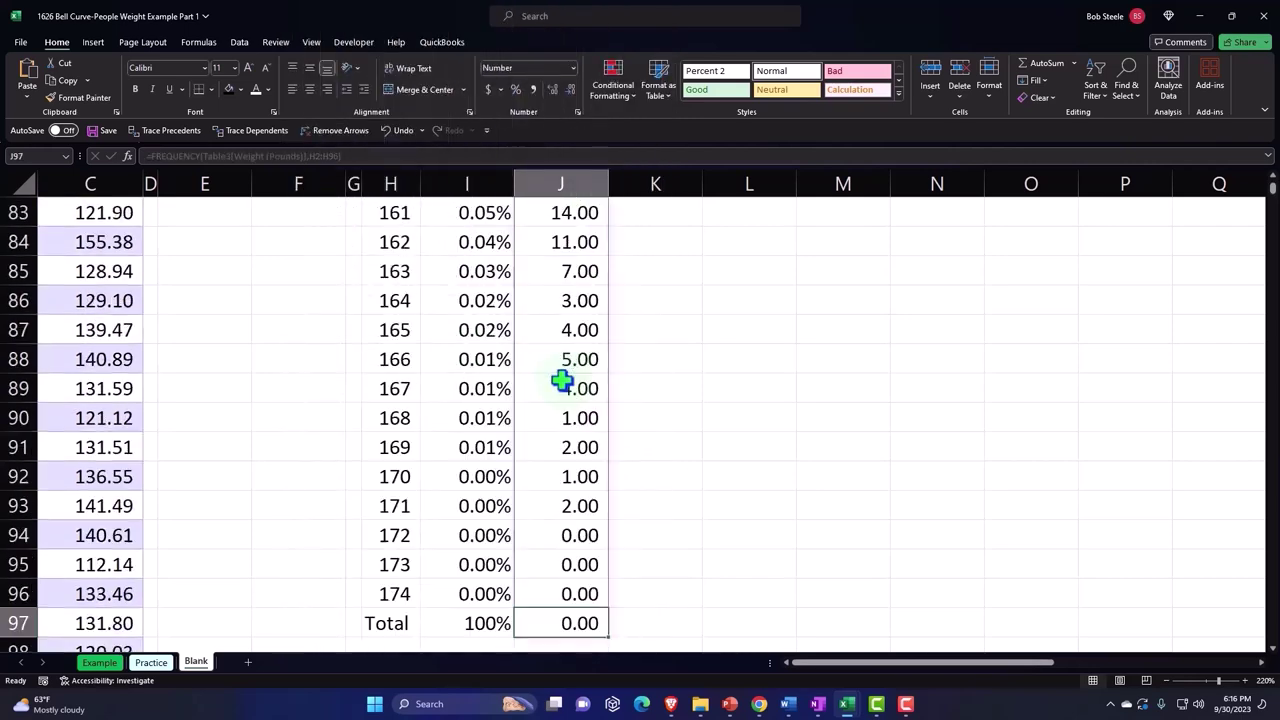
{"action": "scroll", "coordinate": [561, 380], "scroll_direction": "up", "scroll_amount": 13}
{"action": "scroll", "coordinate": [563, 374], "scroll_direction": "up", "scroll_amount": 12}
{"action": "scroll", "coordinate": [563, 374], "scroll_direction": "up", "scroll_amount": 3}
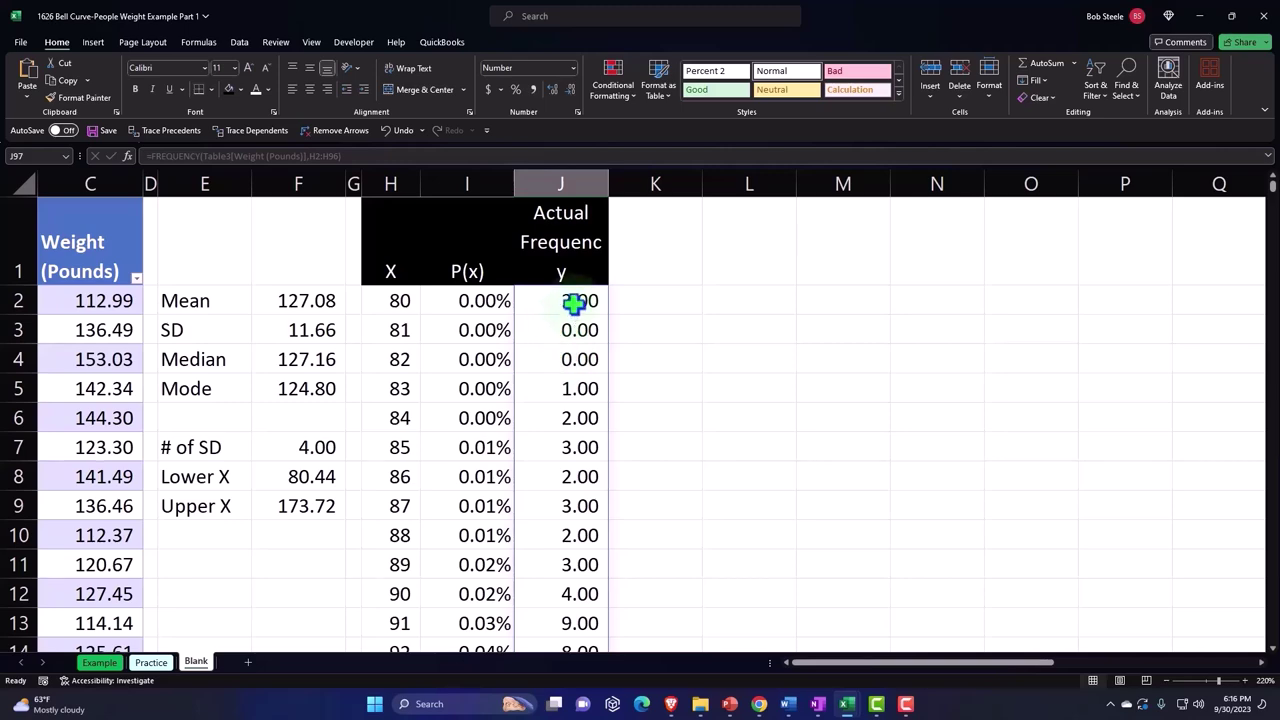
Step: Change the FREQUENCY bins range from H2:H96 to H2:H95 and recheck the Total row
{"action": "key", "text": "F2"}
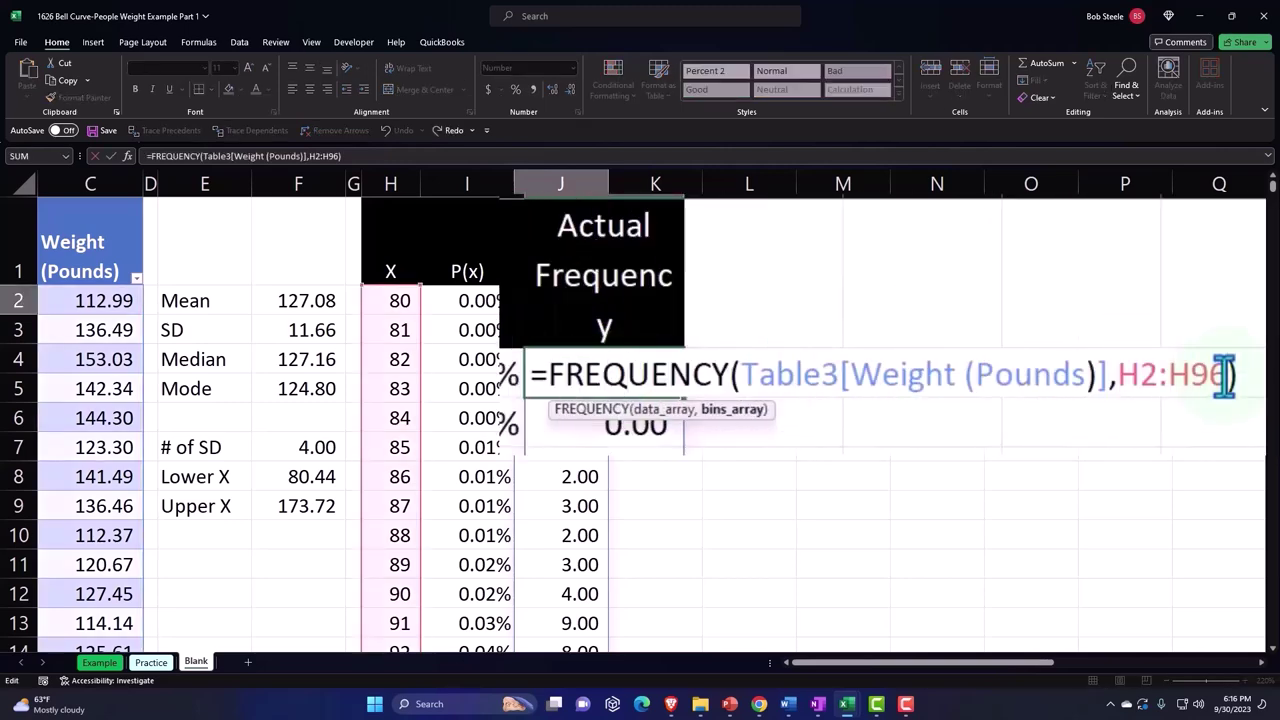
{"action": "key", "text": "BackSpace"}
{"action": "type", "text": "5"}
{"action": "key", "text": "Return"}
{"action": "scroll", "coordinate": [874, 361], "scroll_direction": "down", "scroll_amount": 3}
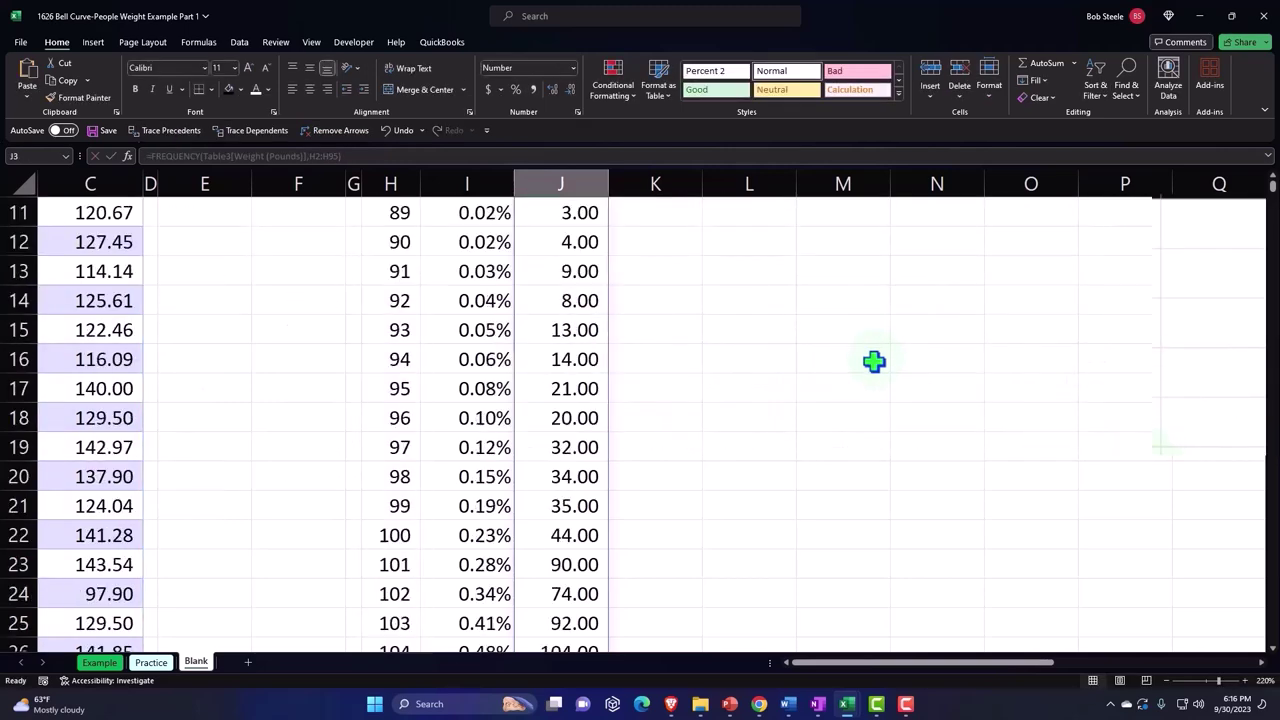
{"action": "scroll", "coordinate": [874, 361], "scroll_direction": "down", "scroll_amount": 8}
{"action": "scroll", "coordinate": [874, 363], "scroll_direction": "down", "scroll_amount": 10}
{"action": "scroll", "coordinate": [874, 374], "scroll_direction": "down", "scroll_amount": 4}
{"action": "scroll", "coordinate": [874, 377], "scroll_direction": "down", "scroll_amount": 3}
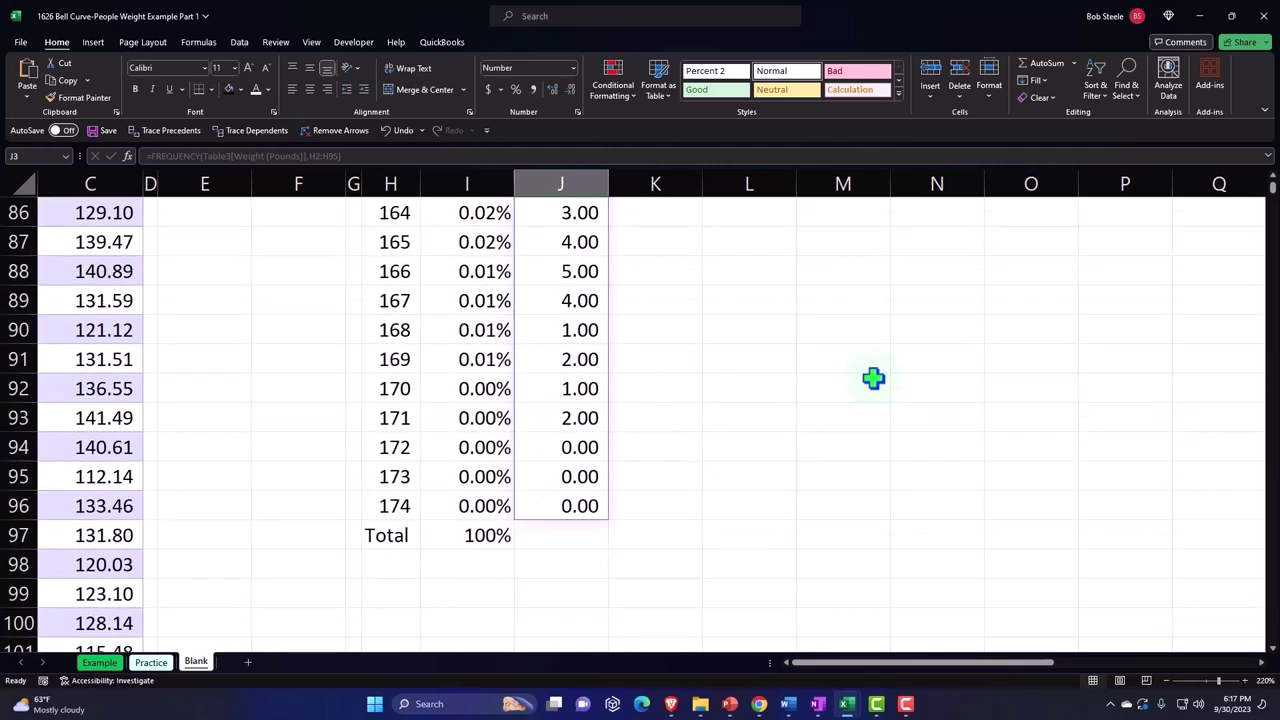
{"action": "scroll", "coordinate": [874, 377], "scroll_direction": "down", "scroll_amount": 1}
Step: AutoSum the Actual Frequency counts in the Total row, giving 25,000
{"action": "left_click", "coordinate": [560, 446]}
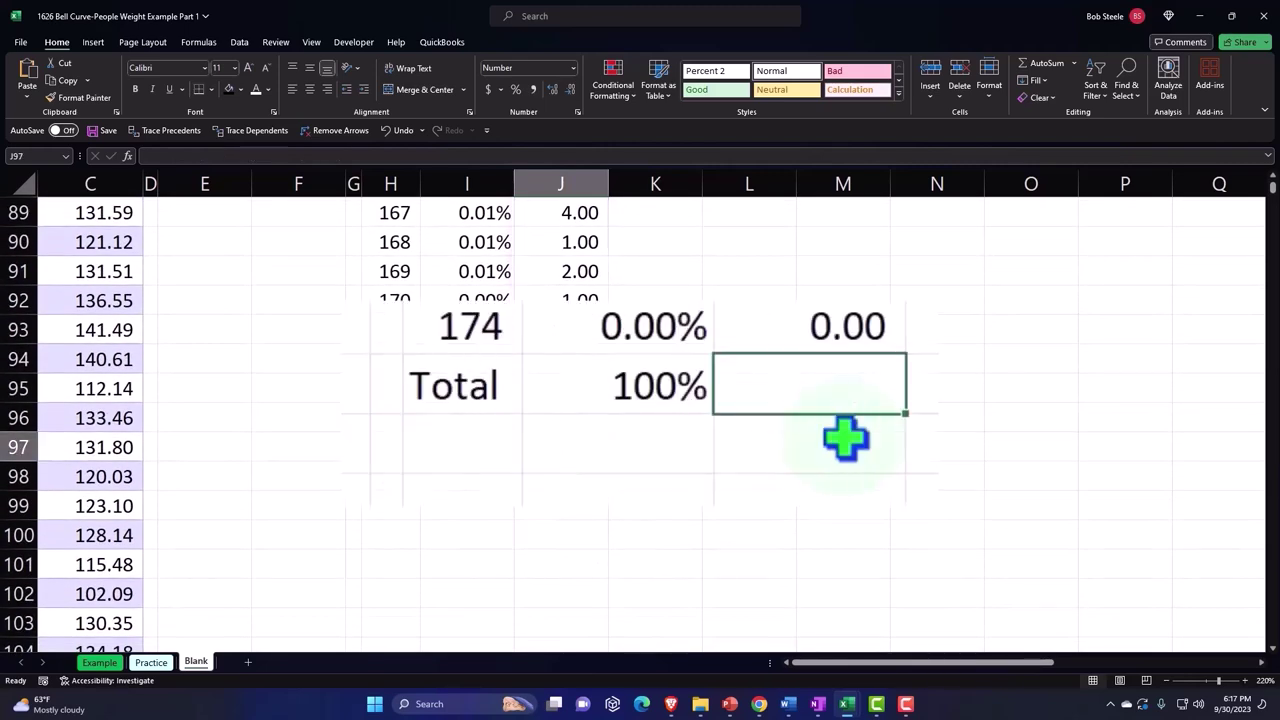
{"action": "key", "text": "alt+equal"}
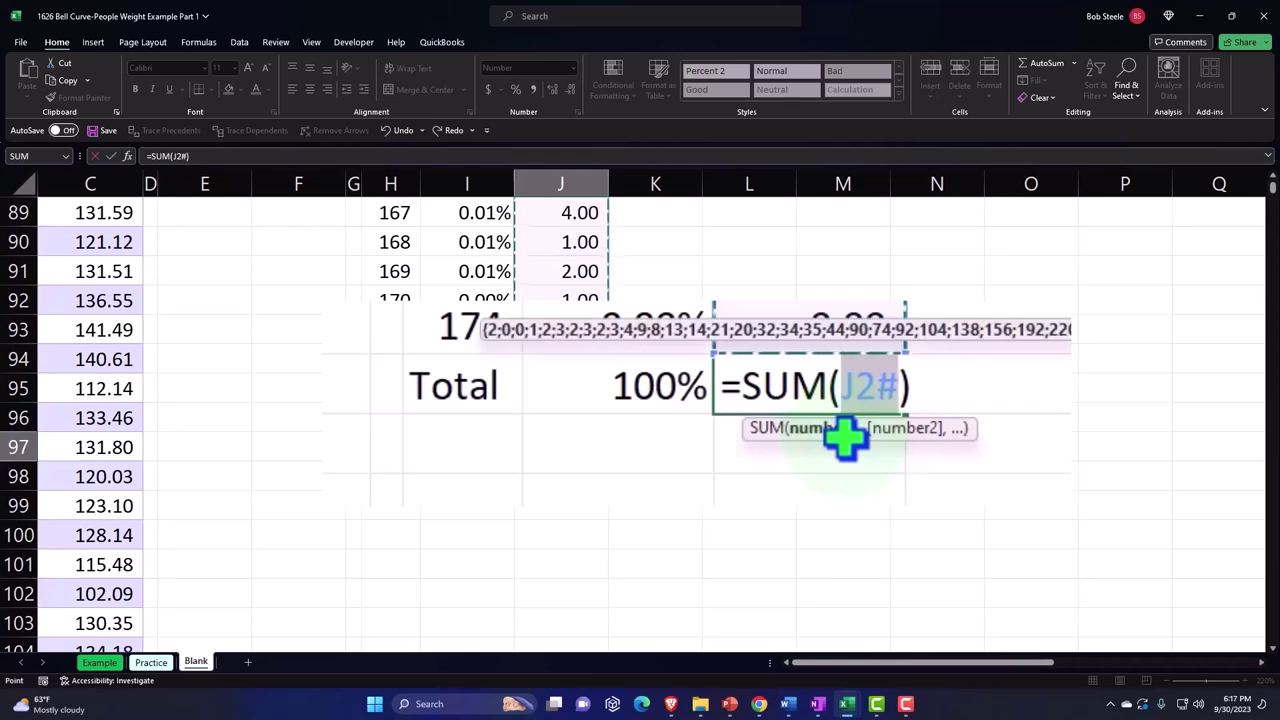
{"action": "key", "text": "Return"}
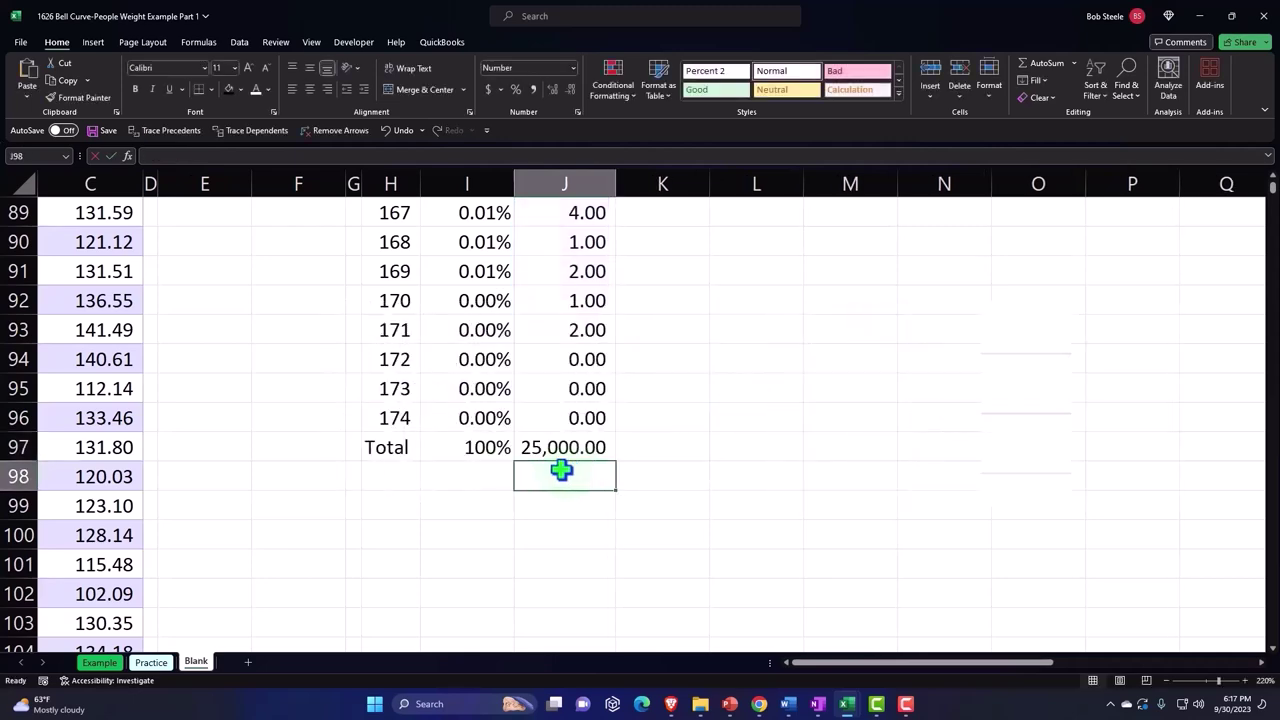
Step: Add a 'Count of Data' label in E11 and widen column E to fit it
{"action": "scroll", "coordinate": [192, 437], "scroll_direction": "up", "scroll_amount": 10}
{"action": "scroll", "coordinate": [192, 437], "scroll_direction": "up", "scroll_amount": 11}
{"action": "scroll", "coordinate": [192, 437], "scroll_direction": "up", "scroll_amount": 7}
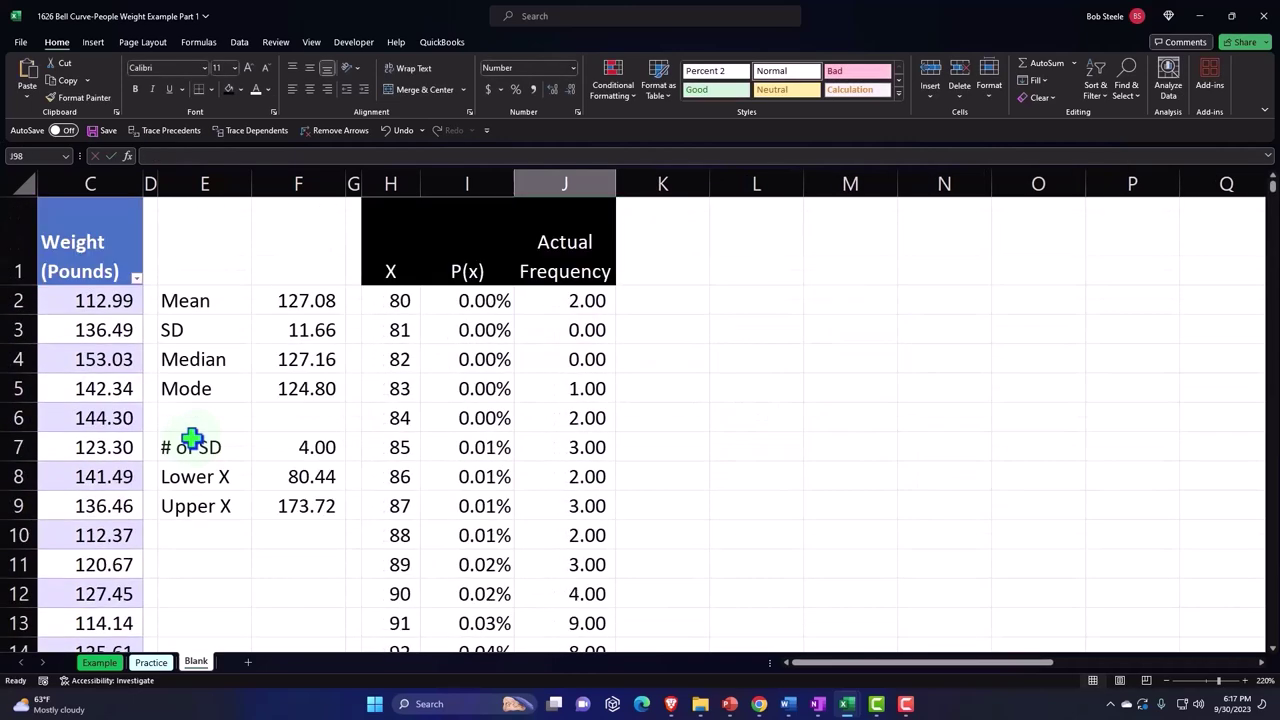
{"action": "left_click", "coordinate": [203, 563]}
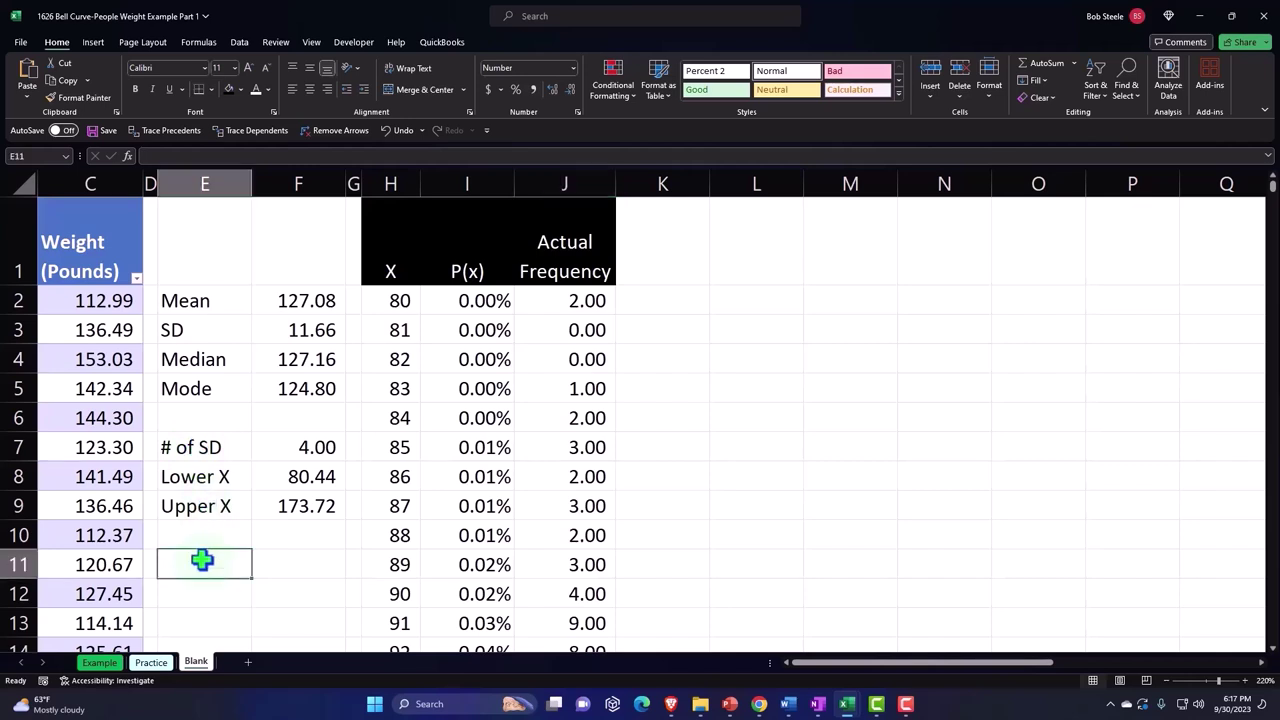
{"action": "type", "text": "Count"}
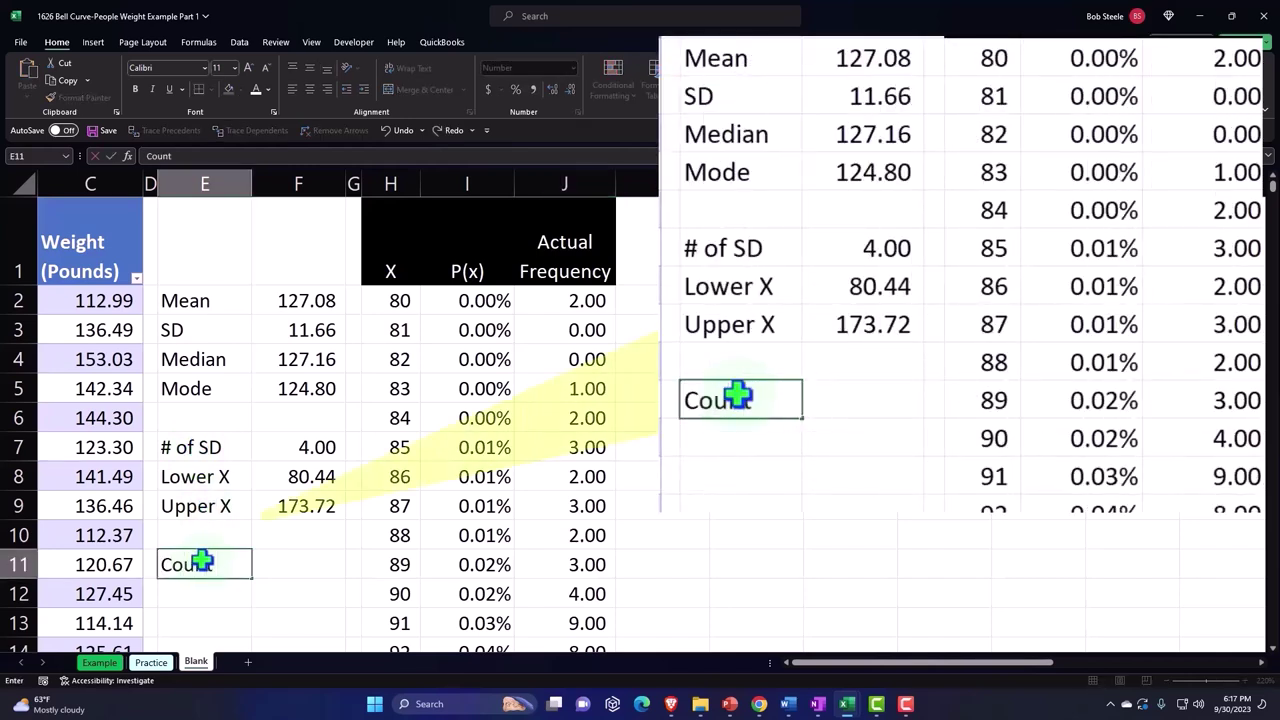
{"action": "type", "text": " of Dat"}
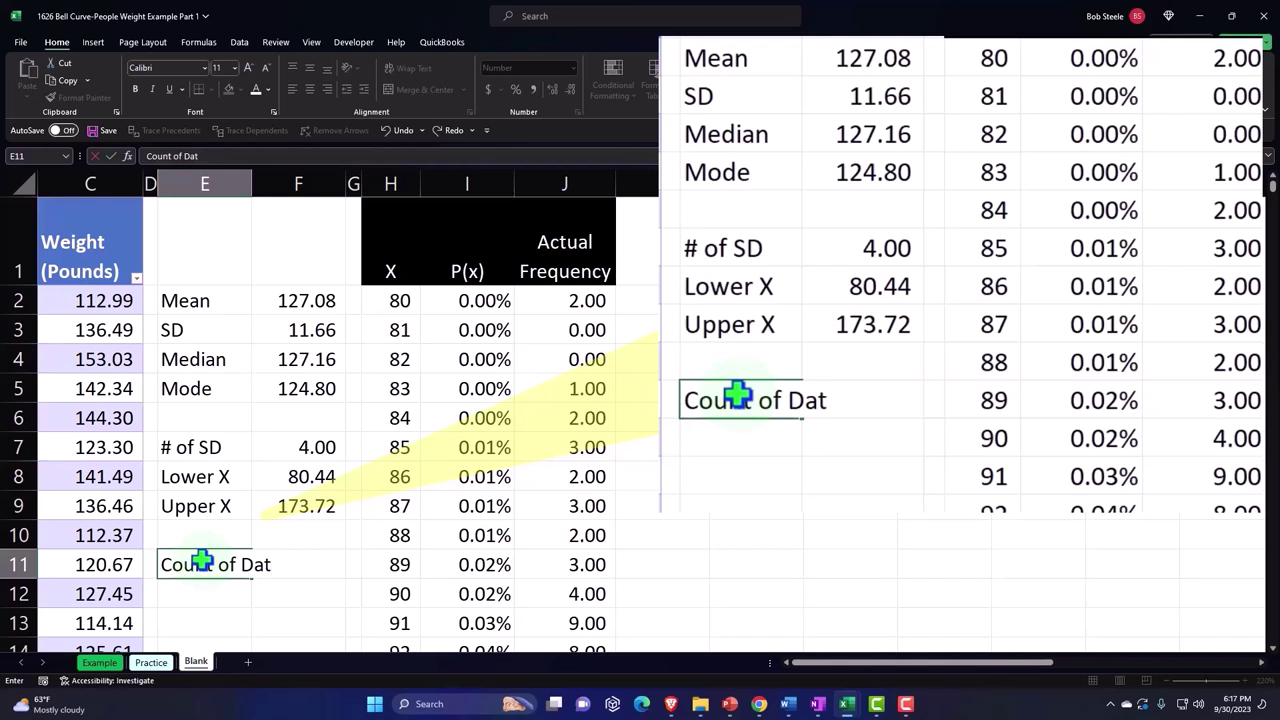
{"action": "type", "text": "a"}
{"action": "key", "text": "Tab"}
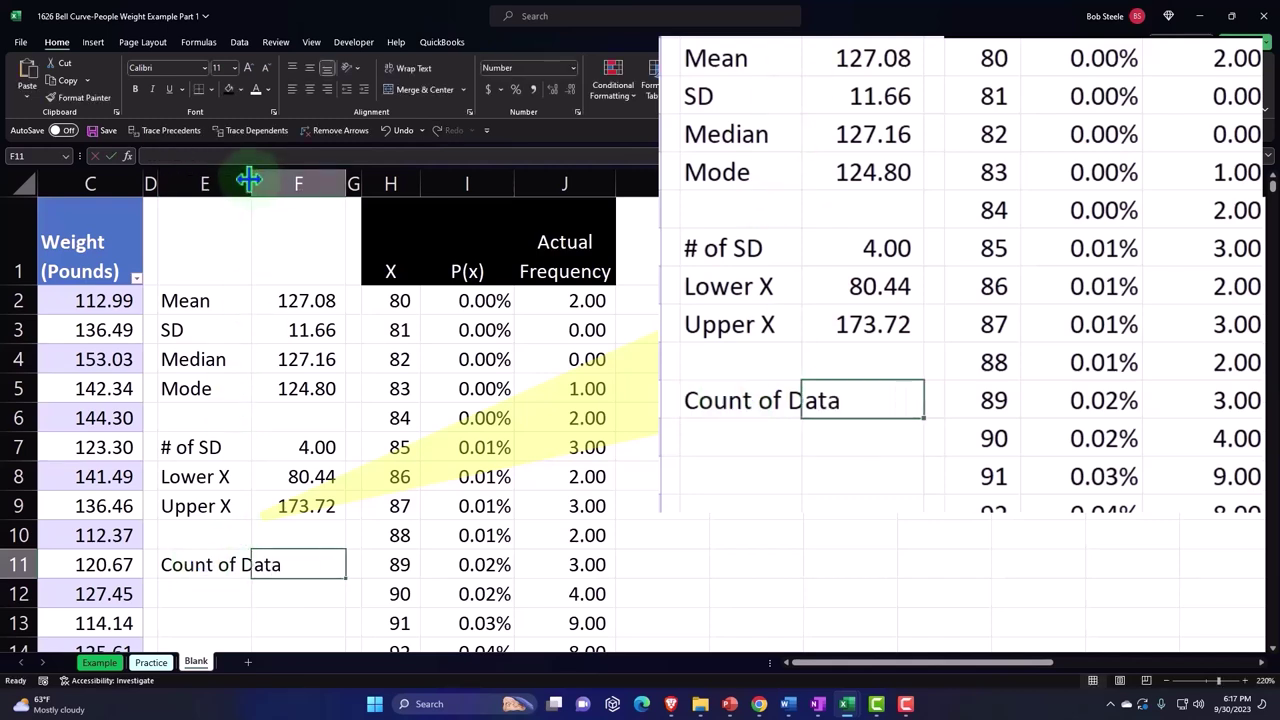
{"action": "double_click", "coordinate": [251, 183]}
{"action": "type", "text": "="}
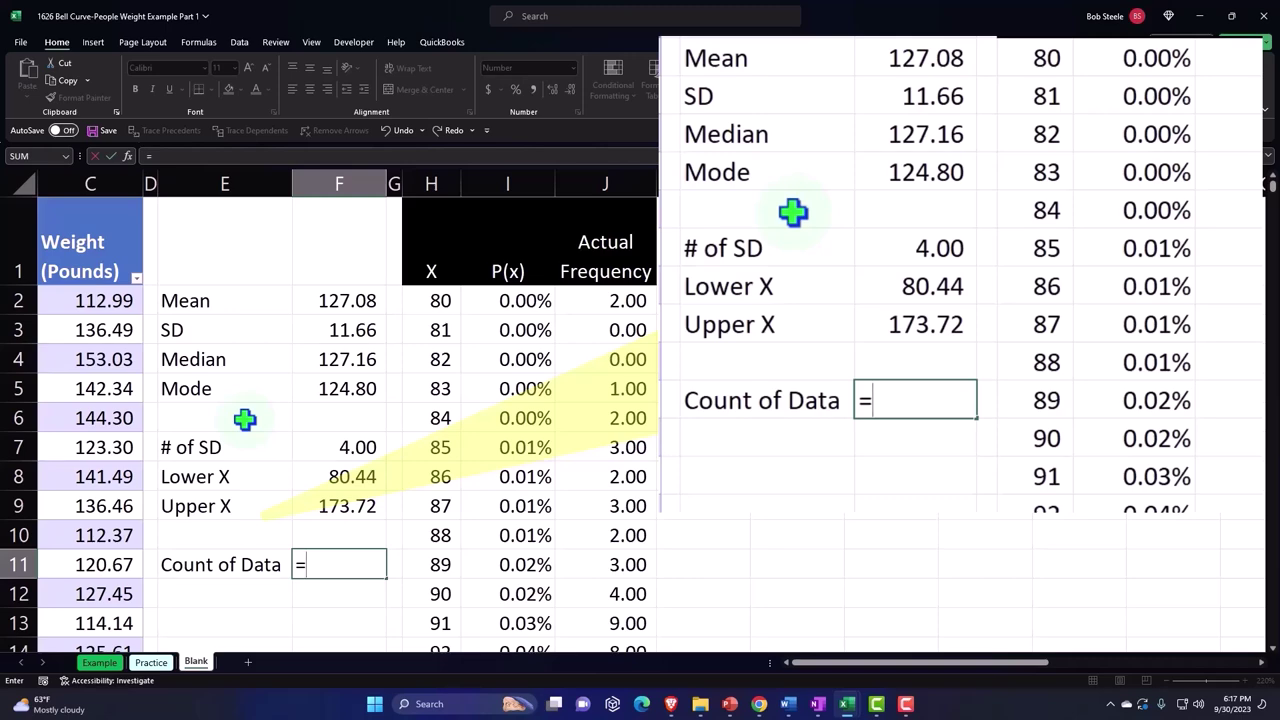
Step: Enter a COUNT of the Weight (Pounds) column in F11, returning 25,000.00
{"action": "type", "text": "count"}
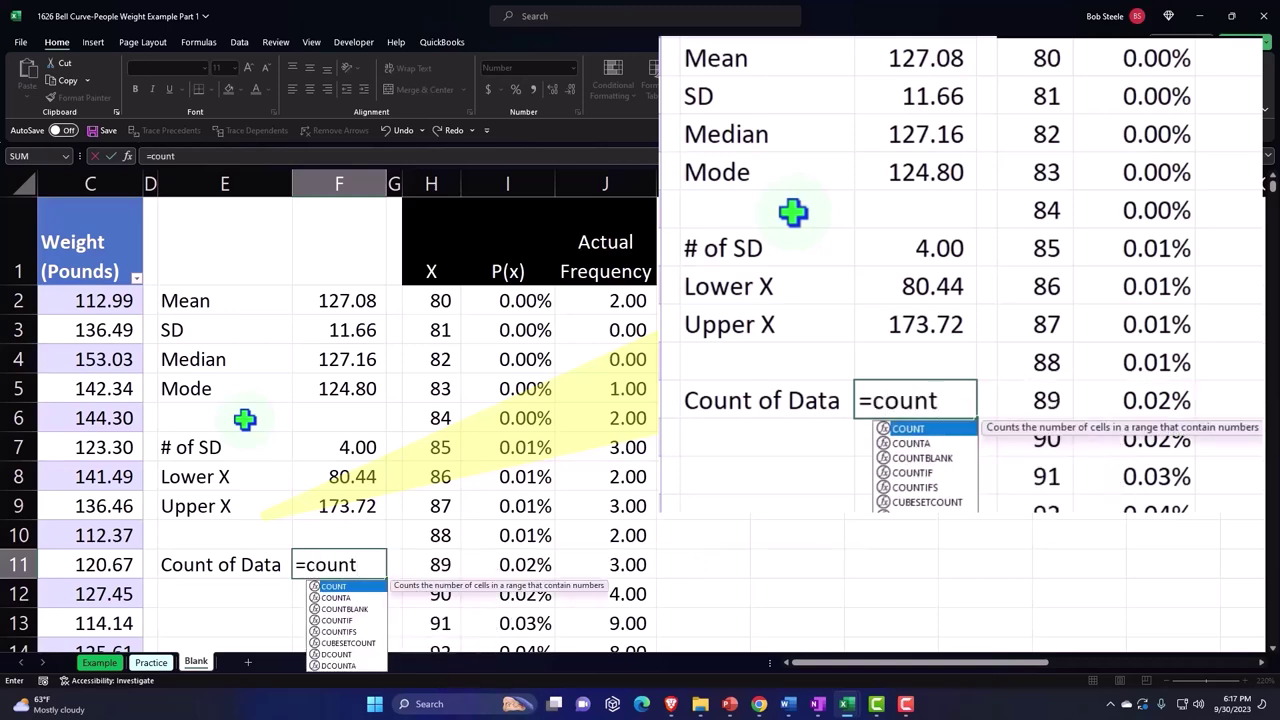
{"action": "key", "text": "Tab"}
{"action": "left_click", "coordinate": [85, 203]}
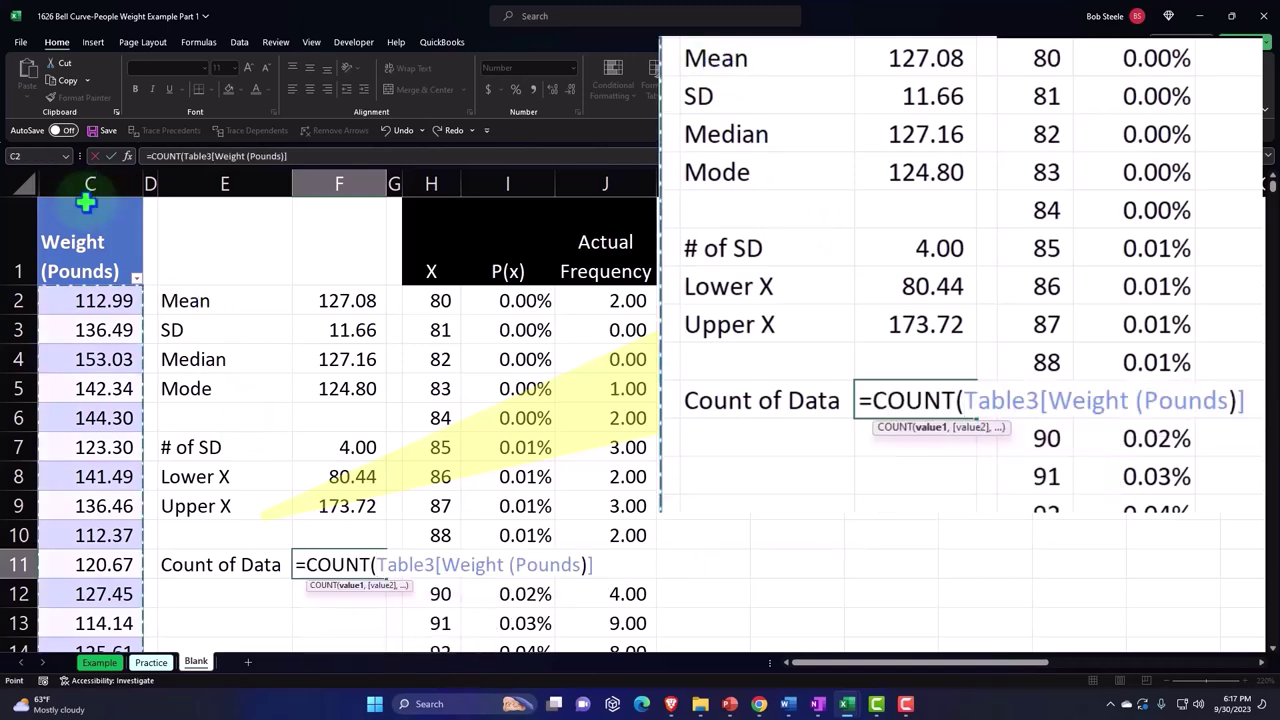
{"action": "key", "text": "Return"}
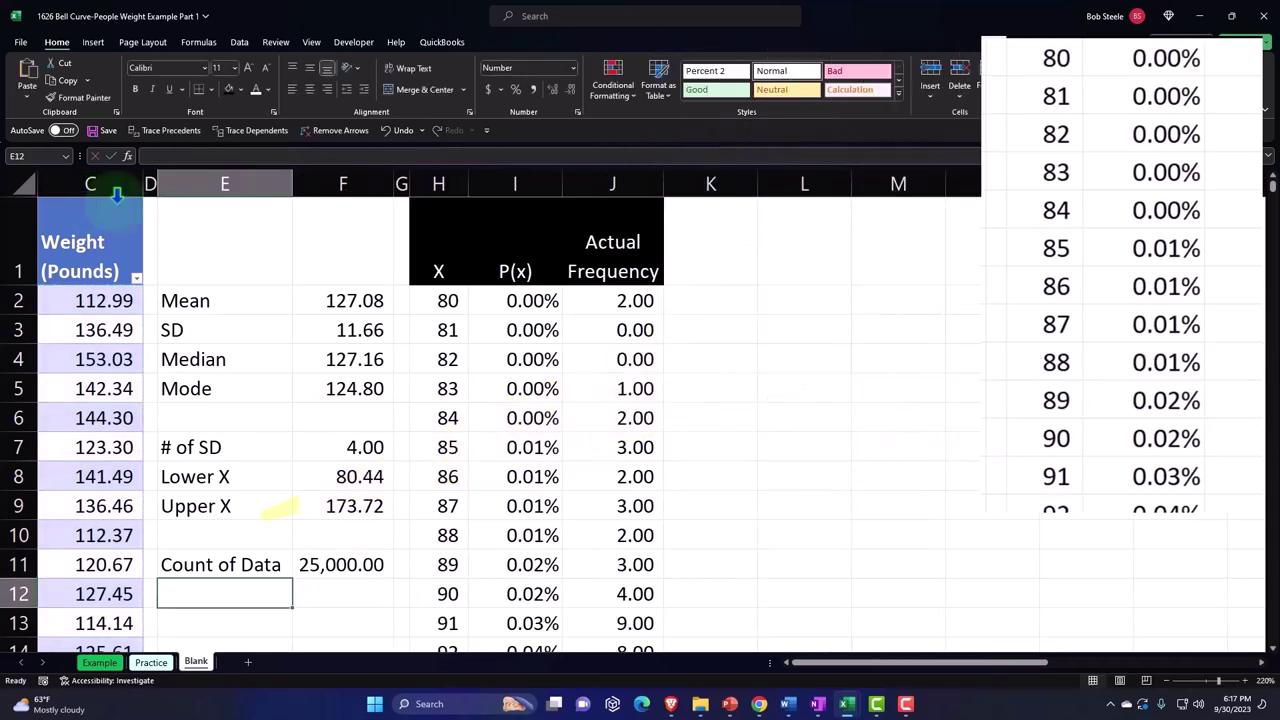
{"action": "scroll", "coordinate": [600, 400], "scroll_direction": "down", "scroll_amount": 7}
{"action": "scroll", "coordinate": [620, 423], "scroll_direction": "down", "scroll_amount": 9}
{"action": "scroll", "coordinate": [620, 423], "scroll_direction": "down", "scroll_amount": 7}
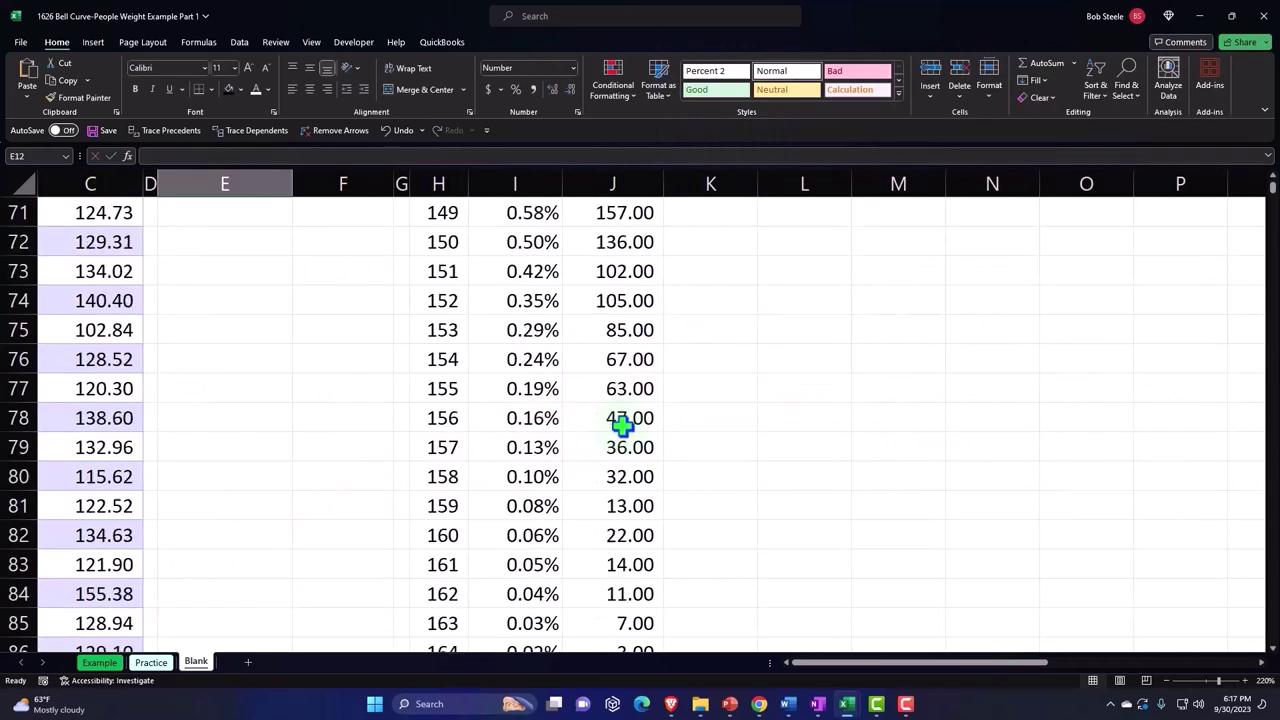
{"action": "scroll", "coordinate": [620, 423], "scroll_direction": "down", "scroll_amount": 4}
{"action": "scroll", "coordinate": [622, 425], "scroll_direction": "down", "scroll_amount": 3}
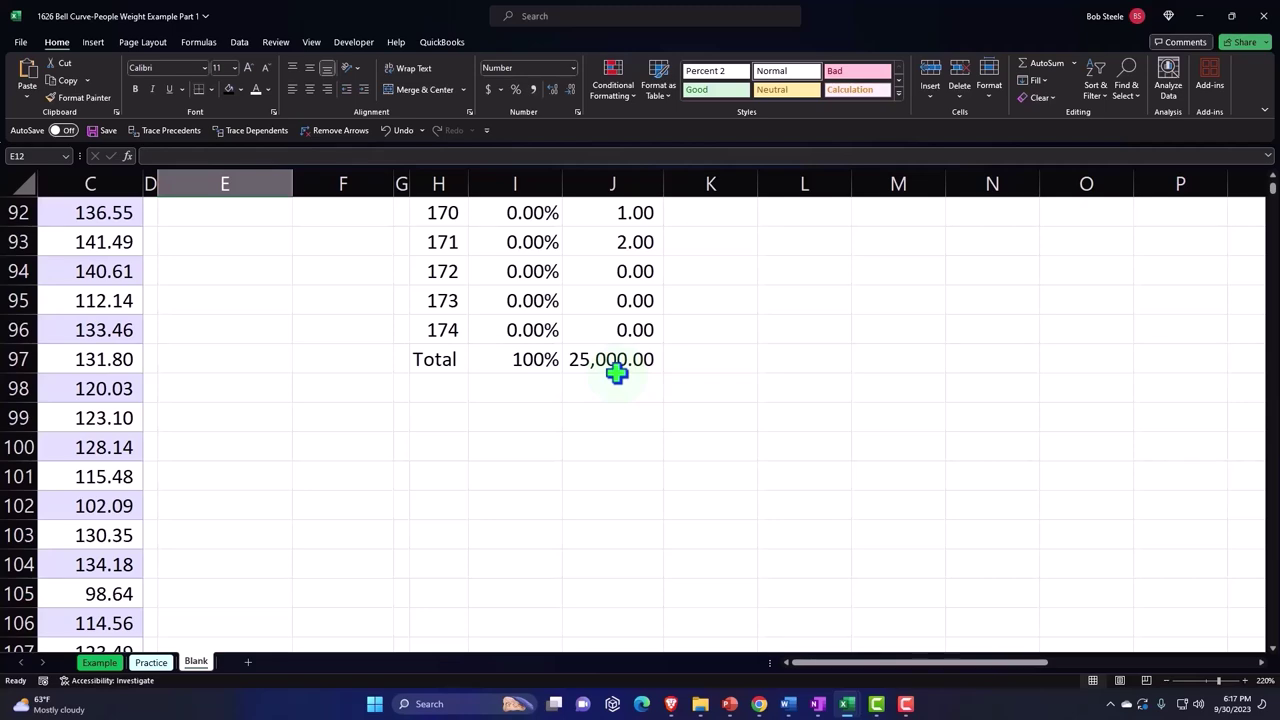
{"action": "scroll", "coordinate": [405, 310], "scroll_direction": "up", "scroll_amount": 6}
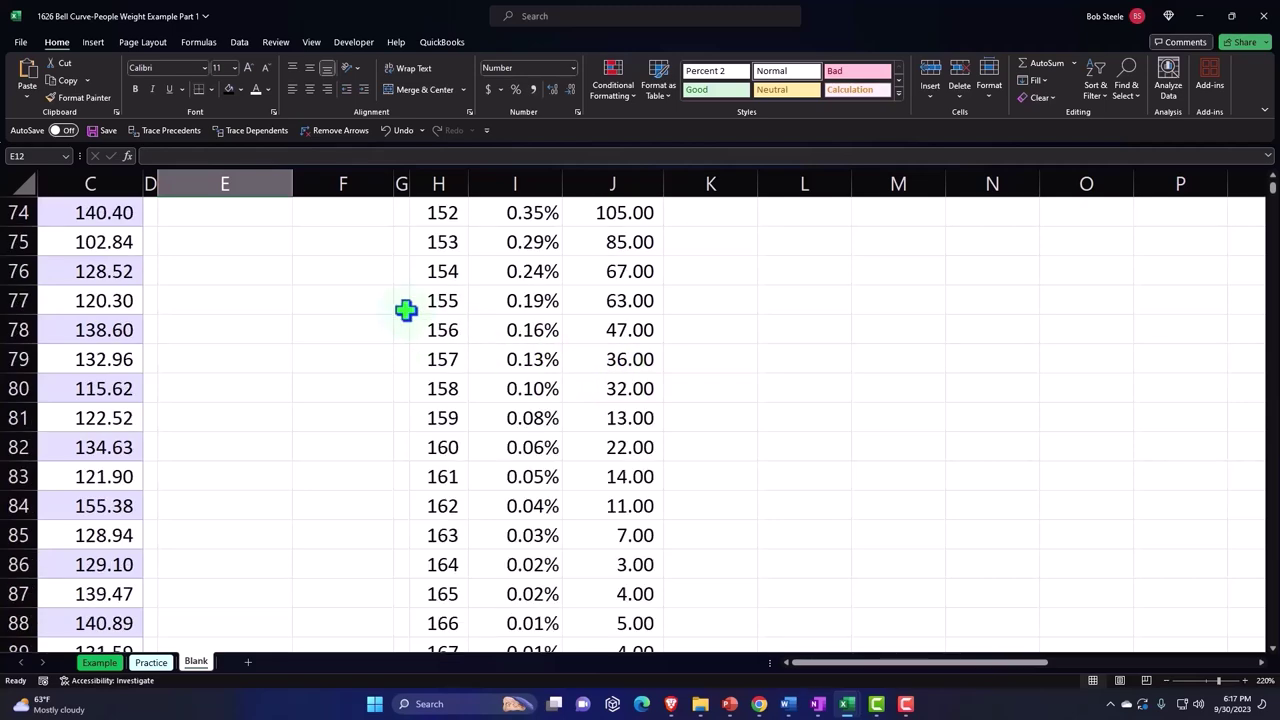
{"action": "scroll", "coordinate": [405, 310], "scroll_direction": "up", "scroll_amount": 9}
{"action": "scroll", "coordinate": [405, 310], "scroll_direction": "up", "scroll_amount": 8}
{"action": "scroll", "coordinate": [405, 310], "scroll_direction": "up", "scroll_amount": 7}
{"action": "scroll", "coordinate": [405, 310], "scroll_direction": "up", "scroll_amount": 1}
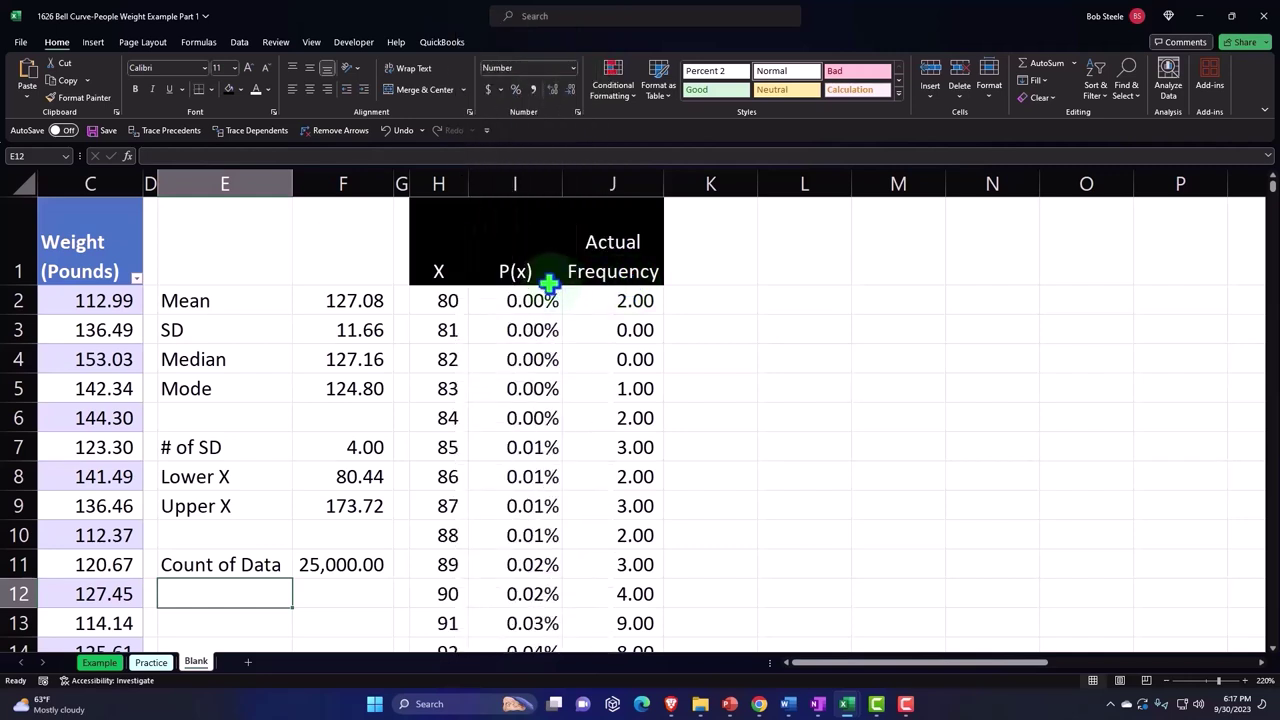
Step: Add a '& of Total' header in K1 with black fill, white text, wrapped and centred
{"action": "left_click", "coordinate": [549, 283]}
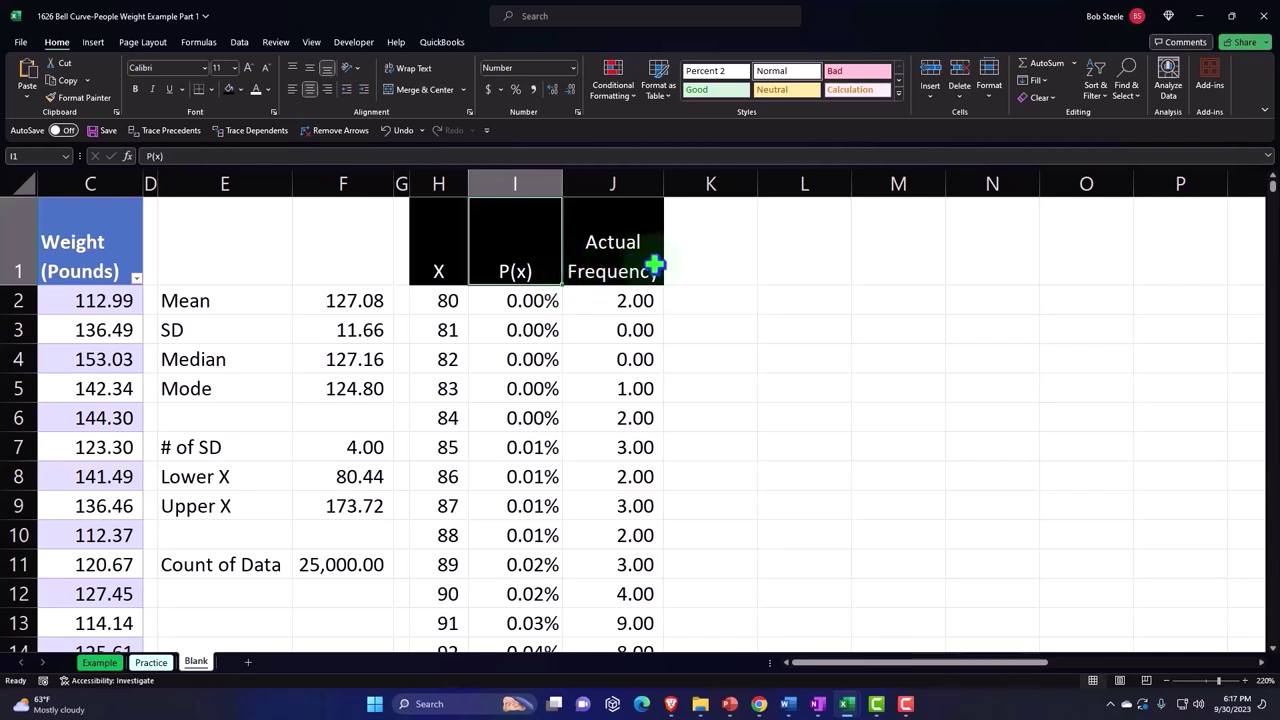
{"action": "left_click", "coordinate": [699, 254]}
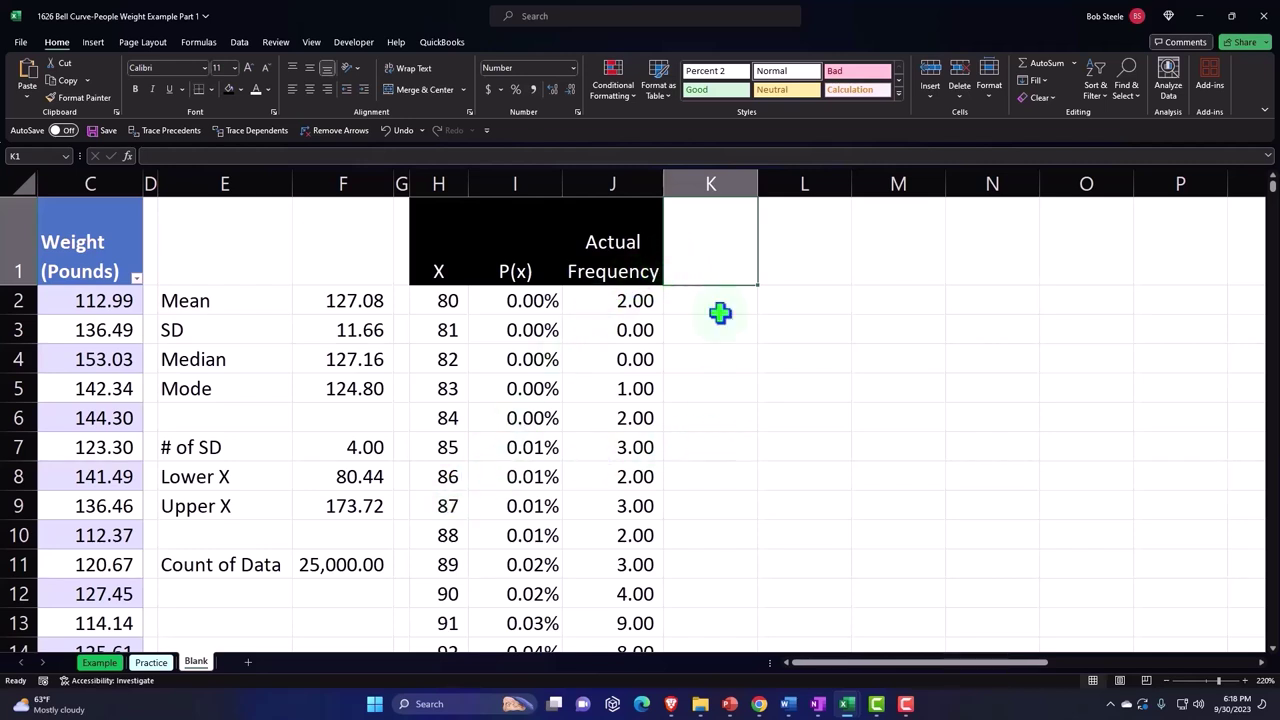
{"action": "type", "text": "& of Total"}
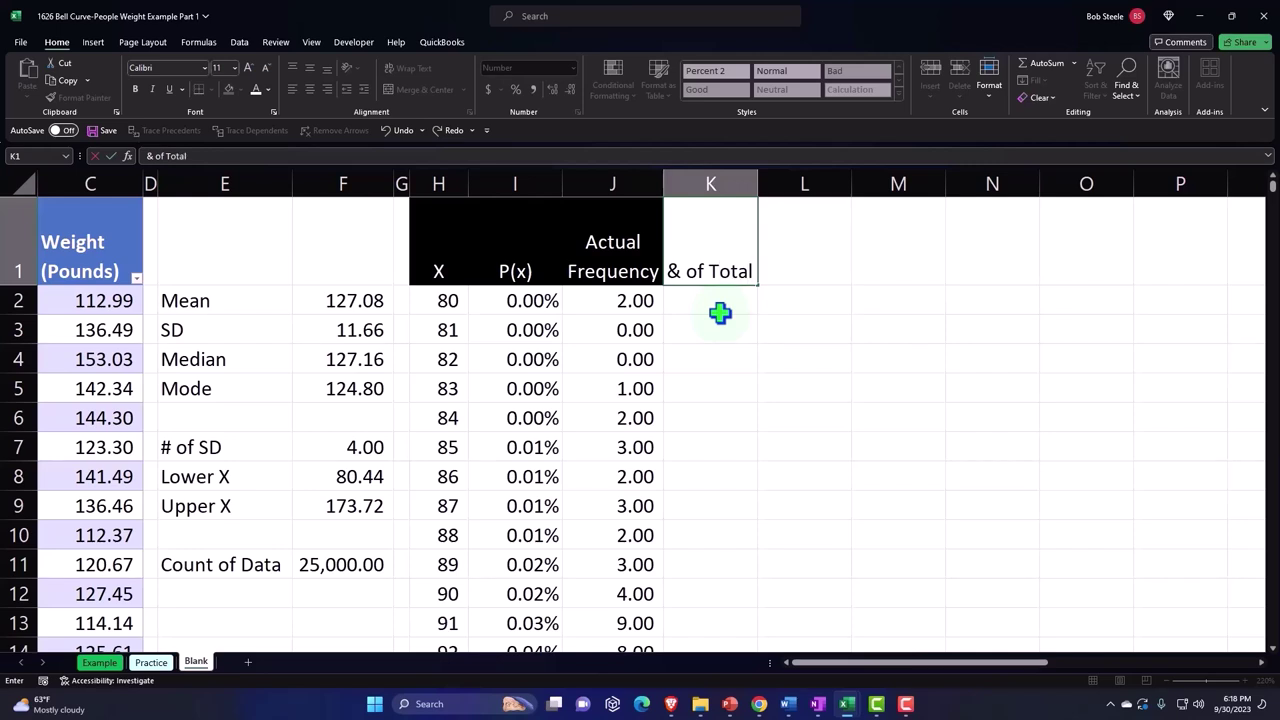
{"action": "key", "text": "ctrl+Return"}
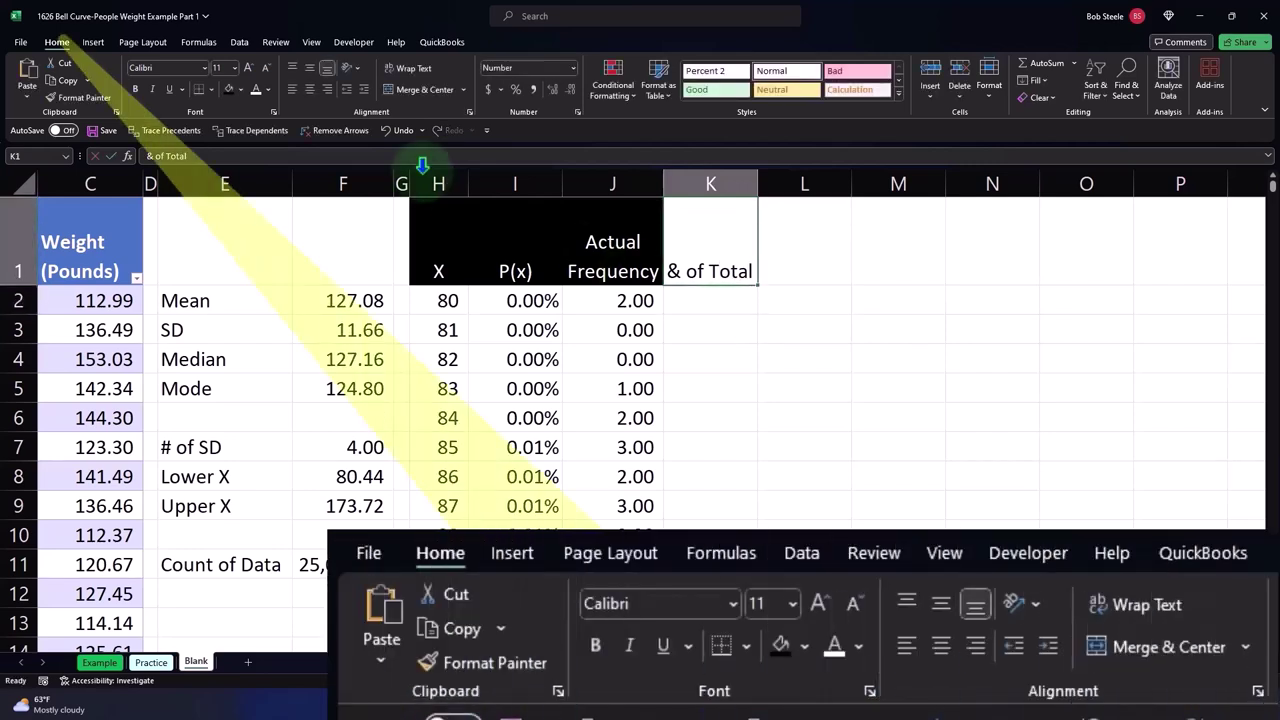
{"action": "left_click", "coordinate": [236, 93]}
{"action": "left_click", "coordinate": [256, 90]}
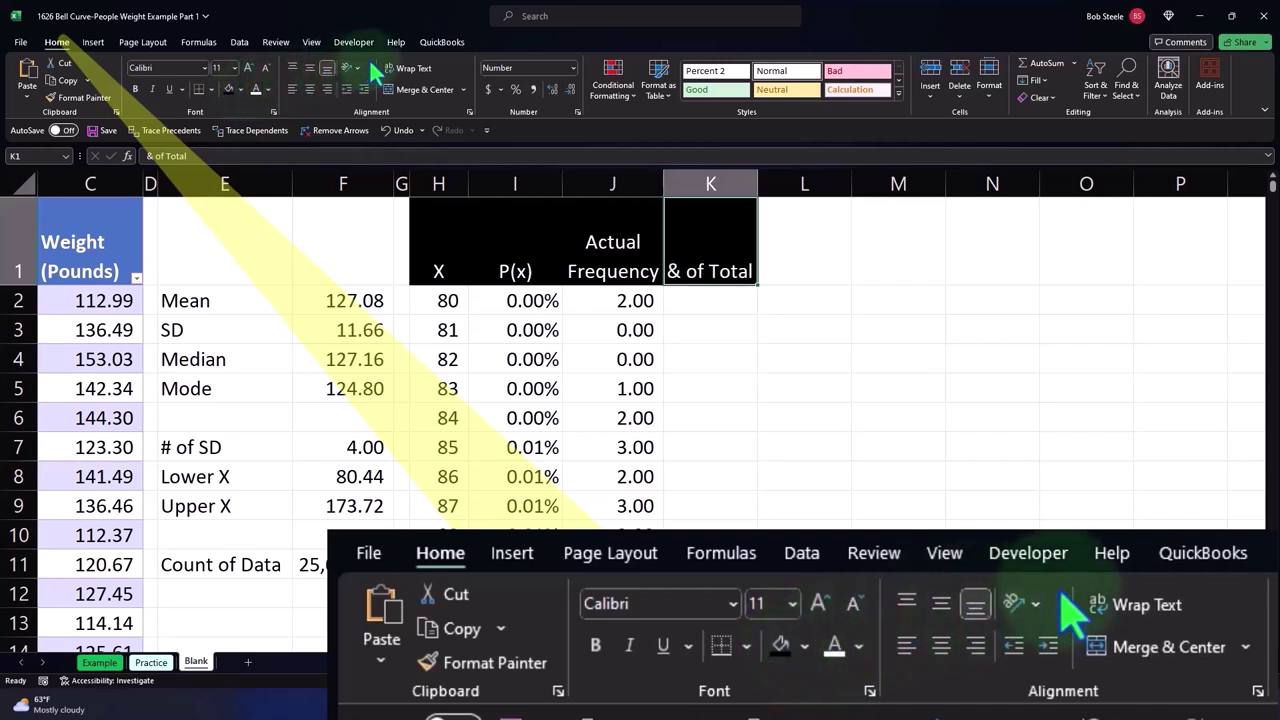
{"action": "left_click", "coordinate": [414, 70]}
{"action": "left_click", "coordinate": [310, 89]}
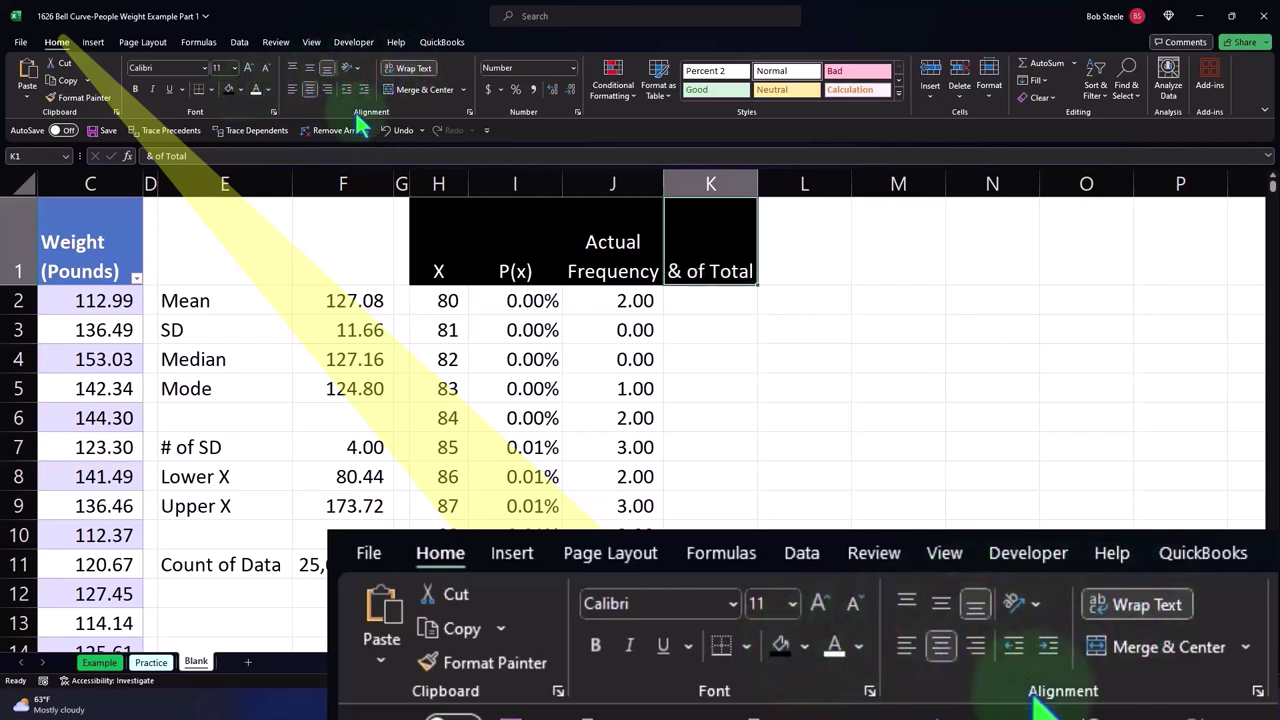
{"action": "left_click", "coordinate": [723, 295]}
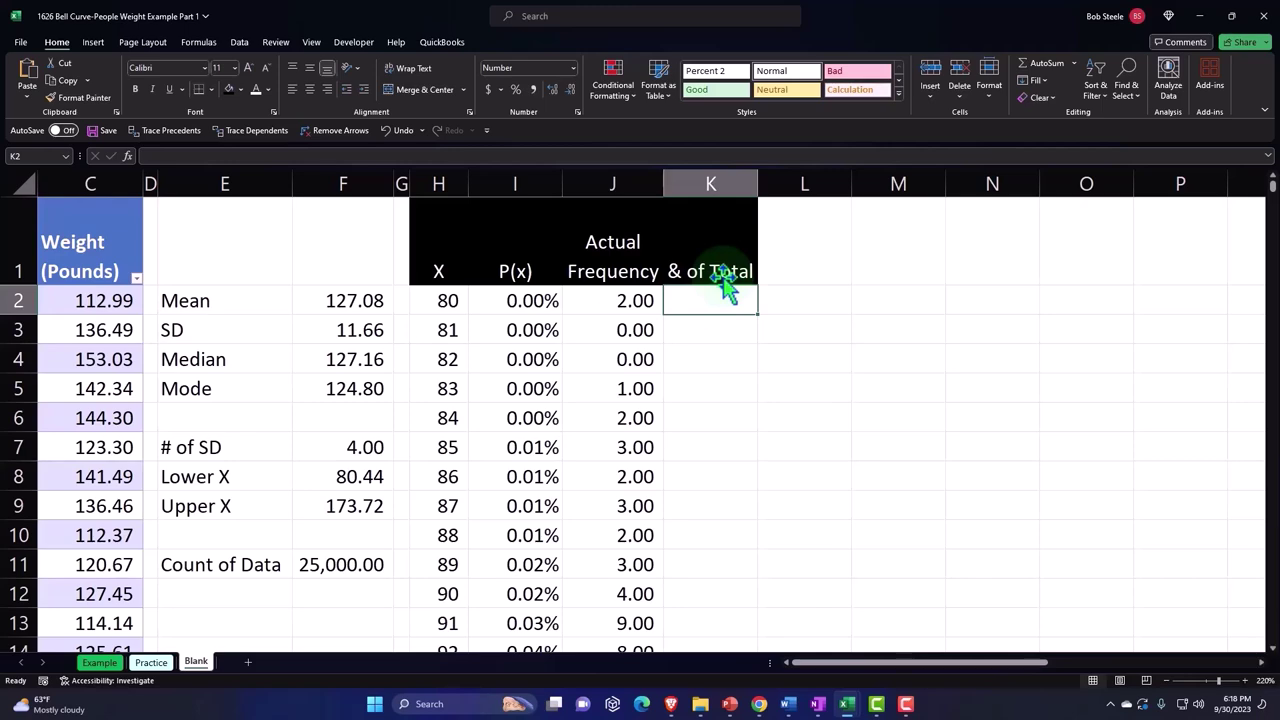
Step: Enter =J2/$J$97 in K2 to divide the row's frequency by the absolute total
{"action": "type", "text": "="}
{"action": "key", "text": "Left"}
{"action": "type", "text": "/"}
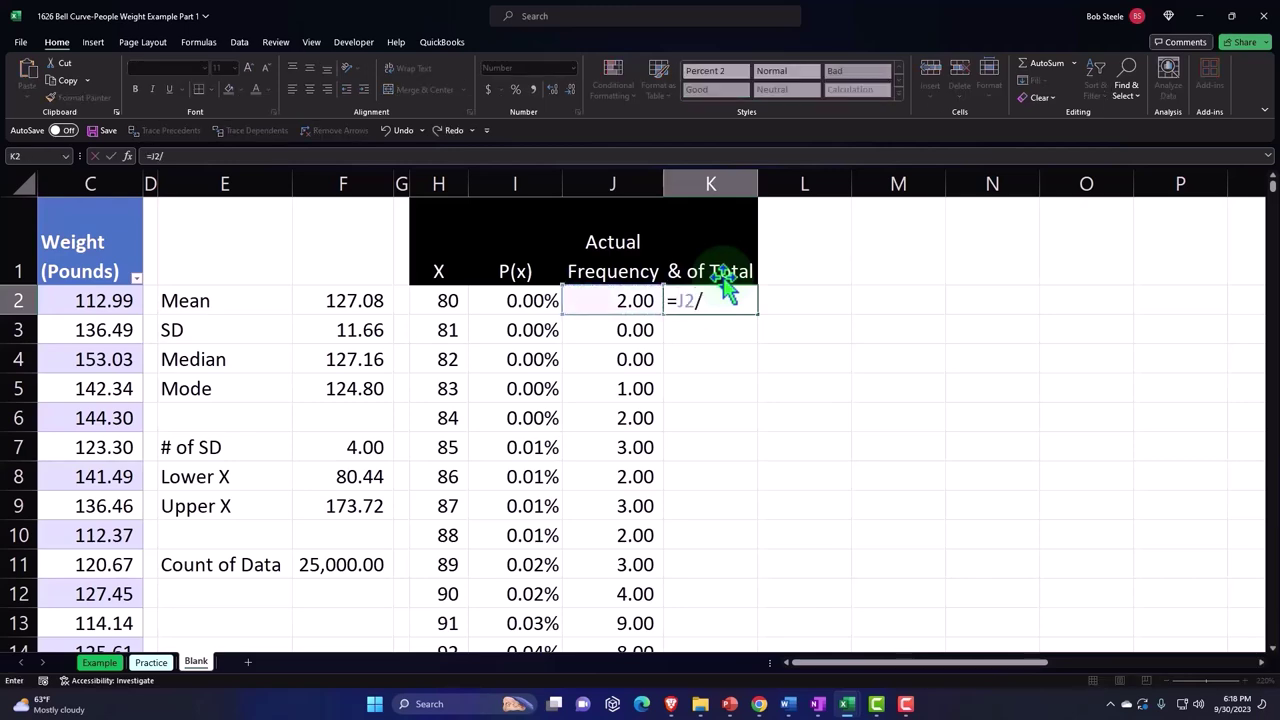
{"action": "key", "text": "Left"}
{"action": "key", "text": "ctrl+shift+Down"}
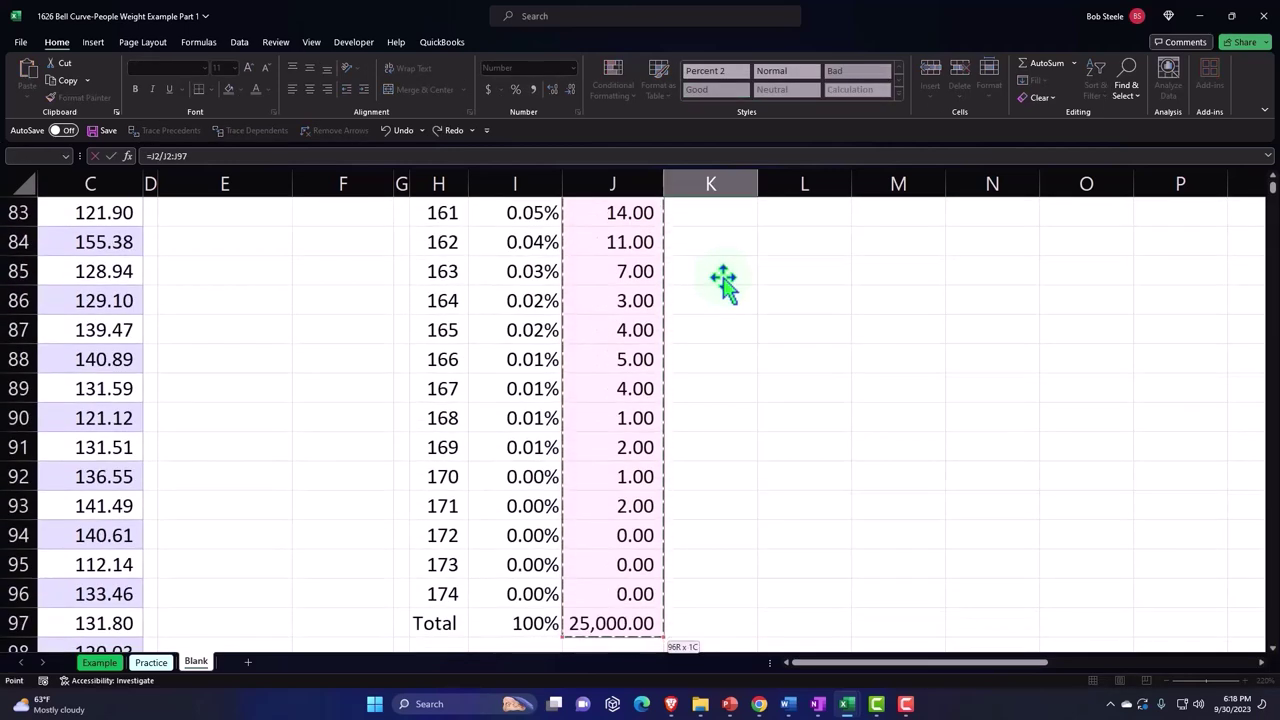
{"action": "left_click", "coordinate": [602, 614]}
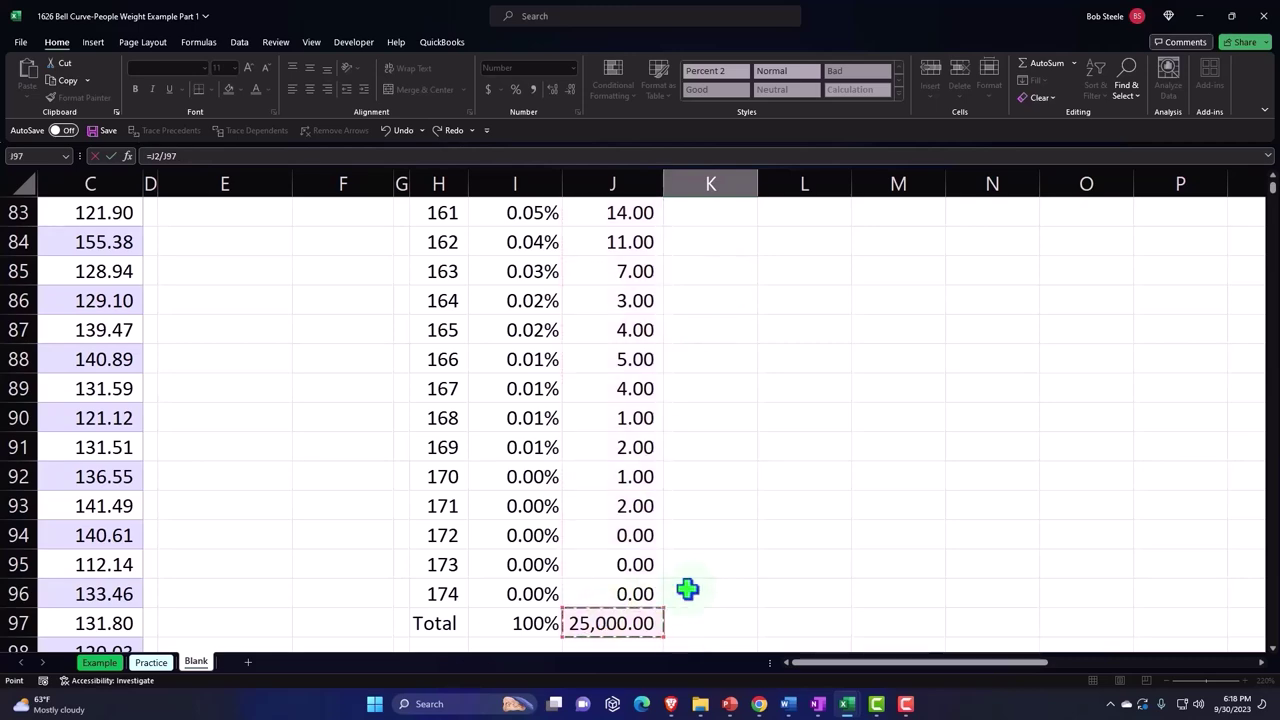
{"action": "scroll", "coordinate": [720, 565], "scroll_direction": "up", "scroll_amount": 6}
{"action": "scroll", "coordinate": [737, 549], "scroll_direction": "up", "scroll_amount": 14}
{"action": "scroll", "coordinate": [737, 549], "scroll_direction": "up", "scroll_amount": 8}
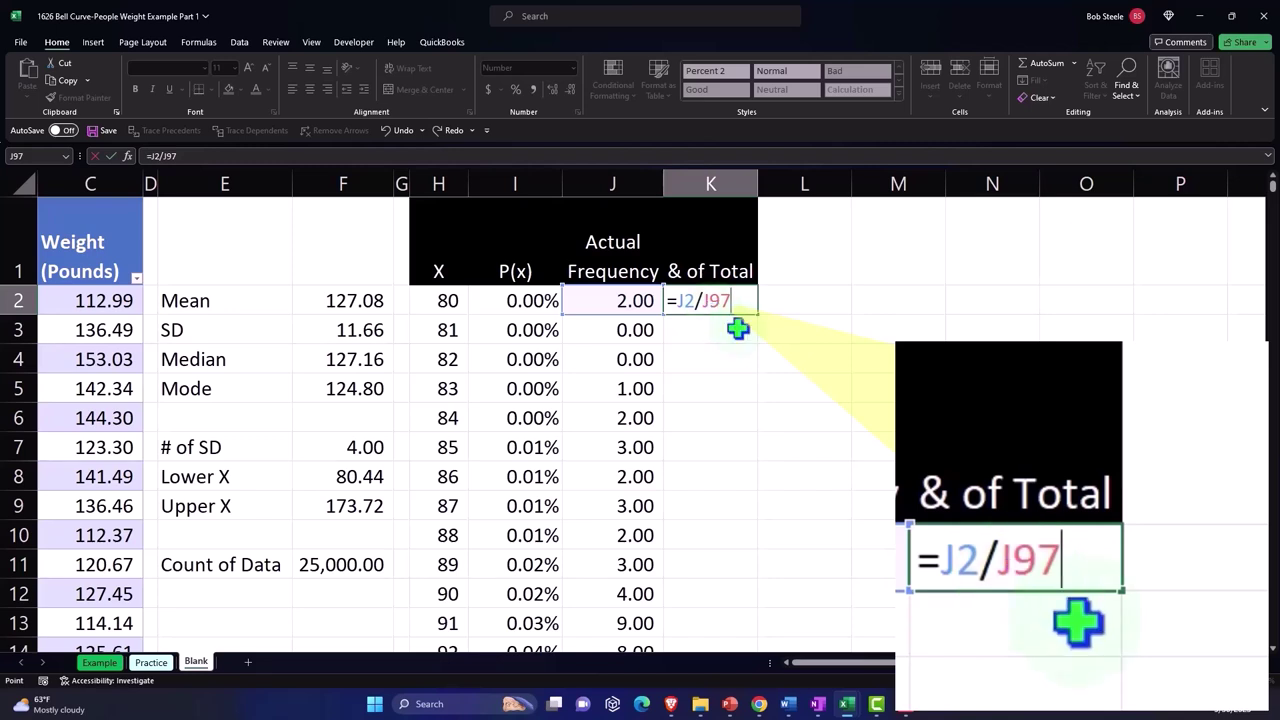
{"action": "key", "text": "F4"}
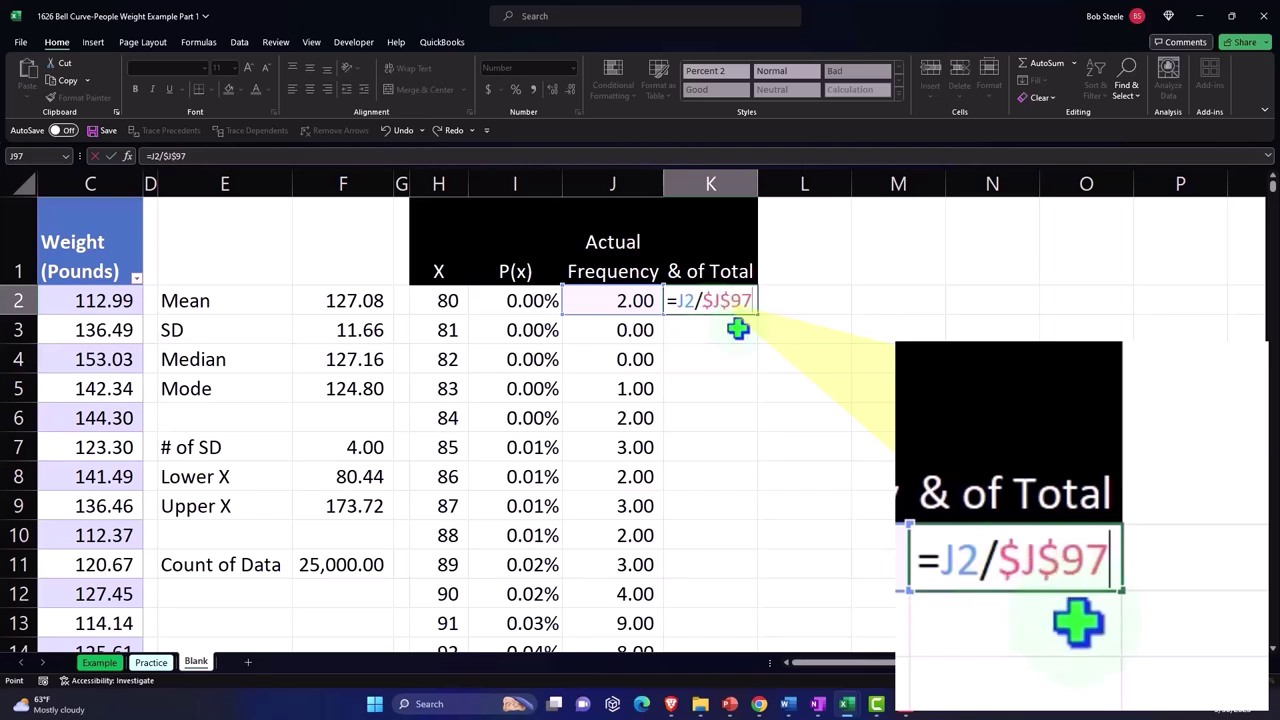
{"action": "key", "text": "Return"}
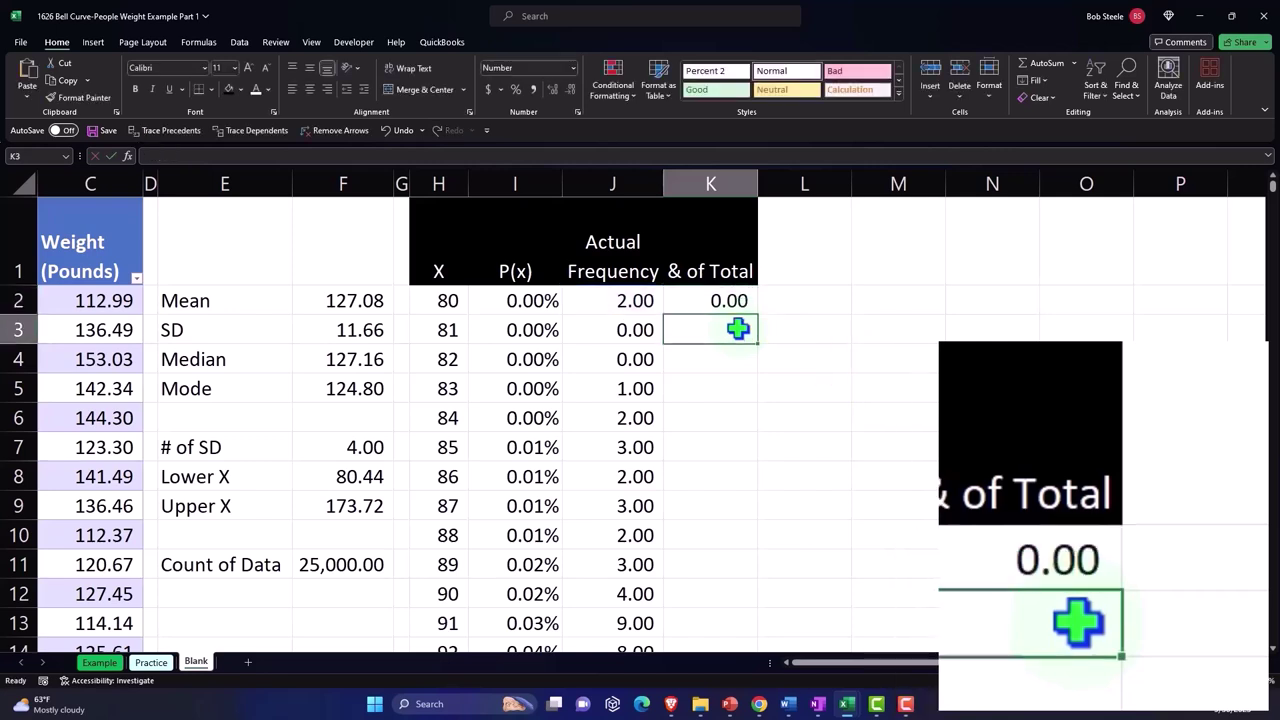
Step: Format the & of Total column as two-decimal percentages and copy the formula down
{"action": "left_click", "coordinate": [703, 186]}
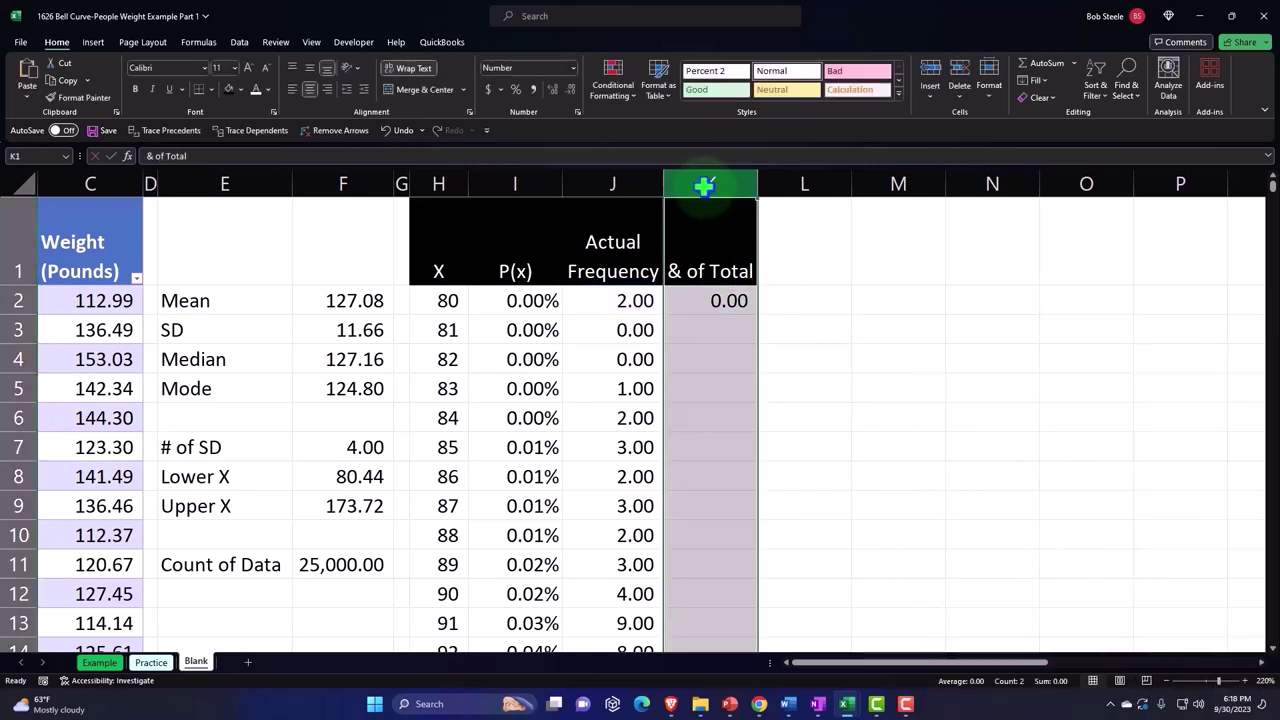
{"action": "left_click", "coordinate": [515, 90]}
{"action": "left_click", "coordinate": [552, 89]}
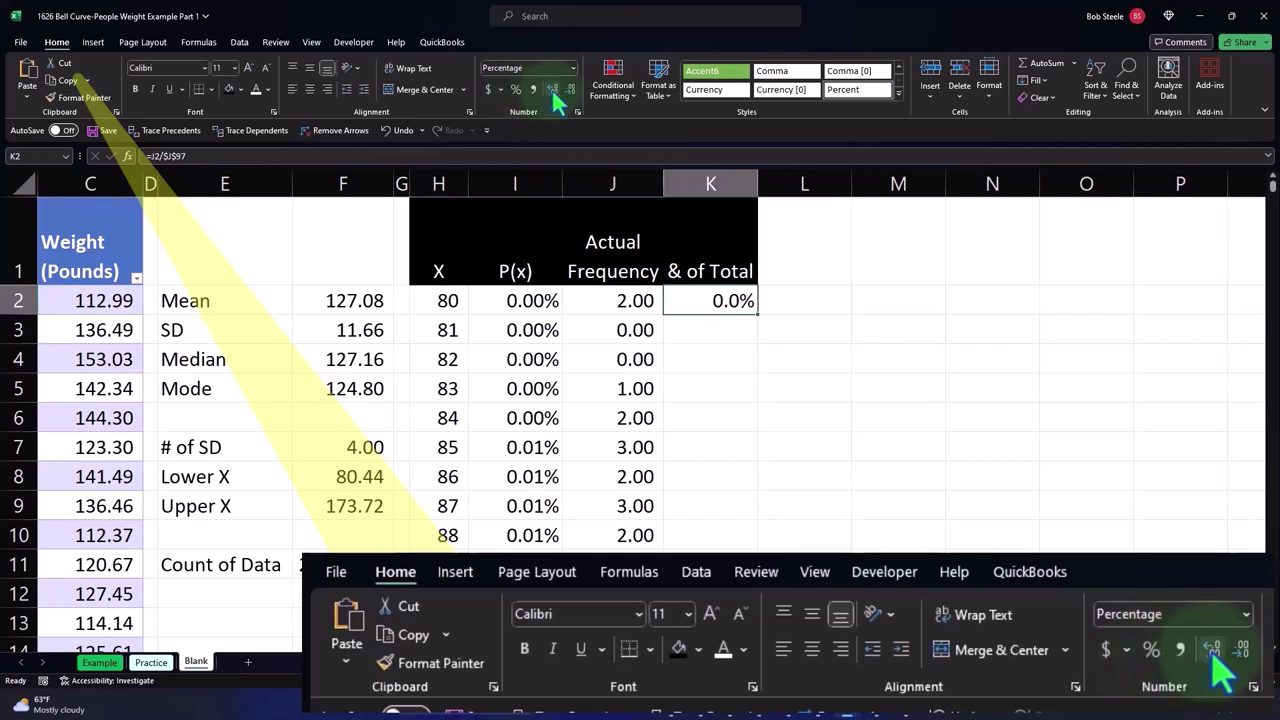
{"action": "left_click", "coordinate": [552, 89]}
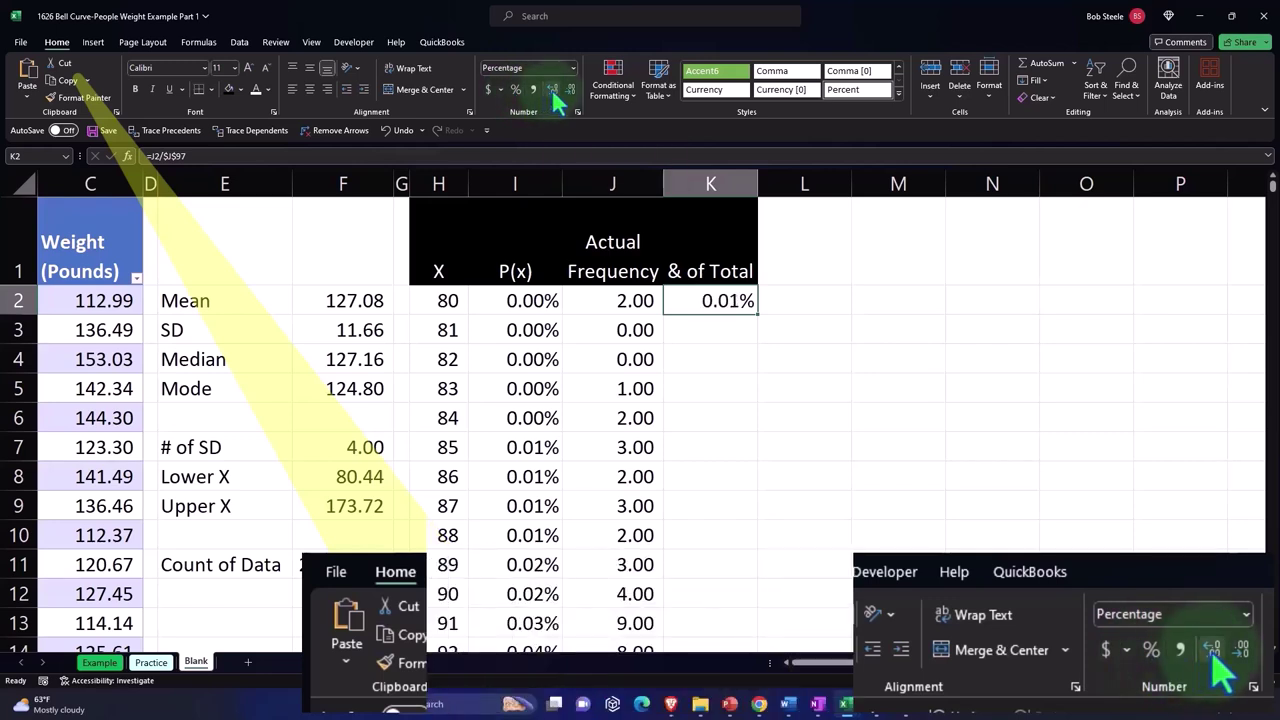
{"action": "double_click", "coordinate": [758, 316]}
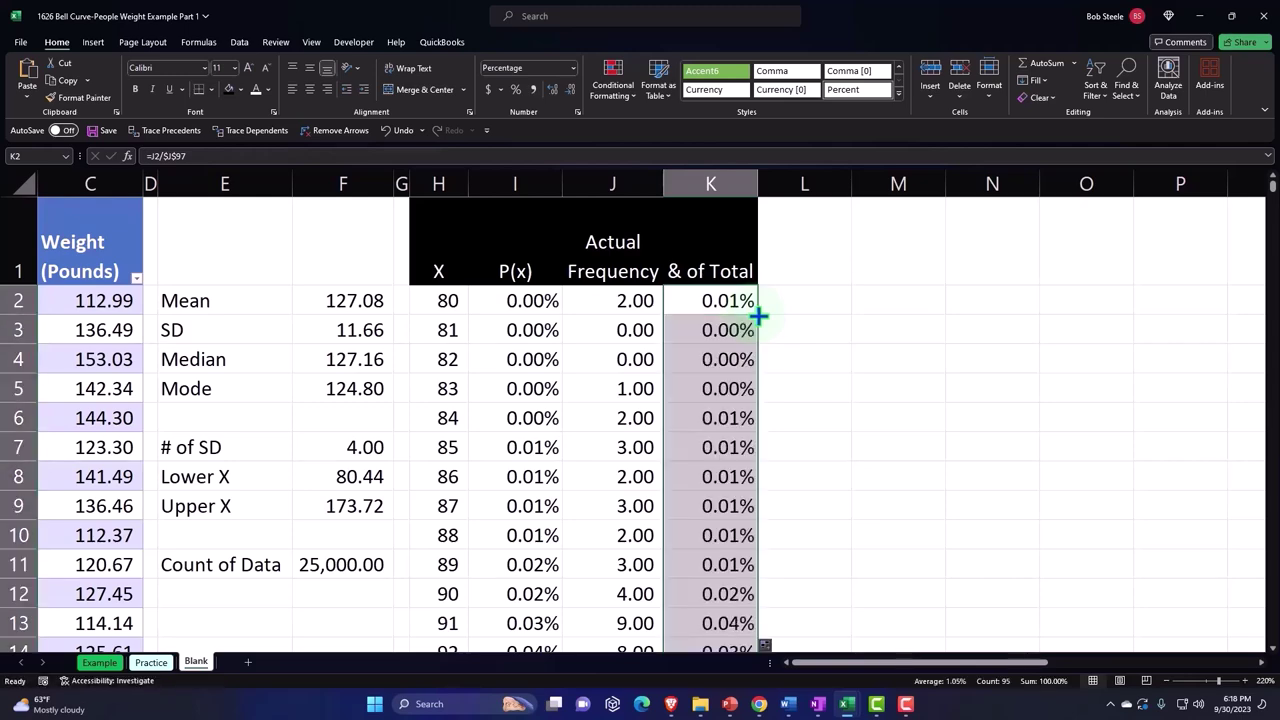
Step: Compare several P(x) values against their matching actual shares of total
{"action": "scroll", "coordinate": [758, 316], "scroll_direction": "down", "scroll_amount": 1}
{"action": "scroll", "coordinate": [758, 316], "scroll_direction": "down", "scroll_amount": 1}
{"action": "scroll", "coordinate": [758, 316], "scroll_direction": "down", "scroll_amount": 1}
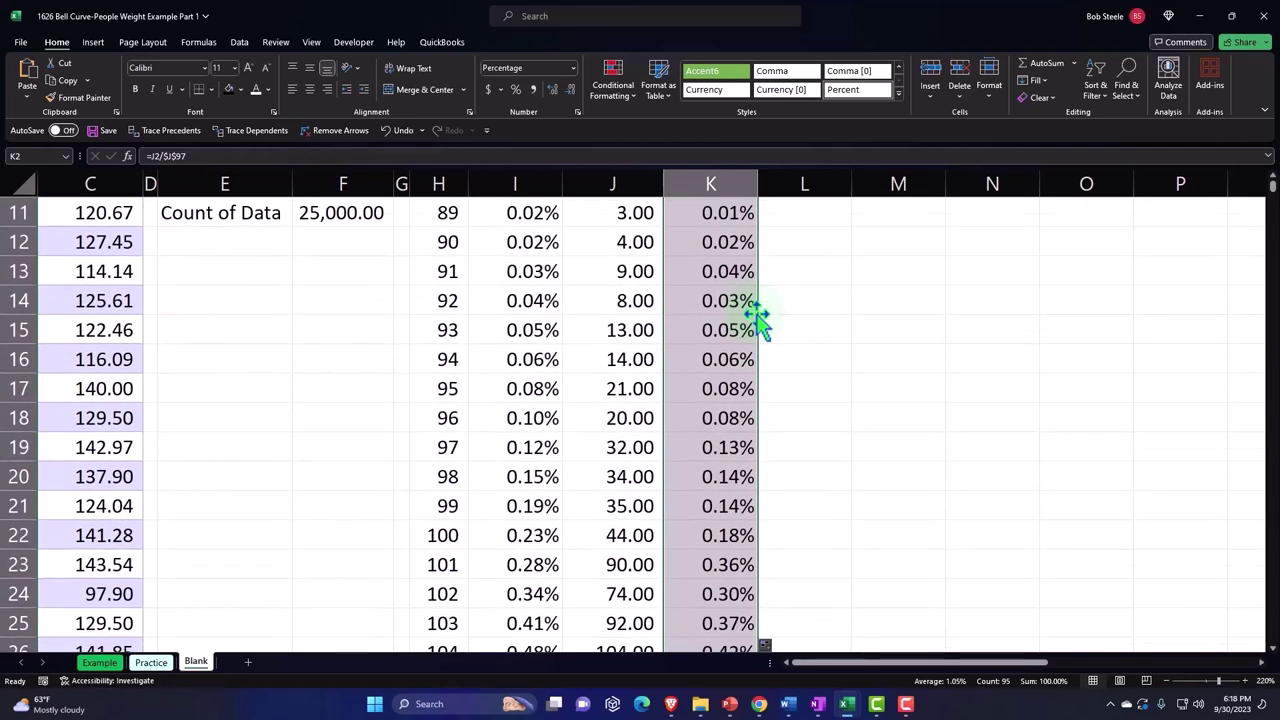
{"action": "scroll", "coordinate": [758, 316], "scroll_direction": "down", "scroll_amount": 1}
{"action": "scroll", "coordinate": [758, 316], "scroll_direction": "down", "scroll_amount": 2}
{"action": "scroll", "coordinate": [758, 318], "scroll_direction": "down", "scroll_amount": 1}
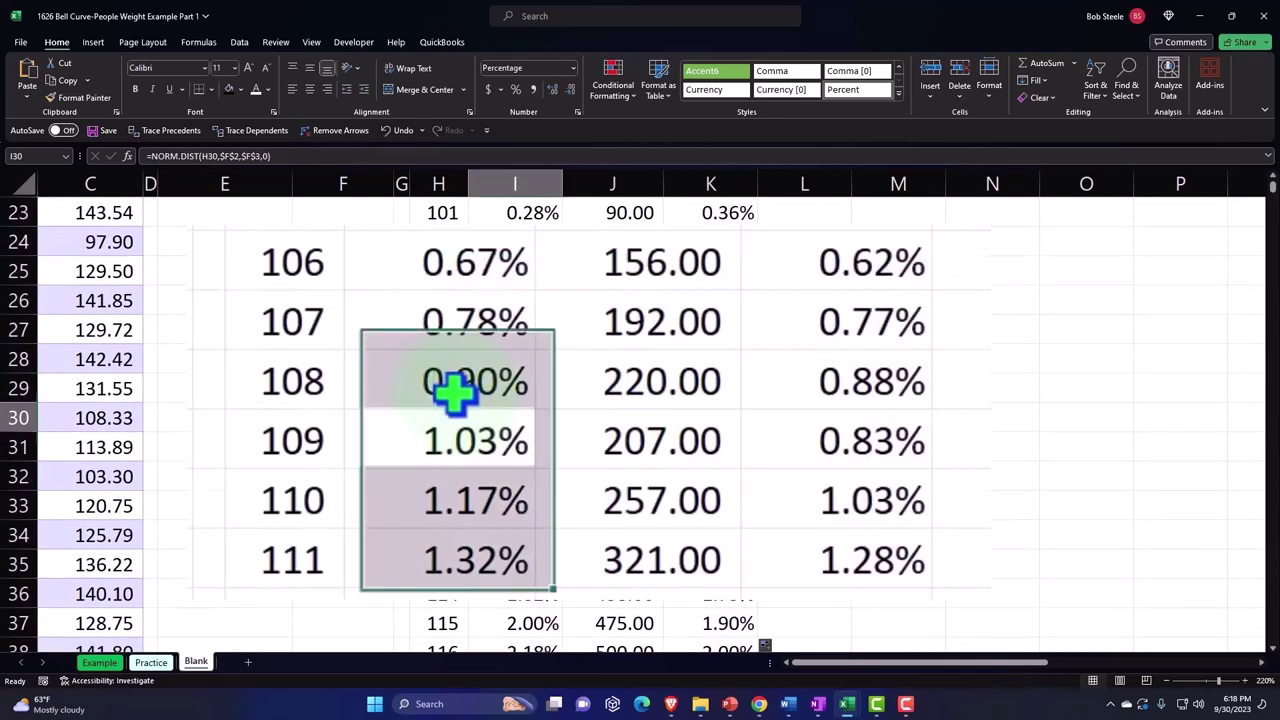
{"action": "left_click", "coordinate": [487, 440]}
{"action": "left_click", "coordinate": [486, 543]}
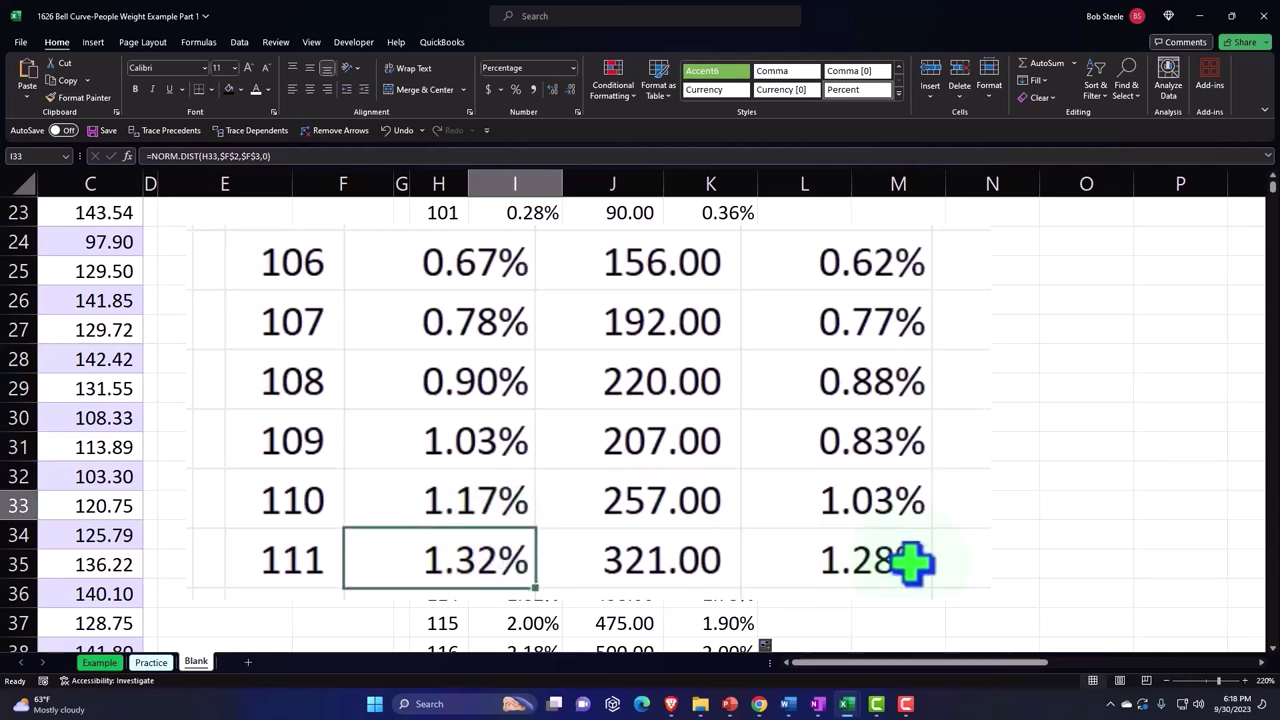
{"action": "left_click", "coordinate": [908, 563]}
{"action": "scroll", "coordinate": [755, 455], "scroll_direction": "up", "scroll_amount": 8}
{"action": "left_click", "coordinate": [807, 259]}
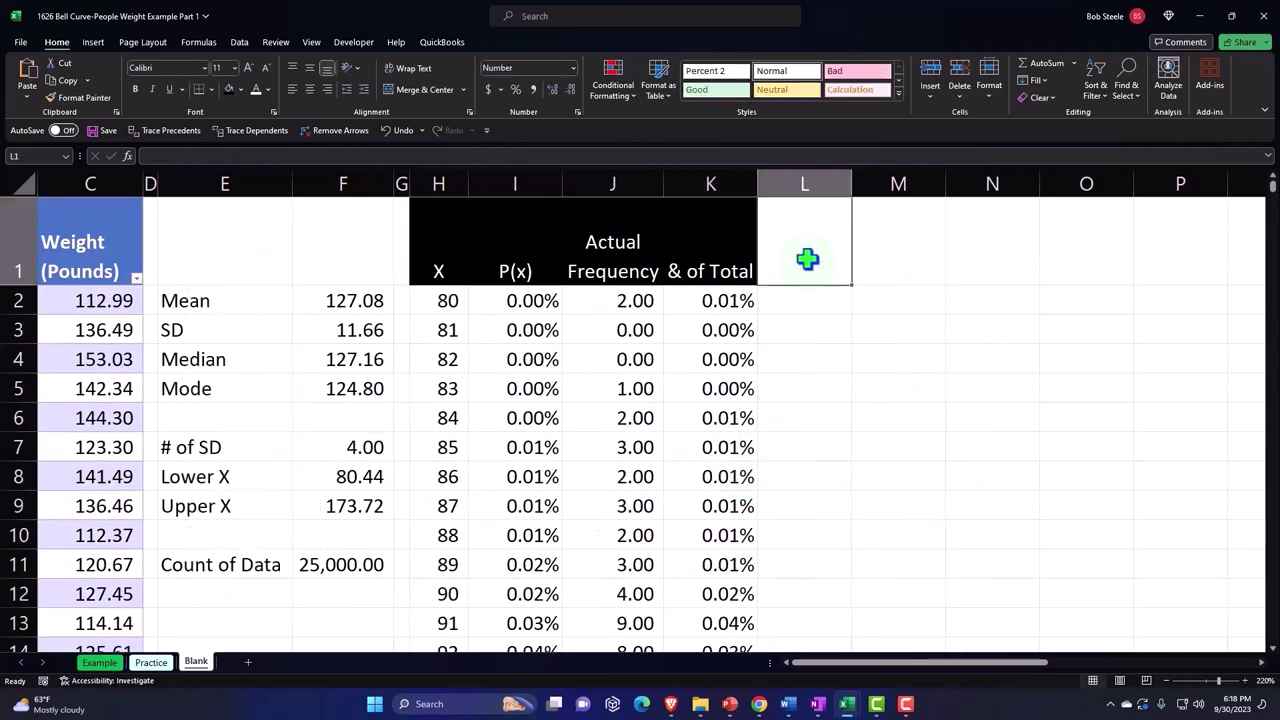
Step: Enter a 'Difference' header in L1 with black fill and white, centred, wrapped text
{"action": "type", "text": "Difference"}
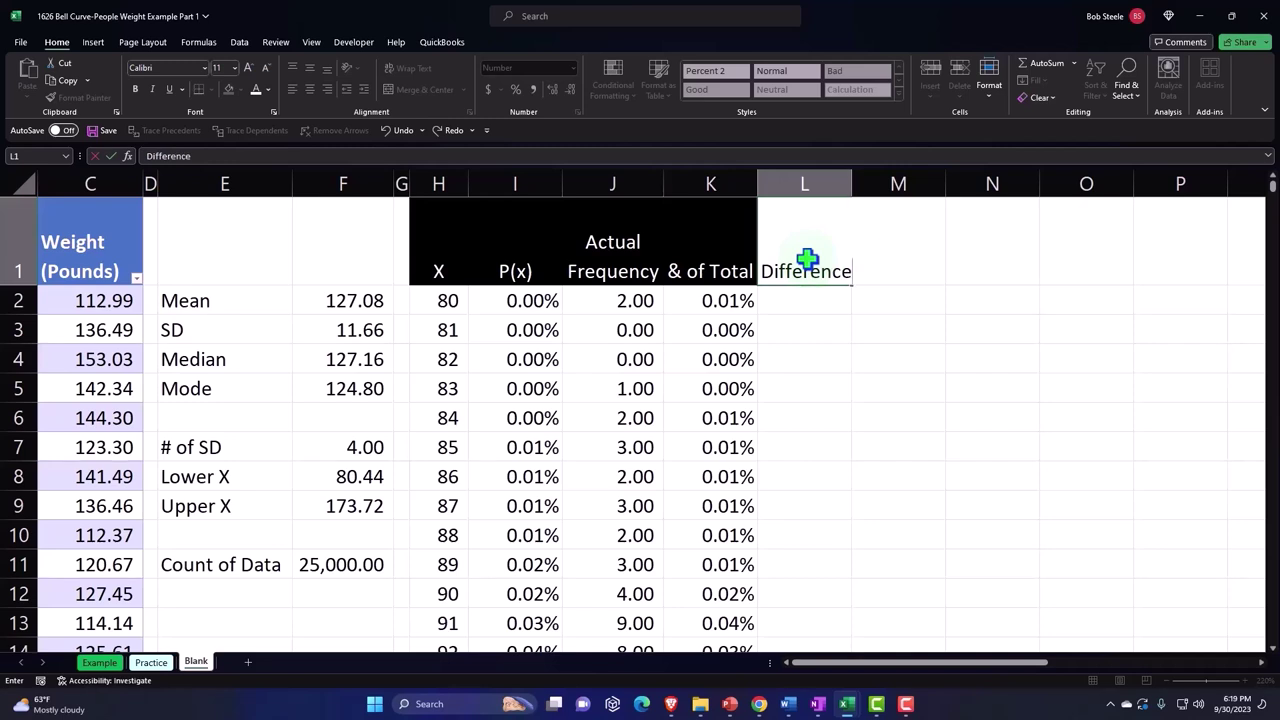
{"action": "key", "text": "Return"}
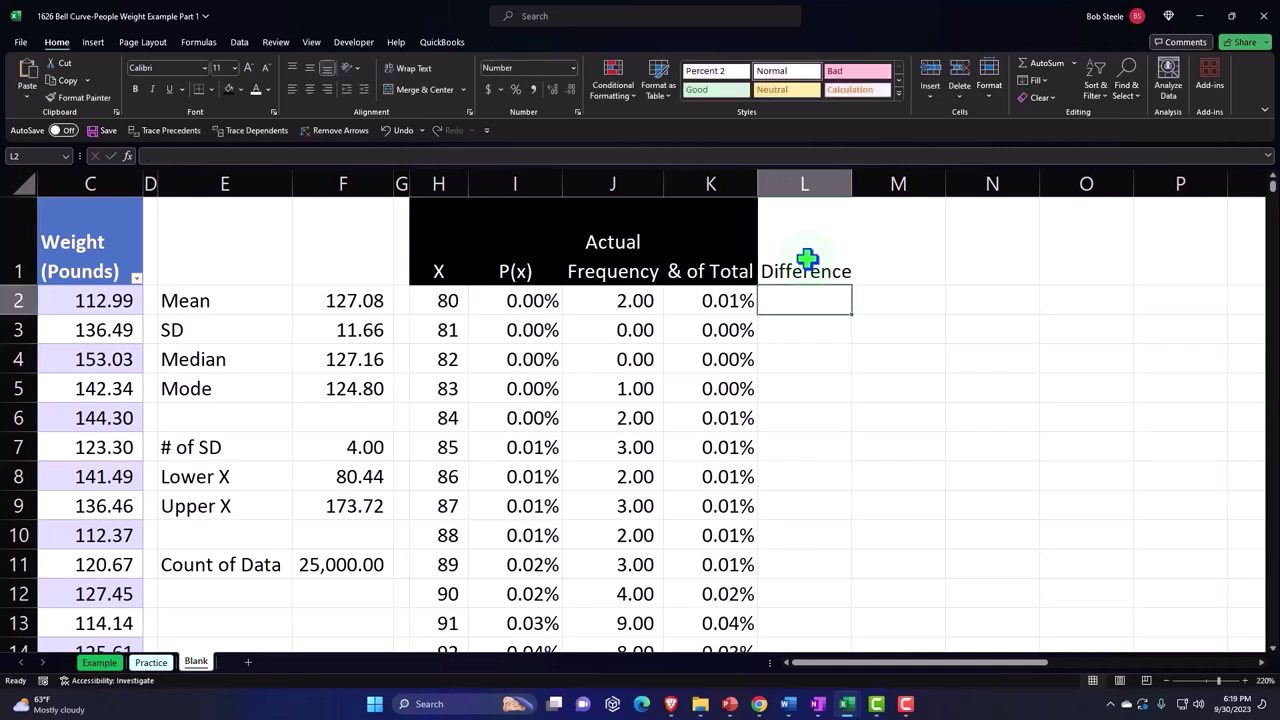
{"action": "left_click", "coordinate": [807, 259]}
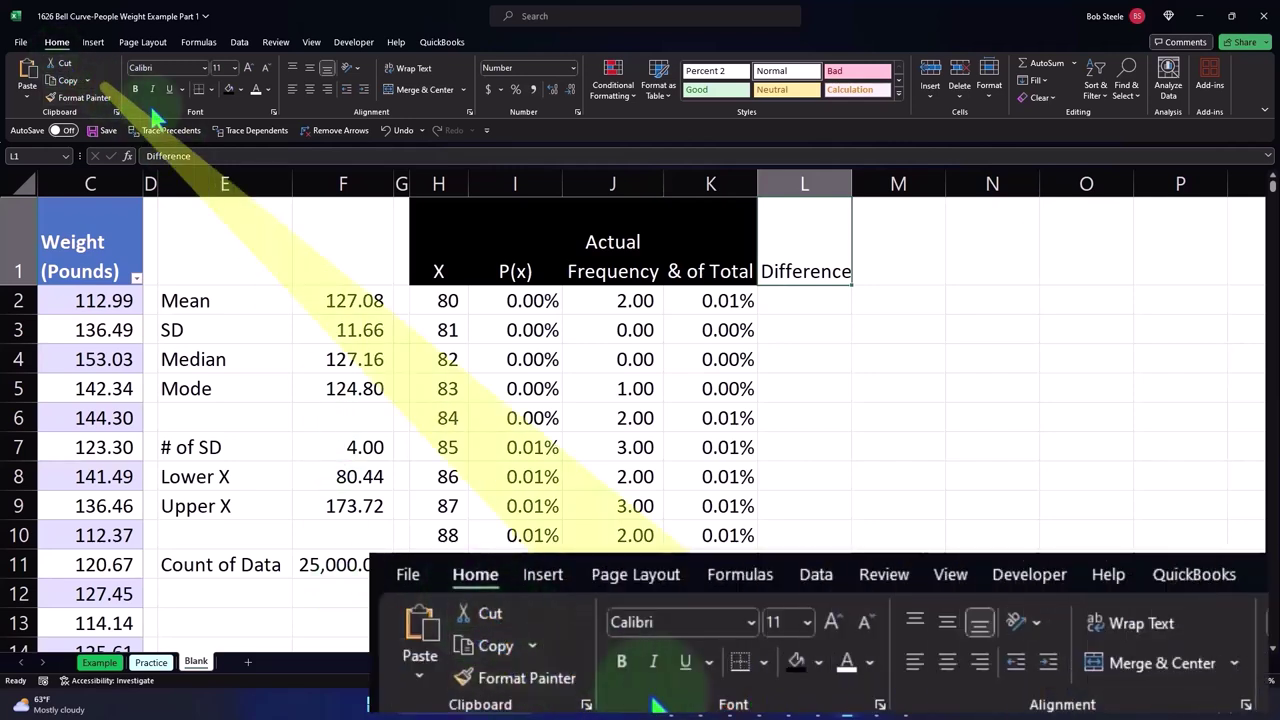
{"action": "left_click", "coordinate": [229, 89]}
{"action": "left_click", "coordinate": [256, 89]}
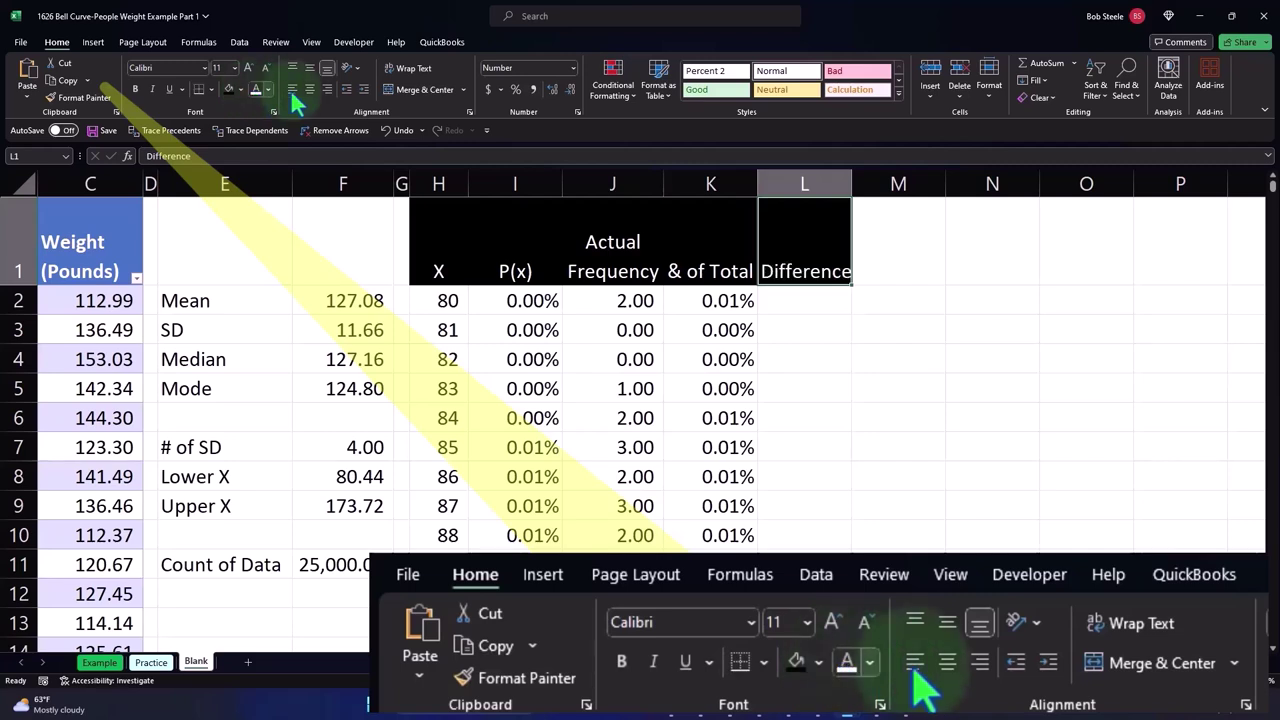
{"action": "left_click", "coordinate": [309, 89]}
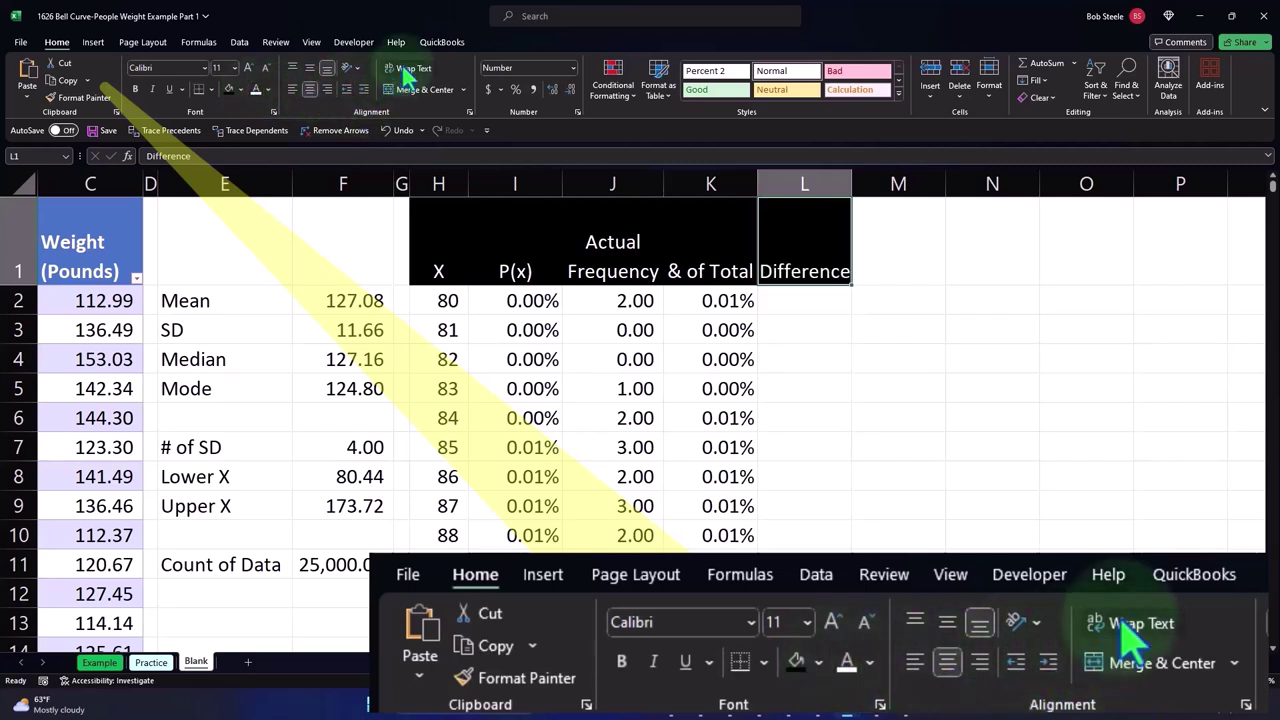
{"action": "left_click", "coordinate": [410, 68]}
{"action": "left_click", "coordinate": [826, 292]}
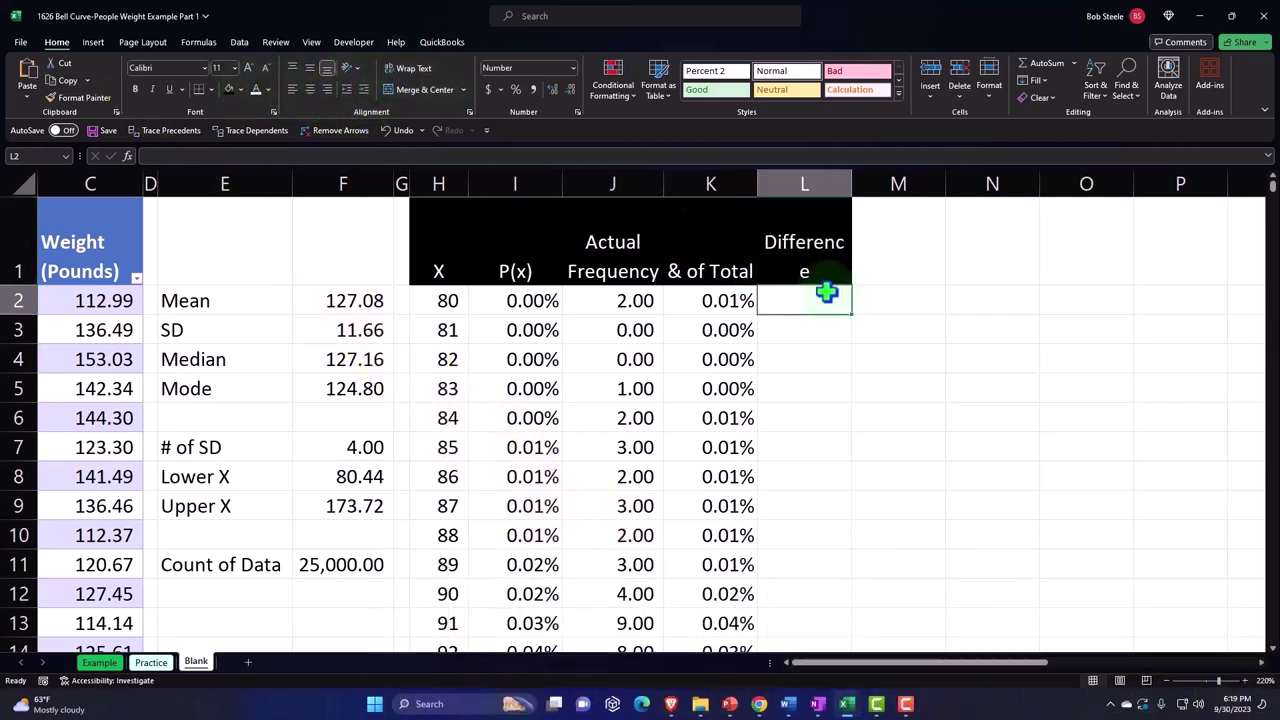
Step: Enter =I2-K2 in L2 to subtract % of Total from P(x)
{"action": "type", "text": "="}
{"action": "key", "text": "Left"}
{"action": "key", "text": "Left"}
{"action": "key", "text": "Left"}
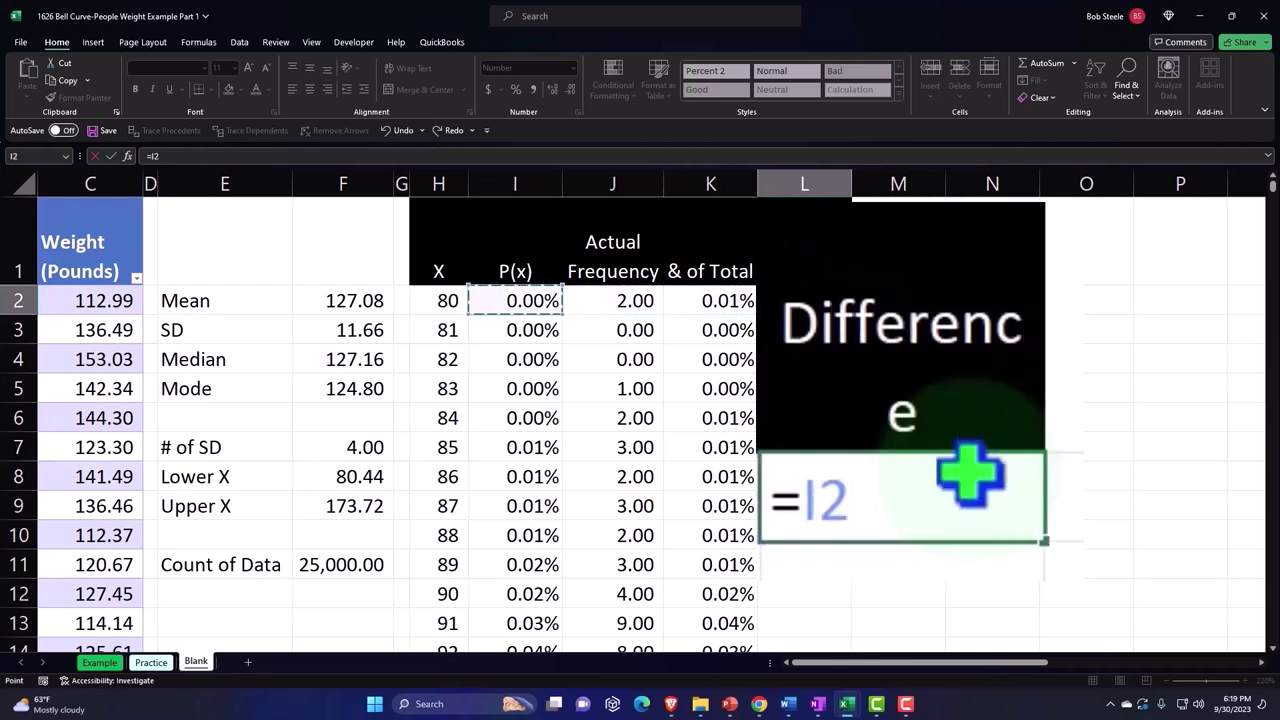
{"action": "type", "text": "-"}
{"action": "key", "text": "Left"}
{"action": "key", "text": "Return"}
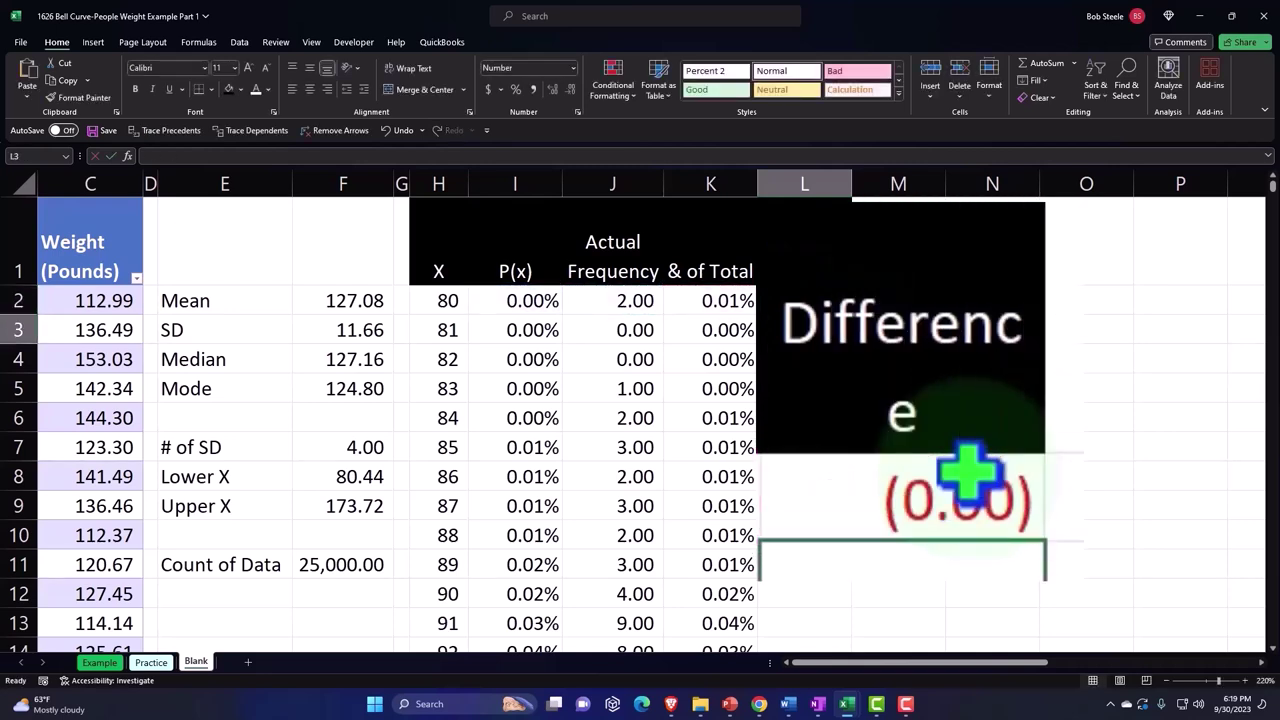
Step: Format the differences as two-decimal percentages and copy them down to X = 174
{"action": "left_click", "coordinate": [826, 294]}
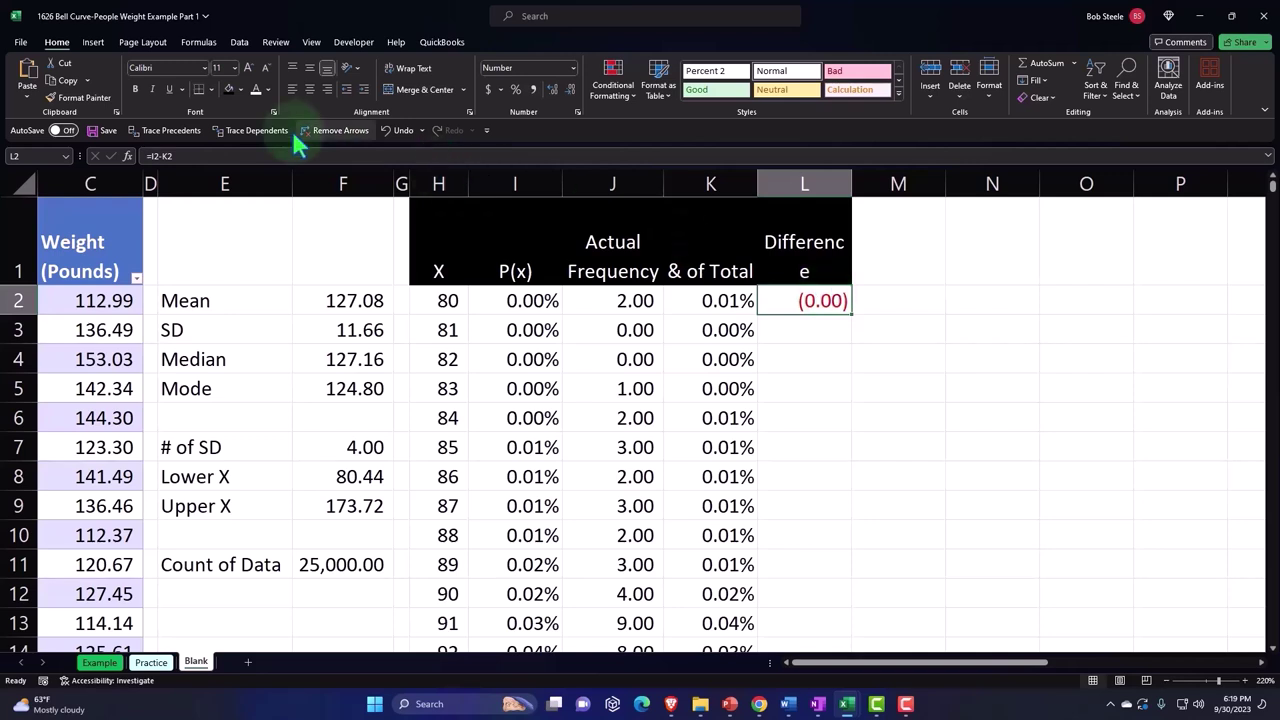
{"action": "left_click", "coordinate": [516, 90]}
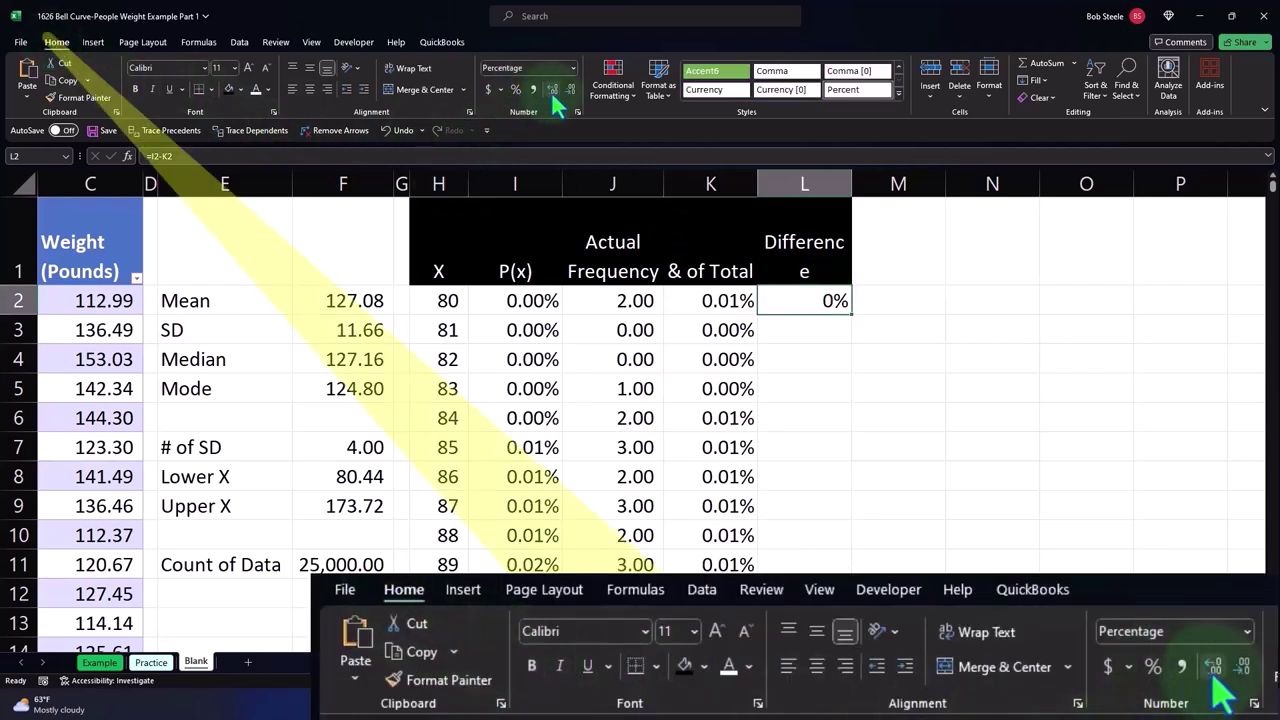
{"action": "left_click", "coordinate": [552, 90]}
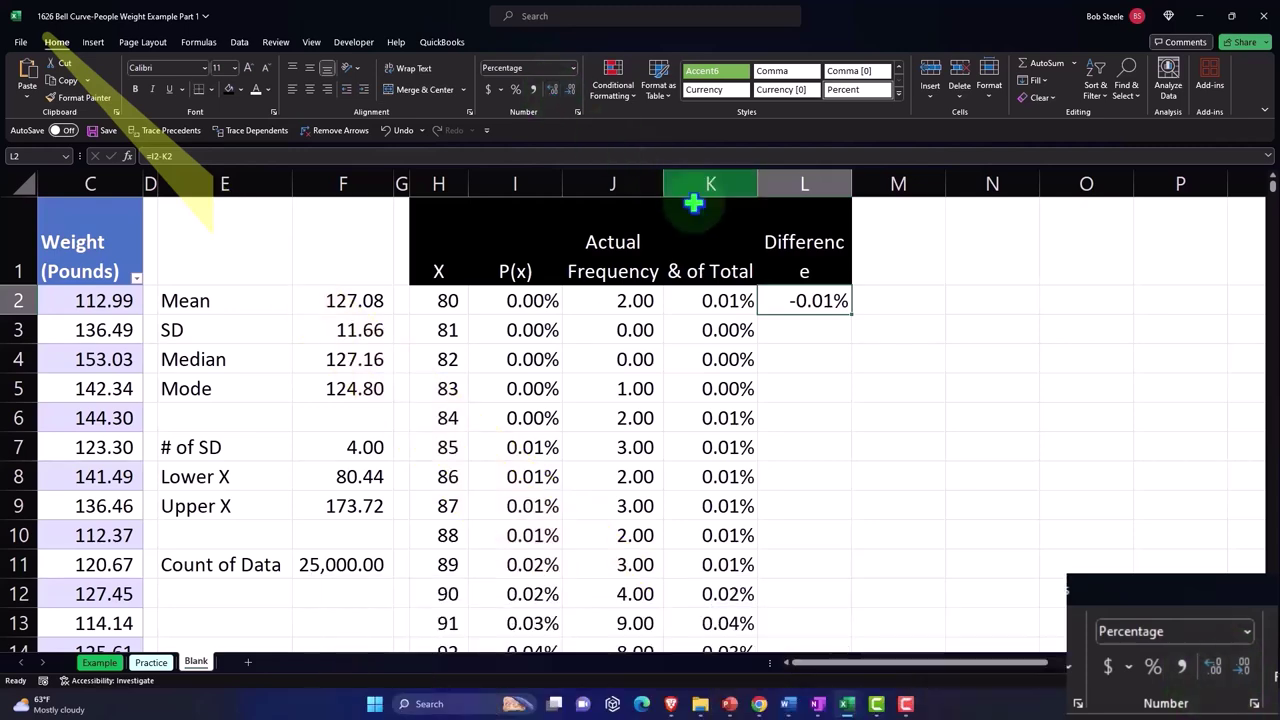
{"action": "double_click", "coordinate": [854, 315]}
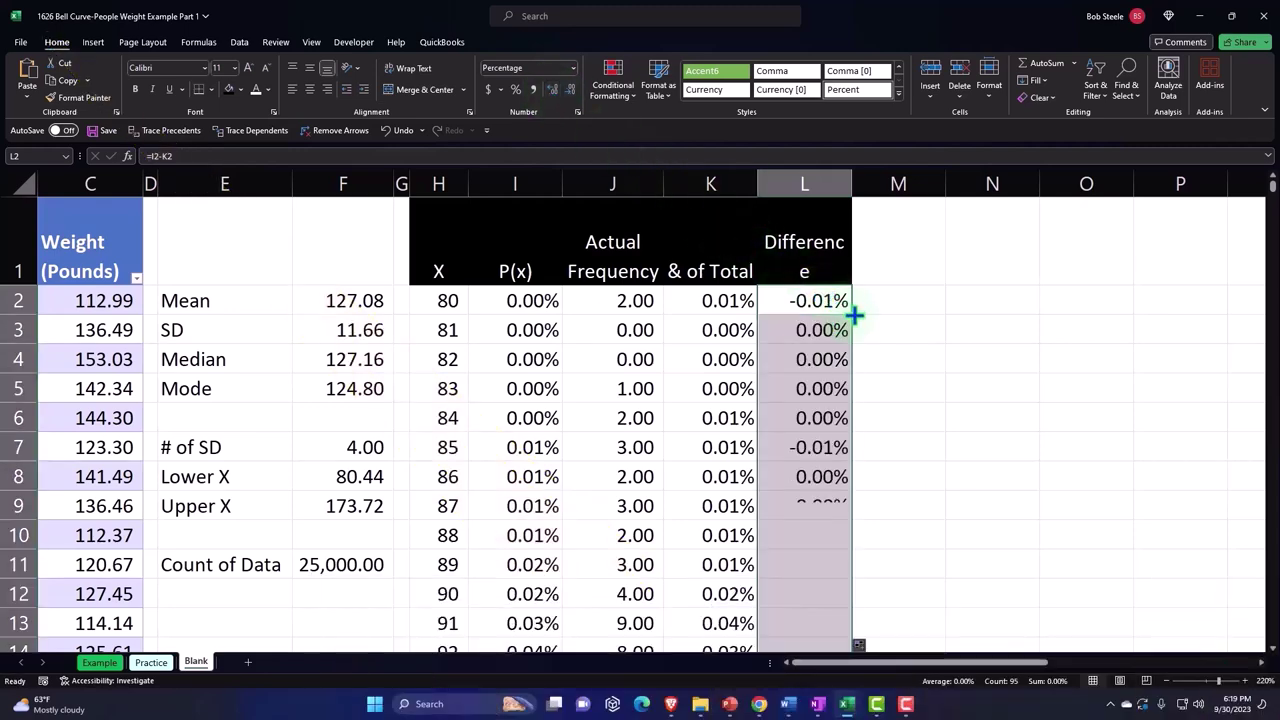
{"action": "scroll", "coordinate": [853, 318], "scroll_direction": "down", "scroll_amount": 1}
{"action": "scroll", "coordinate": [853, 318], "scroll_direction": "down", "scroll_amount": 2}
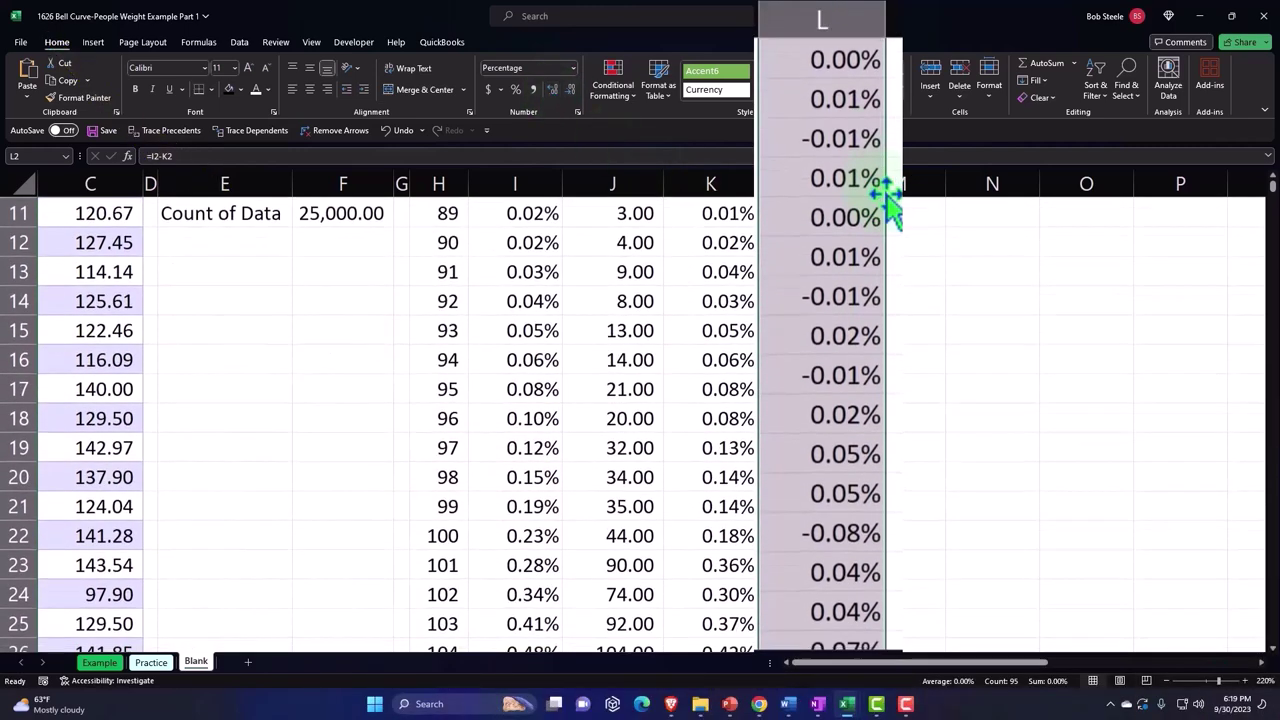
{"action": "scroll", "coordinate": [888, 200], "scroll_direction": "down", "scroll_amount": 2}
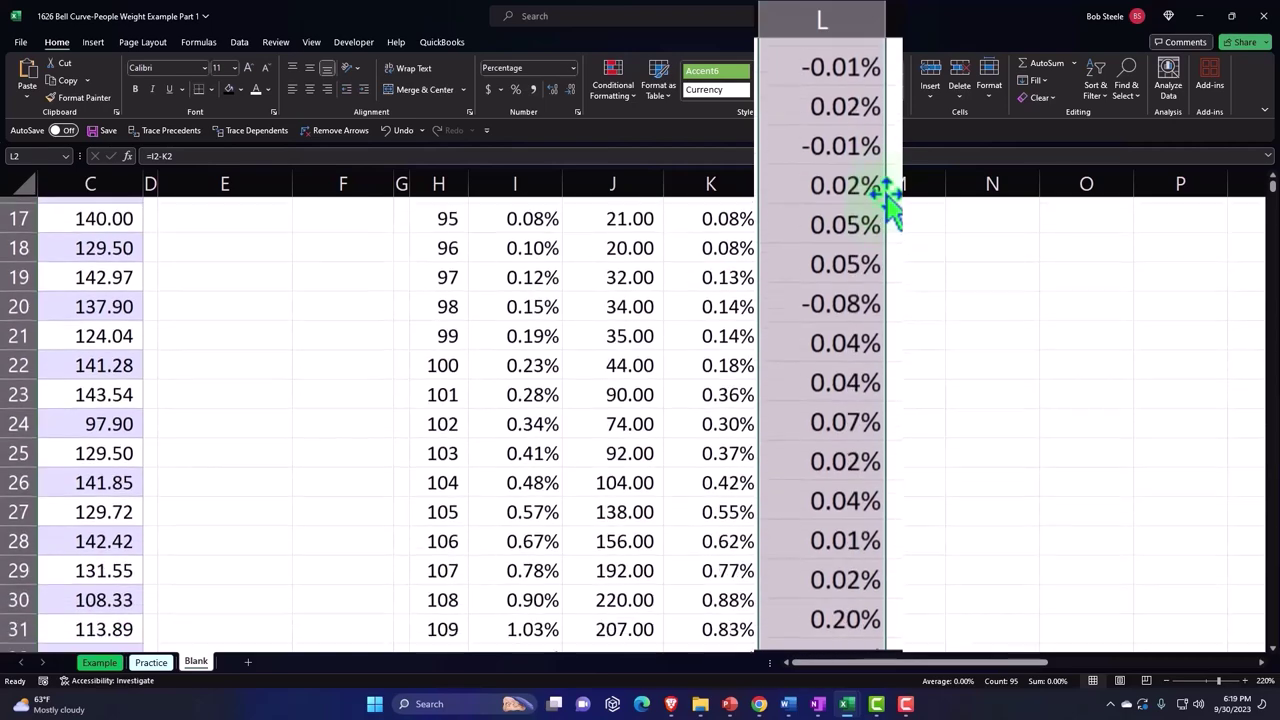
{"action": "scroll", "coordinate": [888, 200], "scroll_direction": "down", "scroll_amount": 1}
{"action": "scroll", "coordinate": [888, 200], "scroll_direction": "down", "scroll_amount": 3}
{"action": "scroll", "coordinate": [888, 200], "scroll_direction": "down", "scroll_amount": 2}
{"action": "scroll", "coordinate": [888, 200], "scroll_direction": "down", "scroll_amount": 1}
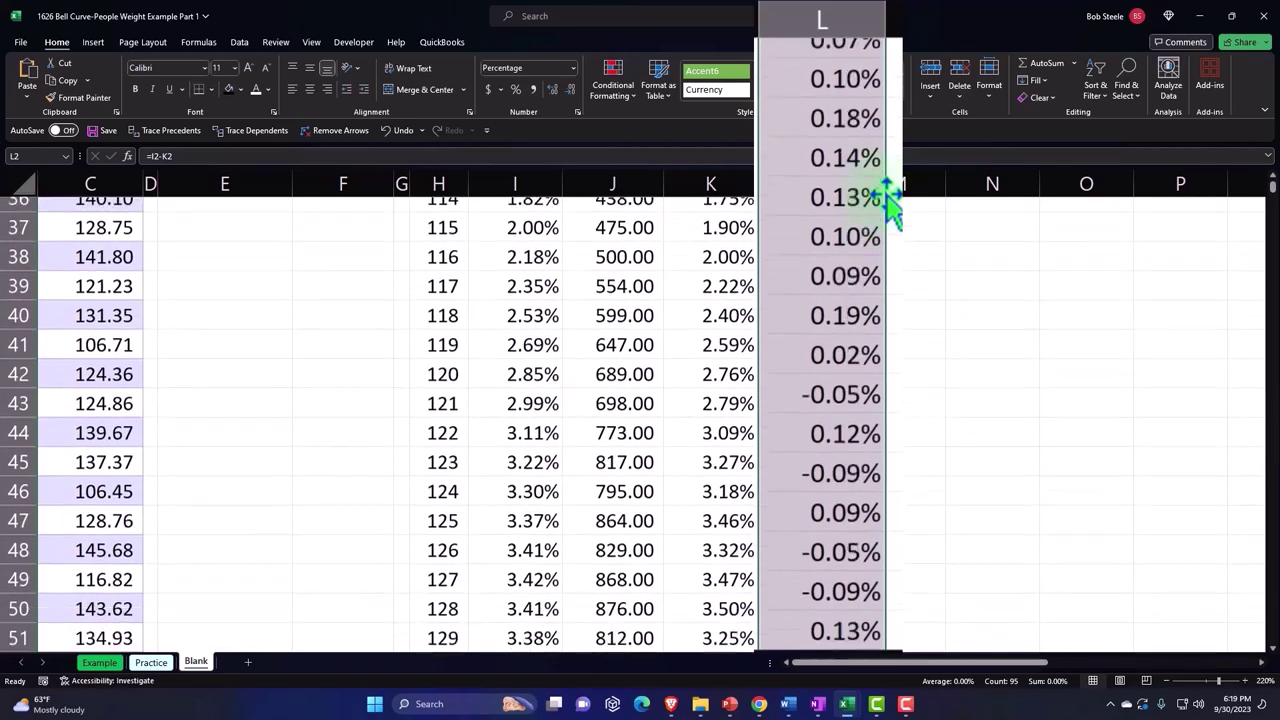
{"action": "scroll", "coordinate": [888, 200], "scroll_direction": "down", "scroll_amount": 2}
{"action": "scroll", "coordinate": [888, 200], "scroll_direction": "down", "scroll_amount": 1}
{"action": "scroll", "coordinate": [888, 200], "scroll_direction": "down", "scroll_amount": 2}
{"action": "scroll", "coordinate": [888, 200], "scroll_direction": "down", "scroll_amount": 4}
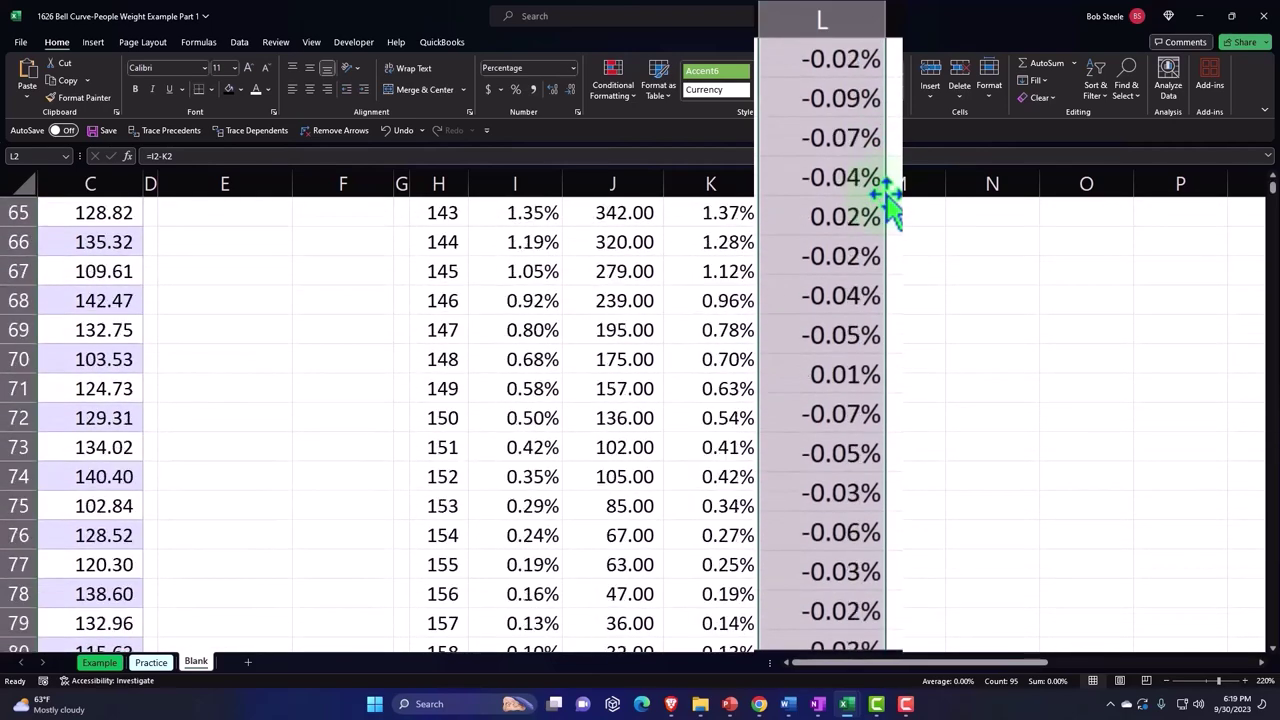
{"action": "scroll", "coordinate": [888, 200], "scroll_direction": "down", "scroll_amount": 4}
{"action": "scroll", "coordinate": [888, 200], "scroll_direction": "down", "scroll_amount": 4}
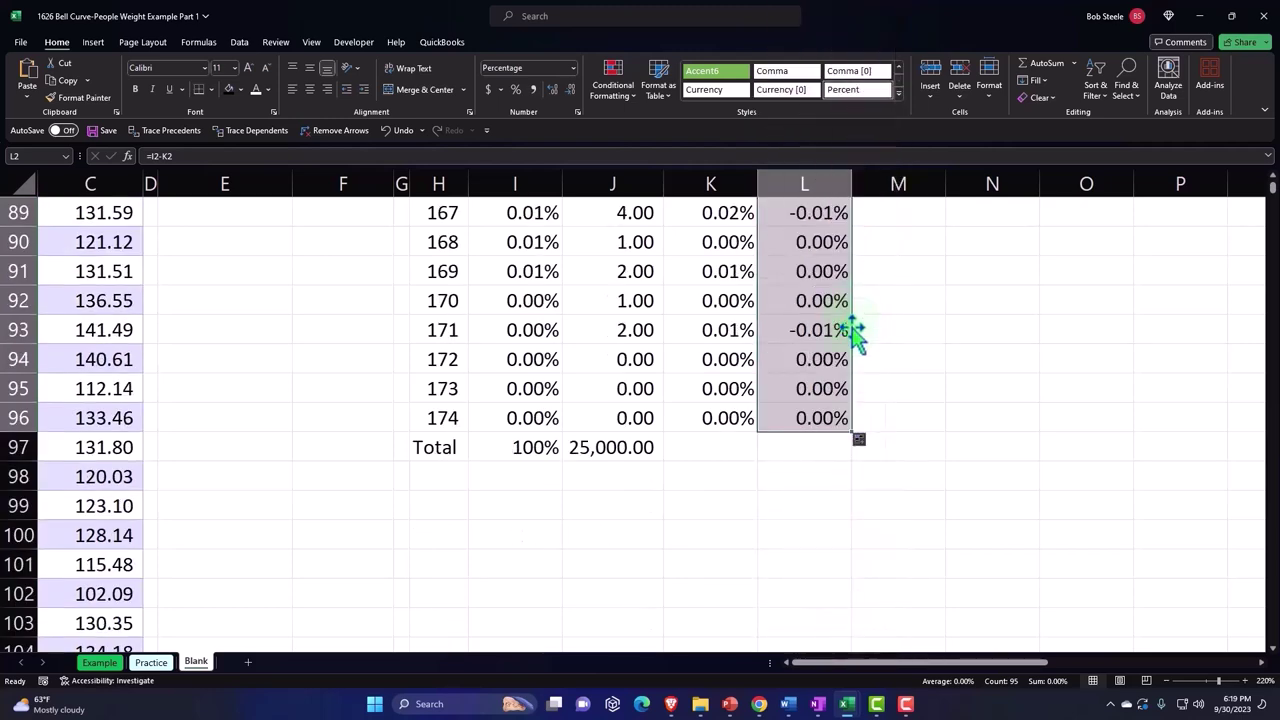
{"action": "scroll", "coordinate": [855, 335], "scroll_direction": "up", "scroll_amount": 5}
{"action": "scroll", "coordinate": [837, 297], "scroll_direction": "up", "scroll_amount": 10}
{"action": "scroll", "coordinate": [837, 297], "scroll_direction": "up", "scroll_amount": 8}
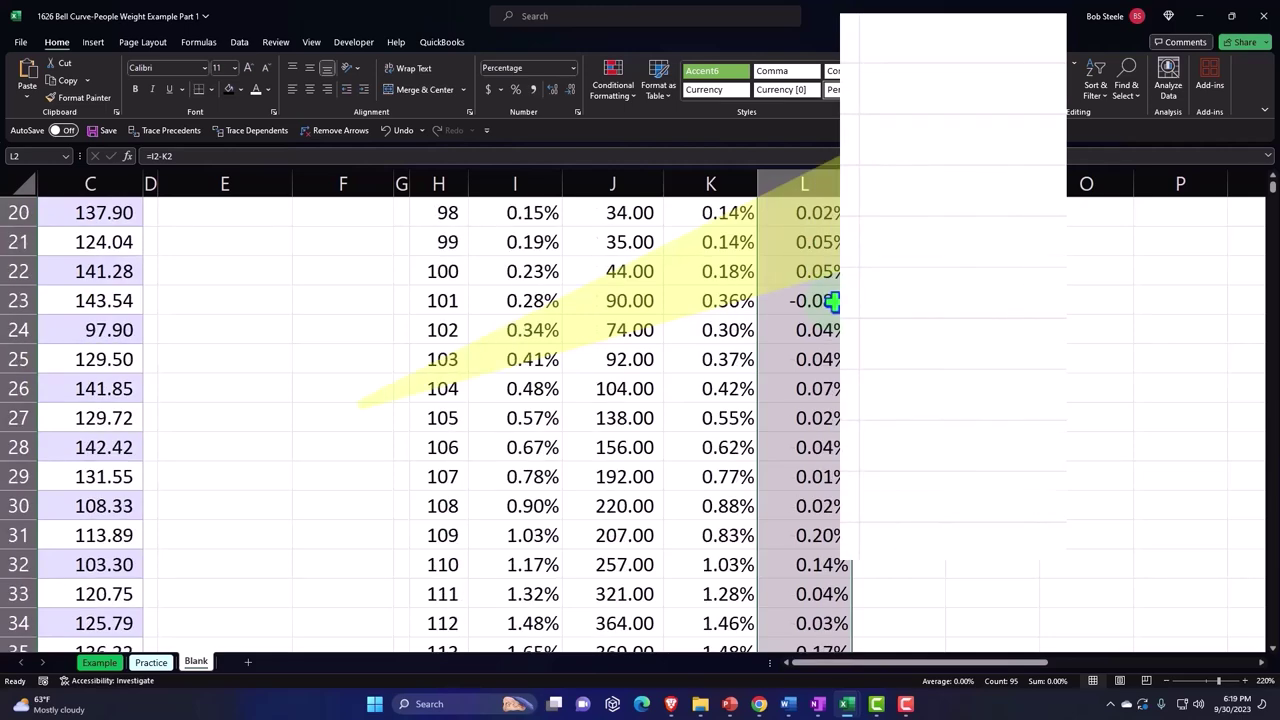
{"action": "scroll", "coordinate": [837, 297], "scroll_direction": "up", "scroll_amount": 6}
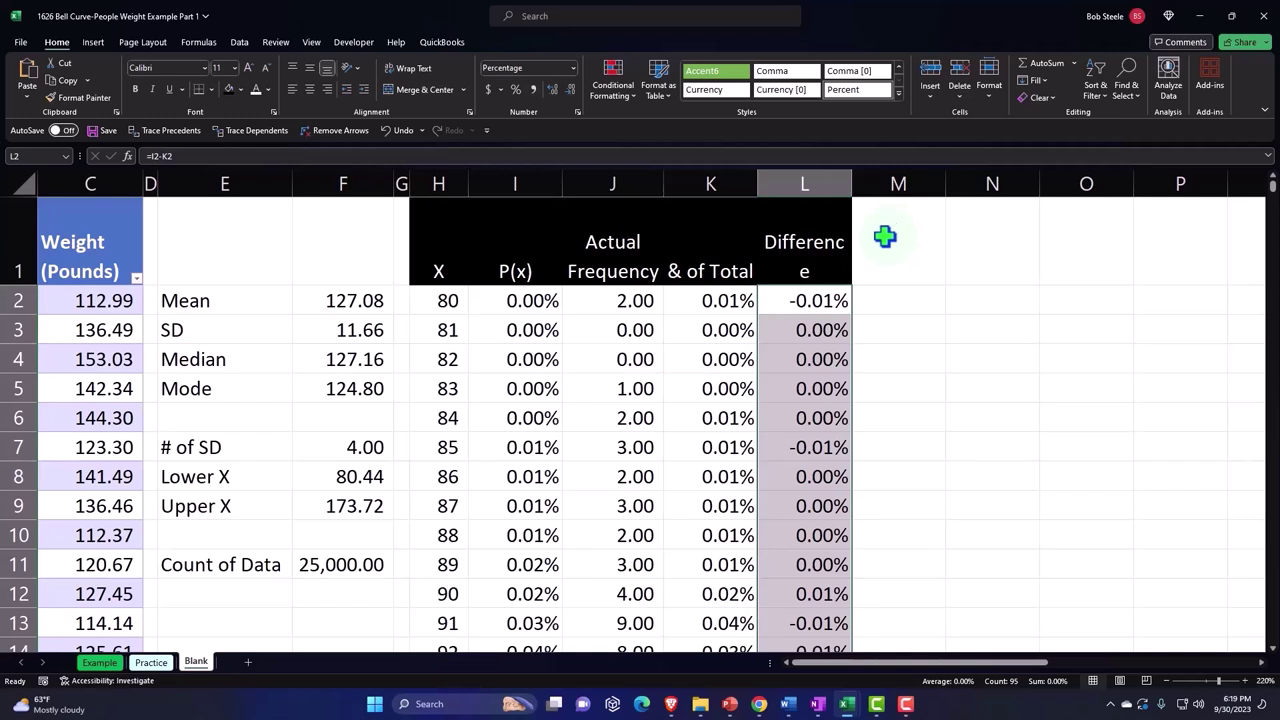
Step: Insert a clustered column chart of the P(x) column I1 downward, placed right of the table
{"action": "left_click", "coordinate": [528, 268]}
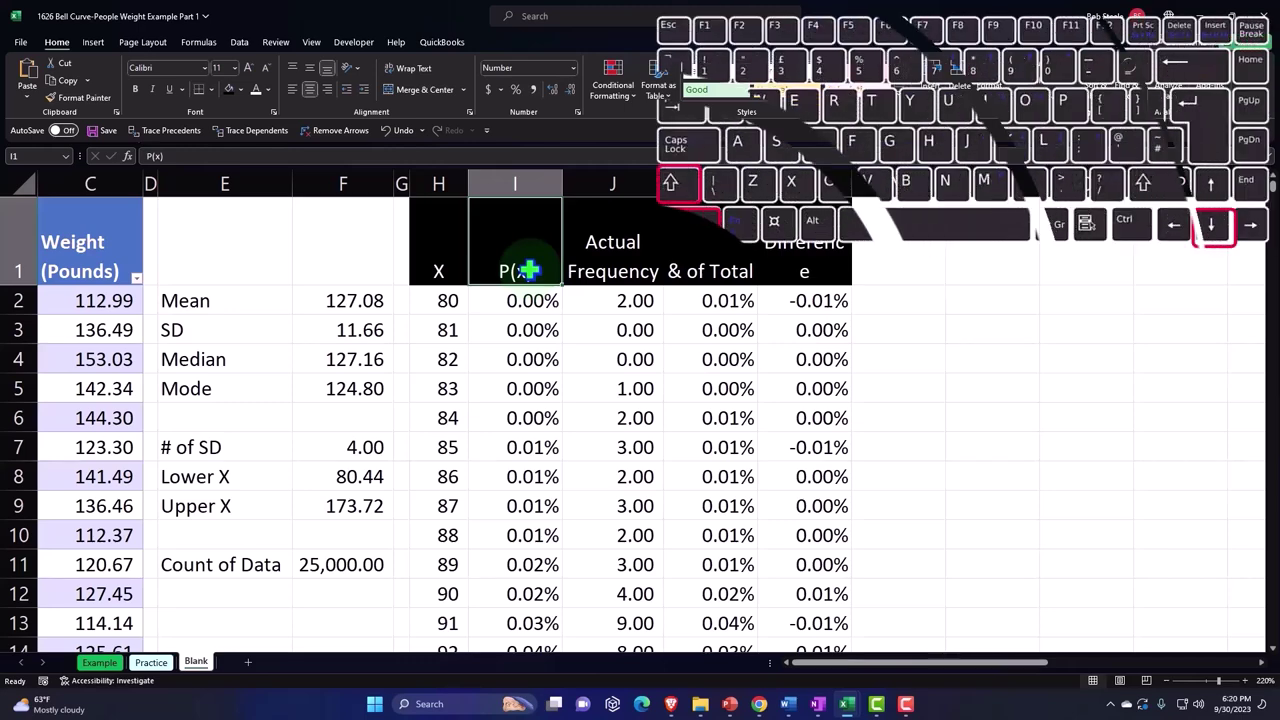
{"action": "key", "text": "ctrl+shift+Down"}
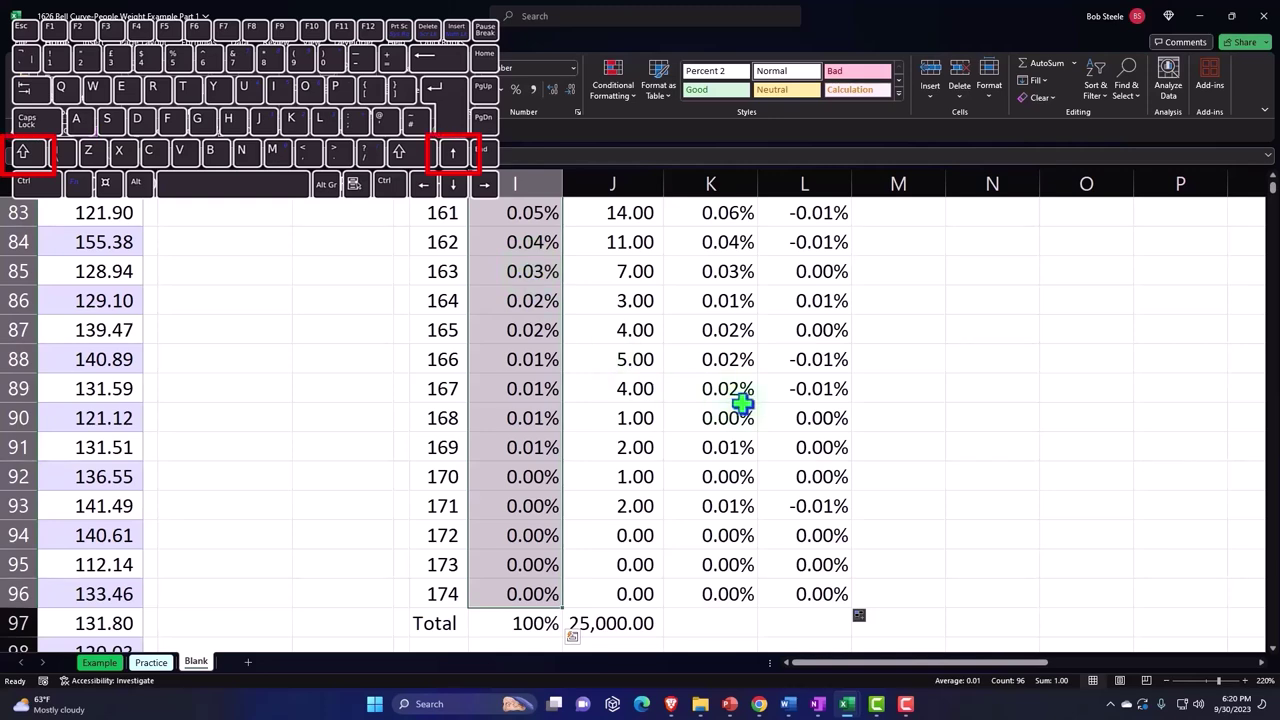
{"action": "scroll", "coordinate": [737, 400], "scroll_direction": "up", "scroll_amount": 13}
{"action": "scroll", "coordinate": [740, 397], "scroll_direction": "up", "scroll_amount": 10}
{"action": "scroll", "coordinate": [740, 397], "scroll_direction": "up", "scroll_amount": 5}
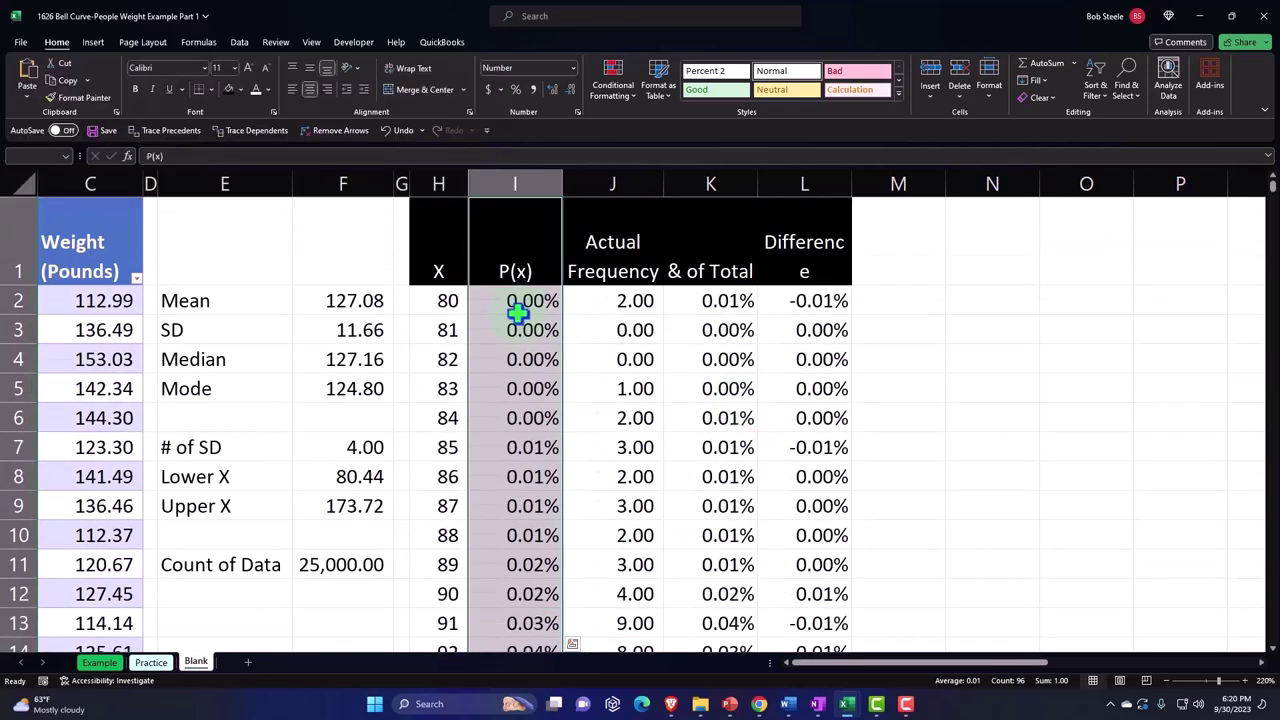
{"action": "left_click", "coordinate": [90, 44]}
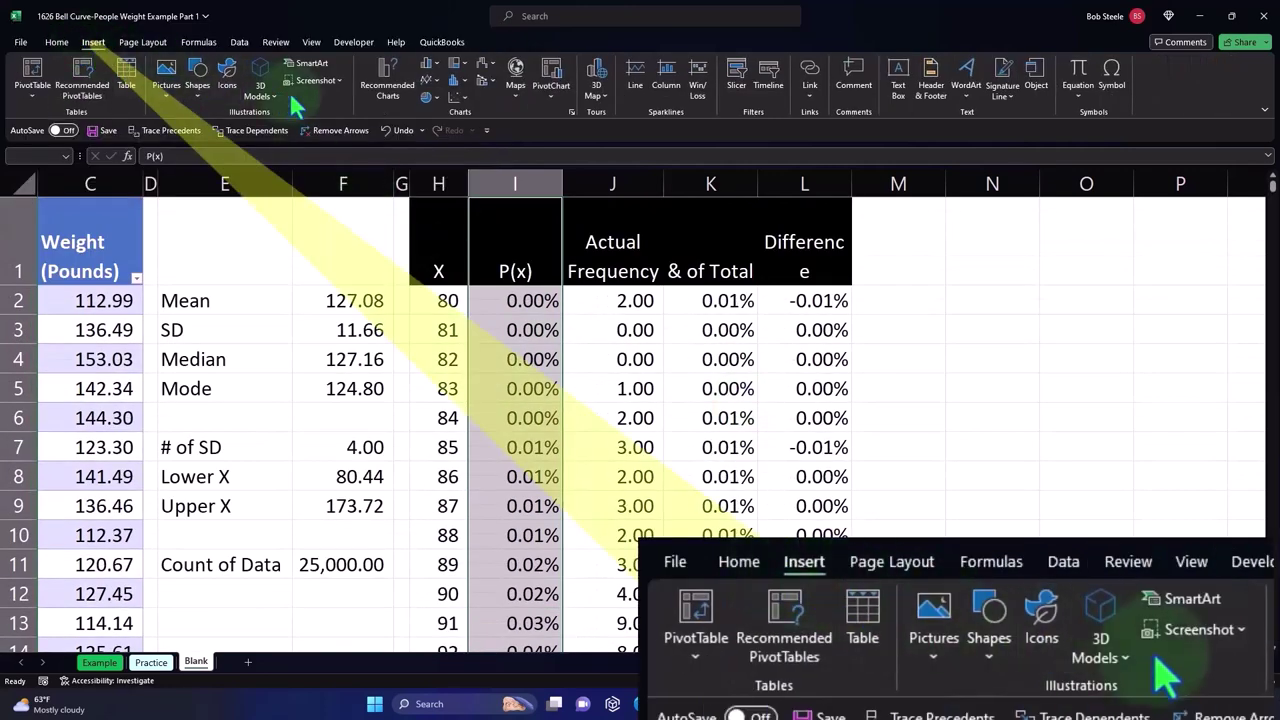
{"action": "left_click", "coordinate": [440, 66]}
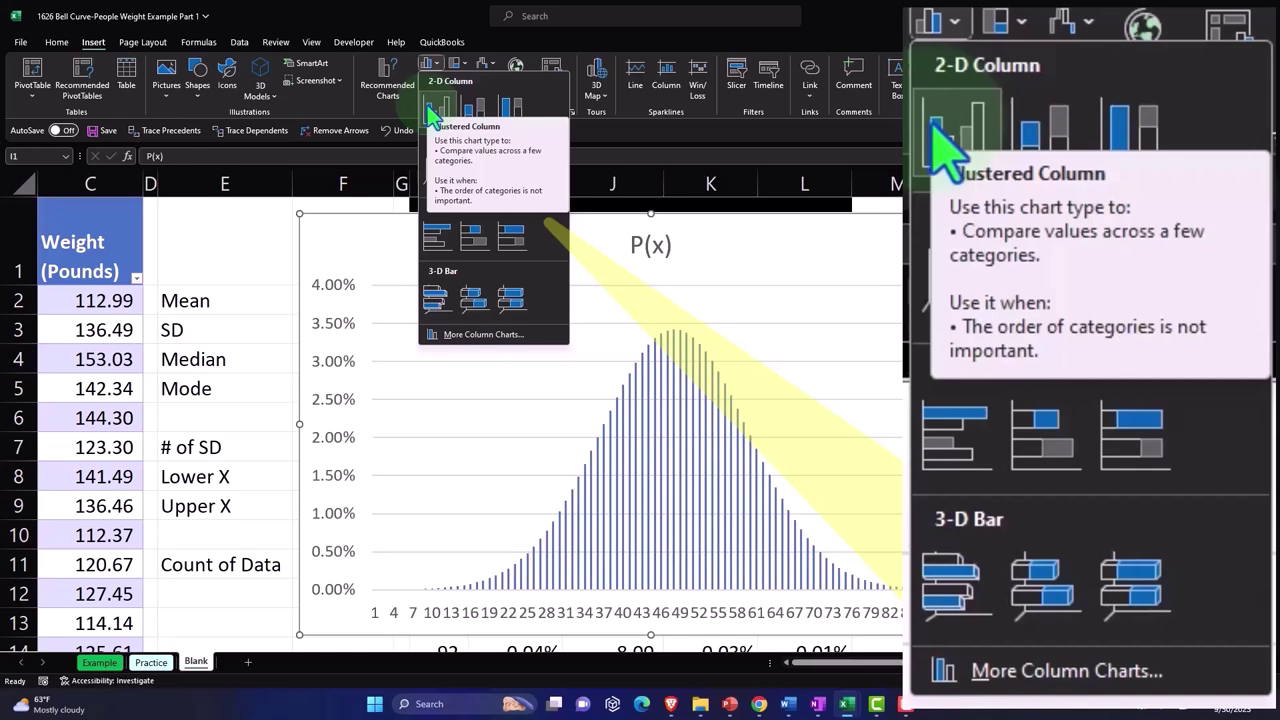
{"action": "left_click", "coordinate": [433, 112]}
{"action": "left_click_drag", "start_coordinate": [364, 239], "coordinate": [938, 258]}
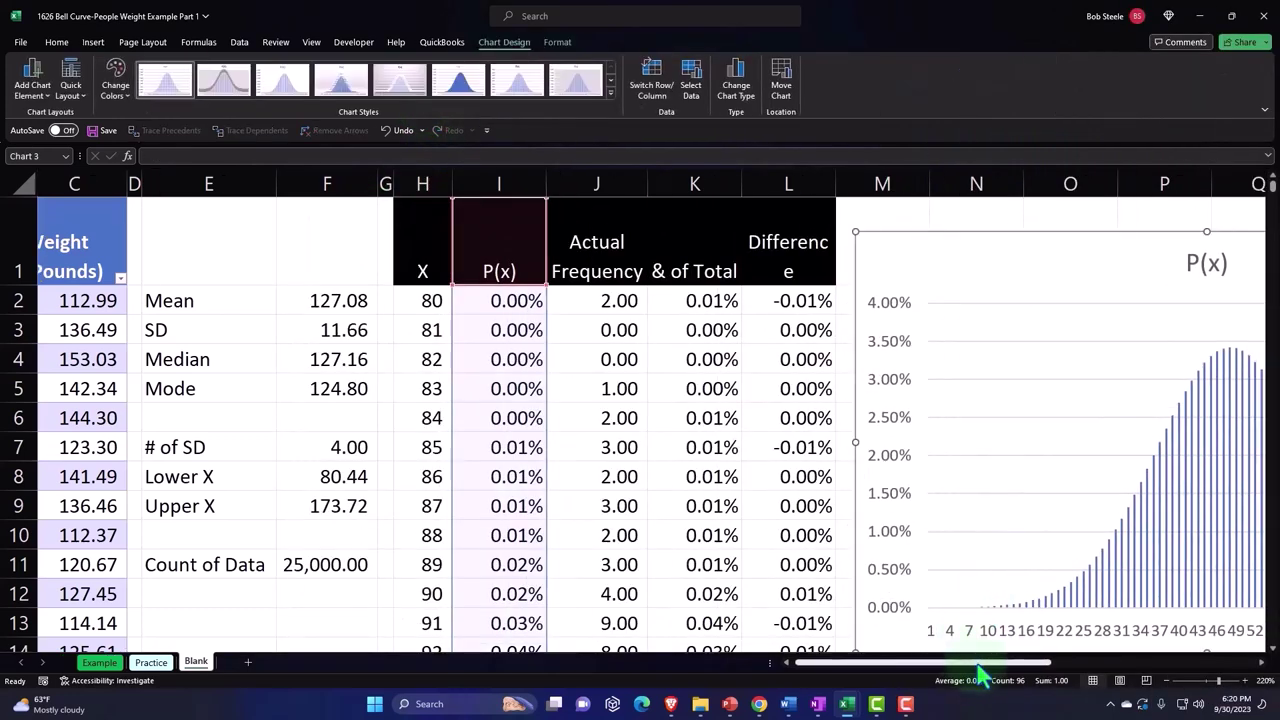
Step: Enlarge the P(x) column chart and place it right beside the Difference column
{"action": "left_click_drag", "start_coordinate": [972, 668], "coordinate": [1104, 668]}
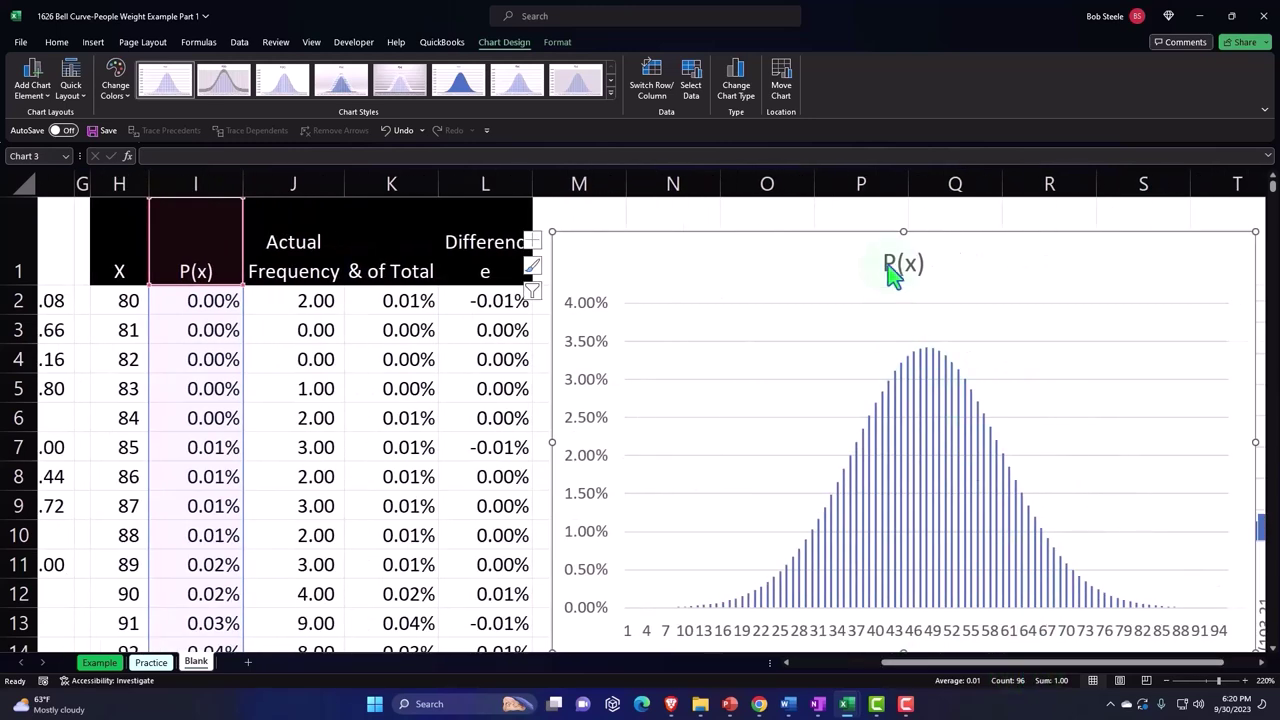
{"action": "left_click_drag", "start_coordinate": [893, 276], "coordinate": [692, 32]}
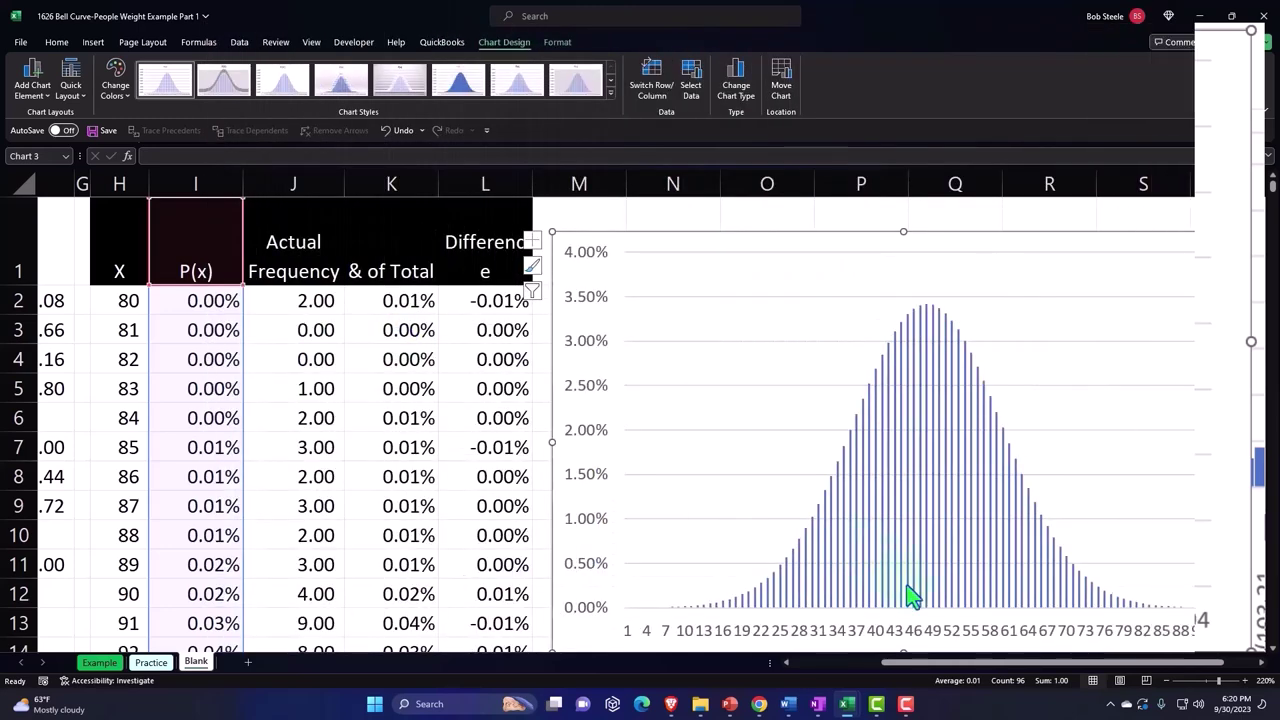
{"action": "left_click_drag", "start_coordinate": [1015, 662], "coordinate": [1045, 680]}
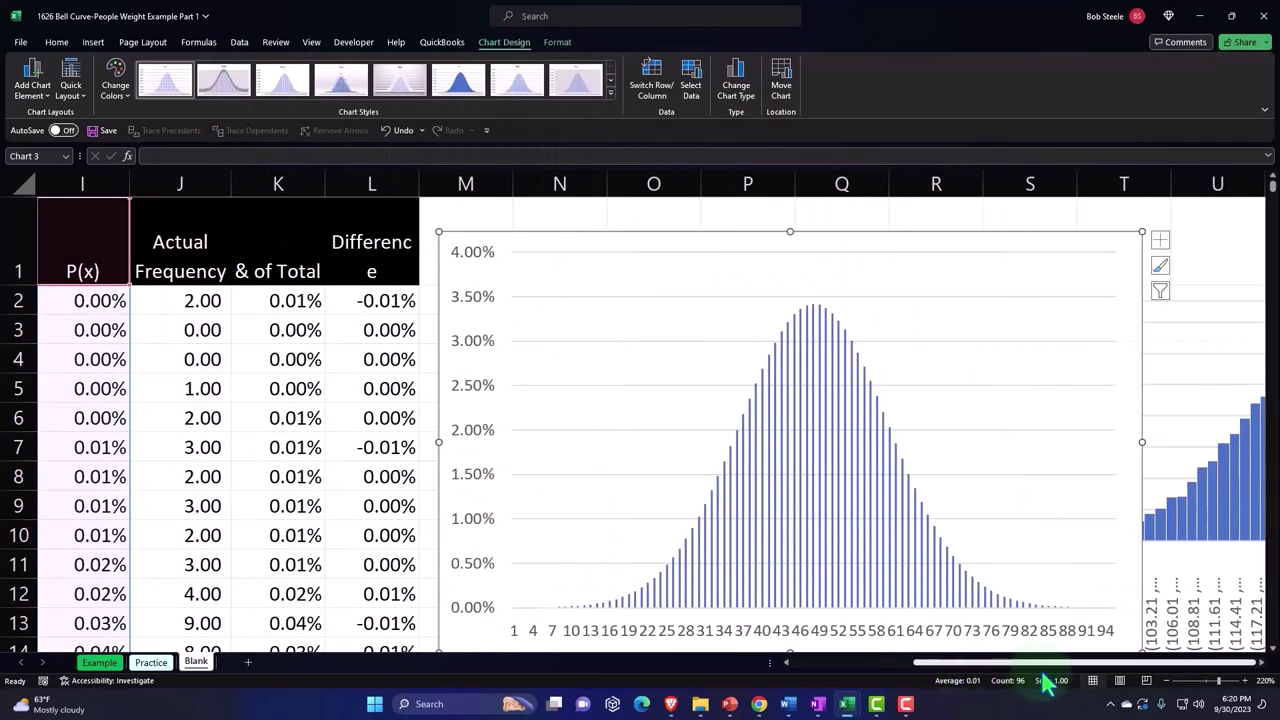
Step: Move the weight histogram next to the P(x) chart, then reselect the P(x) chart
{"action": "left_click", "coordinate": [1262, 662]}
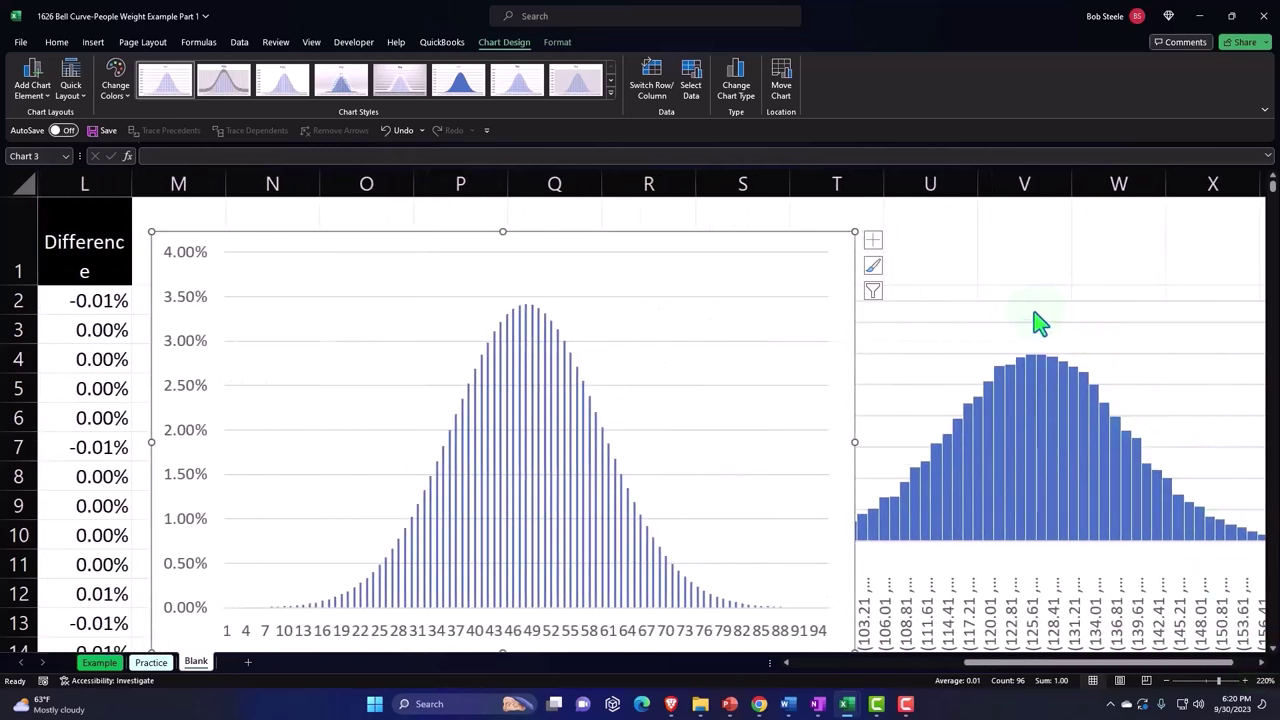
{"action": "mouse_move", "coordinate": [1040, 322]}
{"action": "left_mouse_down"}
{"action": "mouse_move", "coordinate": [1022, 295]}
{"action": "mouse_move", "coordinate": [1061, 251]}
{"action": "left_mouse_up"}
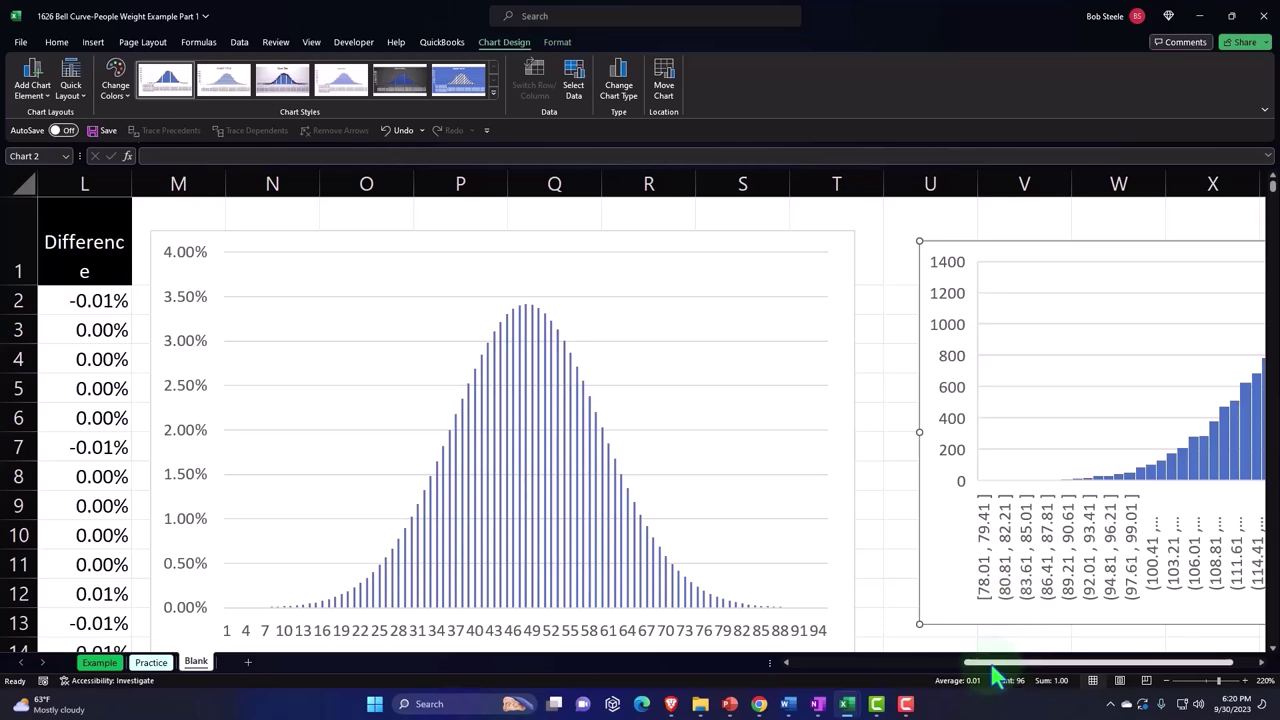
{"action": "left_click_drag", "start_coordinate": [992, 664], "coordinate": [867, 664]}
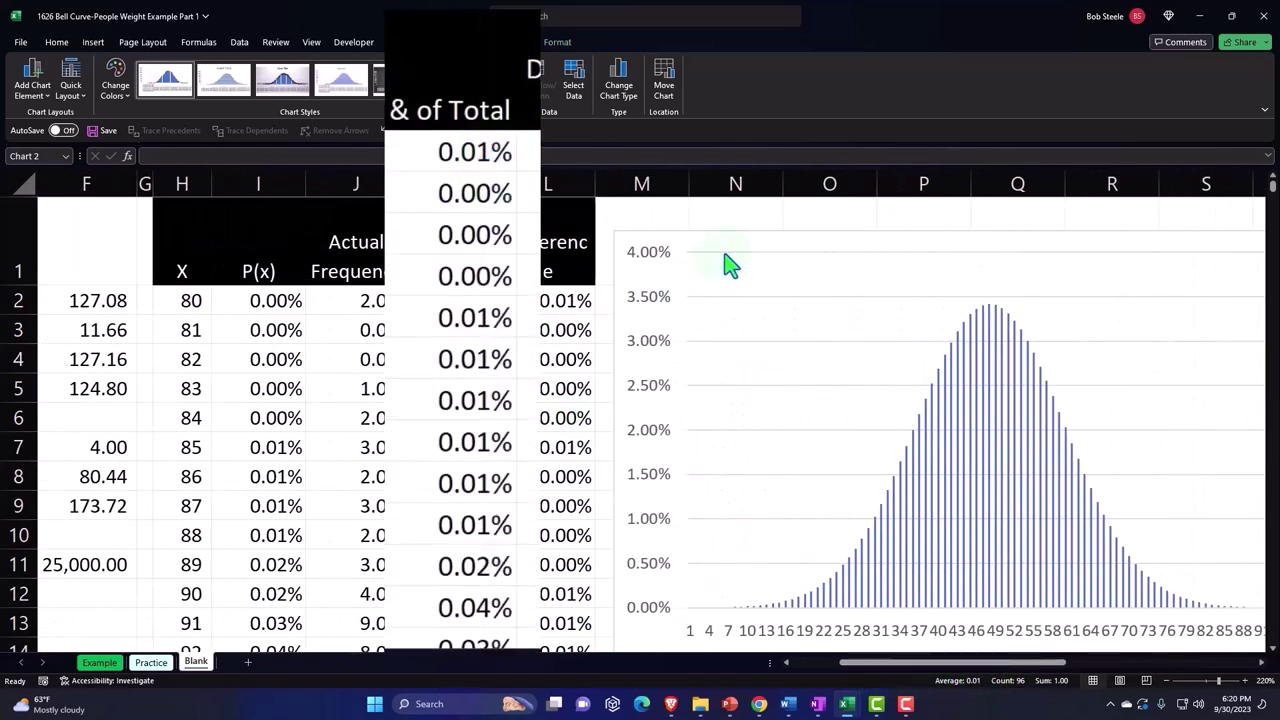
{"action": "left_click", "coordinate": [745, 270]}
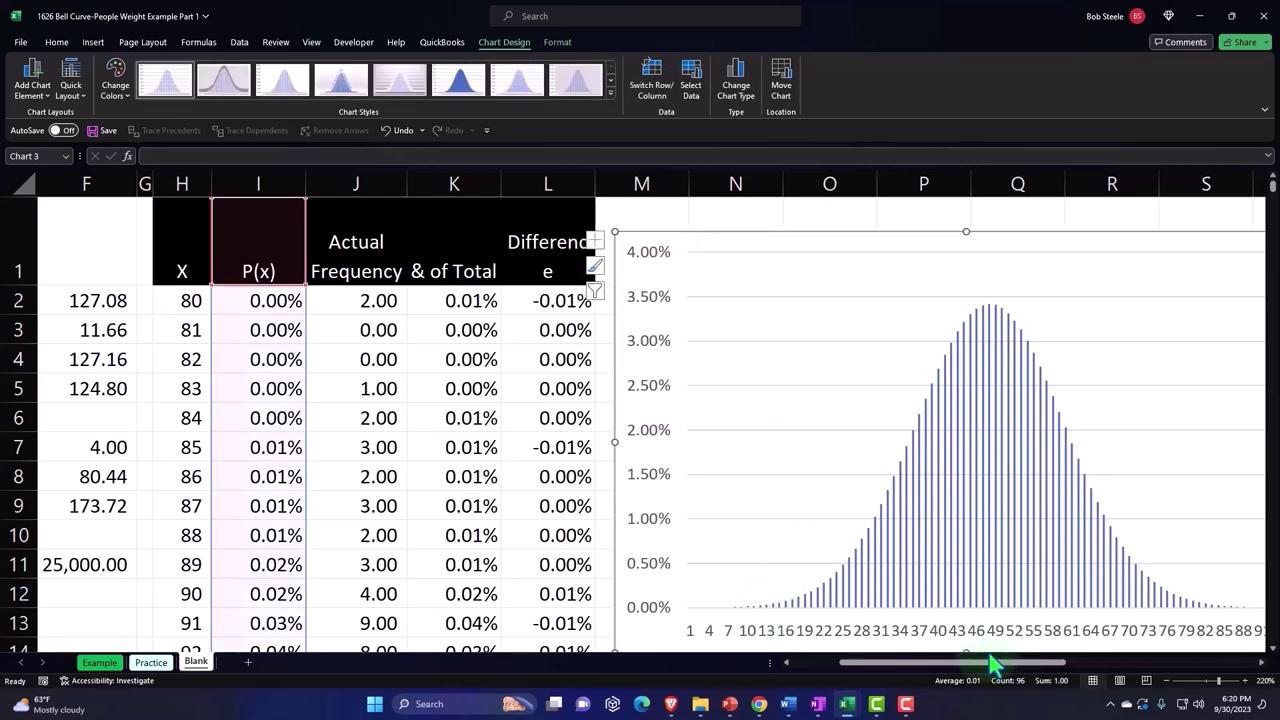
{"action": "left_click", "coordinate": [1261, 662]}
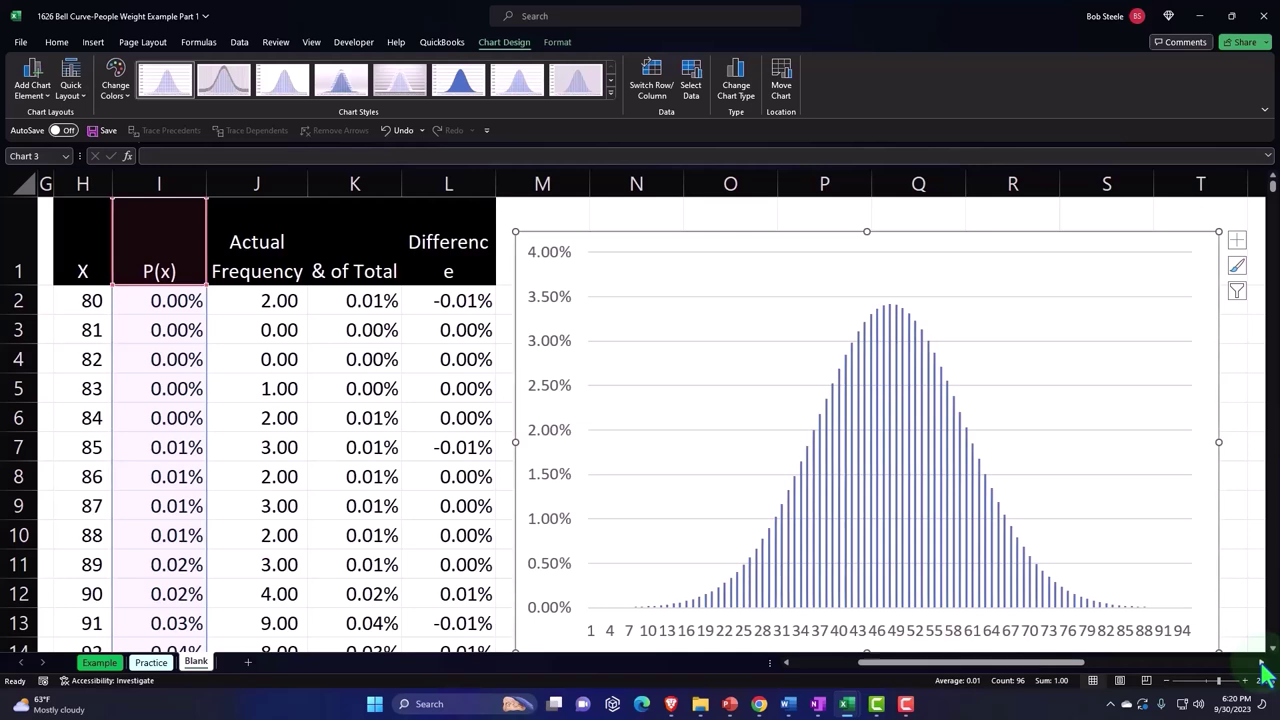
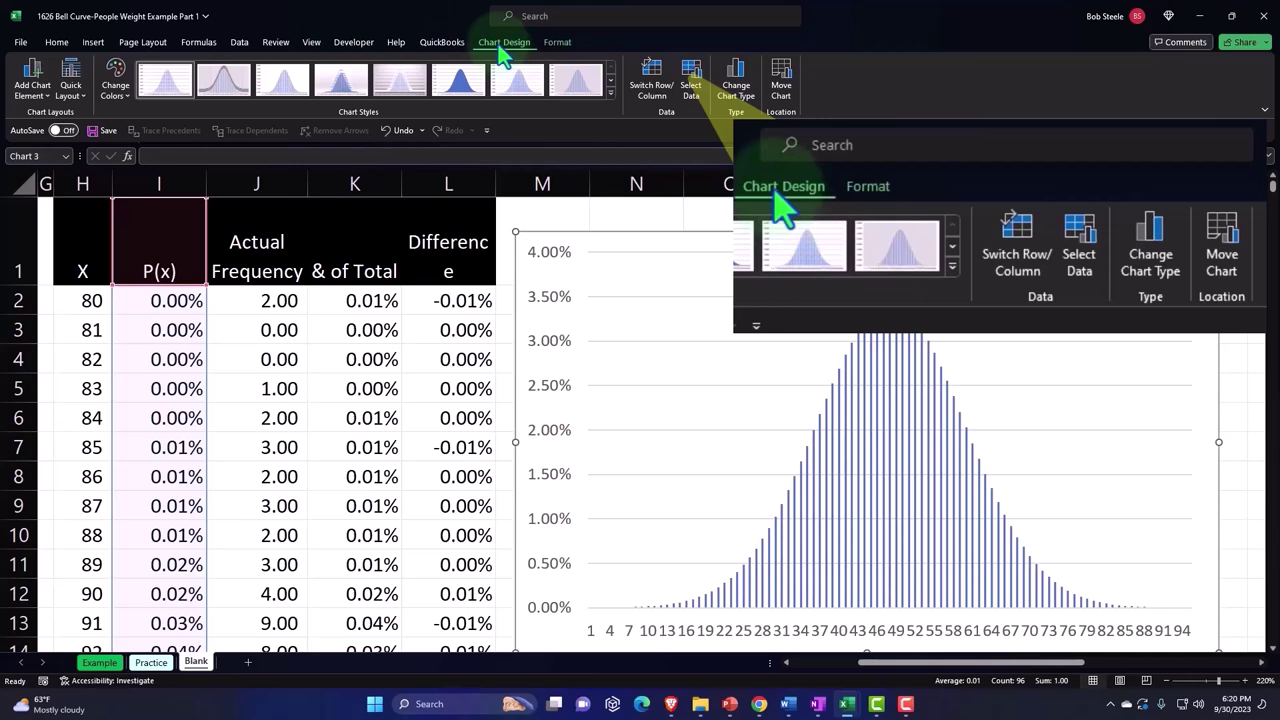
Step: Set the bell-curve chart's horizontal axis labels to the X values in H2:H96, excluding Total
{"action": "left_click", "coordinate": [690, 88]}
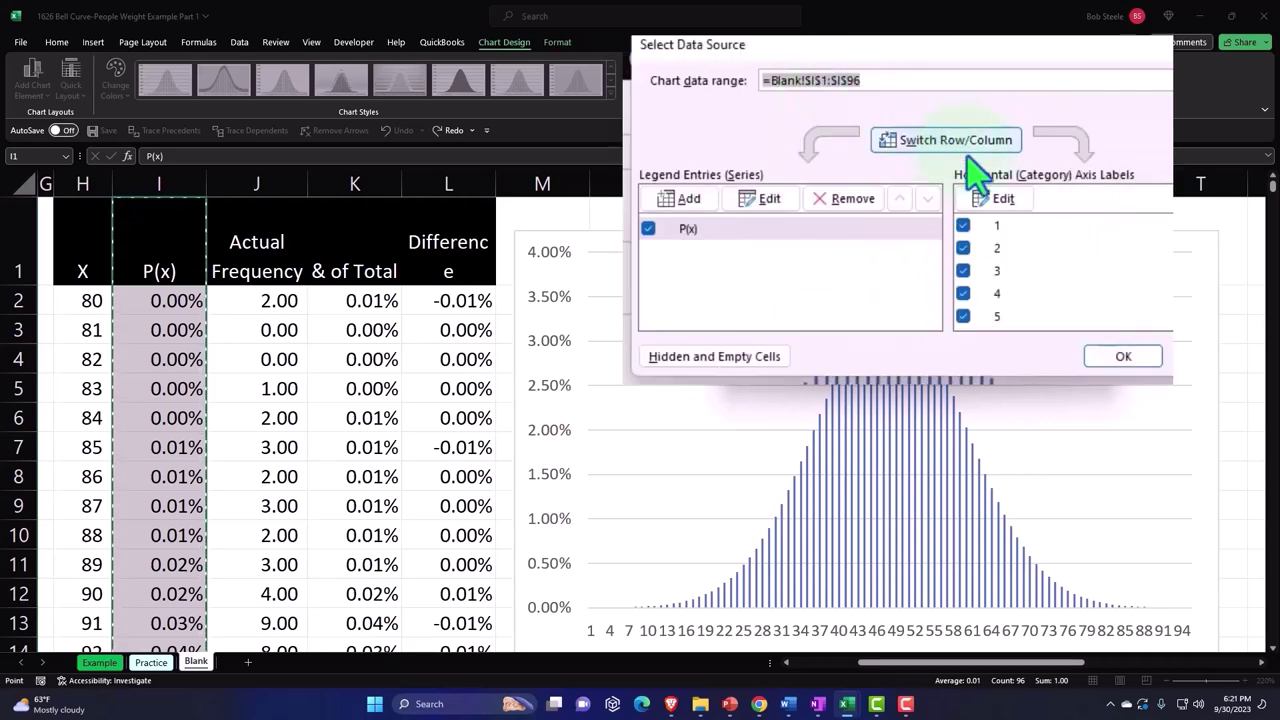
{"action": "left_click", "coordinate": [1004, 205]}
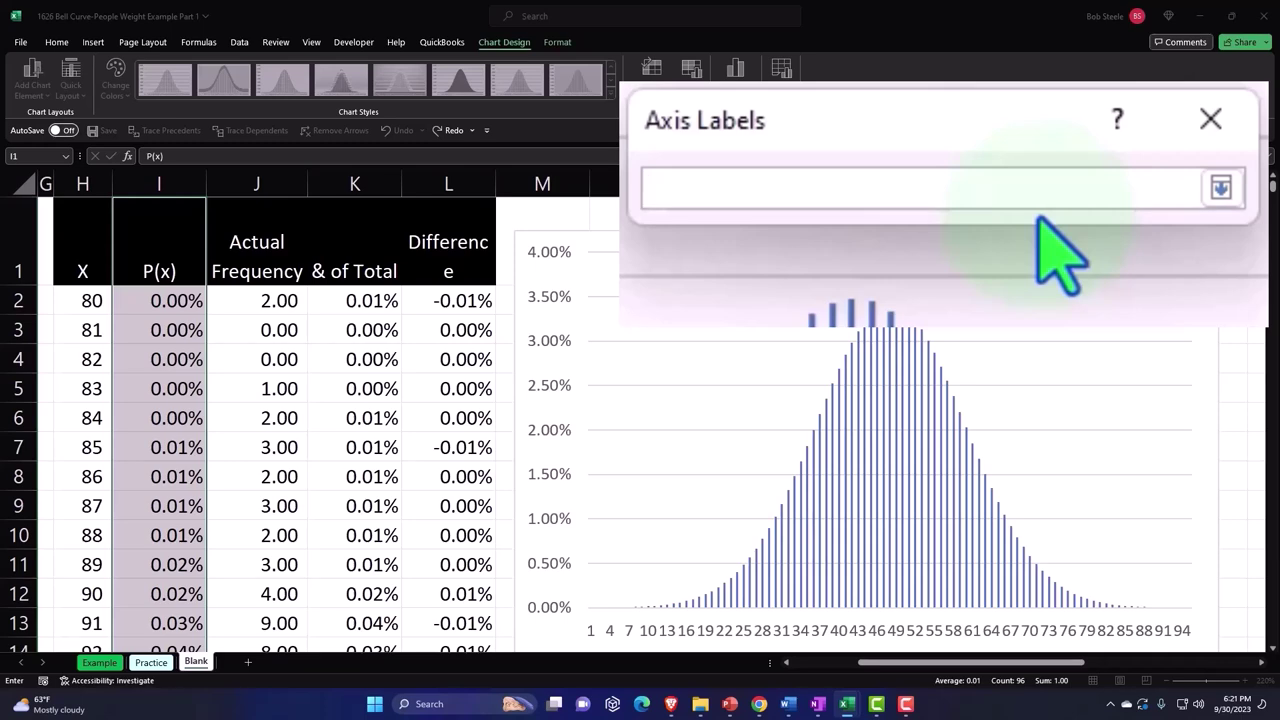
{"action": "left_click", "coordinate": [83, 300]}
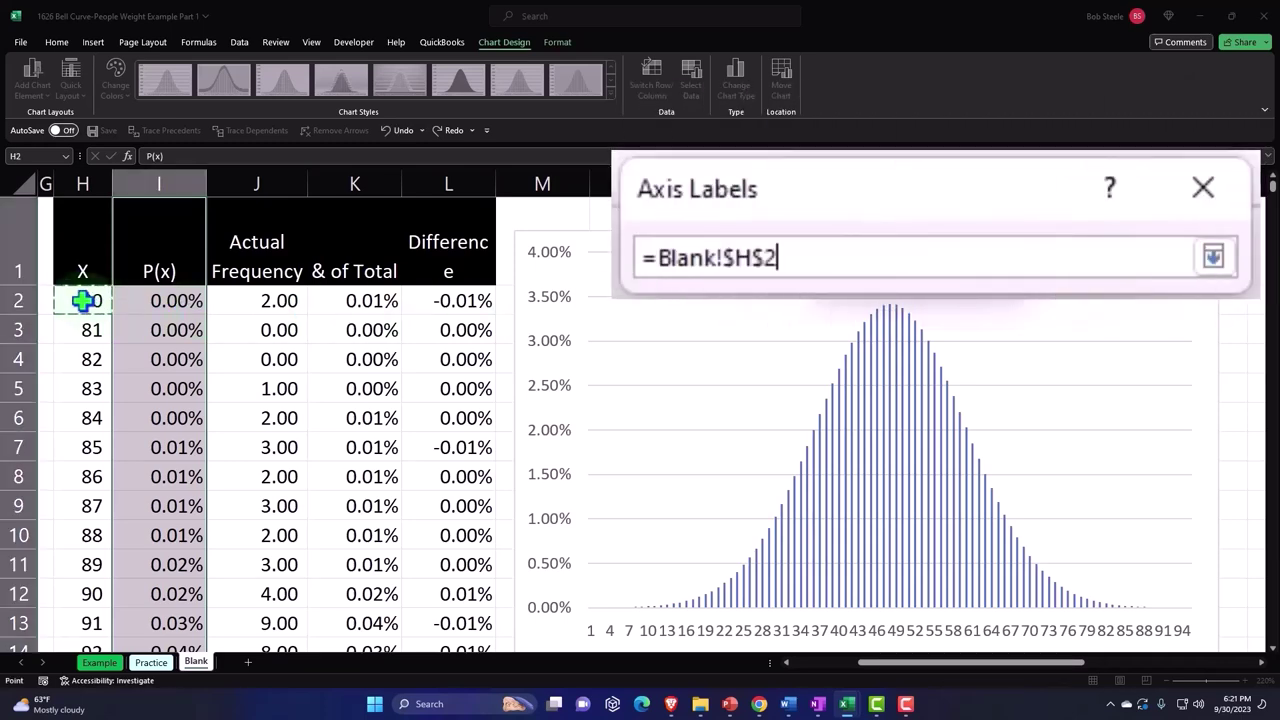
{"action": "key", "text": "ctrl+shift+Down"}
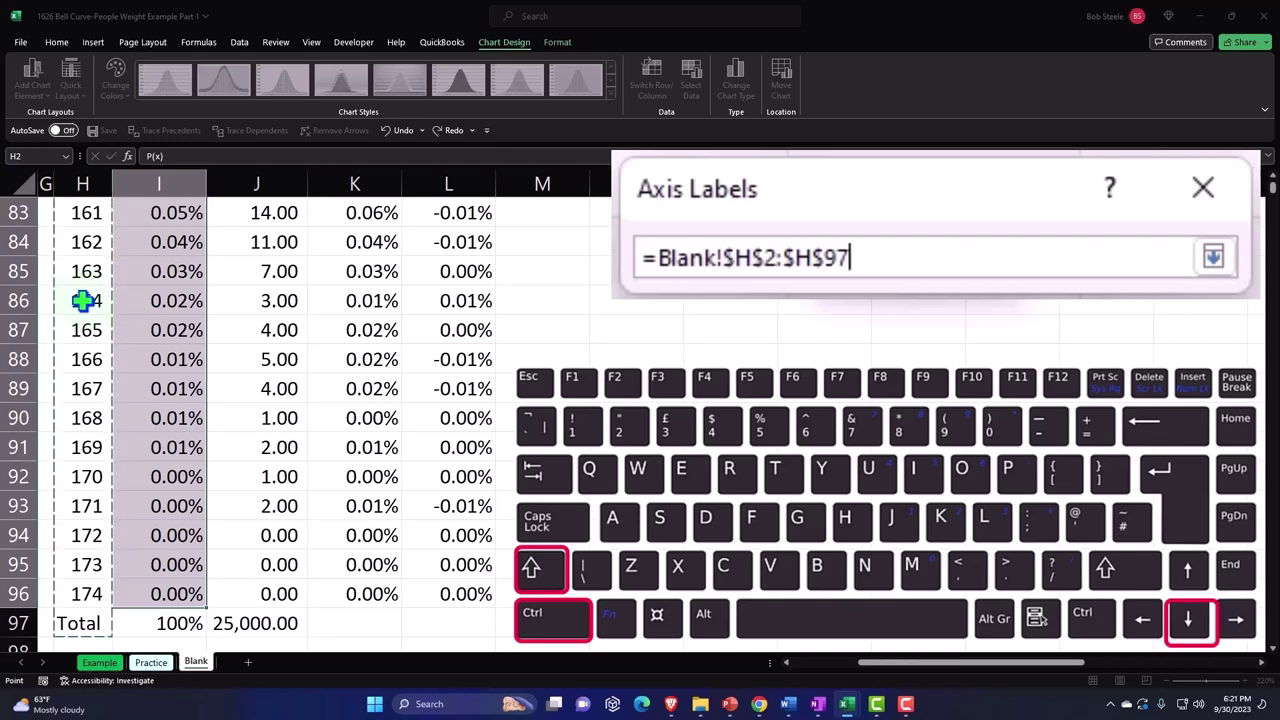
{"action": "key", "text": "shift+Up"}
{"action": "scroll", "coordinate": [420, 443], "scroll_direction": "up", "scroll_amount": 13}
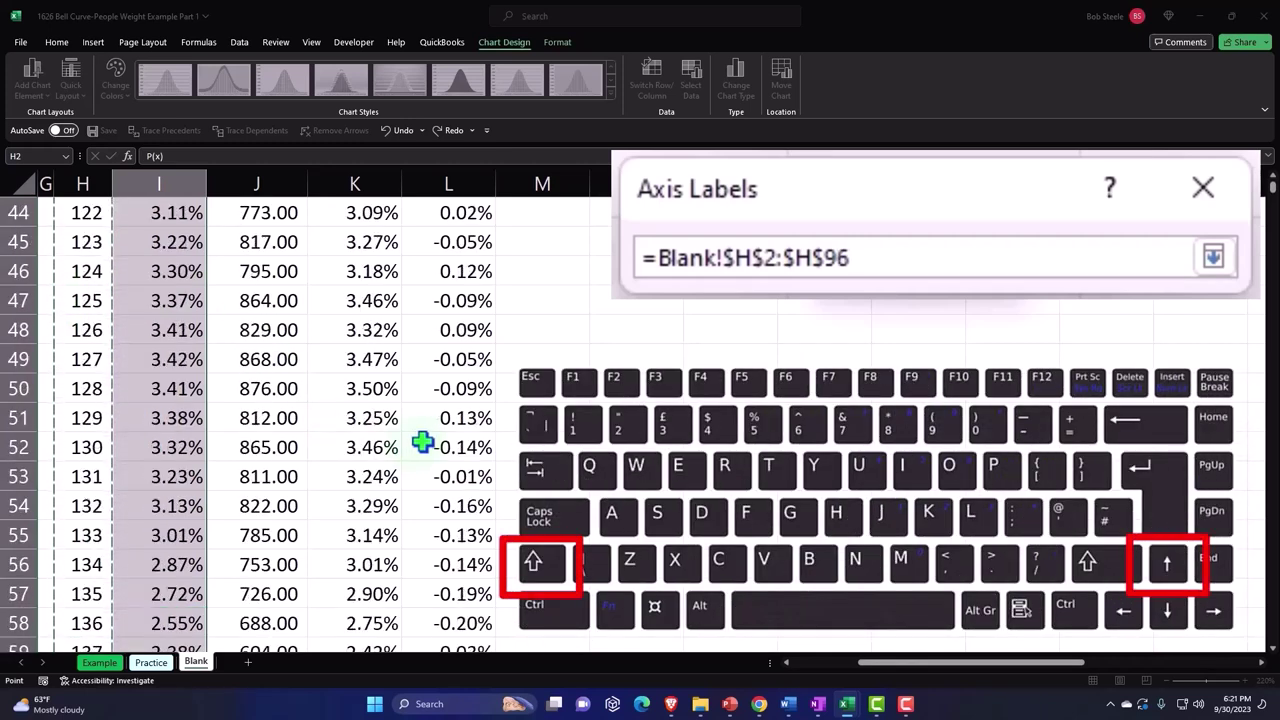
{"action": "scroll", "coordinate": [422, 443], "scroll_direction": "up", "scroll_amount": 9}
{"action": "scroll", "coordinate": [422, 443], "scroll_direction": "up", "scroll_amount": 5}
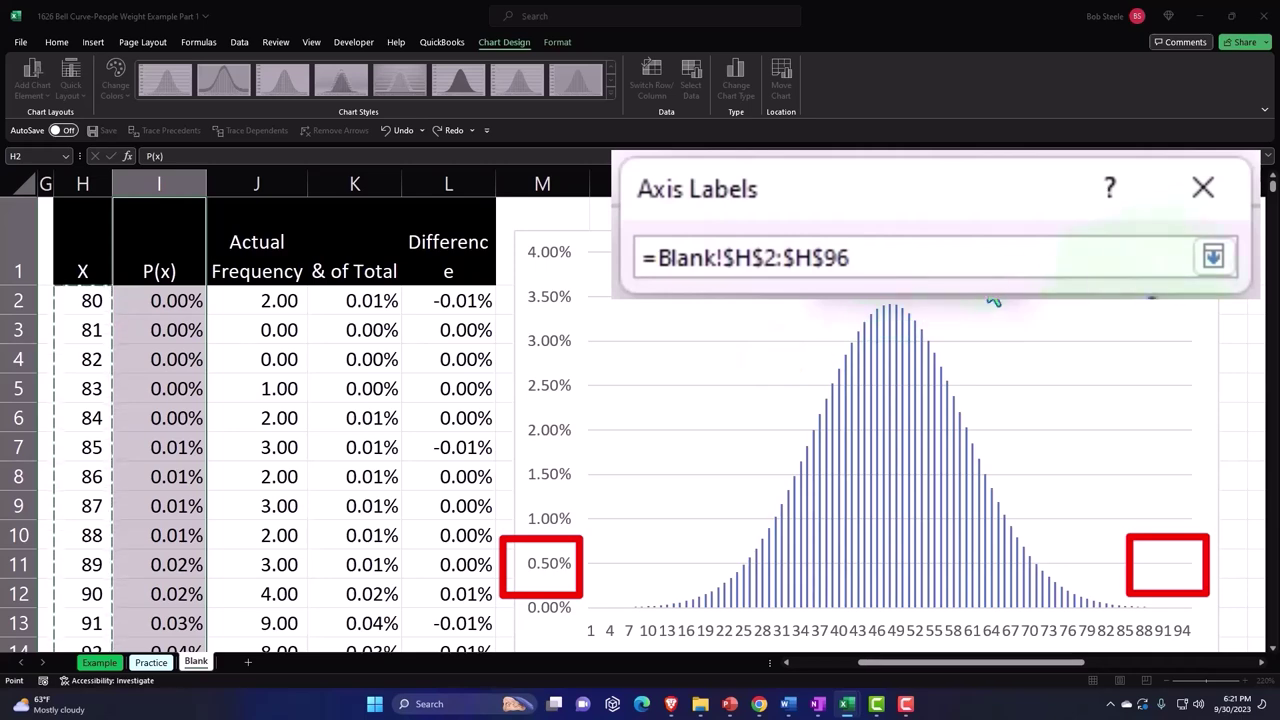
{"action": "left_click", "coordinate": [1213, 257]}
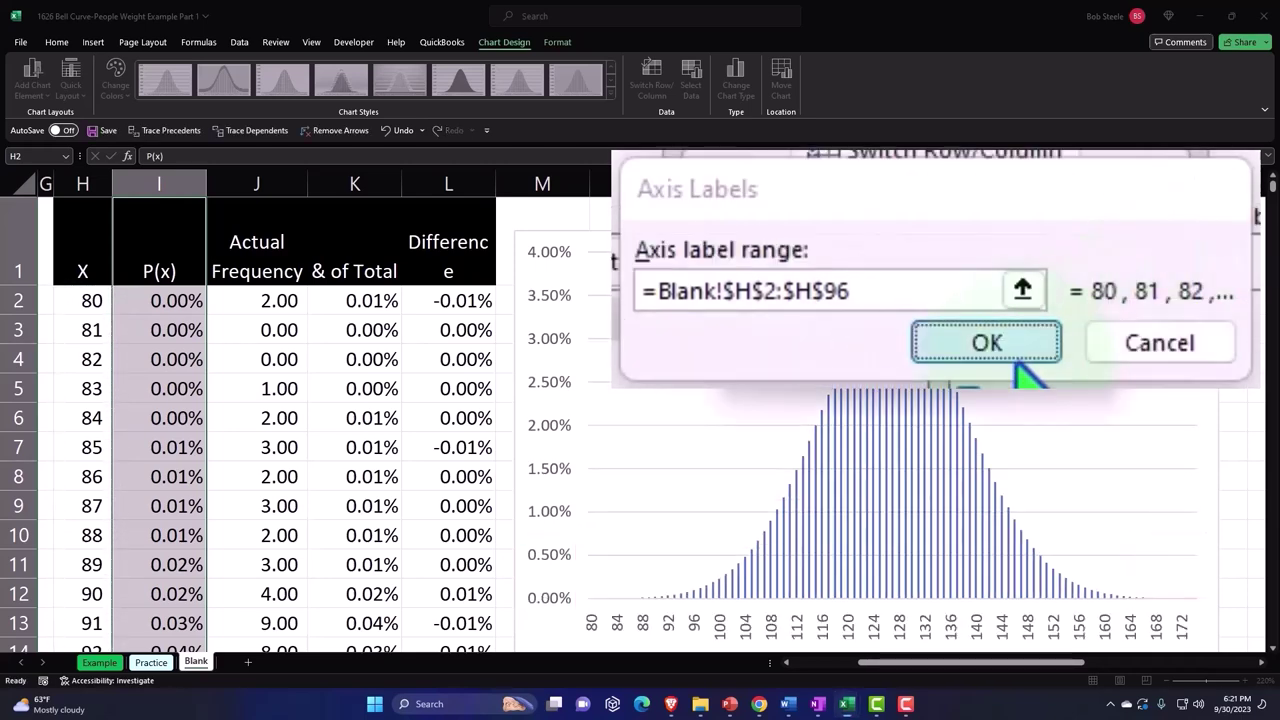
{"action": "left_click", "coordinate": [1018, 360]}
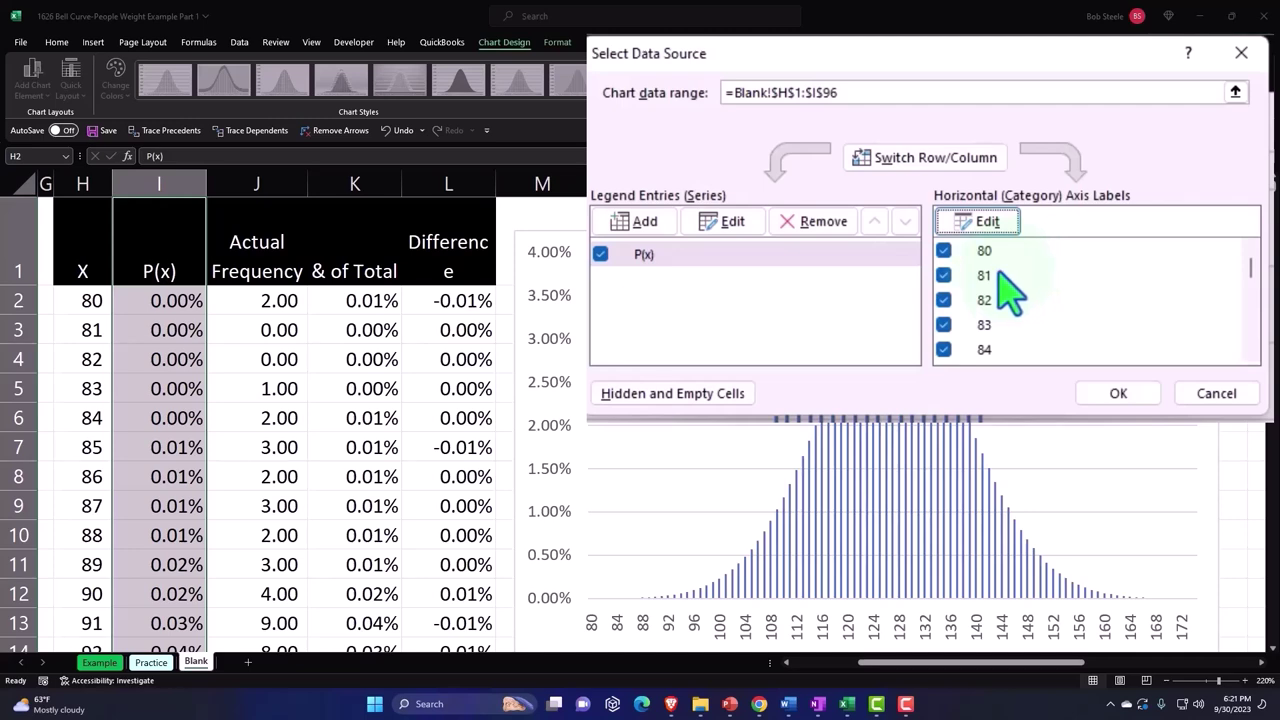
{"action": "left_click", "coordinate": [1116, 400]}
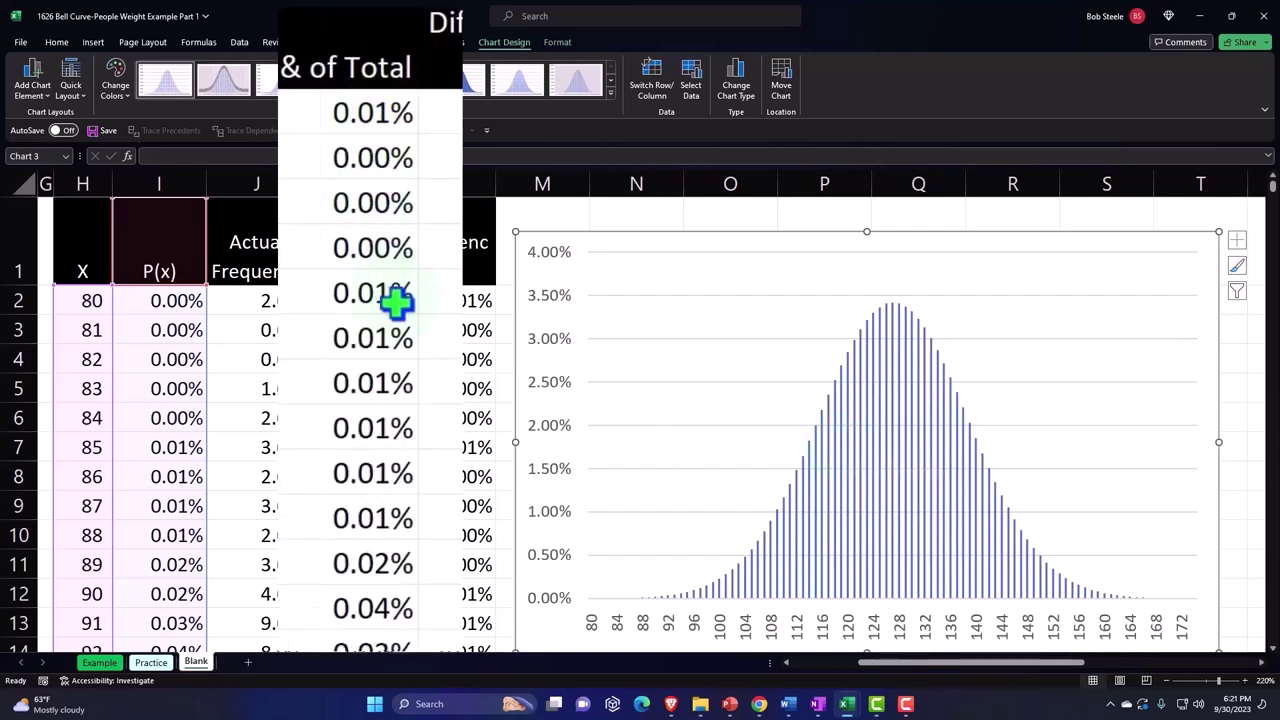
{"action": "left_click", "coordinate": [660, 241]}
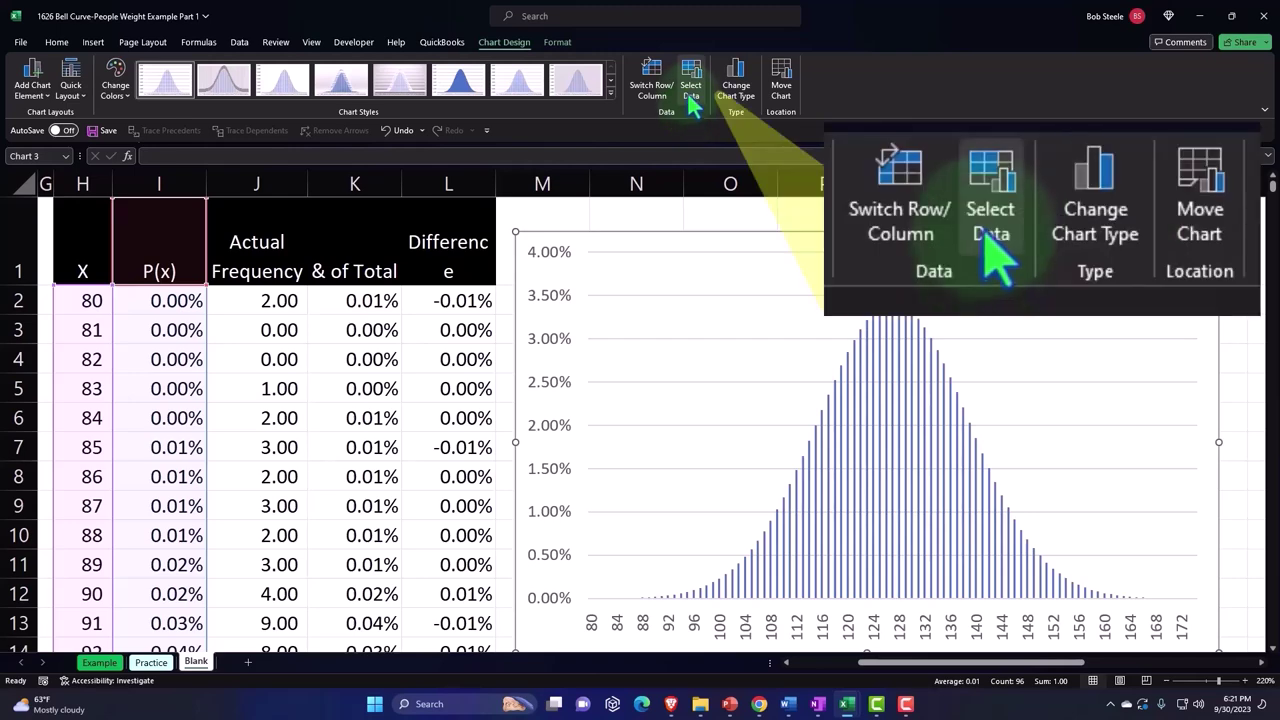
Step: Add a series named from K1 with values K2:K96 to the bell-curve chart
{"action": "left_click", "coordinate": [689, 101]}
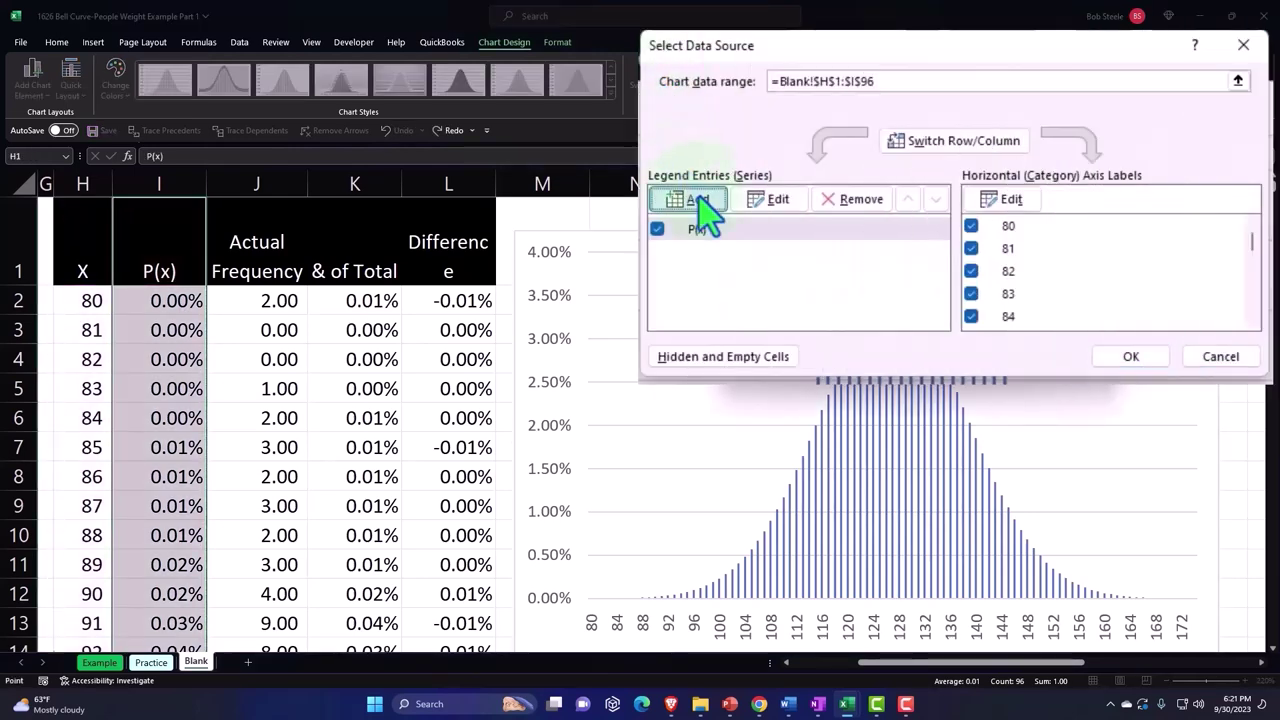
{"action": "left_click", "coordinate": [697, 200]}
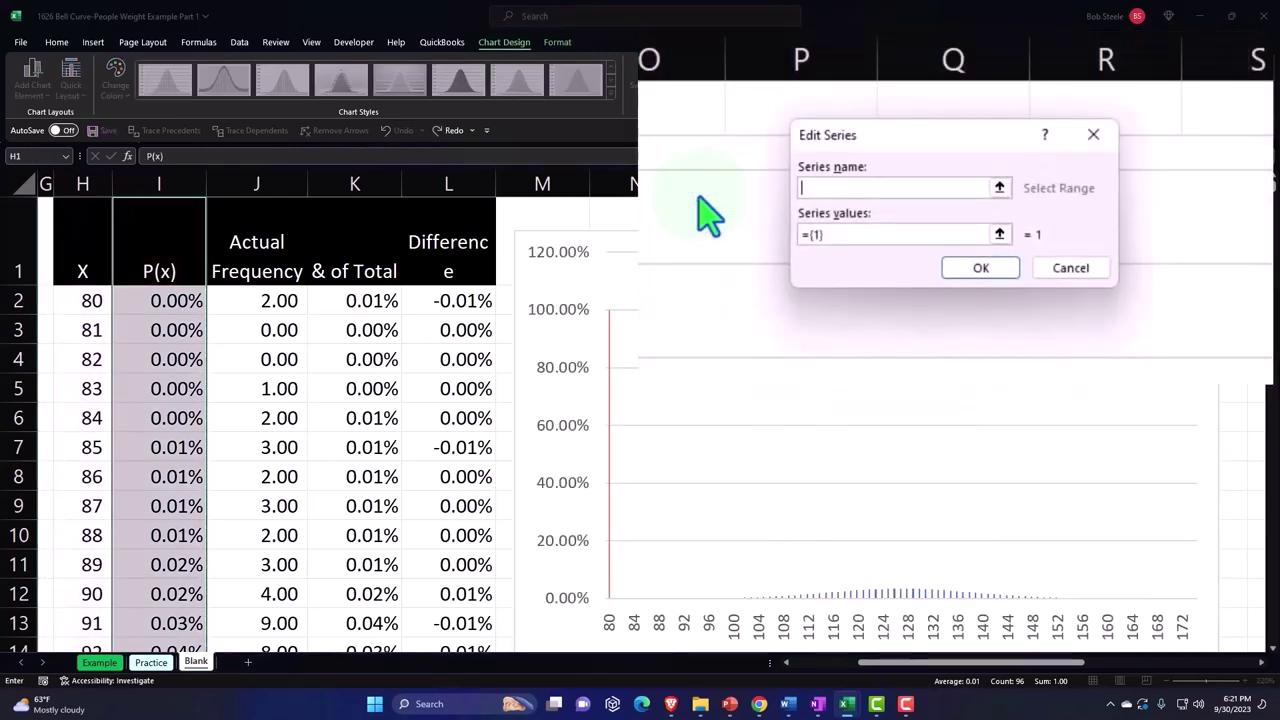
{"action": "left_click", "coordinate": [377, 260]}
{"action": "left_click", "coordinate": [778, 305]}
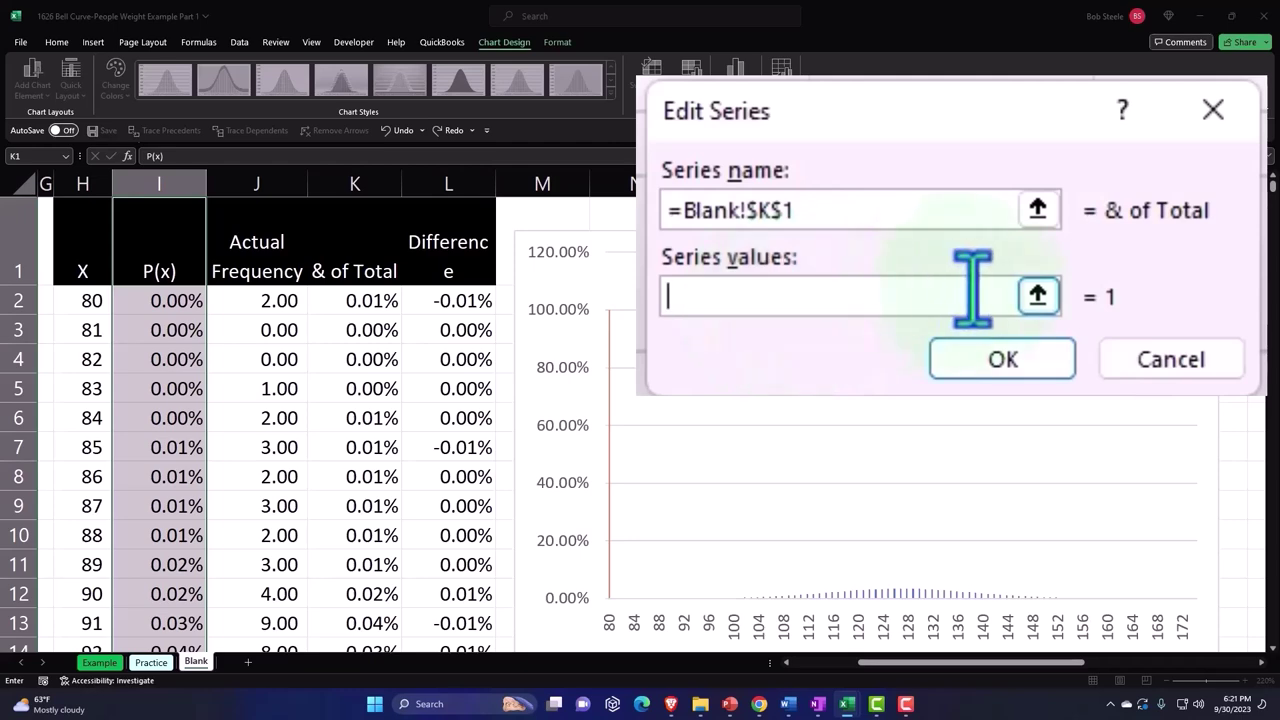
{"action": "left_click", "coordinate": [1037, 295]}
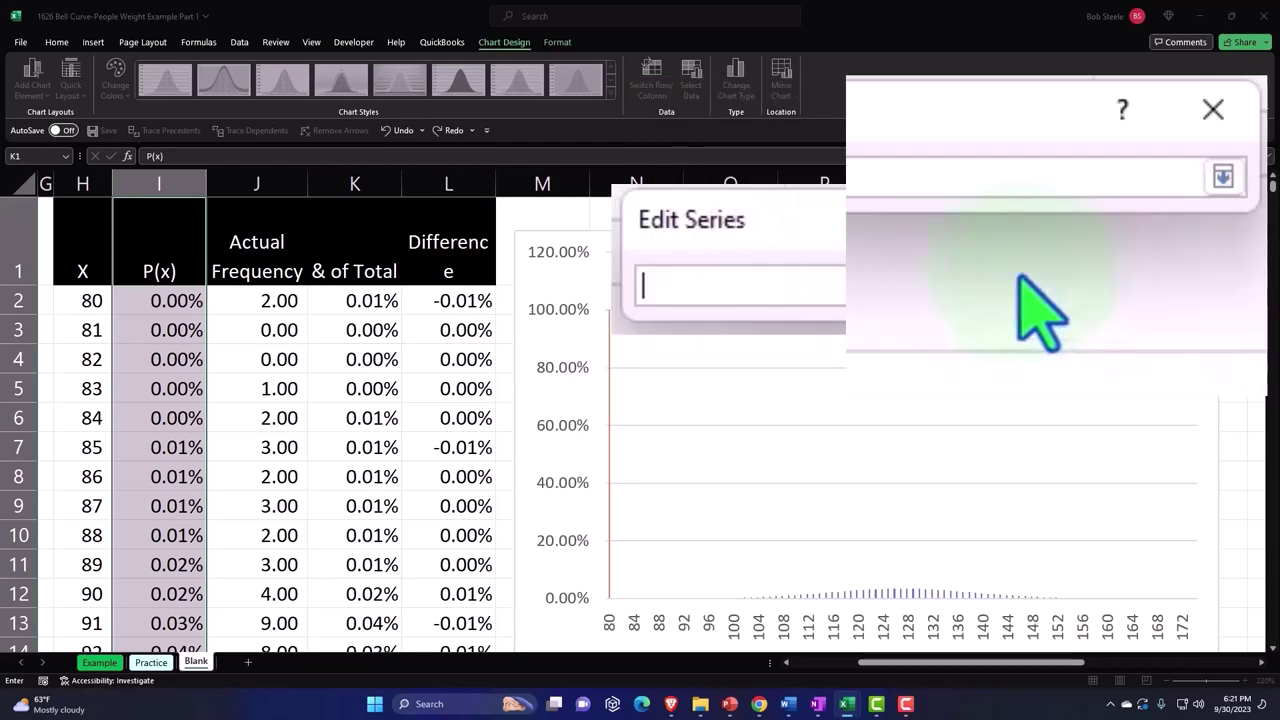
{"action": "left_click", "coordinate": [370, 302]}
{"action": "key", "text": "ctrl+shift+Down"}
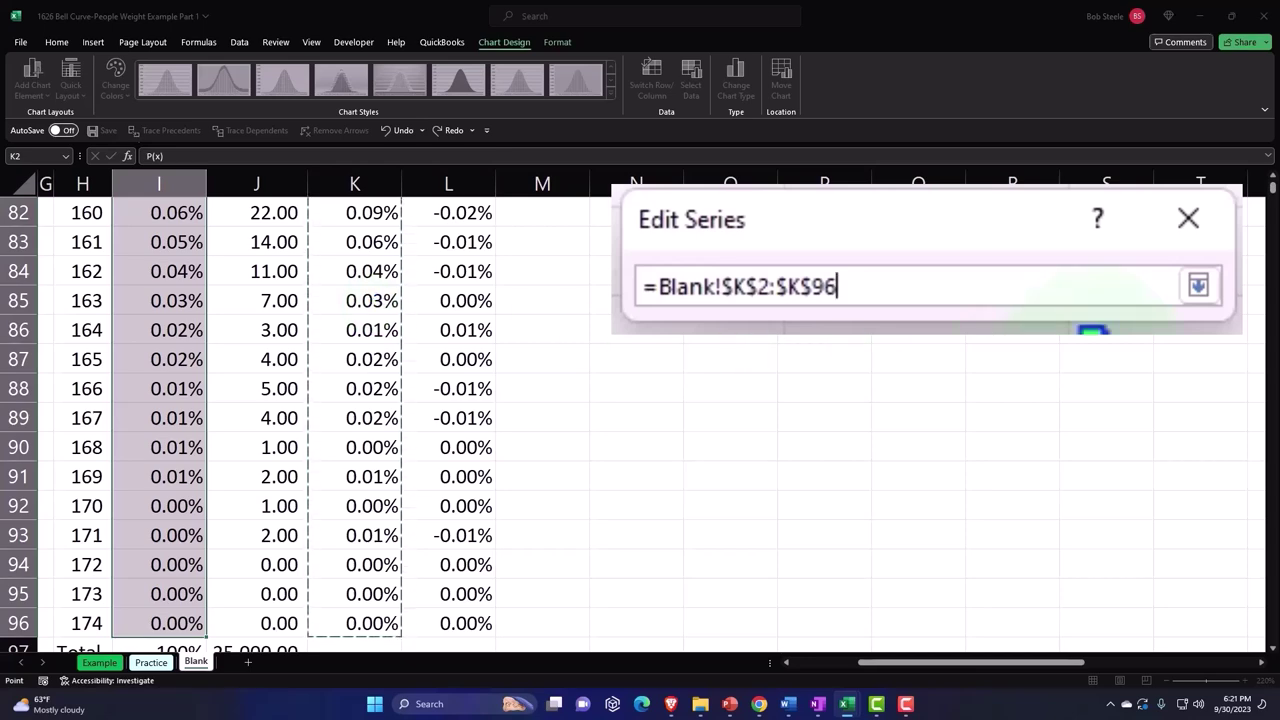
{"action": "left_click", "coordinate": [1198, 288]}
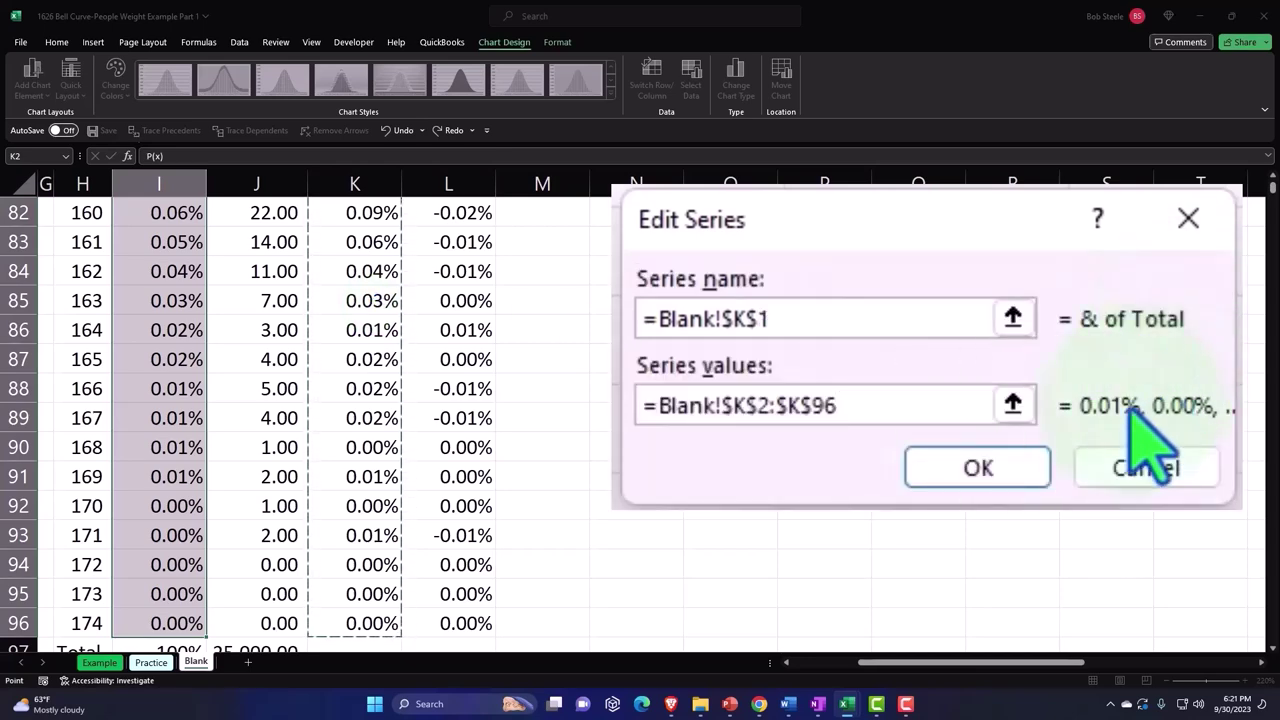
{"action": "left_click", "coordinate": [1020, 467]}
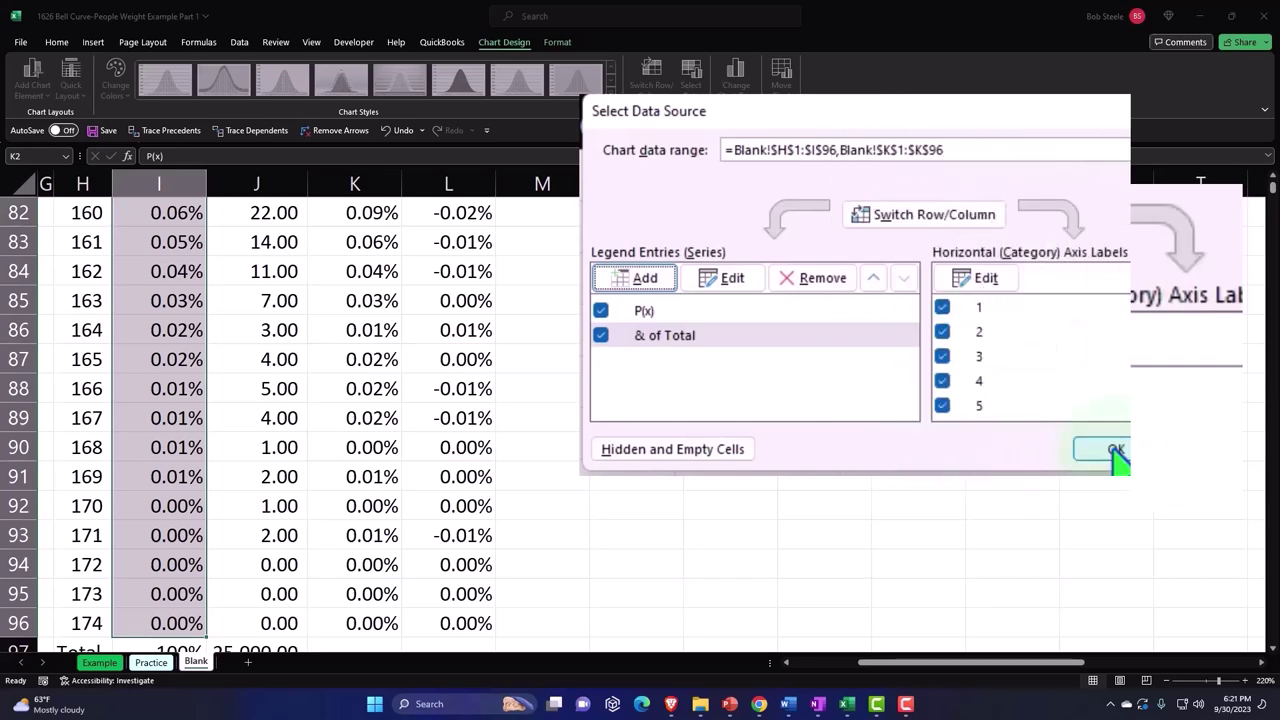
{"action": "left_click", "coordinate": [1114, 450]}
Step: Move the bell-curve chart down and to the right, beneath the histogram
{"action": "scroll", "coordinate": [995, 435], "scroll_direction": "up", "scroll_amount": 5}
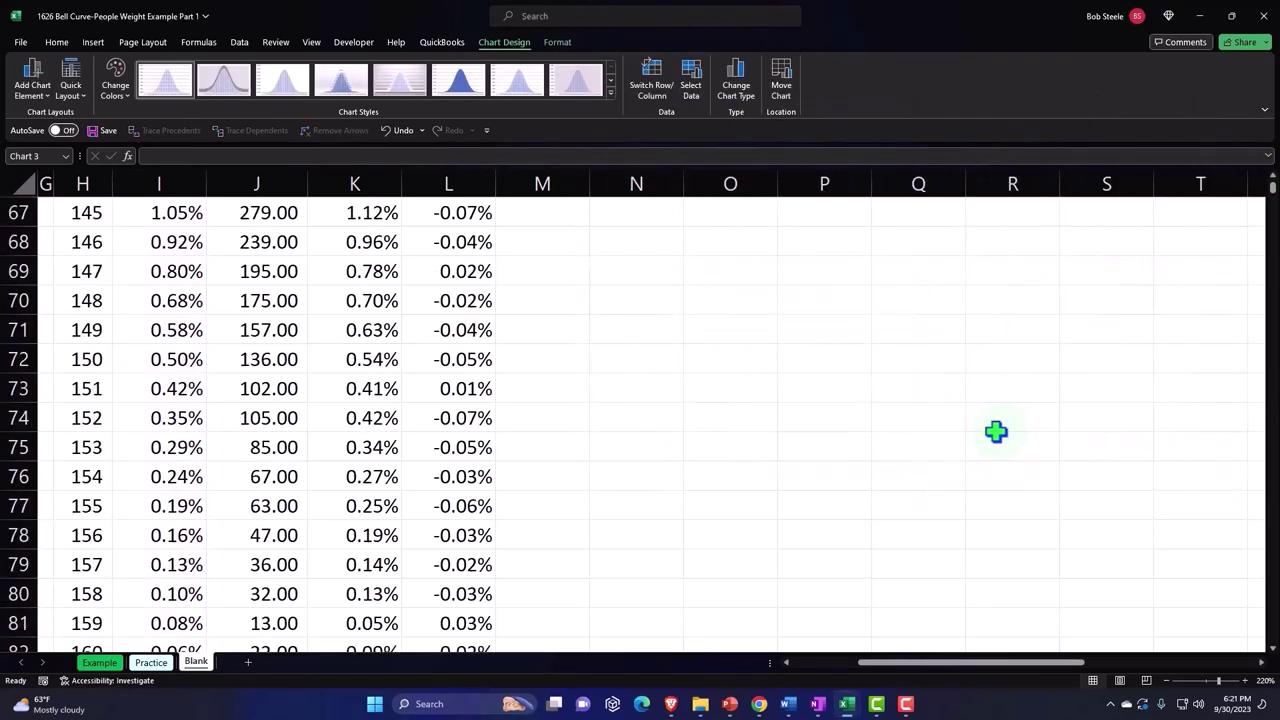
{"action": "scroll", "coordinate": [995, 435], "scroll_direction": "up", "scroll_amount": 10}
{"action": "scroll", "coordinate": [995, 435], "scroll_direction": "up", "scroll_amount": 8}
{"action": "scroll", "coordinate": [995, 435], "scroll_direction": "up", "scroll_amount": 4}
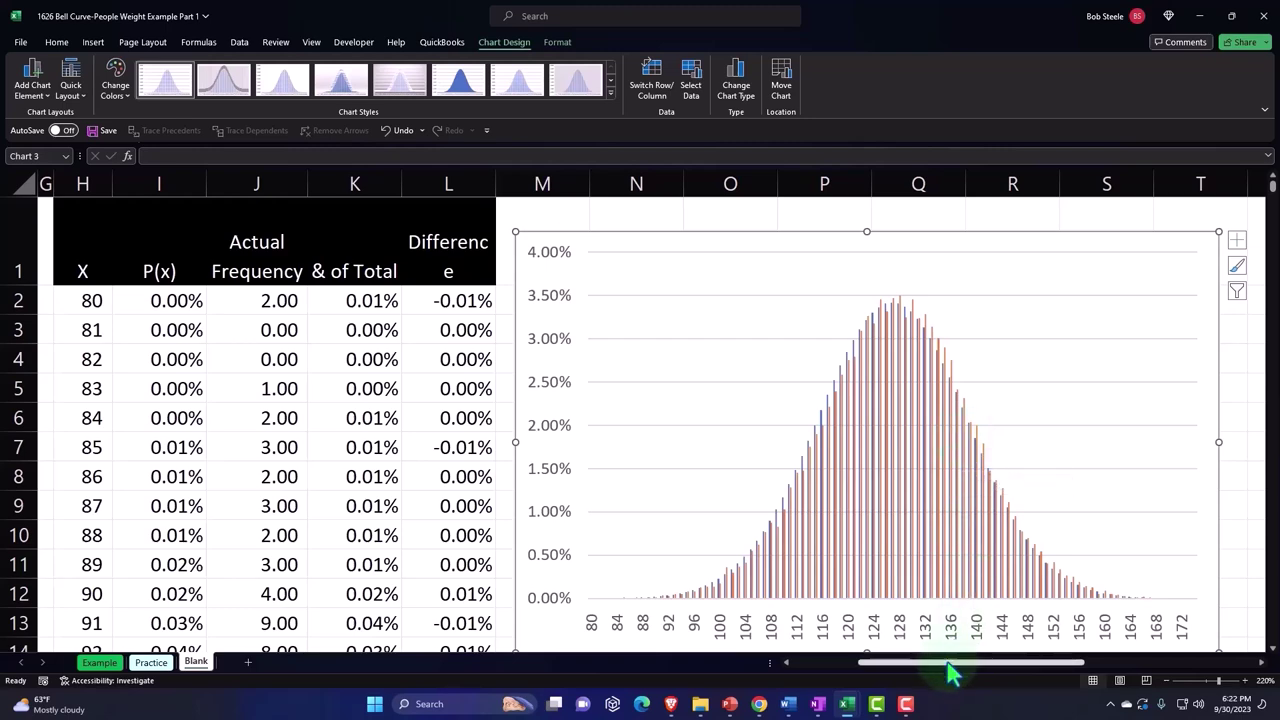
{"action": "left_click_drag", "start_coordinate": [954, 668], "coordinate": [1026, 668]}
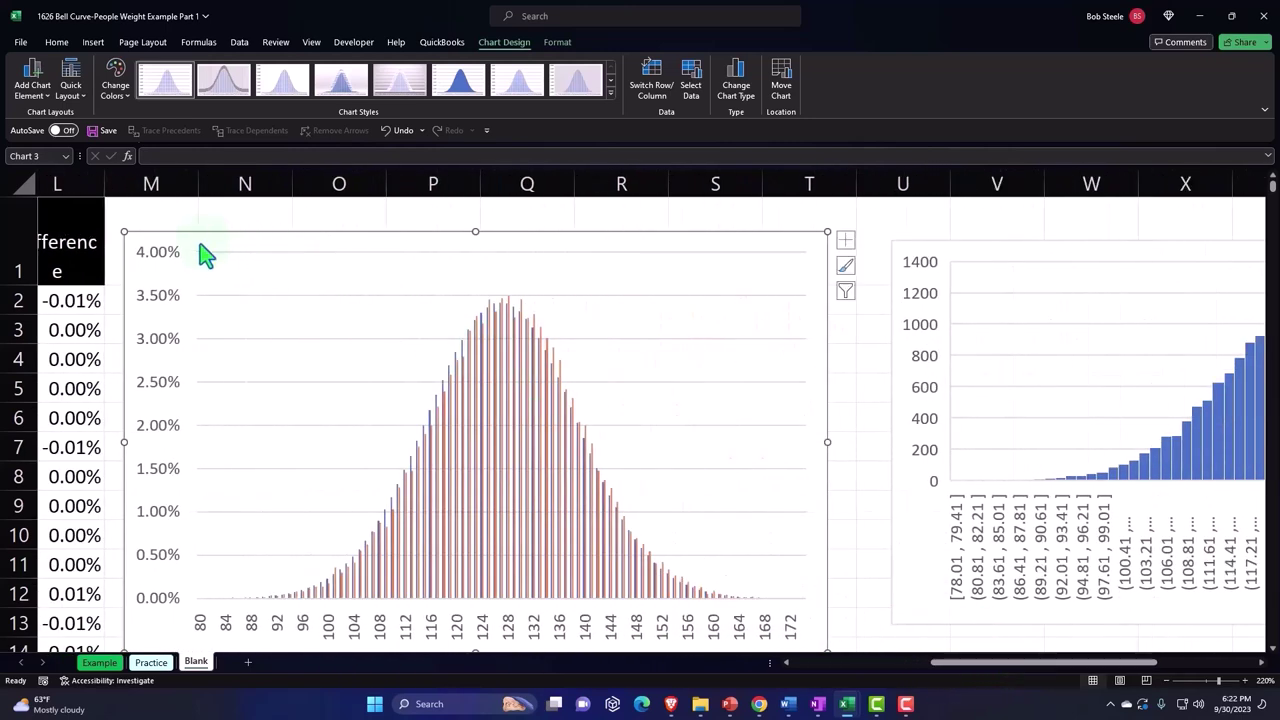
{"action": "left_click_drag", "start_coordinate": [205, 255], "coordinate": [966, 603]}
Step: Shift the histogram right and line the bell-curve chart up beneath it
{"action": "scroll", "coordinate": [962, 560], "scroll_direction": "down", "scroll_amount": 1}
{"action": "left_click_drag", "start_coordinate": [1005, 668], "coordinate": [1080, 668]}
{"action": "scroll", "coordinate": [943, 514], "scroll_direction": "down", "scroll_amount": 2}
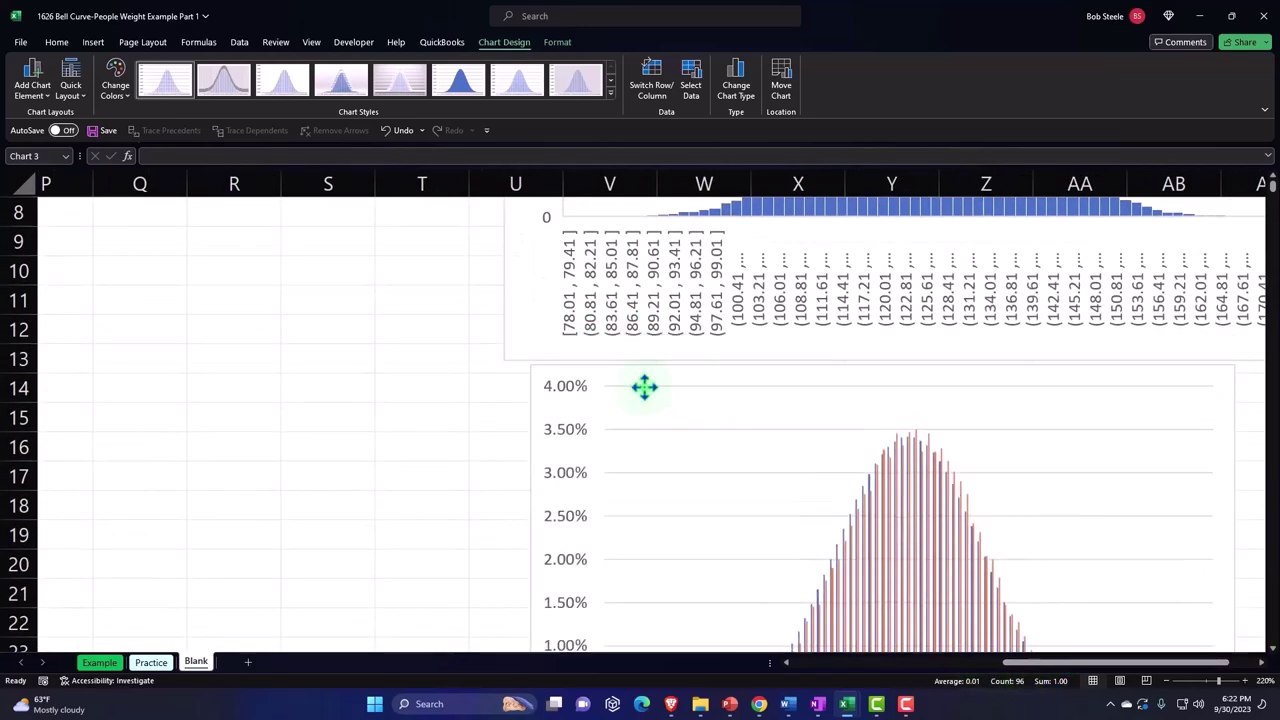
{"action": "scroll", "coordinate": [745, 455], "scroll_direction": "up", "scroll_amount": 3}
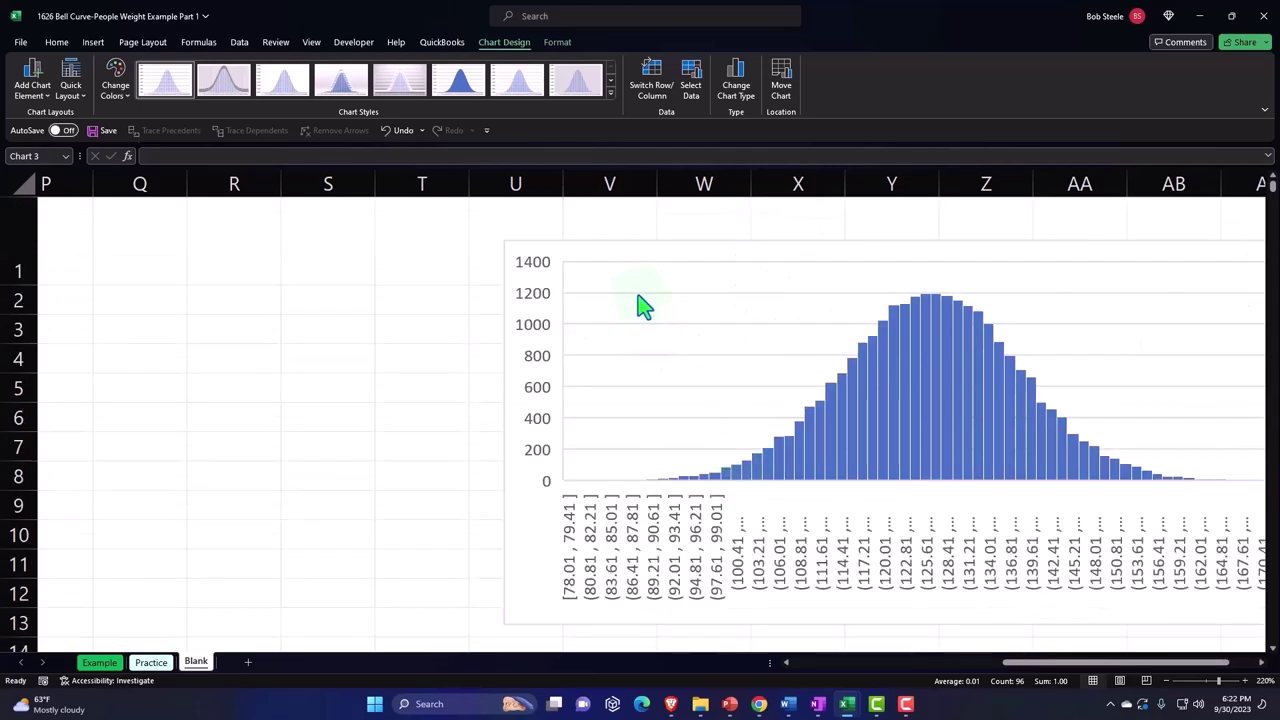
{"action": "left_click_drag", "start_coordinate": [548, 262], "coordinate": [820, 258]}
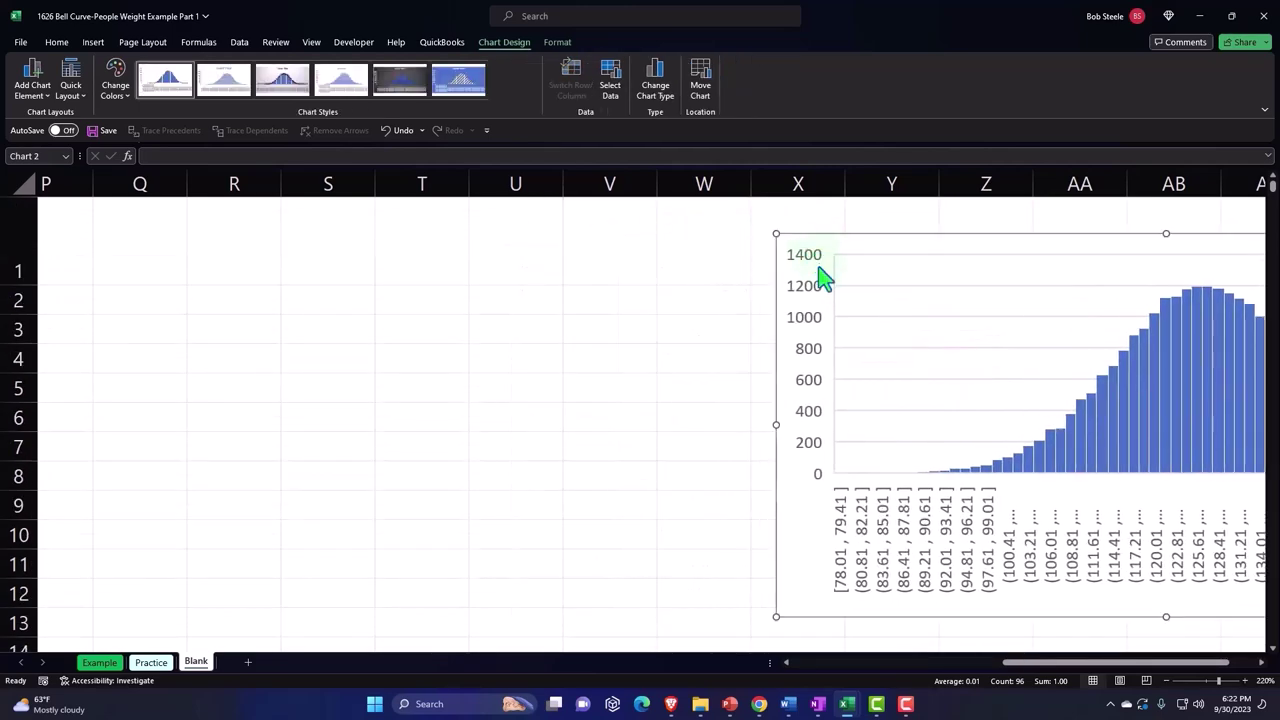
{"action": "scroll", "coordinate": [822, 275], "scroll_direction": "down", "scroll_amount": 3}
{"action": "left_click_drag", "start_coordinate": [722, 460], "coordinate": [848, 447]}
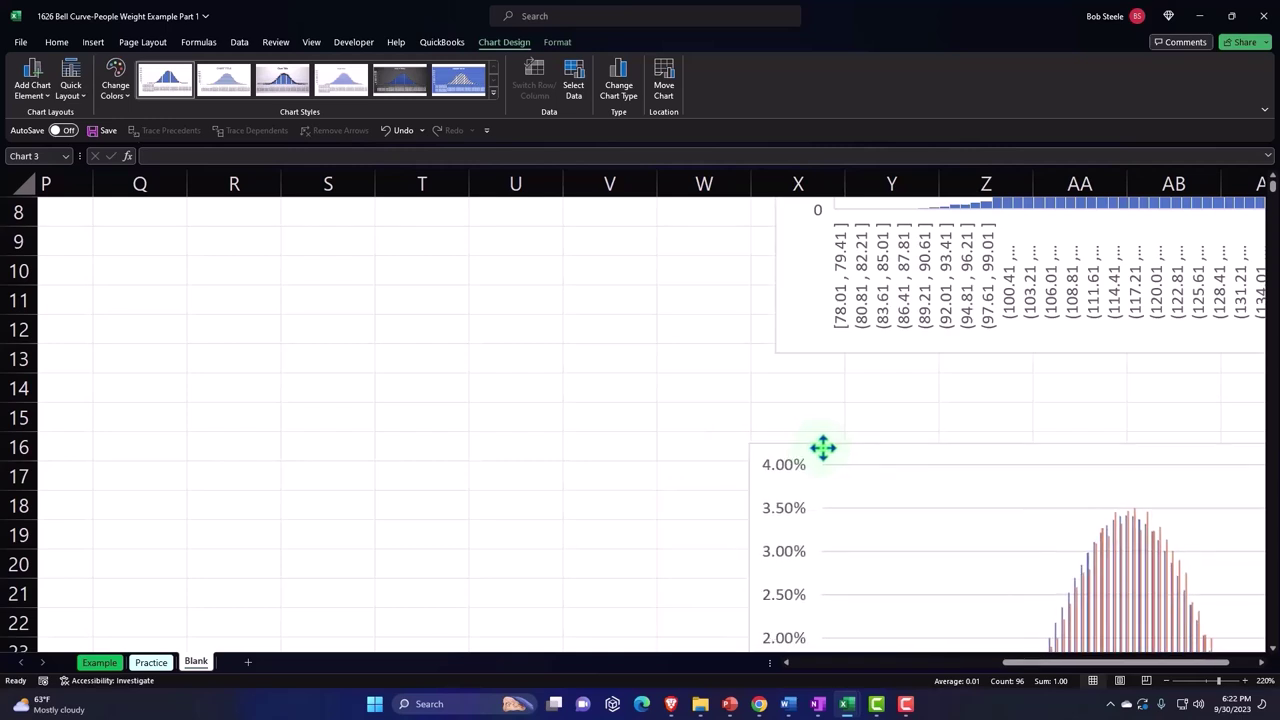
Step: Deselect the chart at cell V1 and move back left toward the table
{"action": "scroll", "coordinate": [1114, 551], "scroll_direction": "right", "scroll_amount": 2}
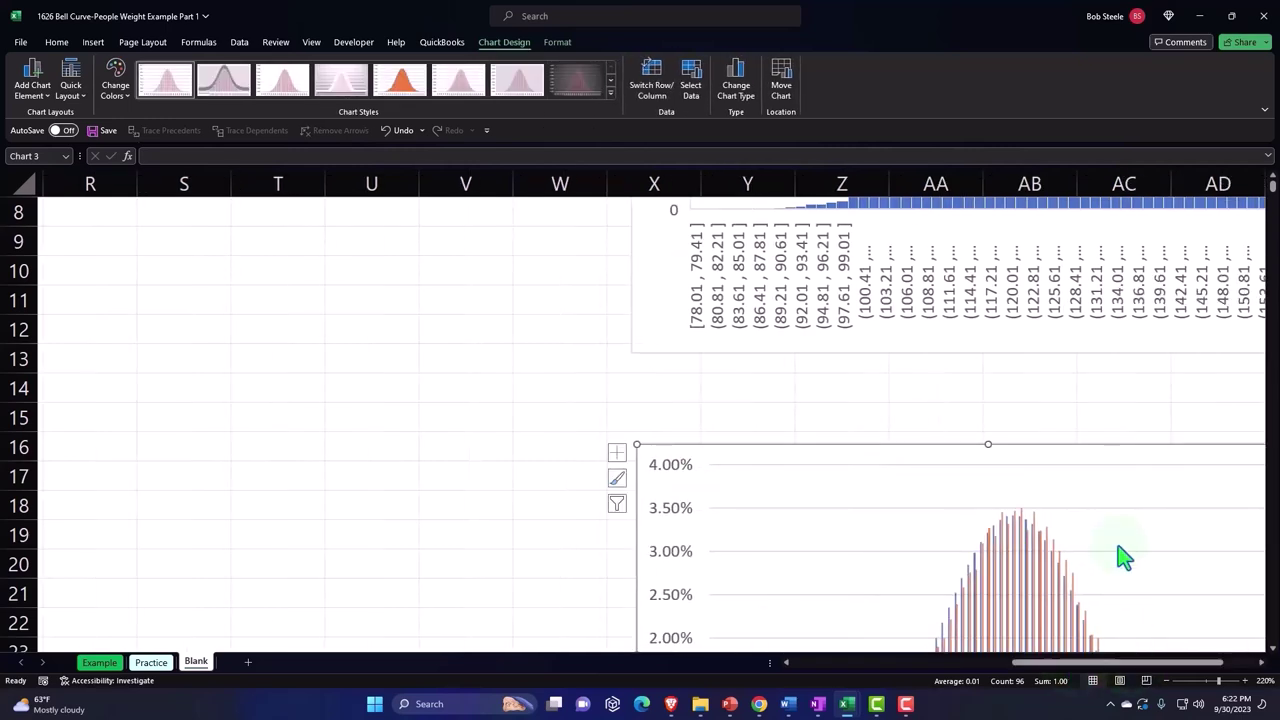
{"action": "scroll", "coordinate": [1120, 557], "scroll_direction": "down", "scroll_amount": 3}
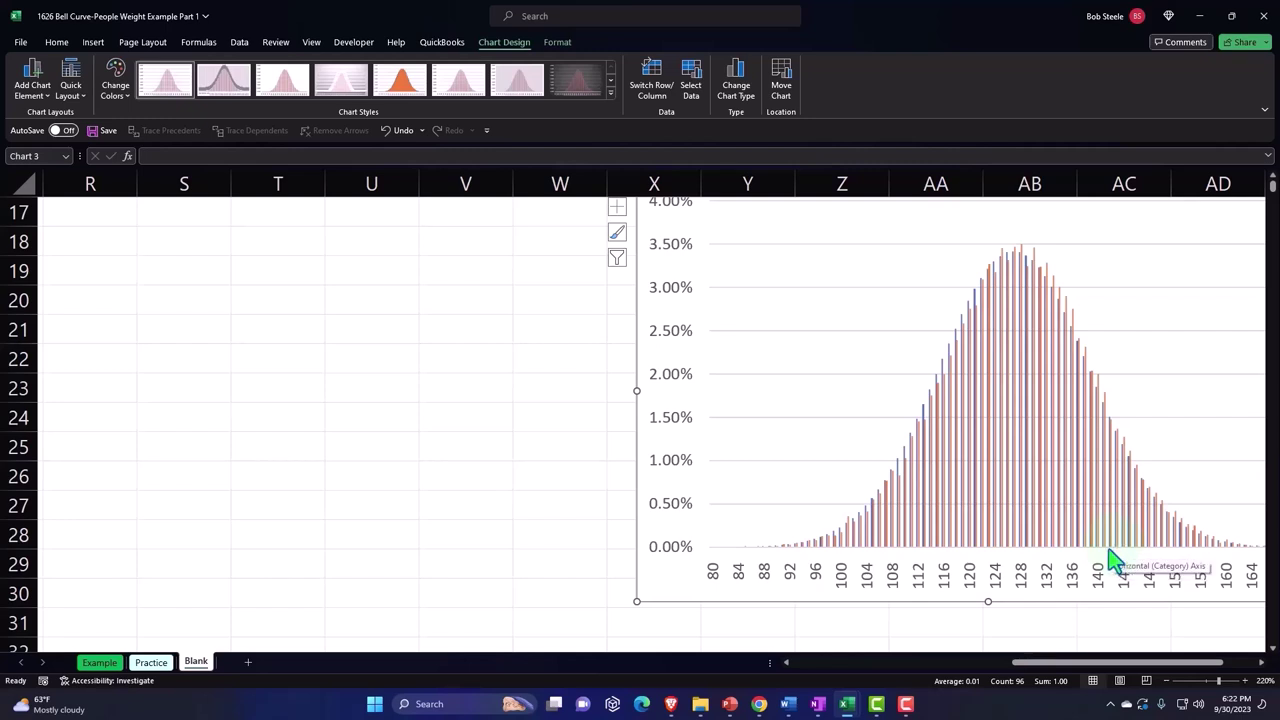
{"action": "scroll", "coordinate": [1114, 560], "scroll_direction": "up", "scroll_amount": 3}
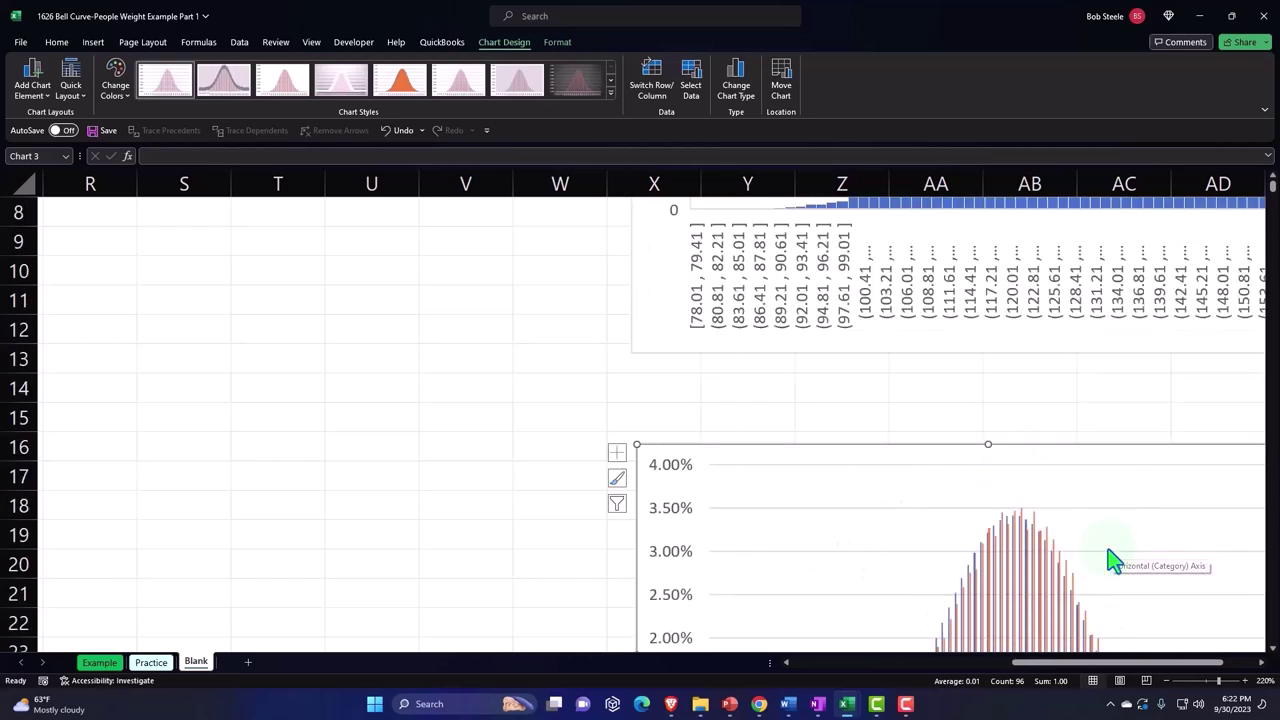
{"action": "scroll", "coordinate": [1114, 560], "scroll_direction": "up", "scroll_amount": 3}
{"action": "left_click", "coordinate": [486, 262]}
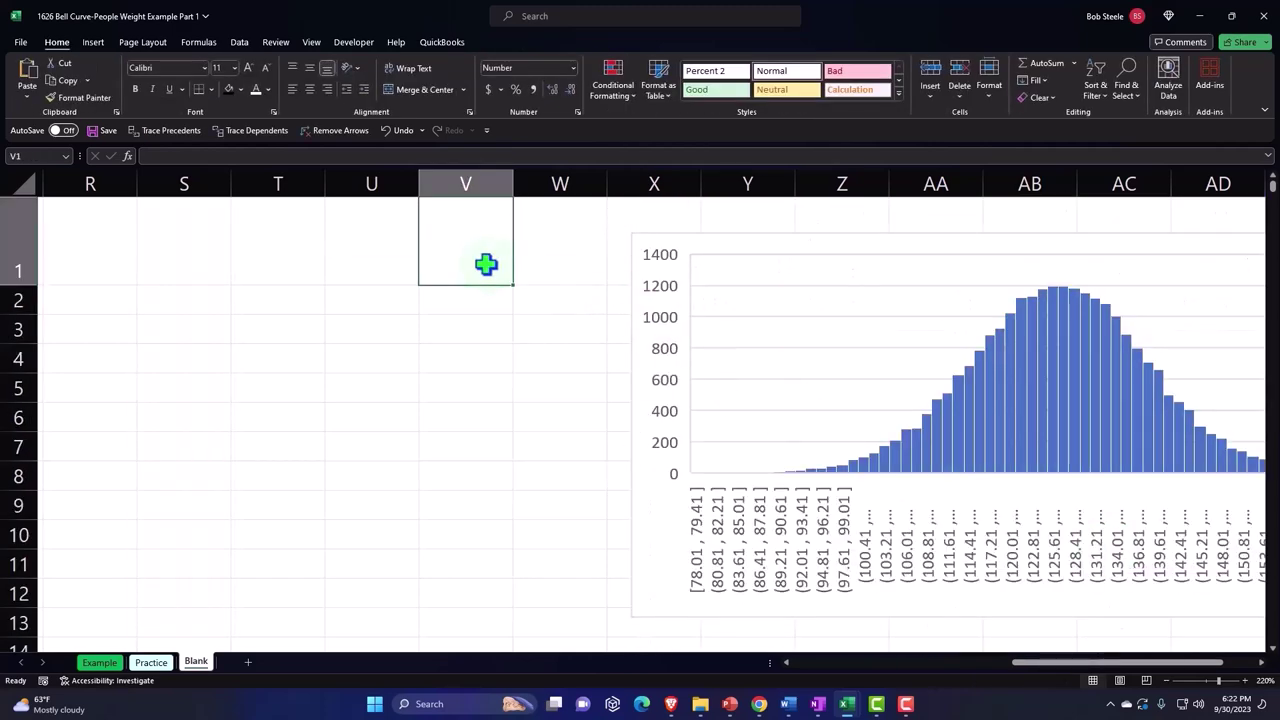
{"action": "key", "text": "Left"}
{"action": "key", "text": "Left"}
{"action": "key", "text": "Left"}
{"action": "key", "text": "Left"}
{"action": "key", "text": "Left"}
{"action": "key", "text": "Left"}
{"action": "key", "text": "Left"}
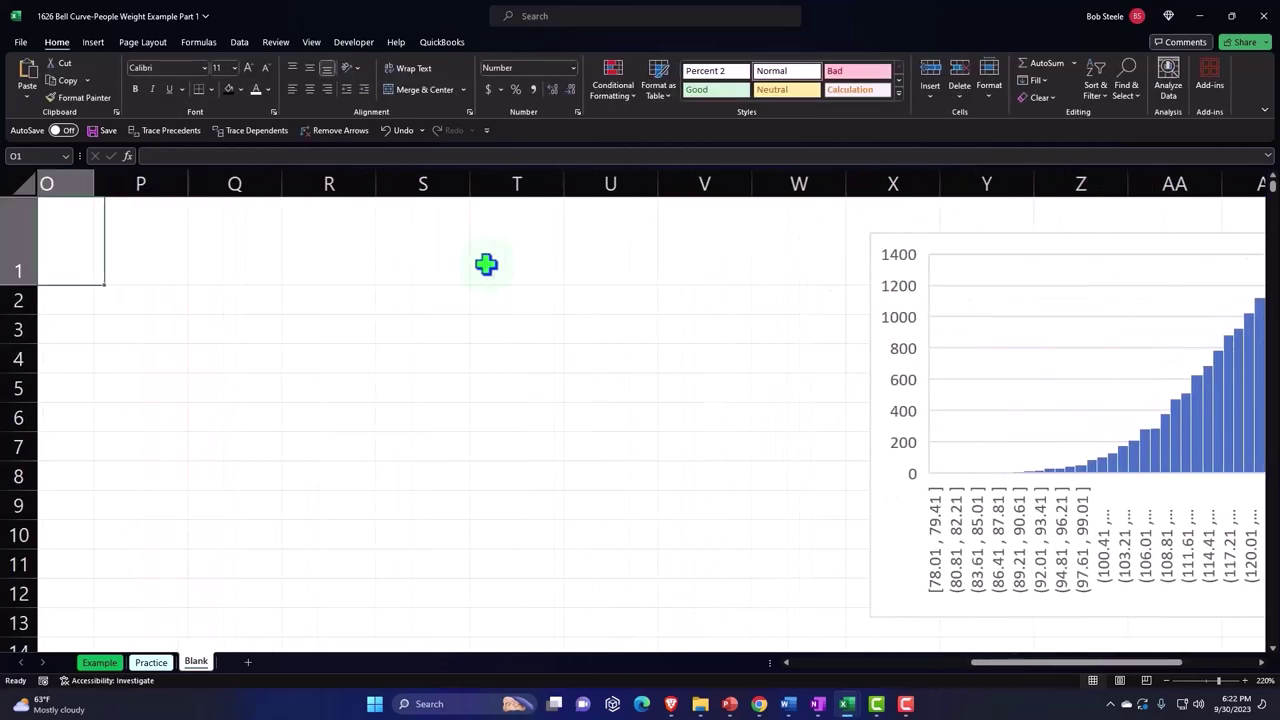
{"action": "key", "text": "Left"}
{"action": "key", "text": "Left"}
{"action": "key", "text": "Left"}
{"action": "key", "text": "Left"}
{"action": "key", "text": "Left"}
{"action": "key", "text": "Left"}
{"action": "key", "text": "Left"}
{"action": "key", "text": "Left"}
{"action": "key", "text": "Left"}
{"action": "key", "text": "Left"}
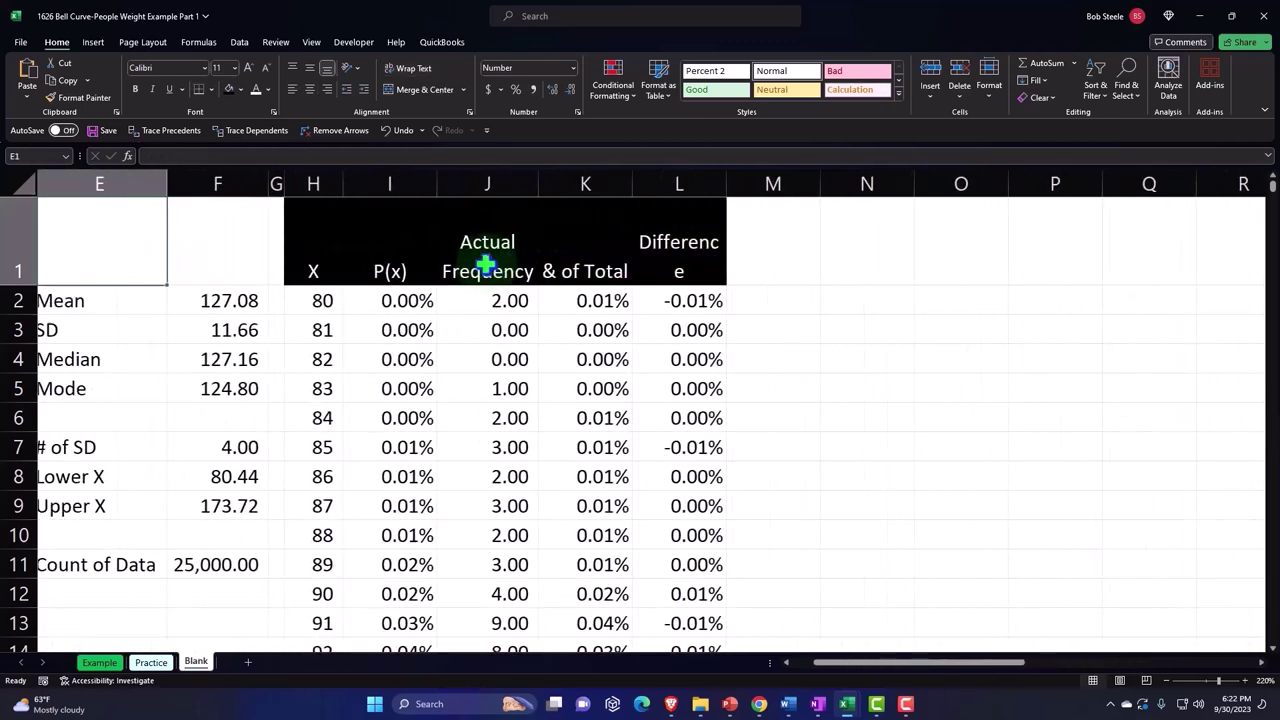
{"action": "key", "text": "Left"}
{"action": "key", "text": "Left"}
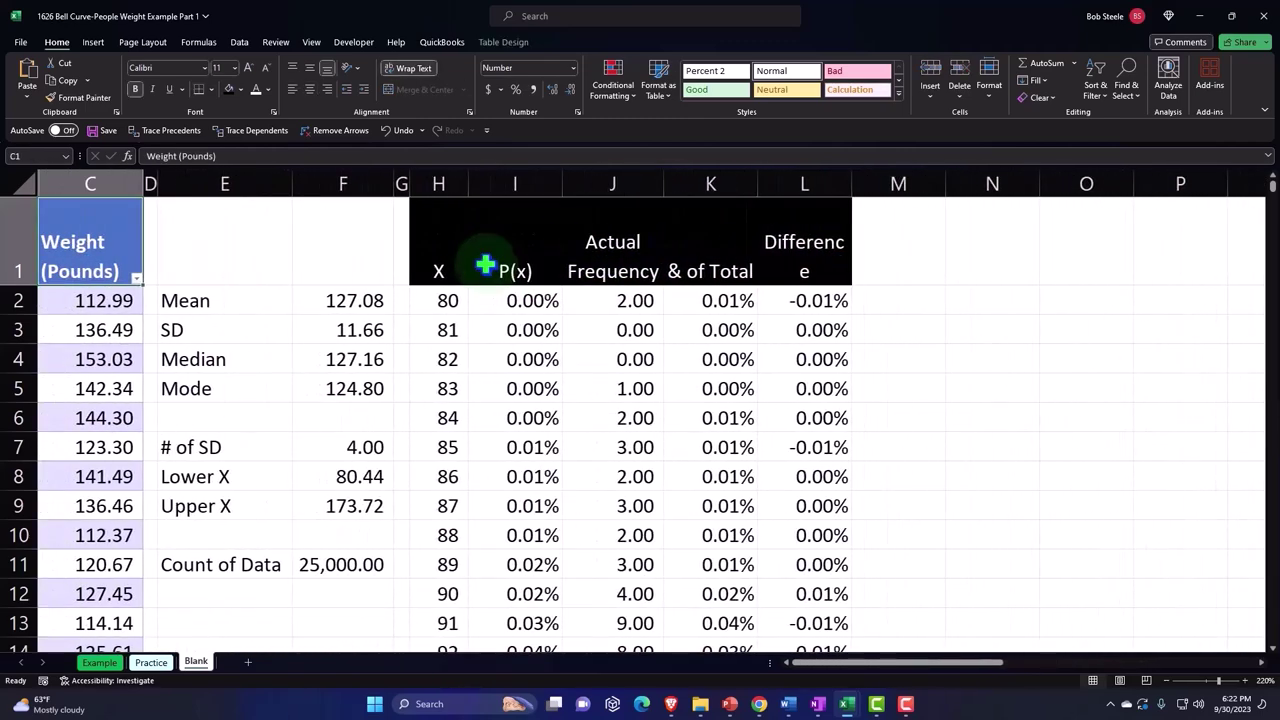
Step: Select the P(x) header and values in I1:I96, leaving out the Total row
{"action": "left_click", "coordinate": [505, 273]}
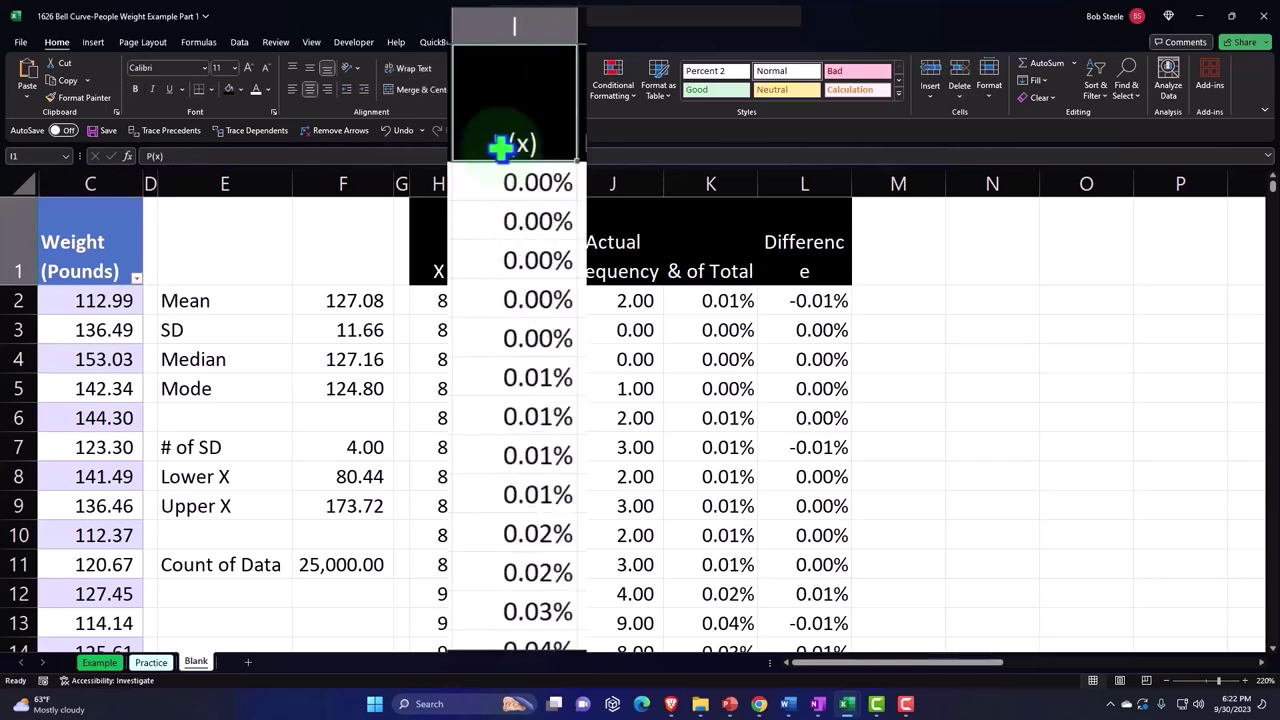
{"action": "key", "text": "ctrl+shift+Down"}
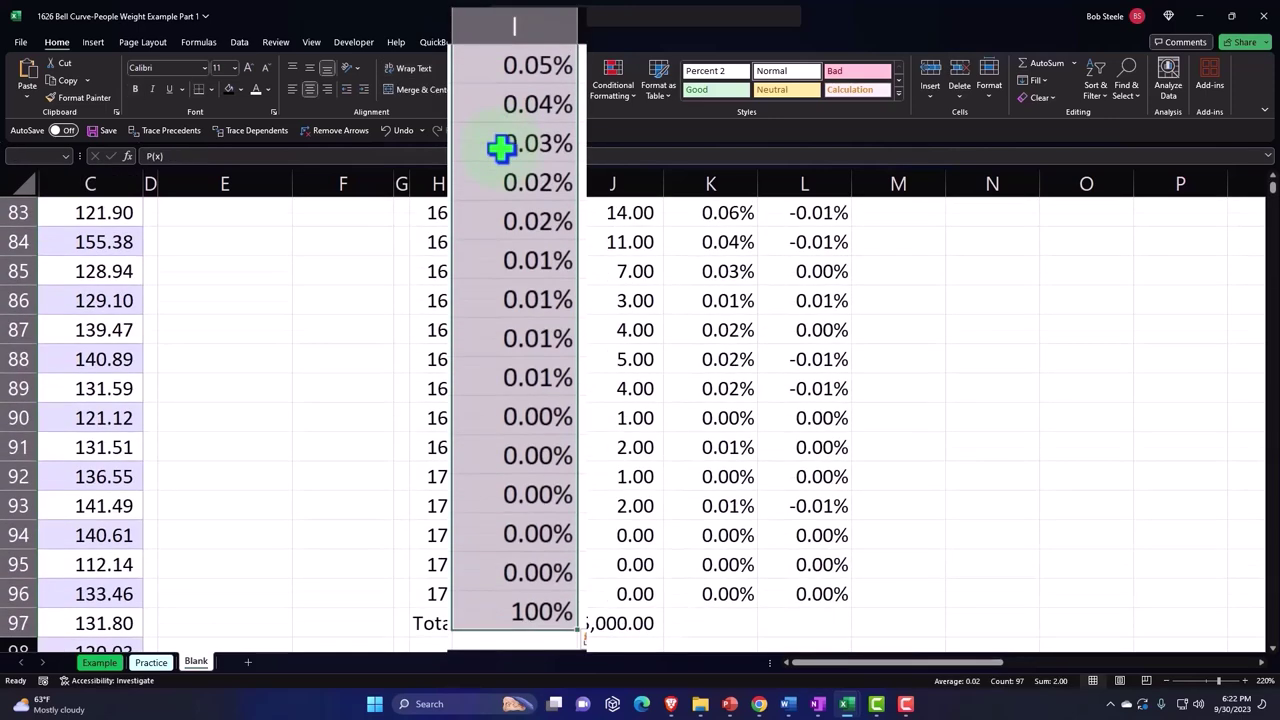
{"action": "key", "text": "shift+Up"}
{"action": "scroll", "coordinate": [529, 165], "scroll_direction": "up", "scroll_amount": 3}
{"action": "scroll", "coordinate": [529, 165], "scroll_direction": "up", "scroll_amount": 10}
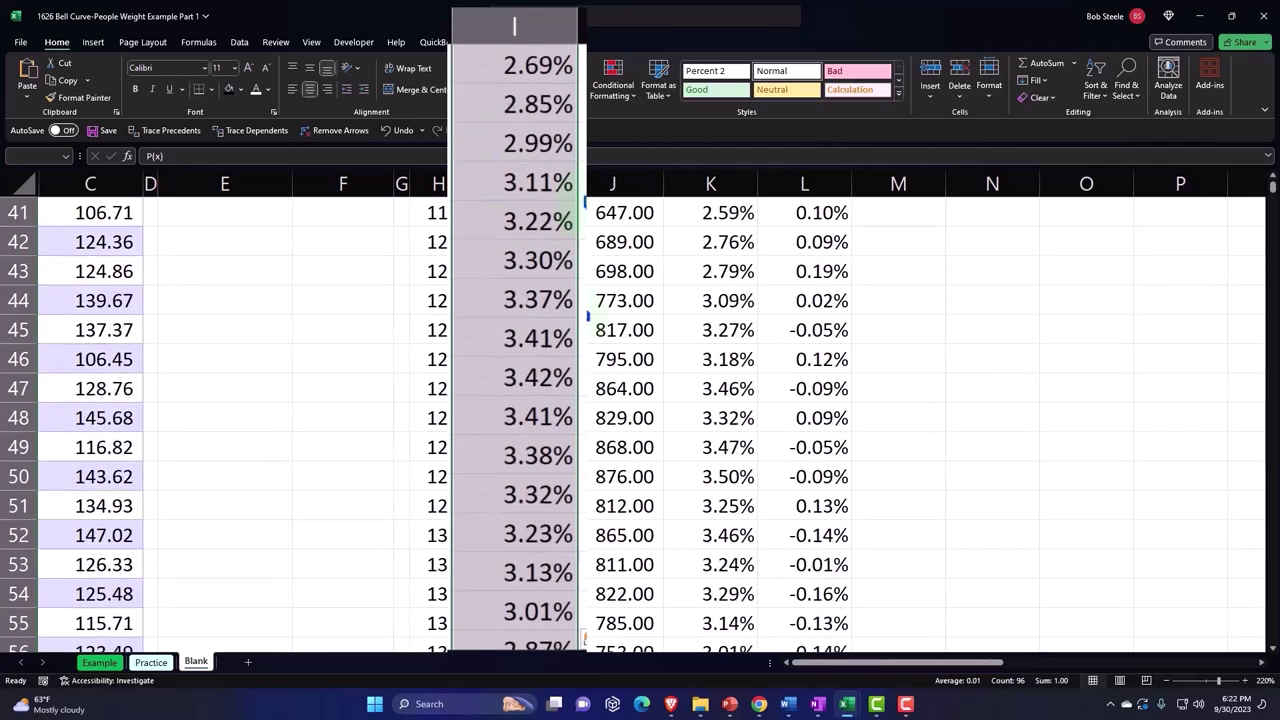
{"action": "scroll", "coordinate": [579, 316], "scroll_direction": "up", "scroll_amount": 9}
{"action": "scroll", "coordinate": [579, 316], "scroll_direction": "up", "scroll_amount": 5}
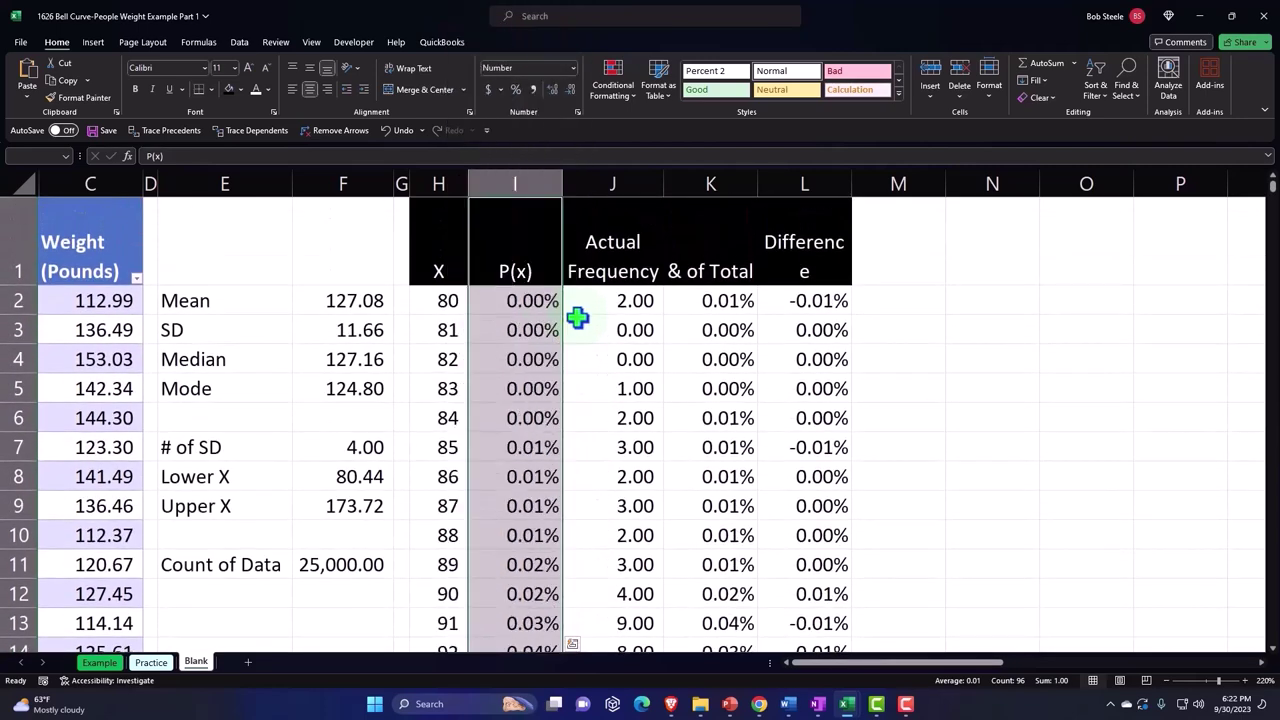
Step: Insert a 2-D area chart of P(x) and place it right of the table near column M
{"action": "left_click", "coordinate": [92, 44]}
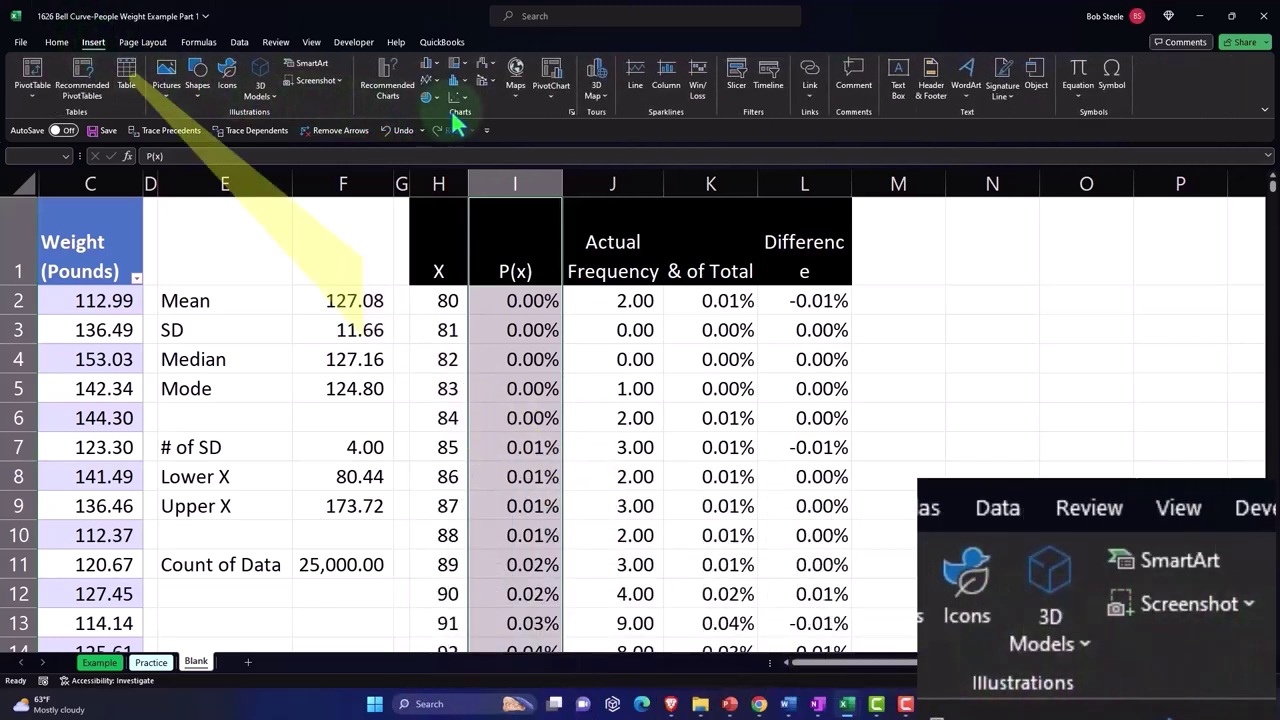
{"action": "left_click", "coordinate": [430, 80]}
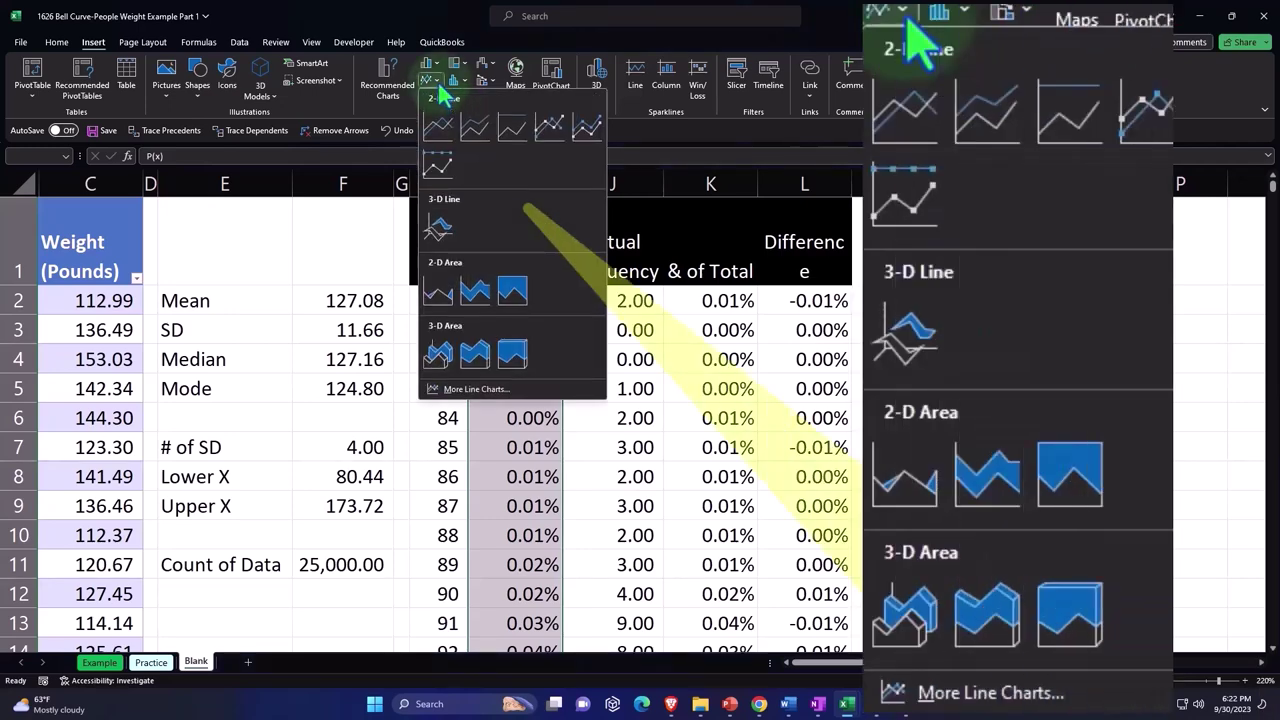
{"action": "left_click", "coordinate": [445, 296]}
{"action": "left_click_drag", "start_coordinate": [386, 251], "coordinate": [935, 452]}
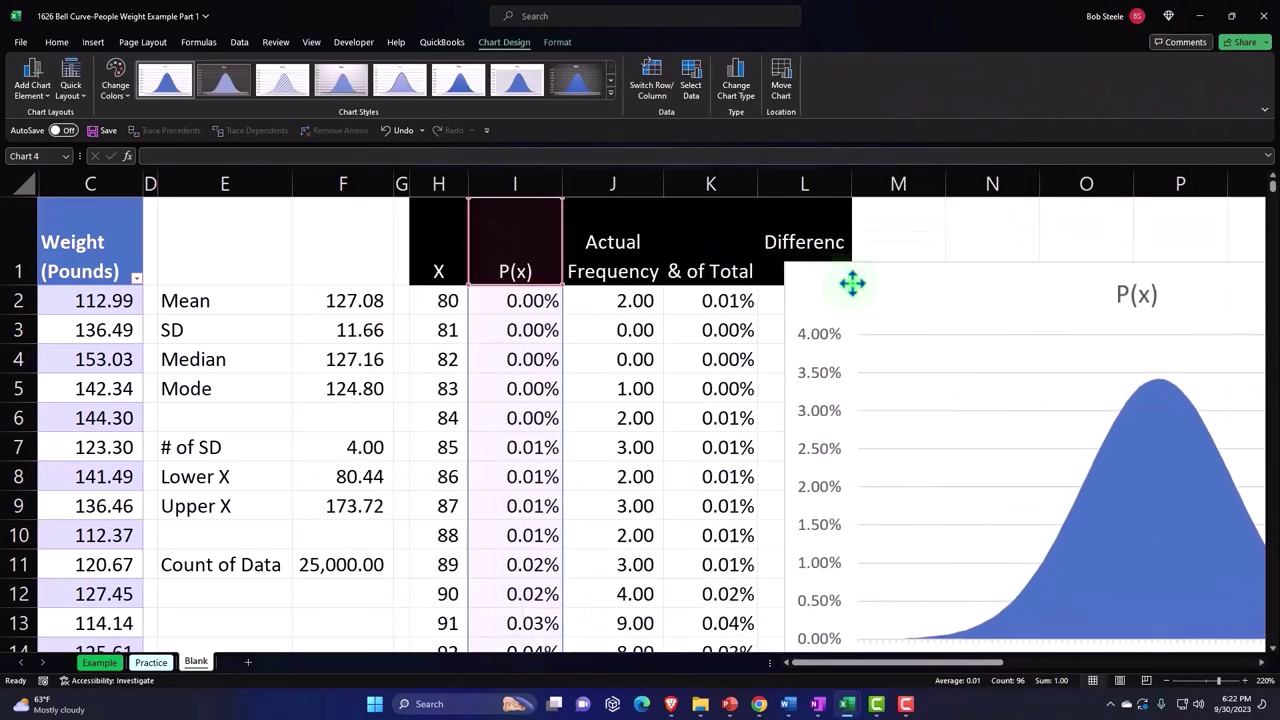
{"action": "left_click_drag", "start_coordinate": [900, 662], "coordinate": [1010, 662]}
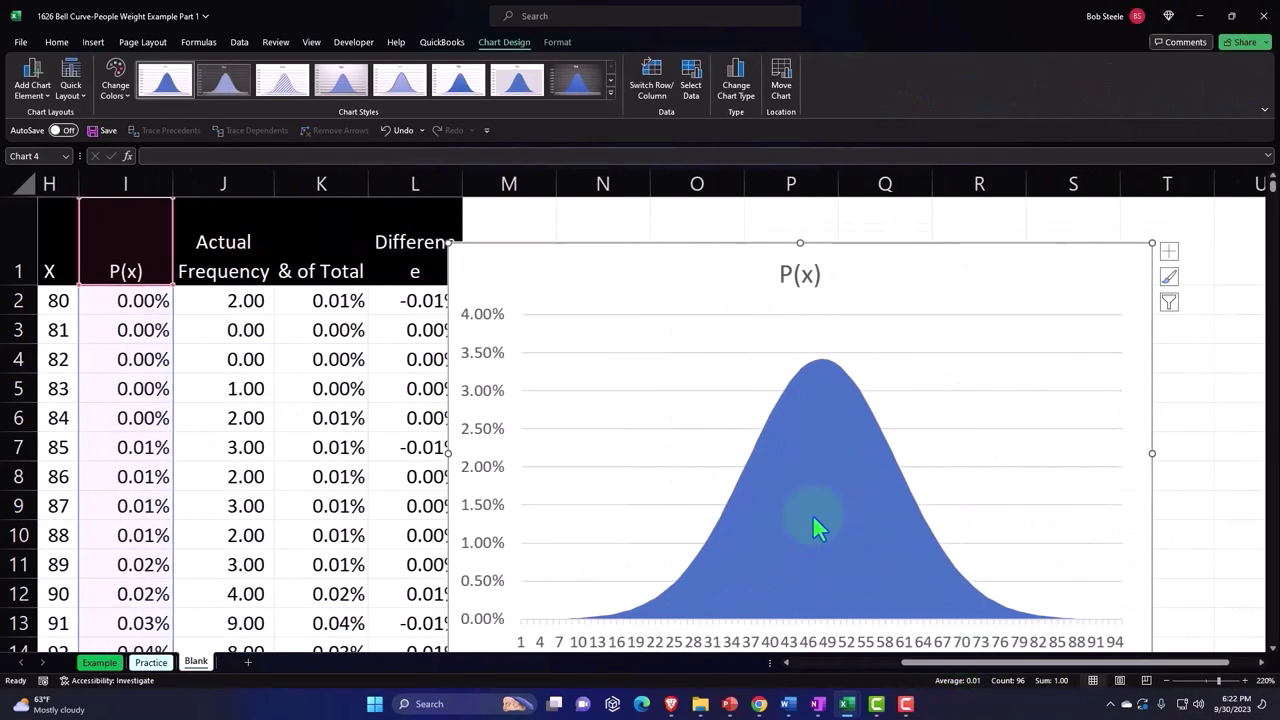
{"action": "left_click_drag", "start_coordinate": [533, 290], "coordinate": [600, 283]}
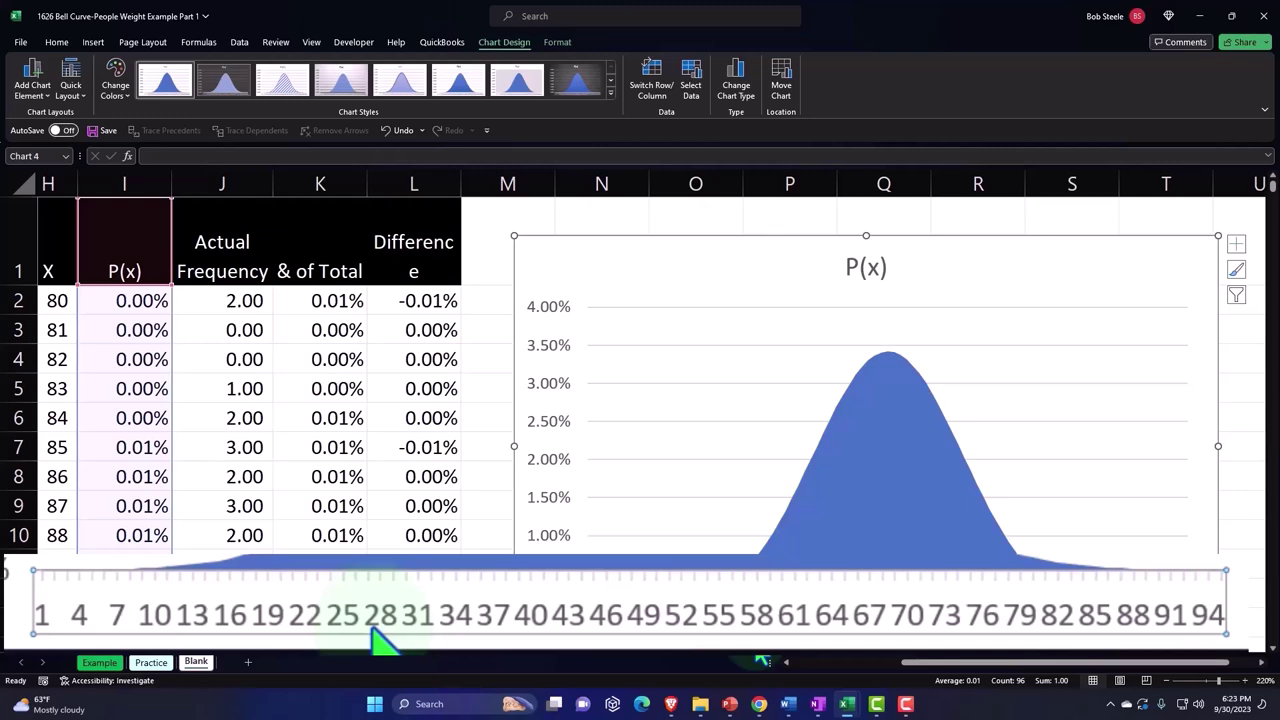
Step: Enter H2:H96 as the area chart's horizontal axis label range in Select Data
{"action": "left_click", "coordinate": [692, 100]}
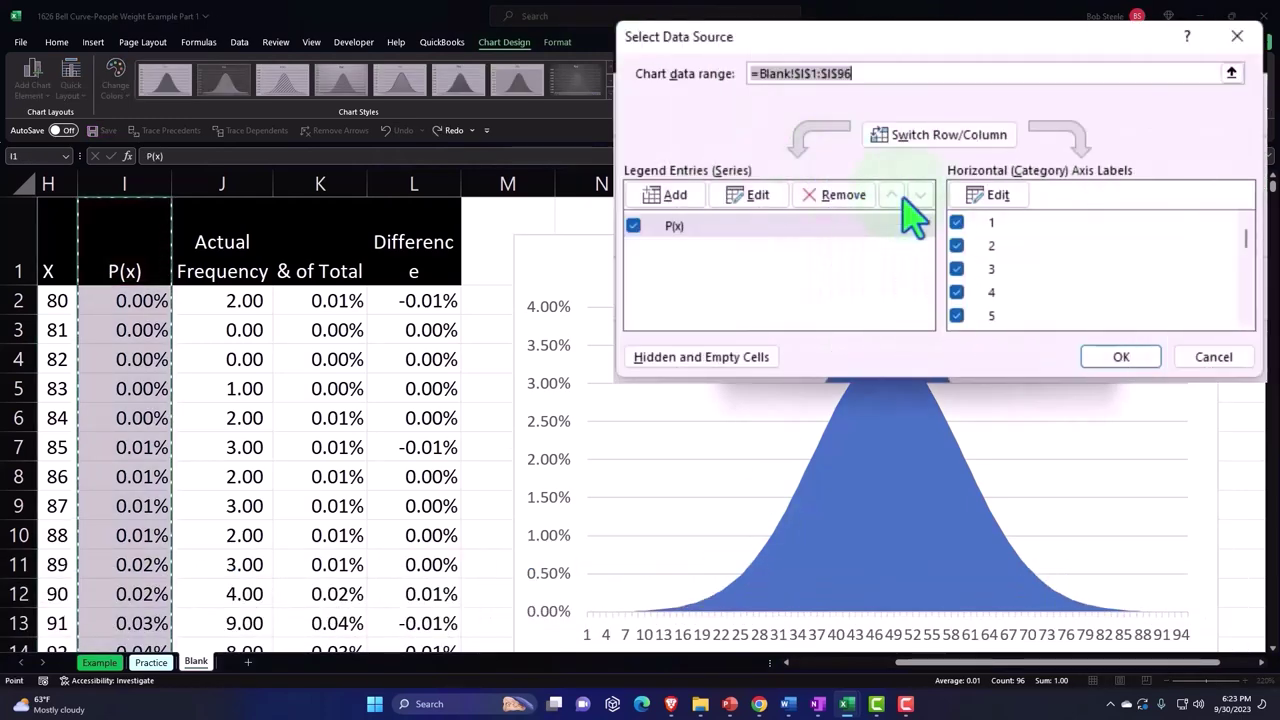
{"action": "left_click", "coordinate": [998, 200]}
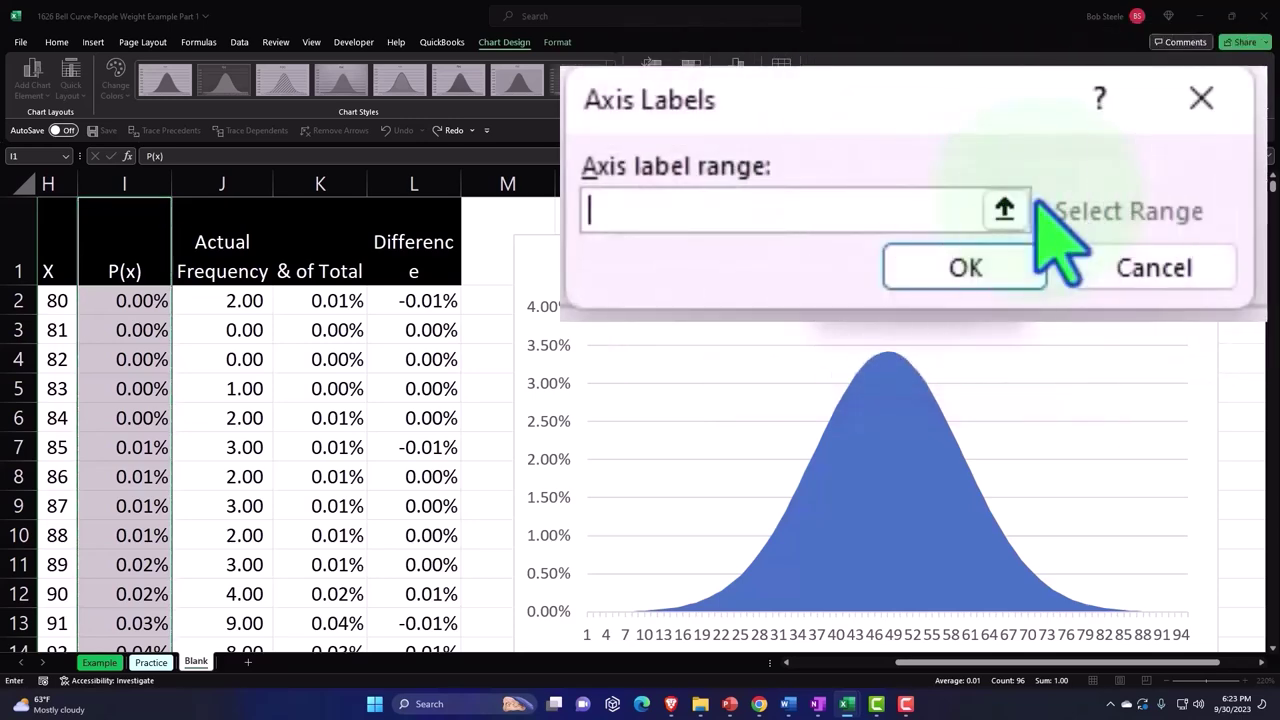
{"action": "left_click", "coordinate": [165, 290]}
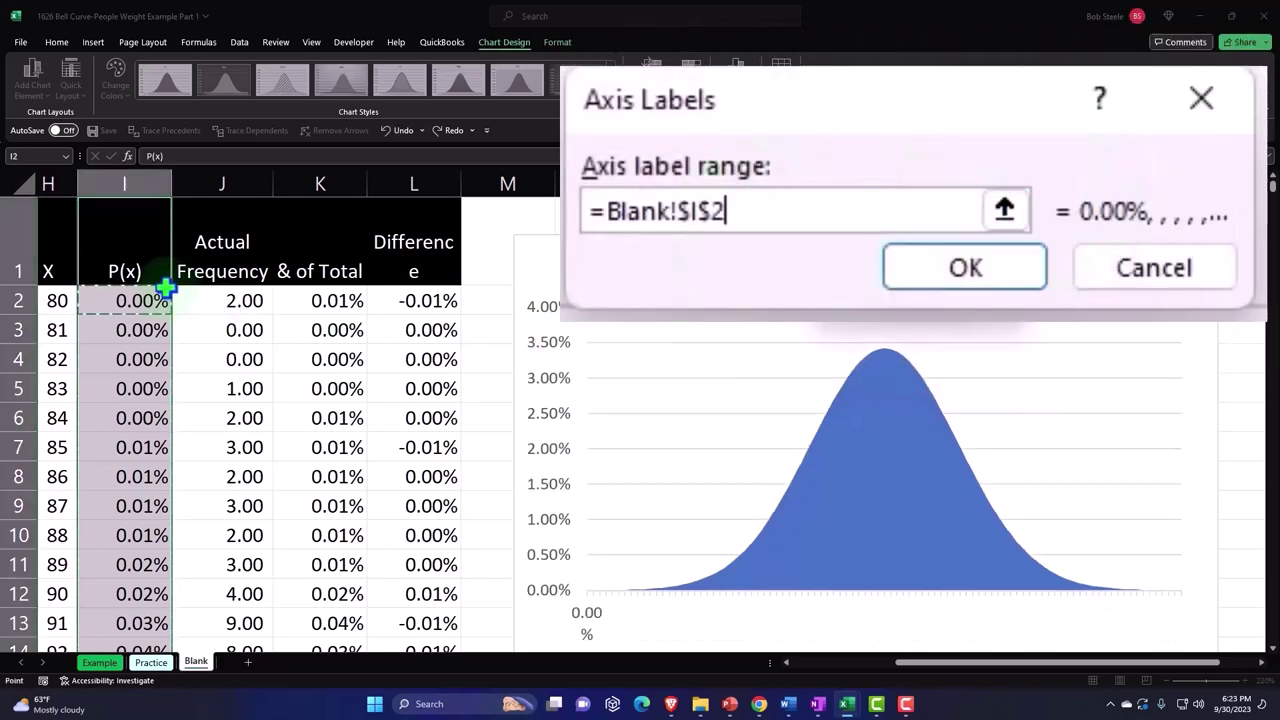
{"action": "key", "text": "Left"}
{"action": "key", "text": "ctrl+shift+Down"}
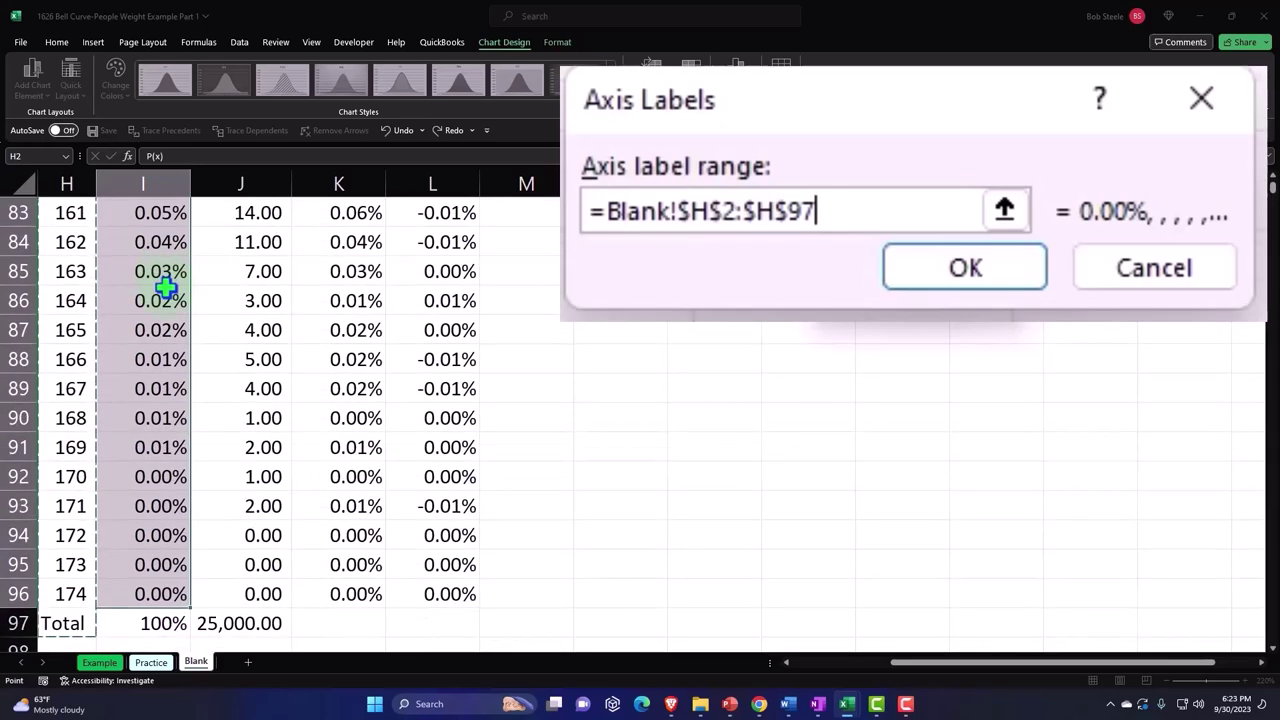
{"action": "scroll", "coordinate": [440, 378], "scroll_direction": "up", "scroll_amount": 5}
{"action": "scroll", "coordinate": [440, 378], "scroll_direction": "up", "scroll_amount": 10}
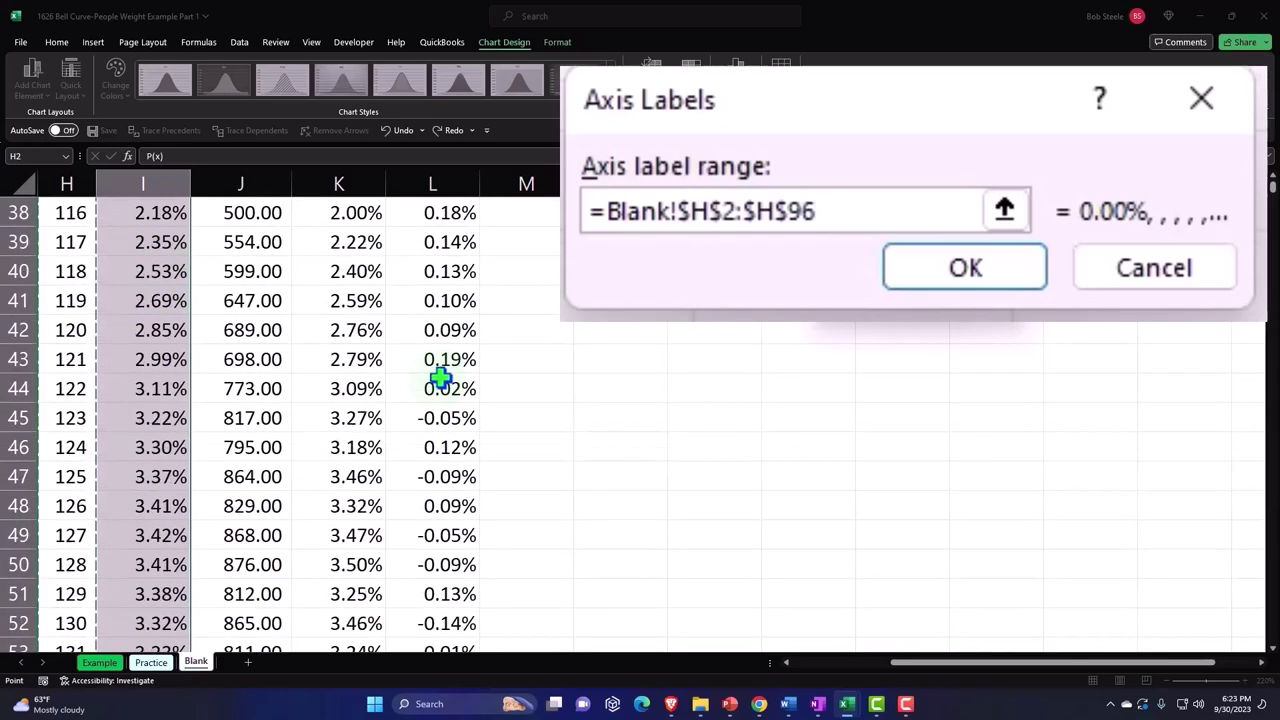
{"action": "scroll", "coordinate": [440, 378], "scroll_direction": "up", "scroll_amount": 12}
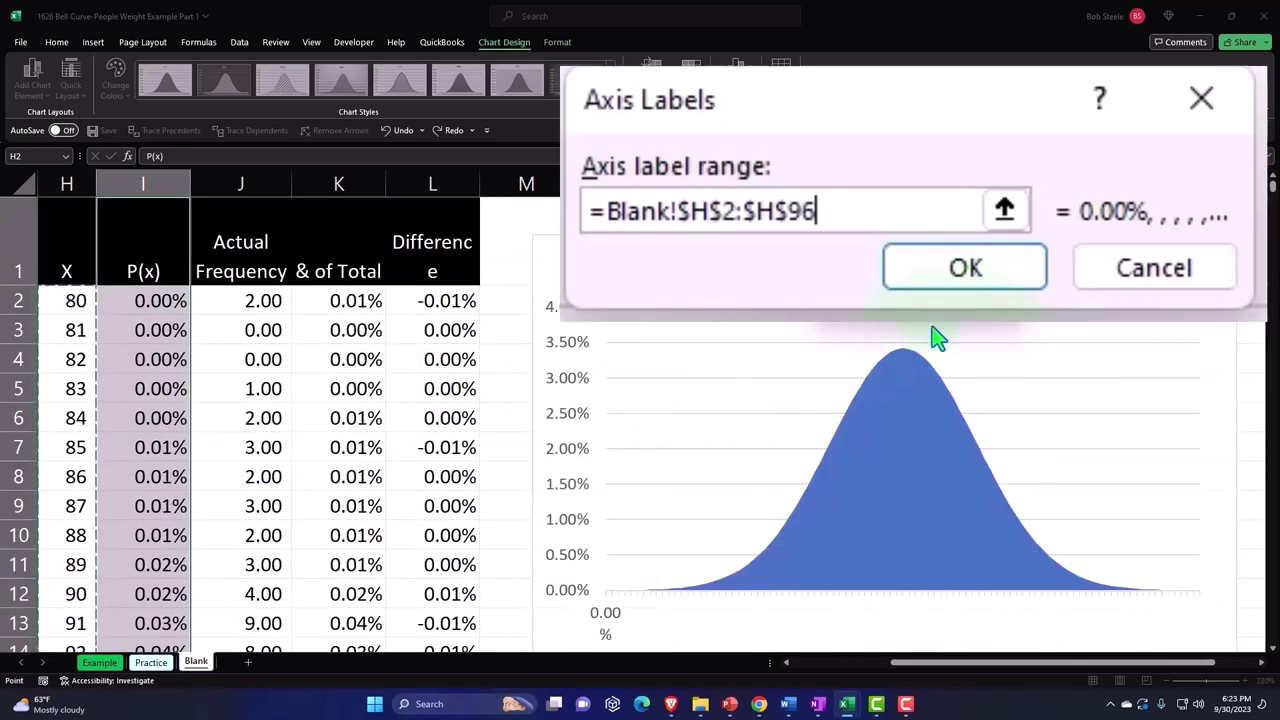
{"action": "left_click", "coordinate": [995, 282]}
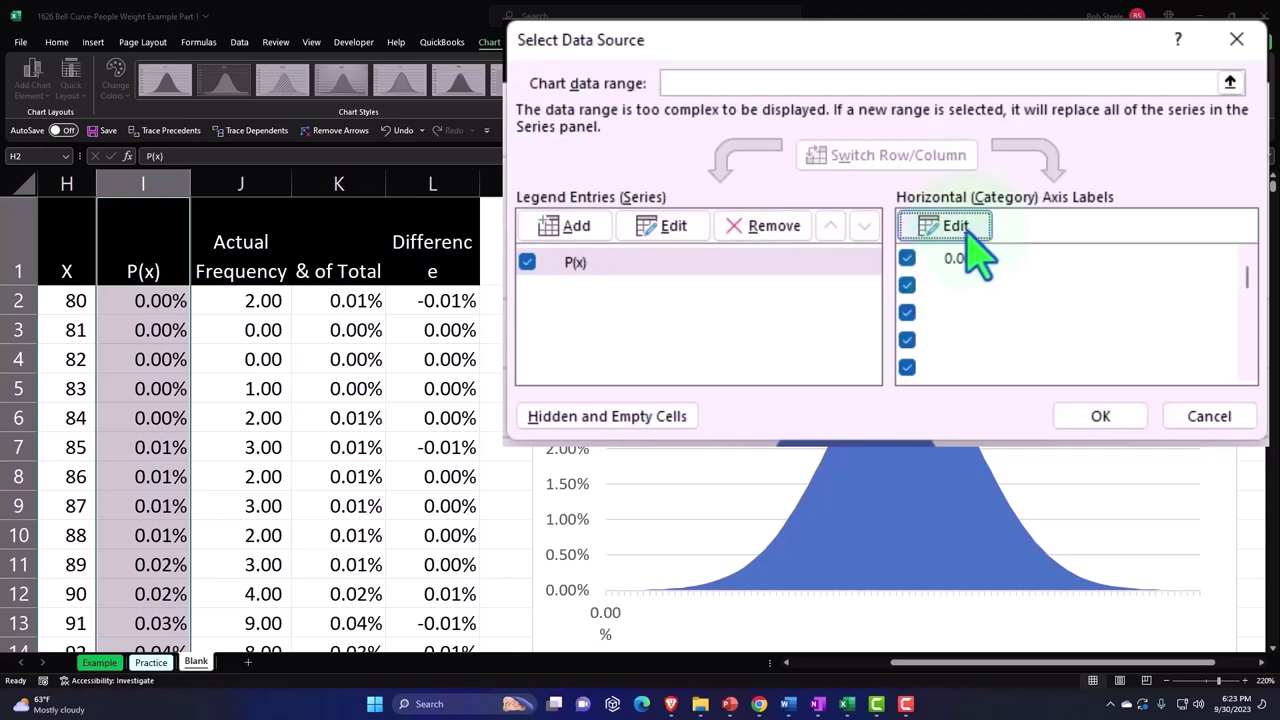
Step: Replace the area chart's axis labels with X values 80–174 from H2:H96 and apply
{"action": "left_click", "coordinate": [955, 226]}
{"action": "key", "text": "Delete"}
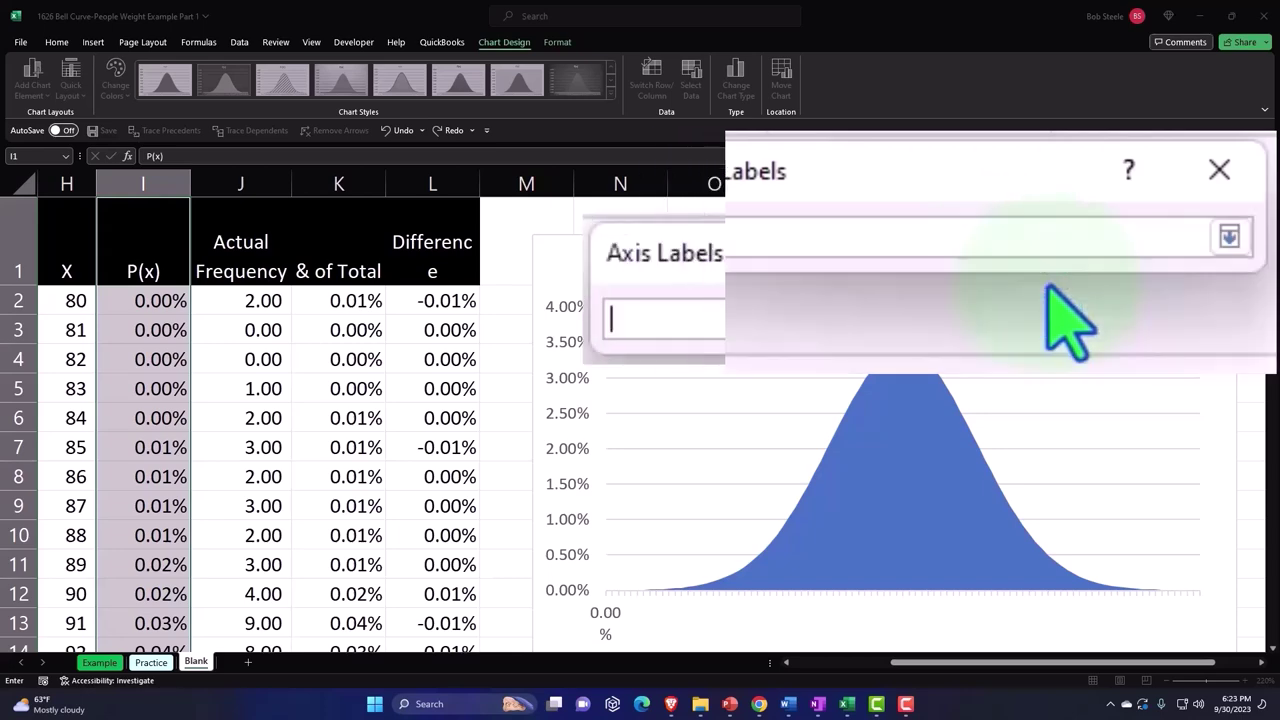
{"action": "left_click", "coordinate": [1045, 275]}
{"action": "left_click", "coordinate": [73, 300]}
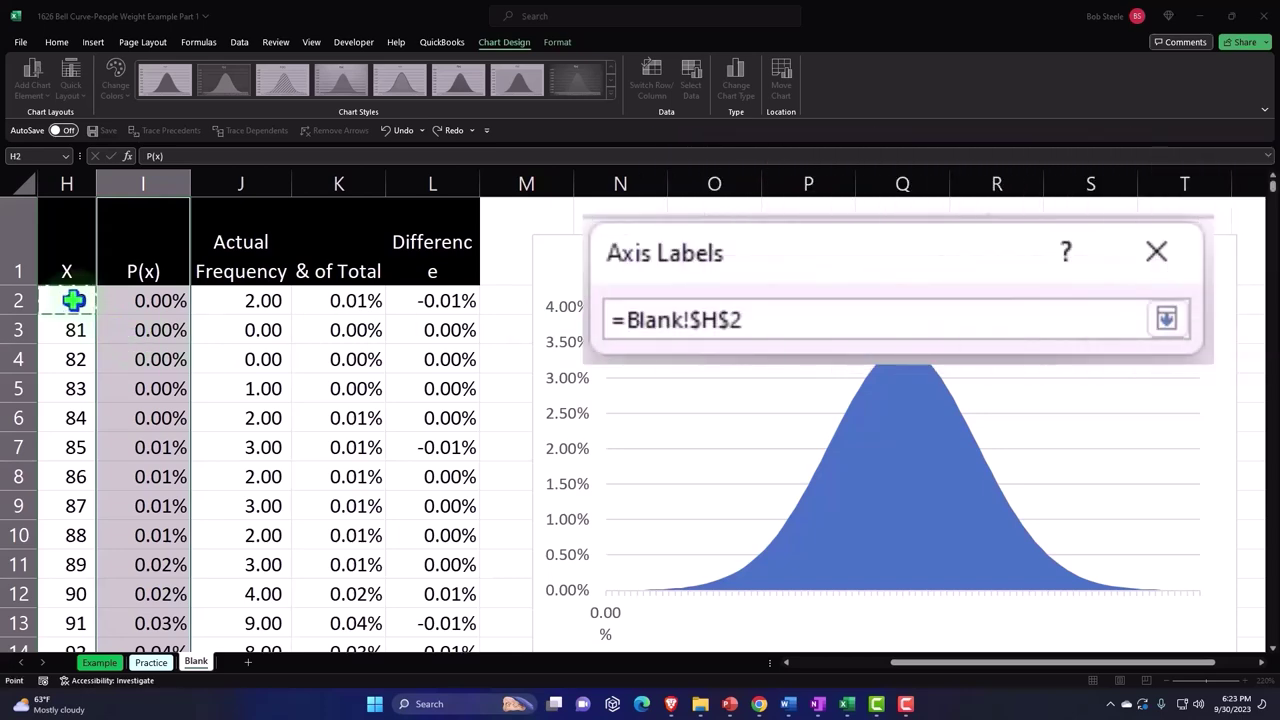
{"action": "key", "text": "ctrl+shift+Down"}
{"action": "key", "text": "shift+Up"}
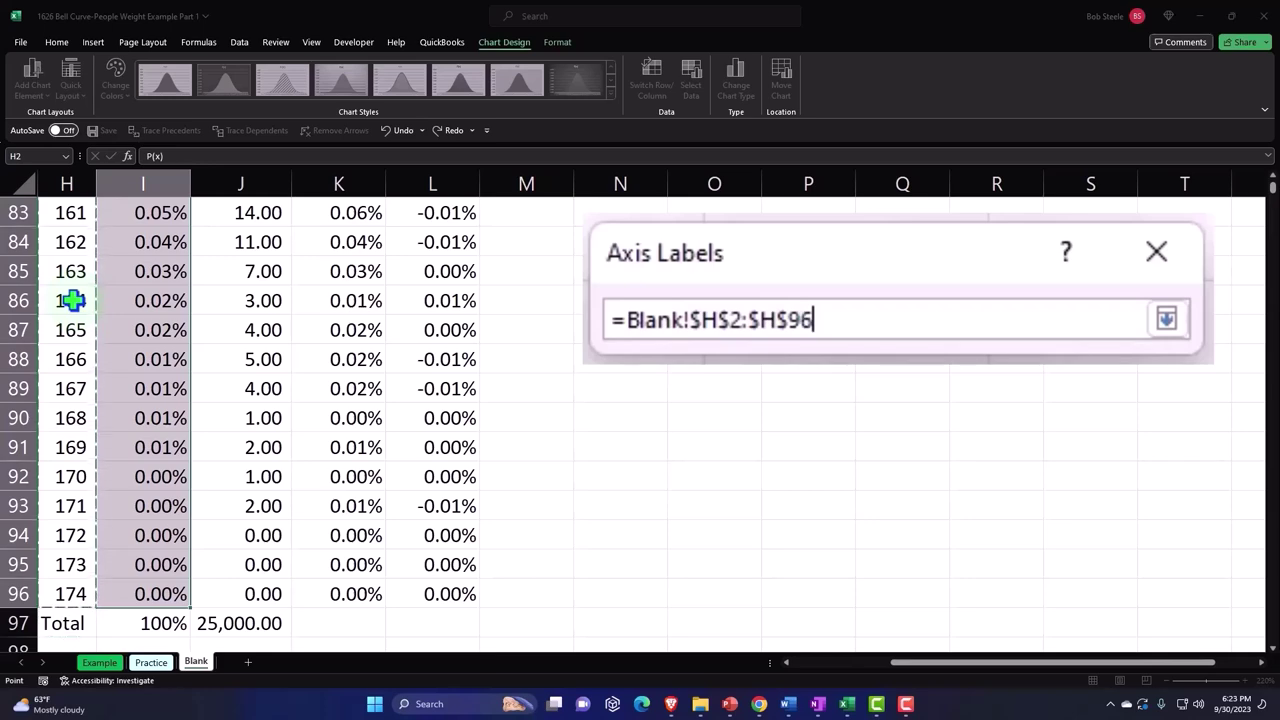
{"action": "scroll", "coordinate": [348, 350], "scroll_direction": "up", "scroll_amount": 7}
{"action": "scroll", "coordinate": [348, 350], "scroll_direction": "up", "scroll_amount": 9}
{"action": "scroll", "coordinate": [348, 350], "scroll_direction": "up", "scroll_amount": 9}
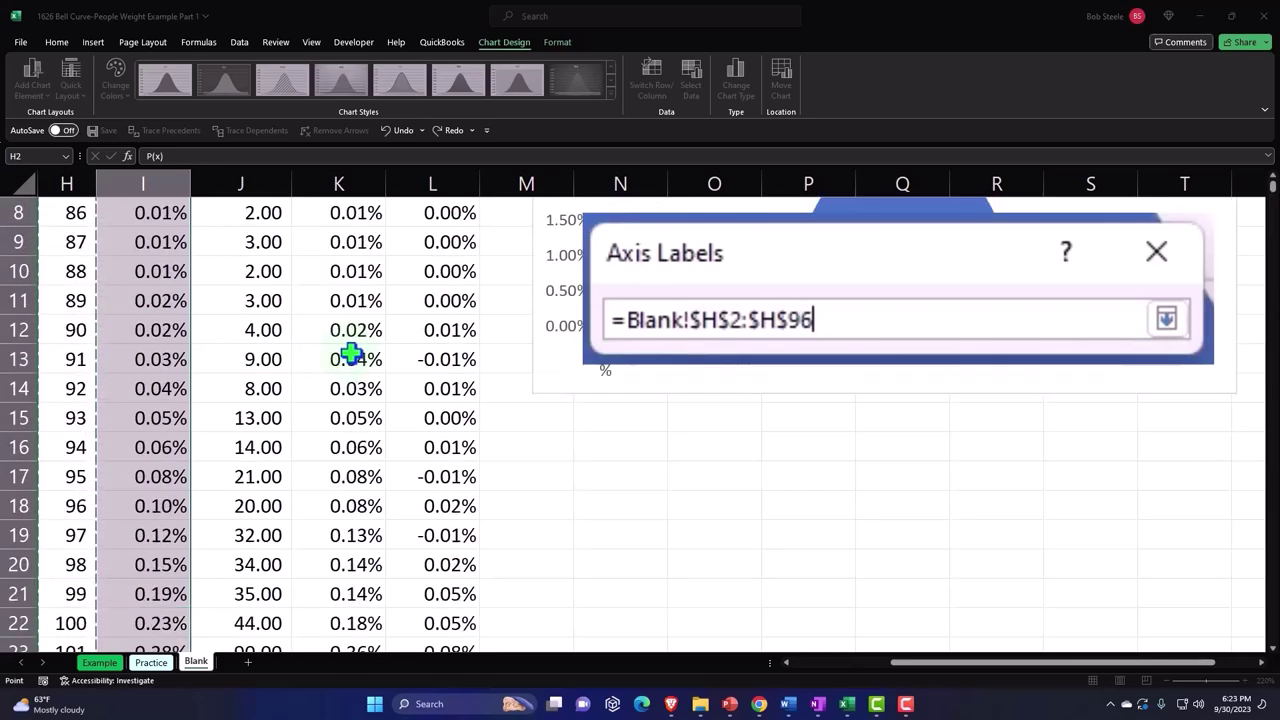
{"action": "scroll", "coordinate": [347, 353], "scroll_direction": "up", "scroll_amount": 3}
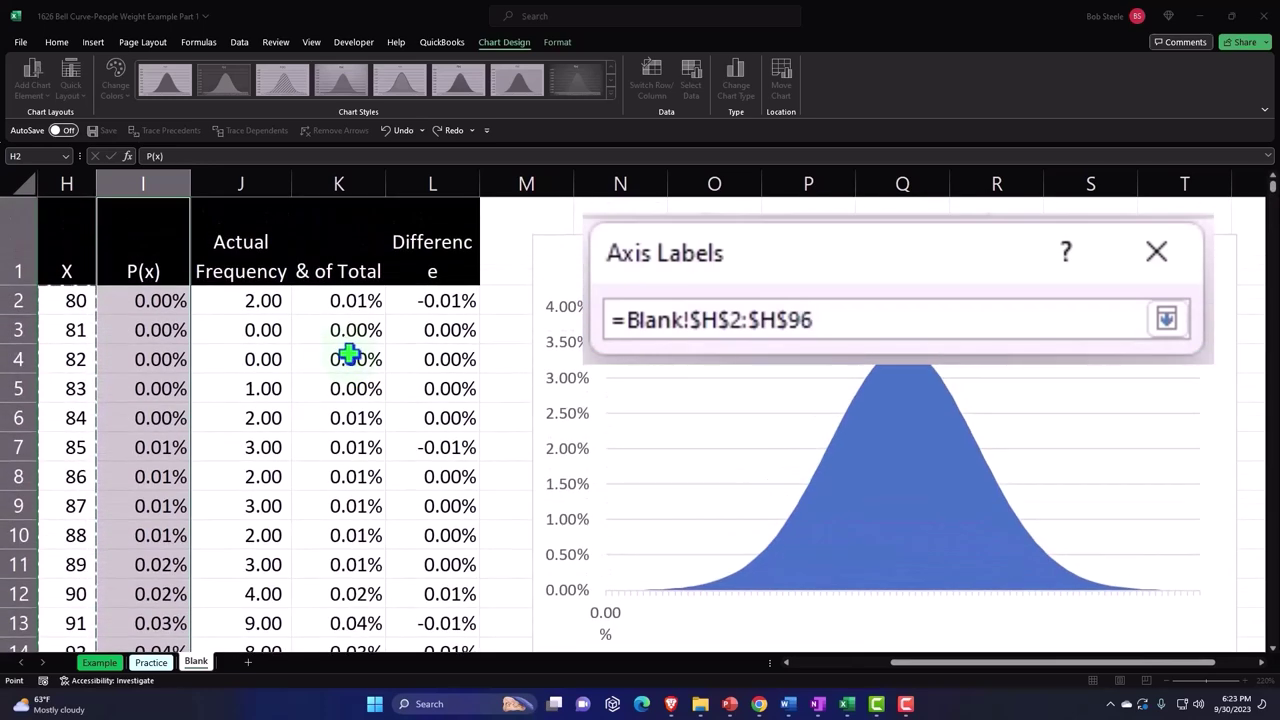
{"action": "left_click", "coordinate": [1170, 325]}
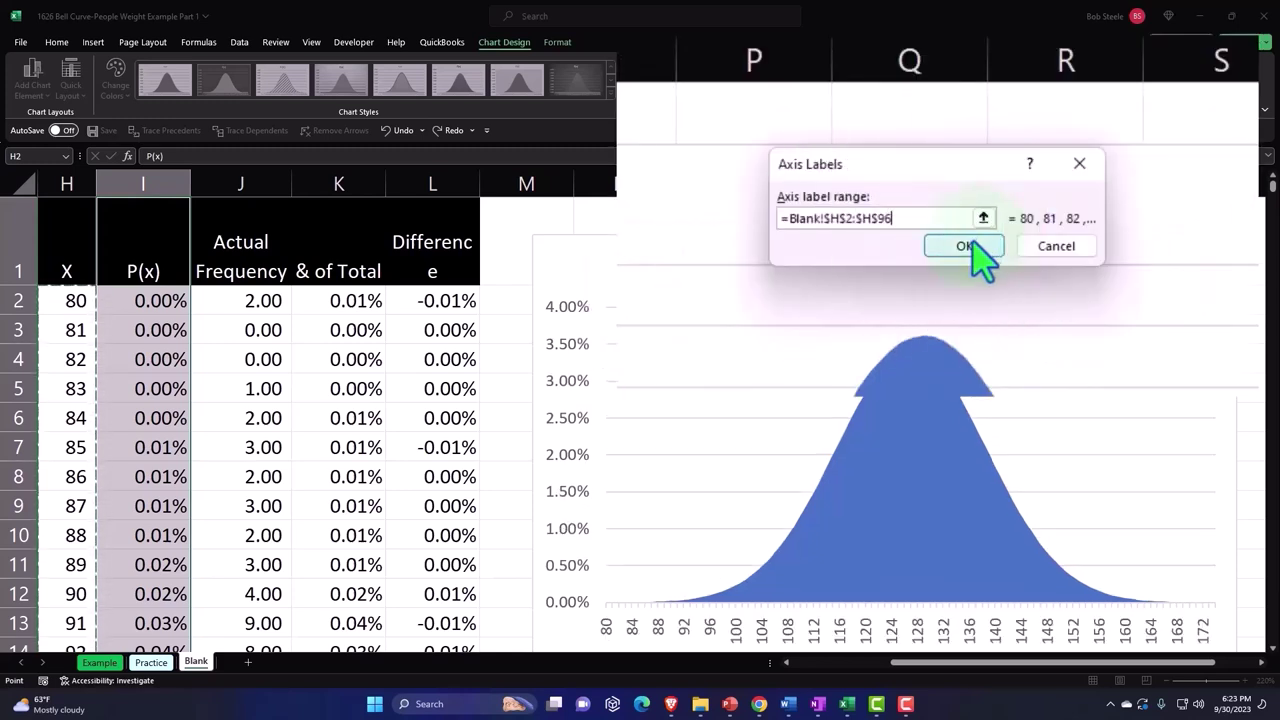
{"action": "left_click", "coordinate": [966, 246]}
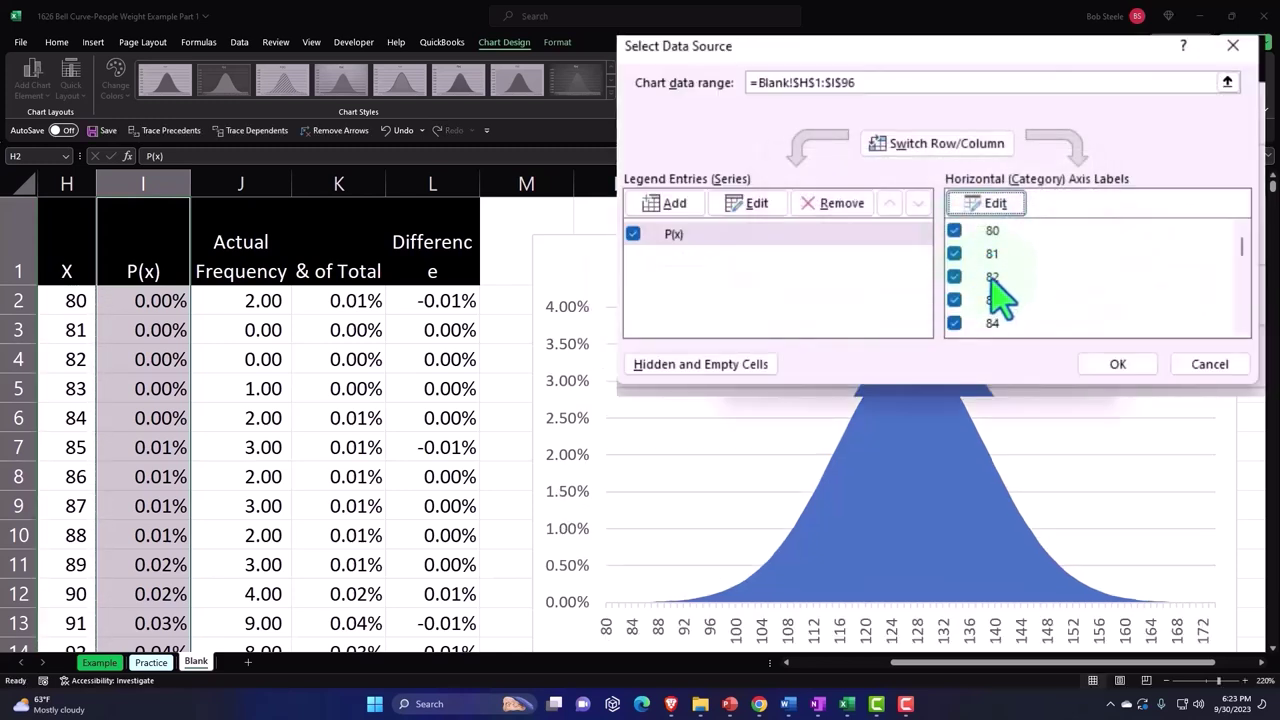
{"action": "left_click", "coordinate": [1118, 366]}
{"action": "left_click", "coordinate": [497, 418]}
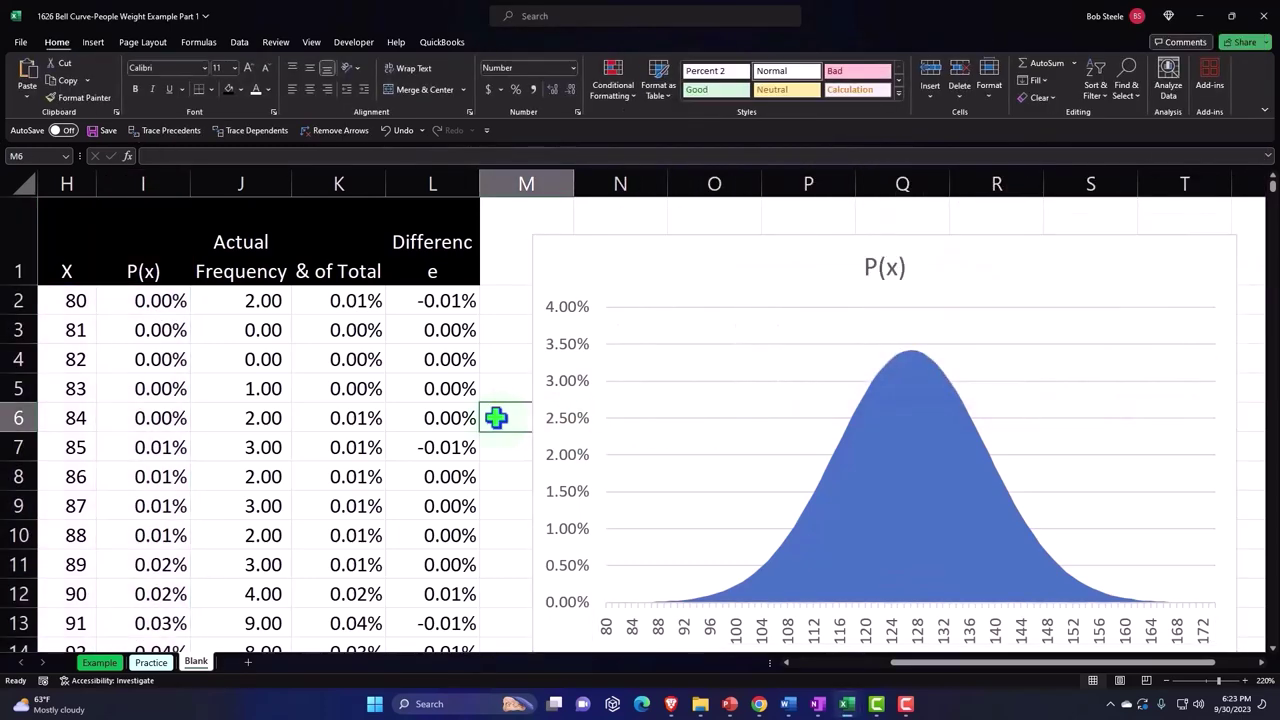
{"action": "key", "text": "Left"}
{"action": "key", "text": "Left"}
{"action": "key", "text": "Left"}
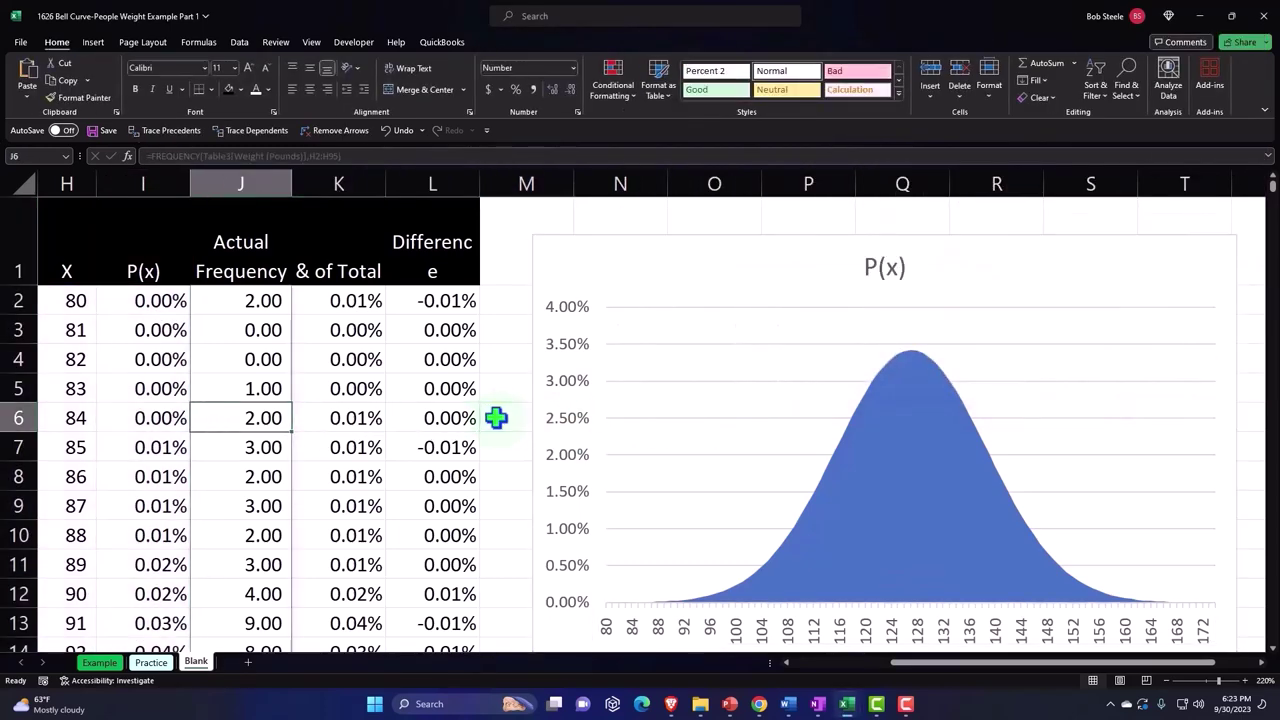
{"action": "key", "text": "Left"}
{"action": "key", "text": "Left"}
{"action": "key", "text": "Left"}
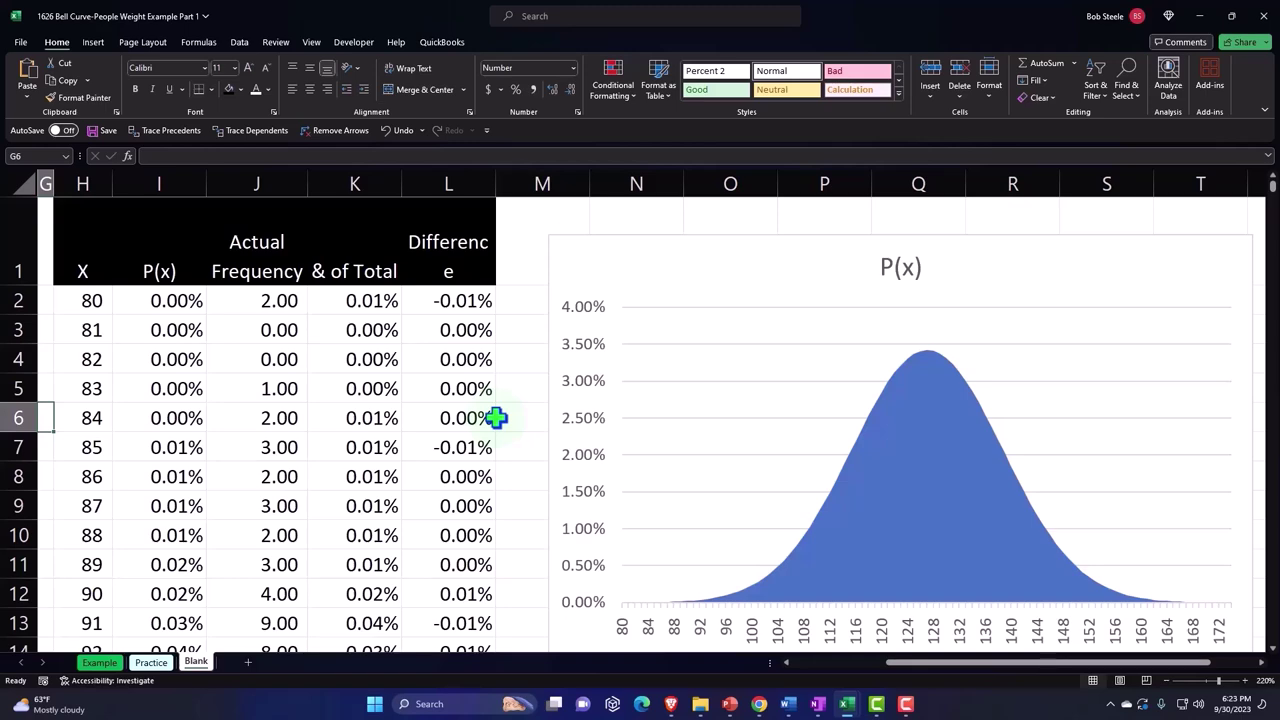
{"action": "key", "text": "Left"}
{"action": "key", "text": "Left"}
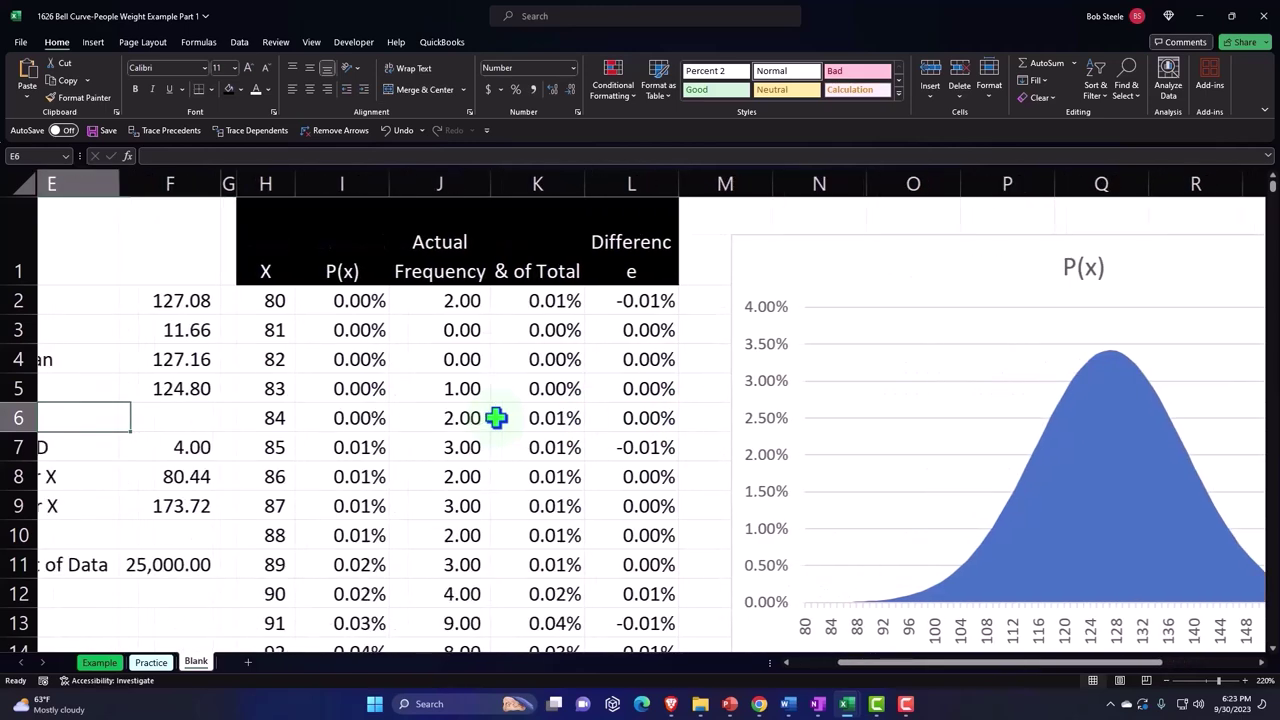
{"action": "key", "text": "Left"}
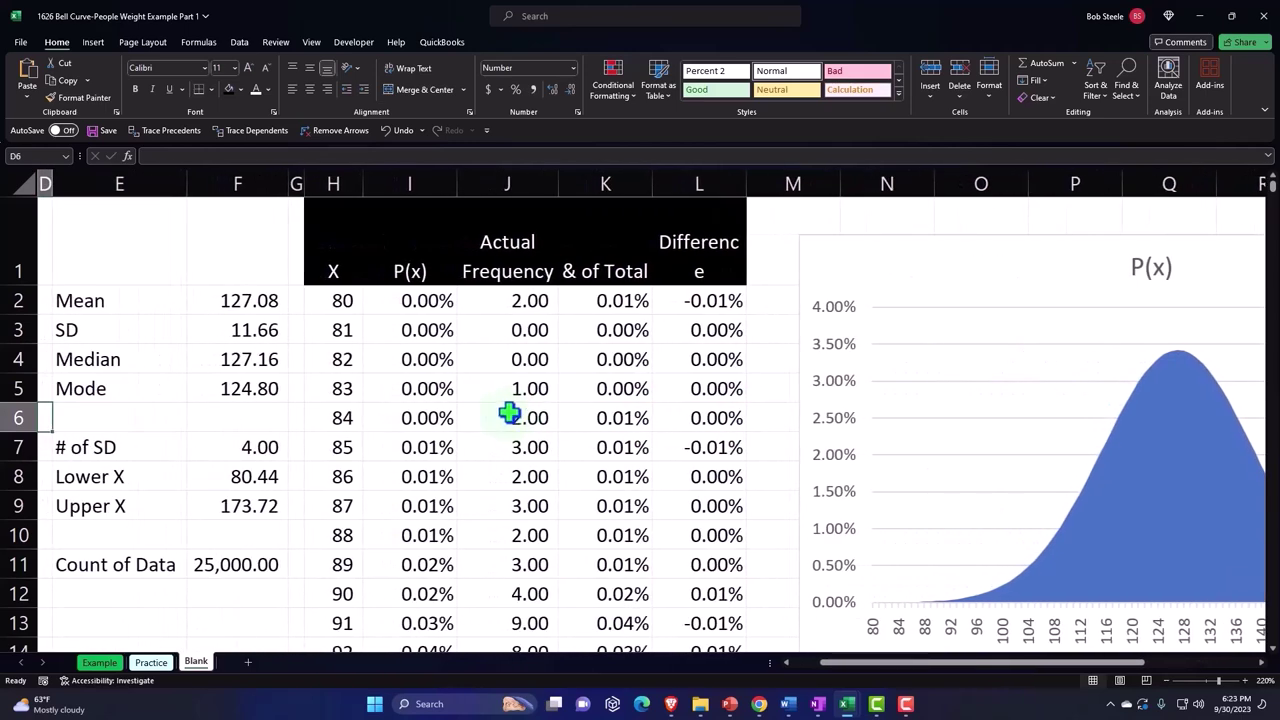
{"action": "mouse_move", "coordinate": [1108, 465]}
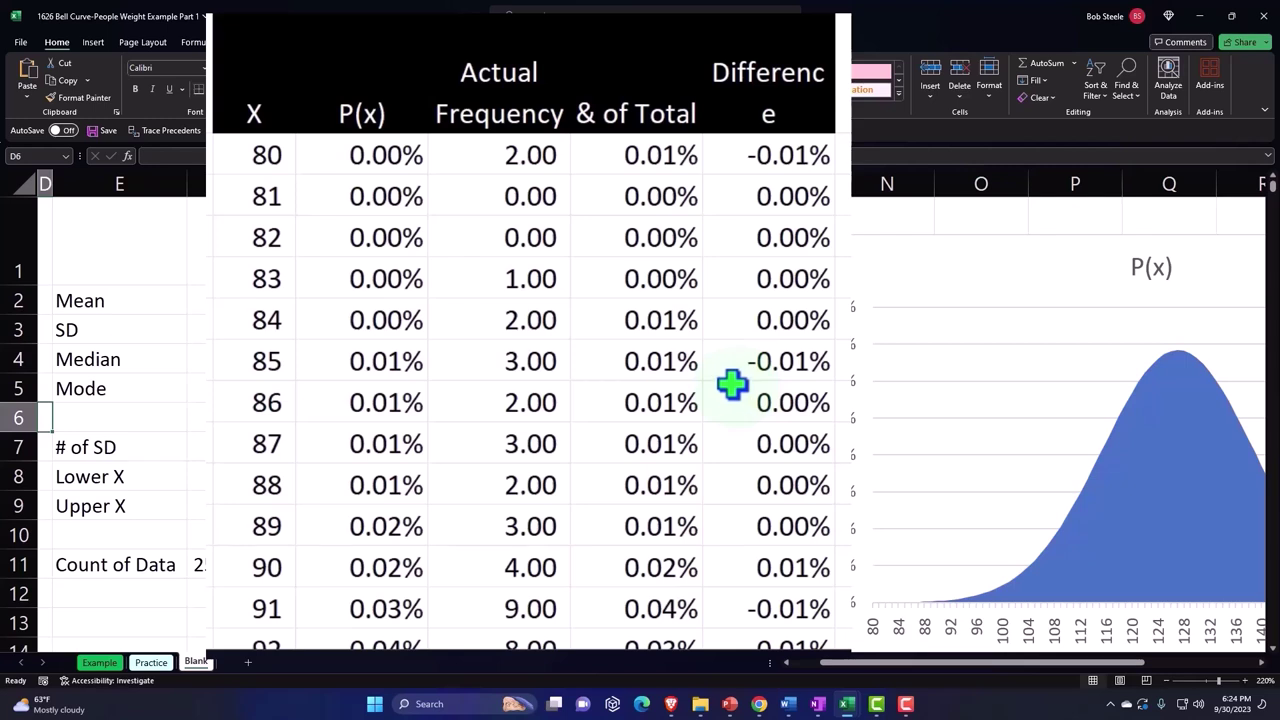
{"action": "left_click", "coordinate": [732, 383]}
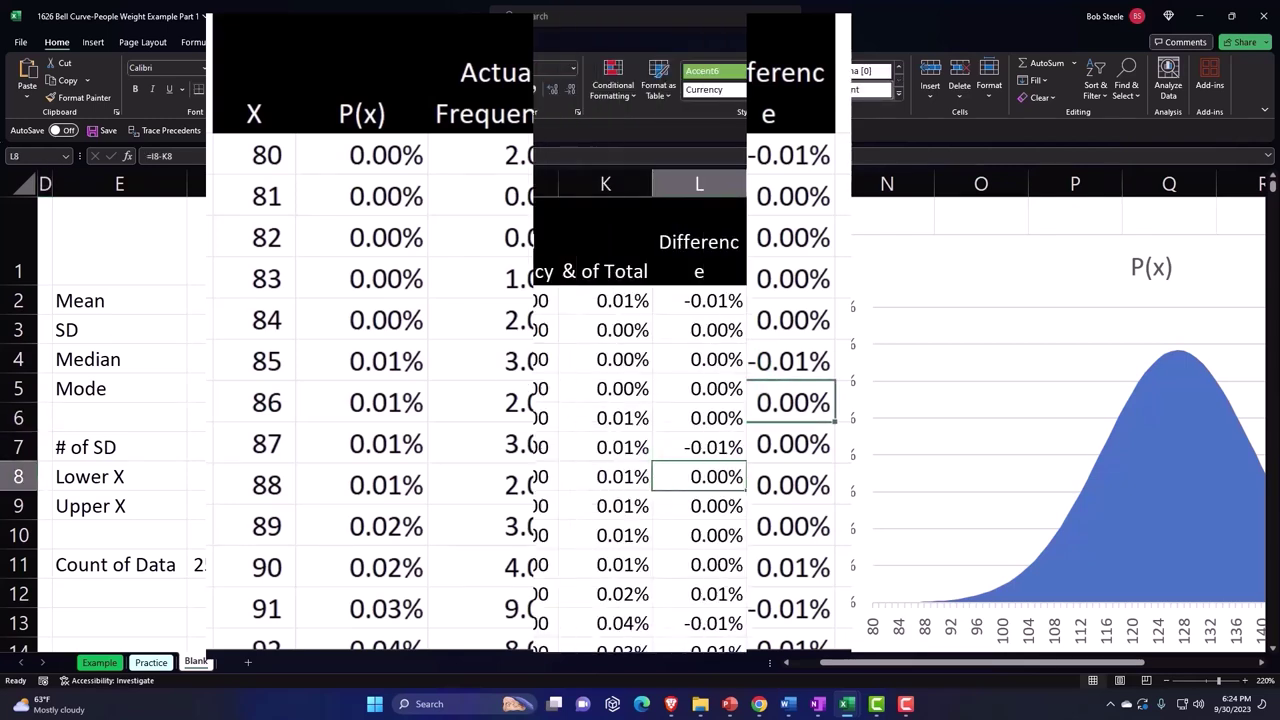